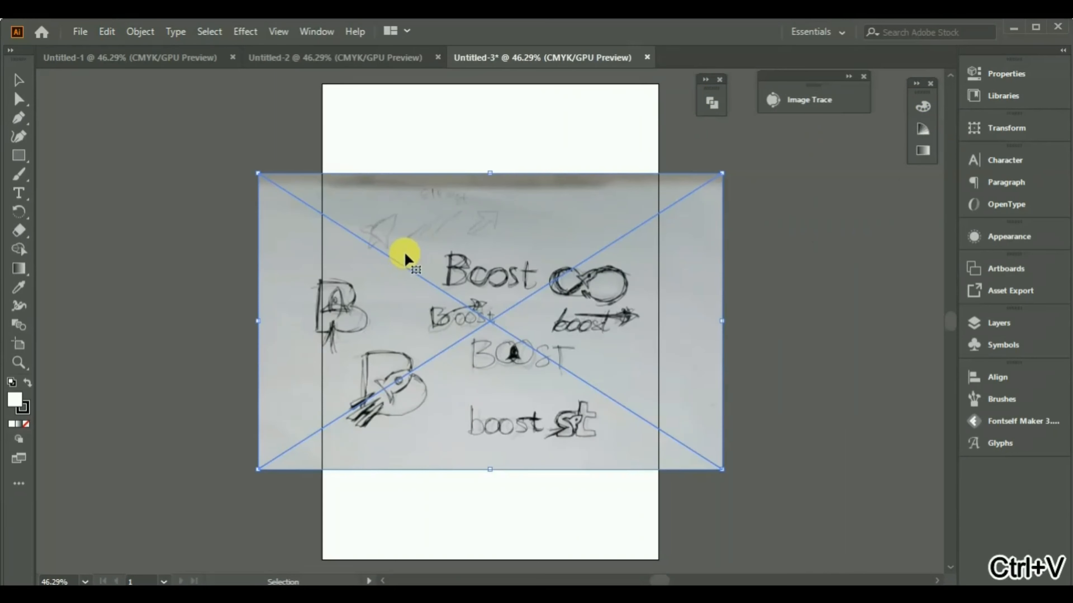
Move the pasted sketch image up towards the top of the artboard and lock it in place.
{"action": "left_click_drag", "start_coordinate": [526, 281], "coordinate": [526, 219]}
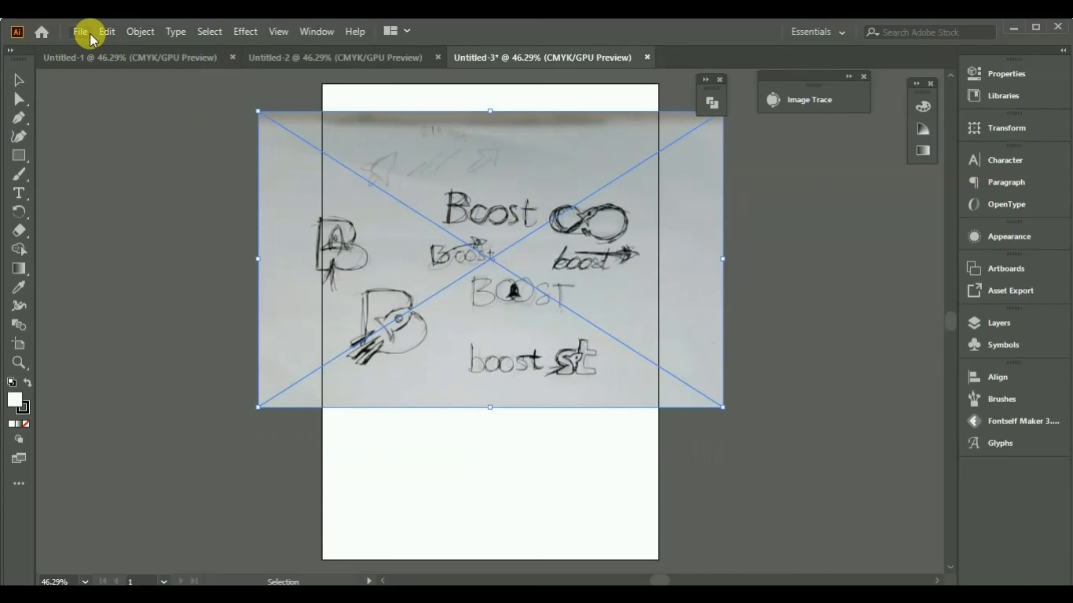
{"action": "left_click", "coordinate": [107, 32]}
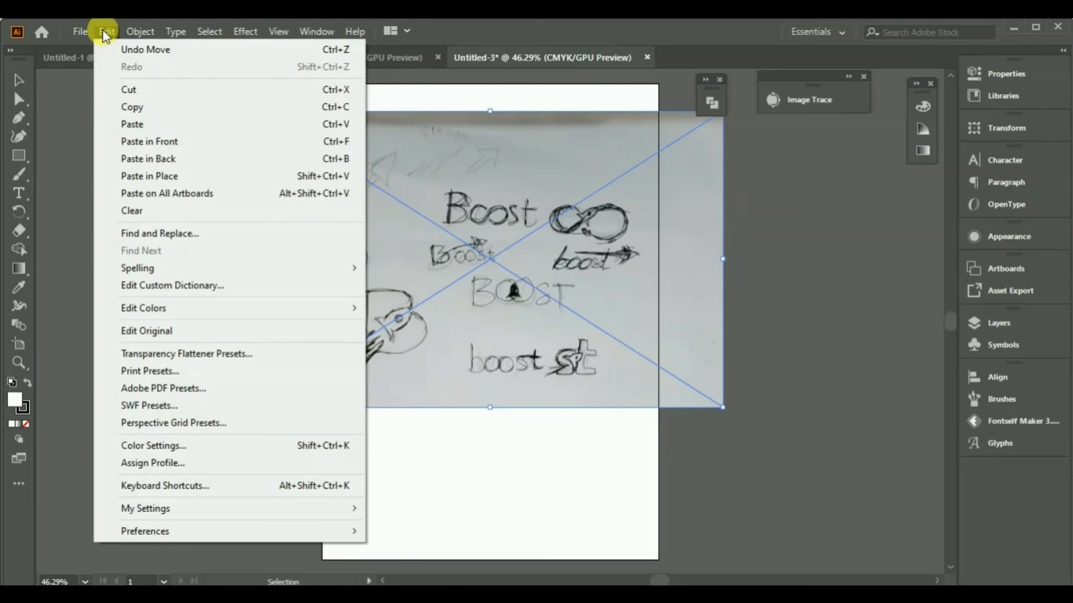
{"action": "mouse_move", "coordinate": [137, 31]}
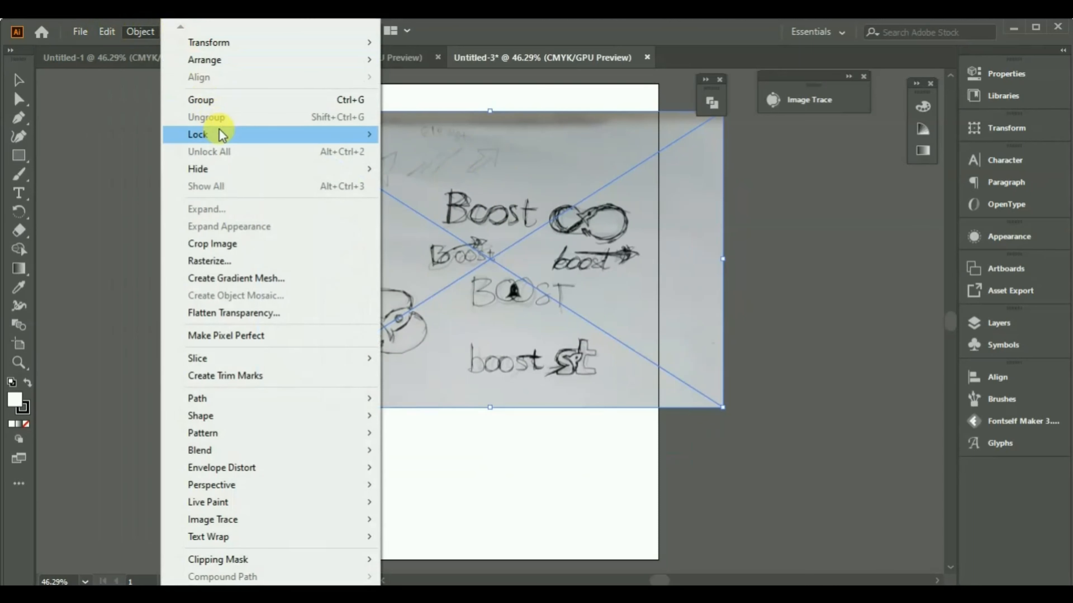
{"action": "mouse_move", "coordinate": [219, 128]}
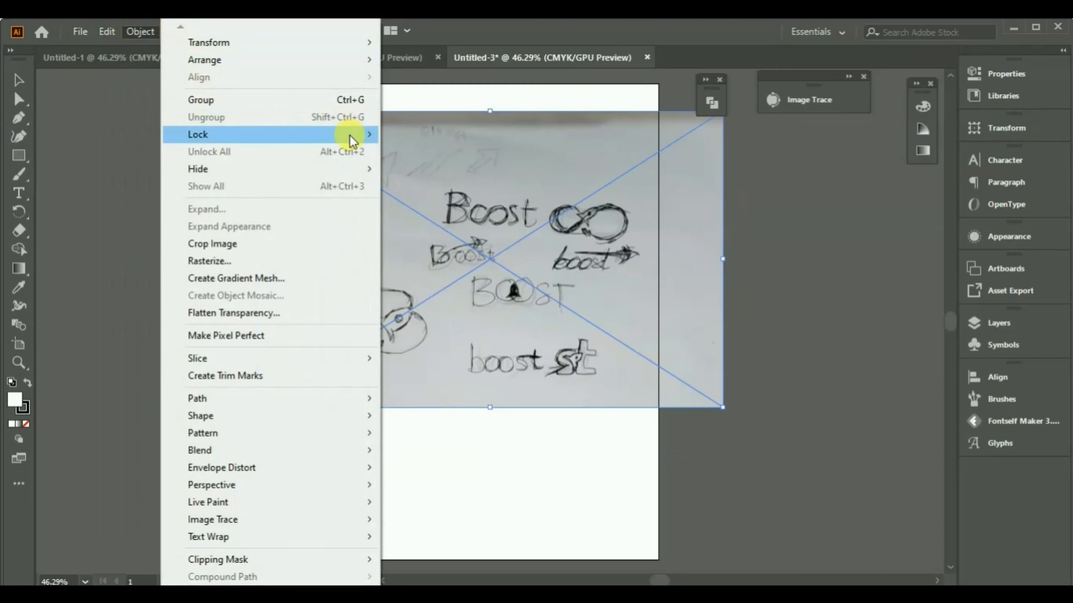
{"action": "left_click", "coordinate": [412, 136]}
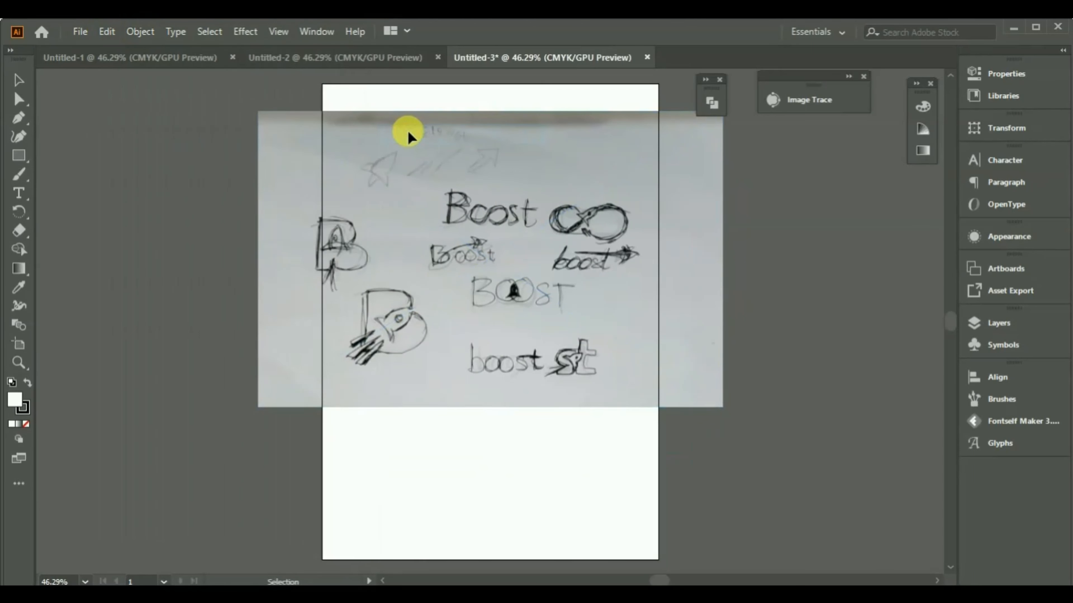
Add a two-line text object below the sketch reading "Boost" on the first line and "BOOST" on the second.
{"action": "left_click", "coordinate": [19, 195]}
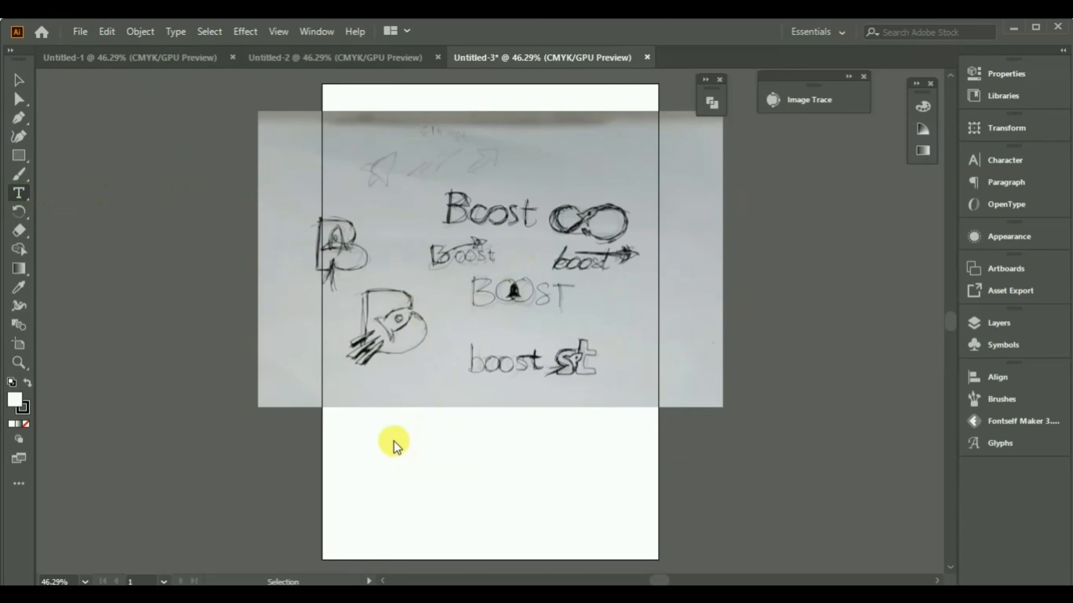
{"action": "left_click", "coordinate": [378, 435]}
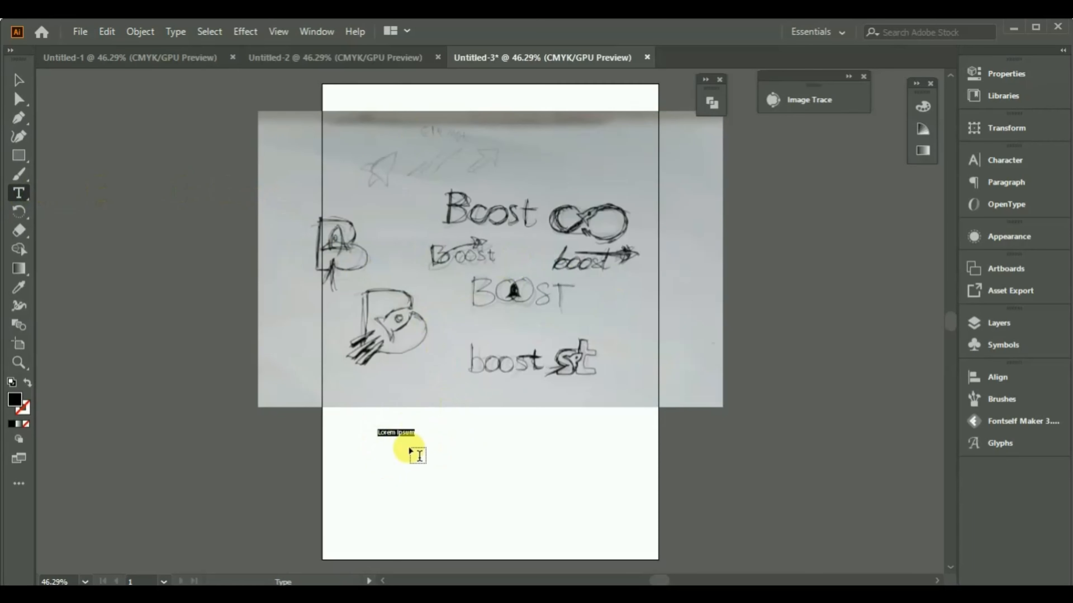
{"action": "scroll", "coordinate": [399, 447], "scroll_direction": "up", "scroll_amount": 1}
{"action": "scroll", "coordinate": [426, 460], "scroll_direction": "up", "scroll_amount": 1}
{"action": "scroll", "coordinate": [445, 441], "scroll_direction": "down", "scroll_amount": 3}
{"action": "scroll", "coordinate": [440, 434], "scroll_direction": "up", "scroll_amount": 2}
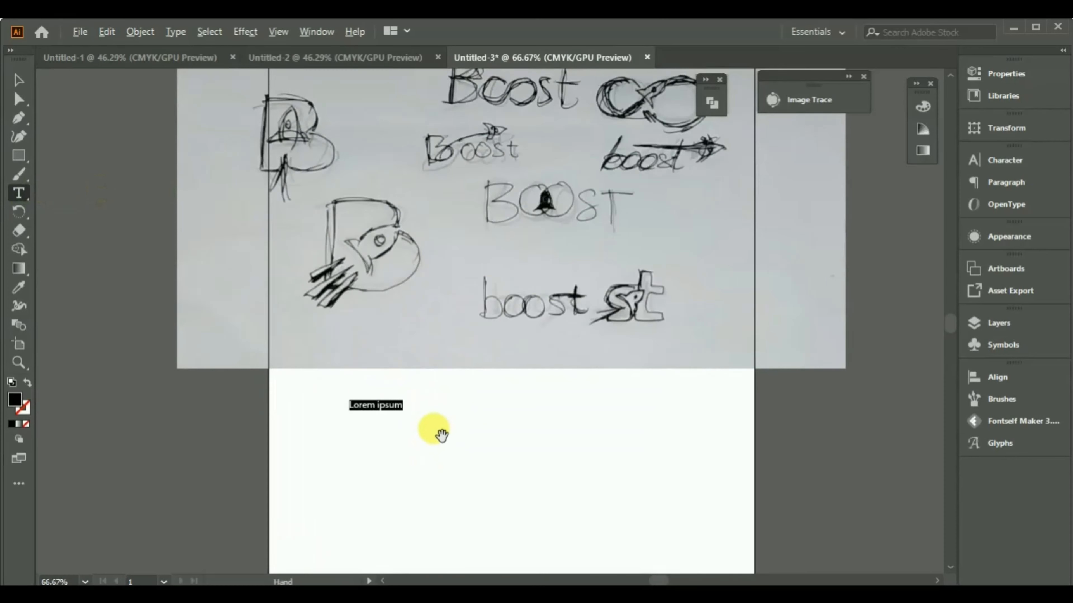
{"action": "scroll", "coordinate": [350, 338], "scroll_direction": "down", "scroll_amount": 1}
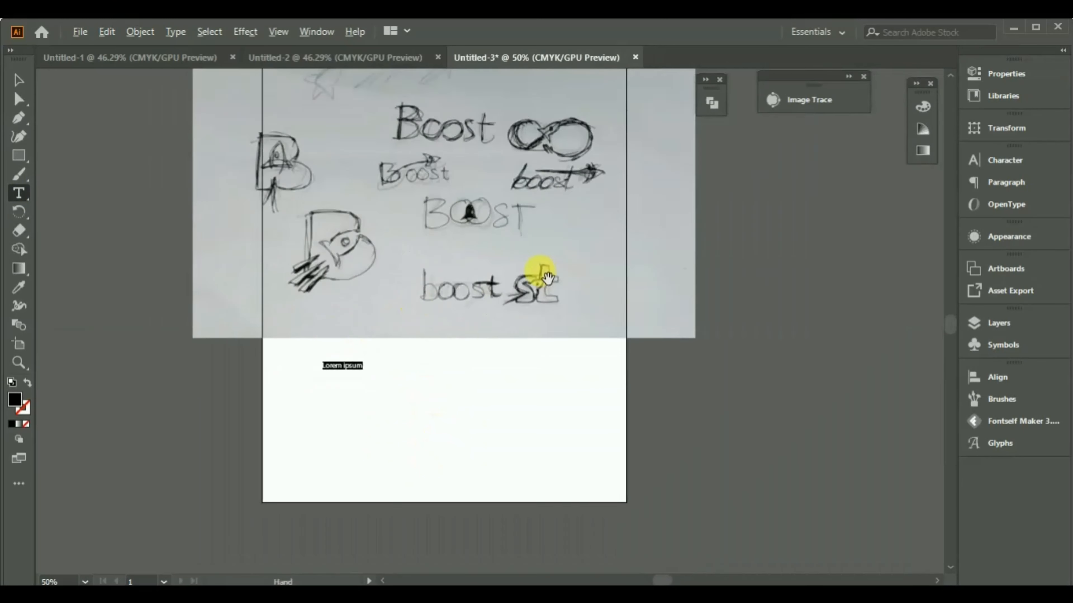
{"action": "scroll", "coordinate": [548, 277], "scroll_direction": "up", "scroll_amount": 2}
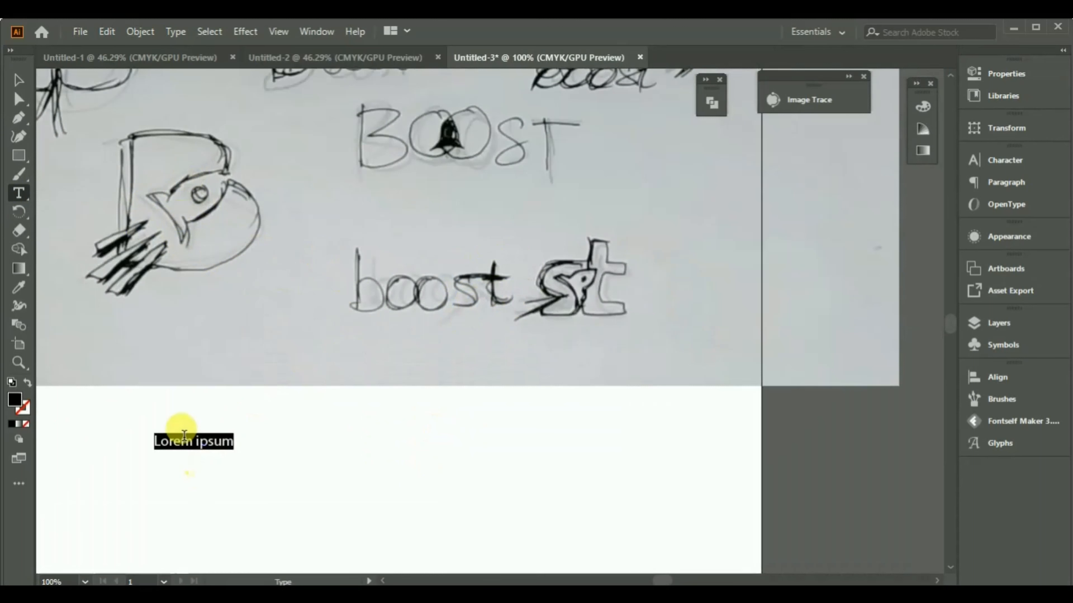
{"action": "type", "text": "BOOST"}
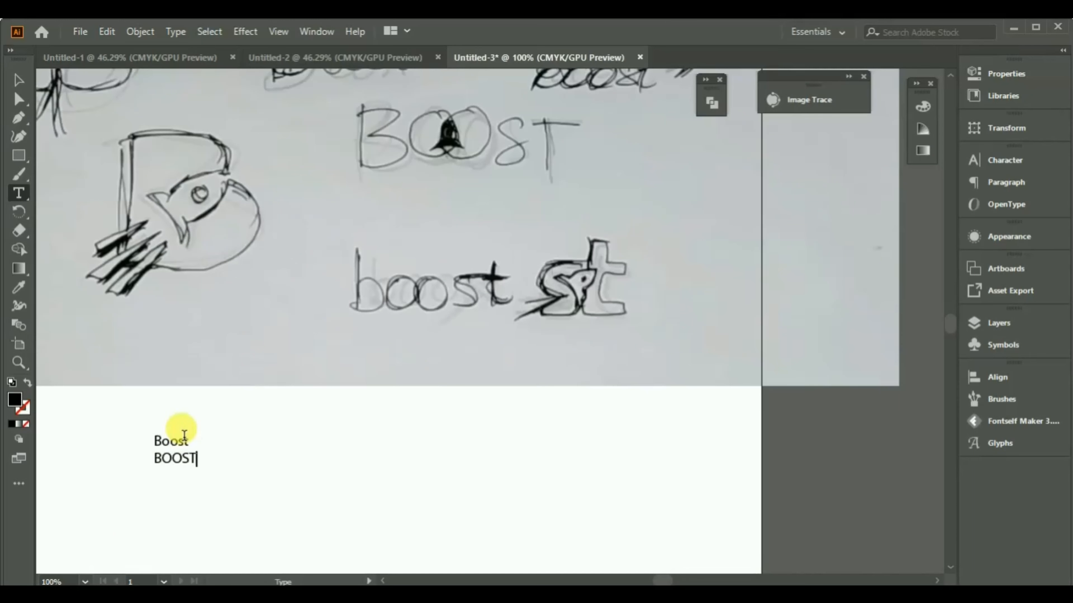
Split the uppercase "BOOST" into its own text object beside "Boost" and remove it from the original text.
{"action": "left_click_drag", "start_coordinate": [195, 458], "coordinate": [164, 455]}
{"action": "key", "text": "ctrl+c"}
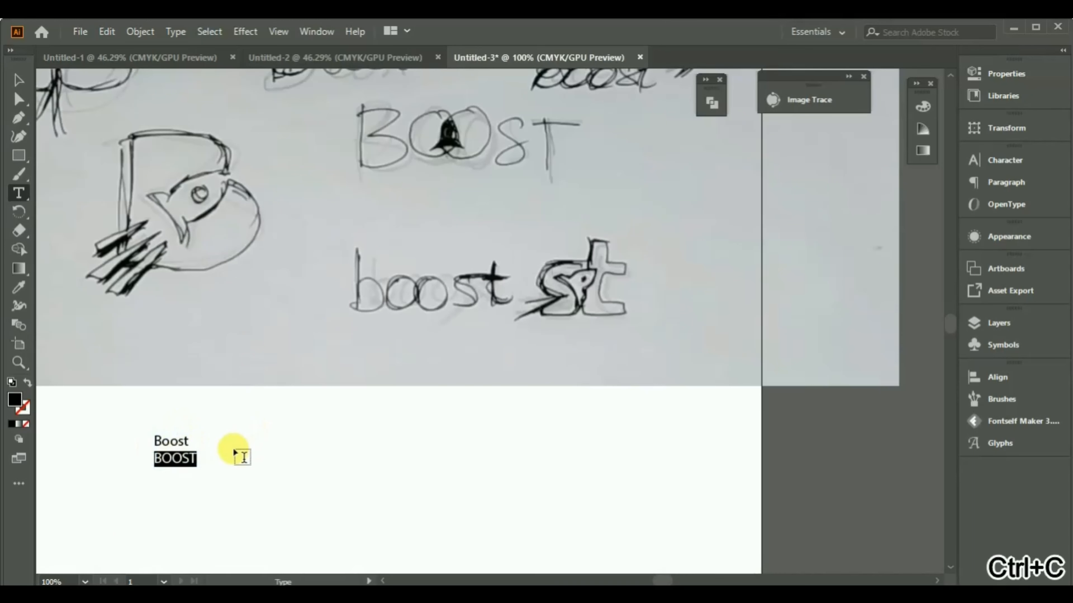
{"action": "key", "text": "ctrl+v"}
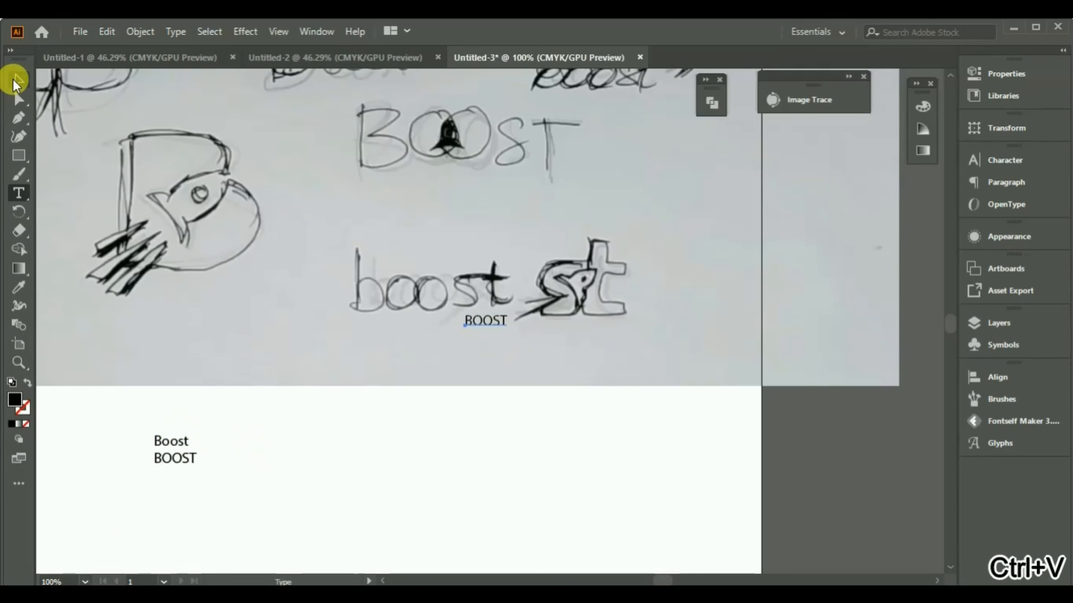
{"action": "left_click", "coordinate": [16, 81]}
{"action": "left_click", "coordinate": [474, 331]}
{"action": "mouse_move", "coordinate": [474, 332]}
{"action": "left_mouse_down"}
{"action": "mouse_move", "coordinate": [291, 431]}
{"action": "mouse_move", "coordinate": [192, 443]}
{"action": "left_mouse_up"}
{"action": "double_click", "coordinate": [185, 442]}
{"action": "key", "text": "BackSpace"}
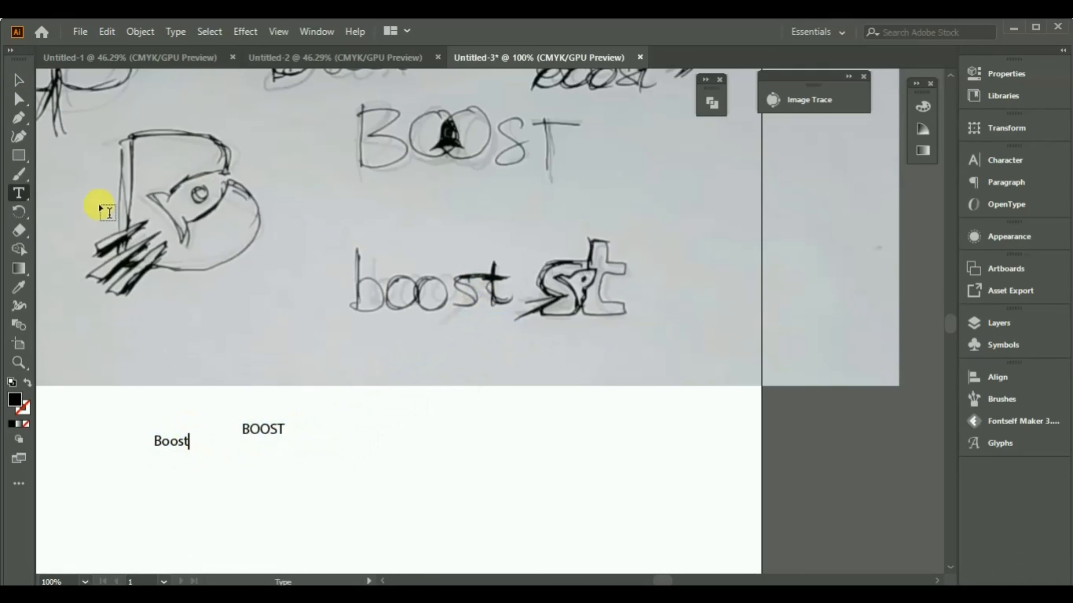
{"action": "left_click", "coordinate": [18, 80]}
{"action": "left_click", "coordinate": [336, 435]}
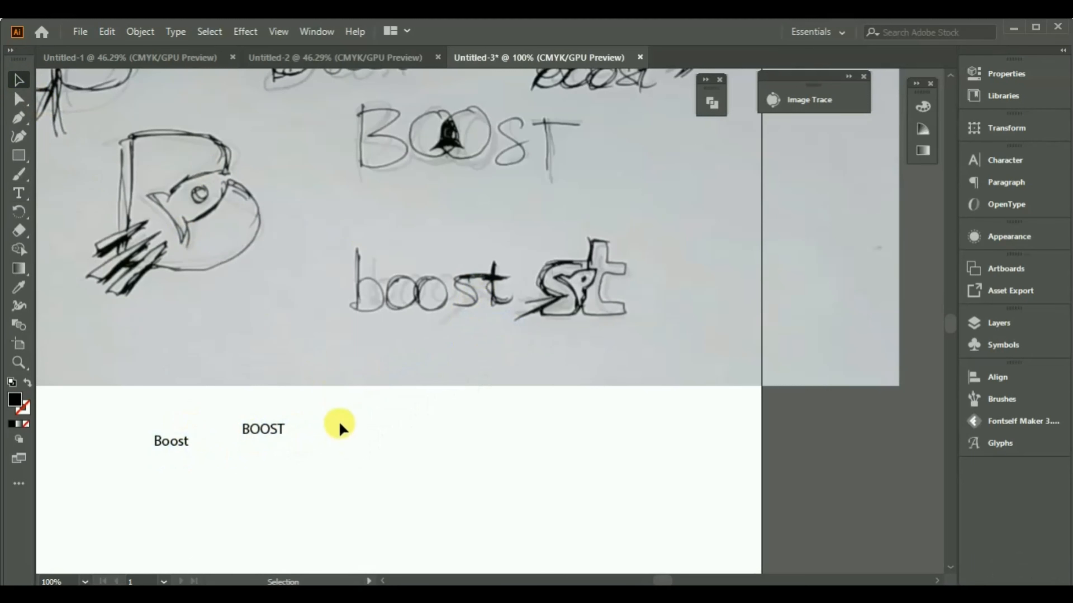
Set the font of both the "Boost" and "BOOST" texts to Helvetica Bold and enlarge them slightly to 12.65 pt.
{"action": "left_click_drag", "start_coordinate": [339, 424], "coordinate": [114, 486]}
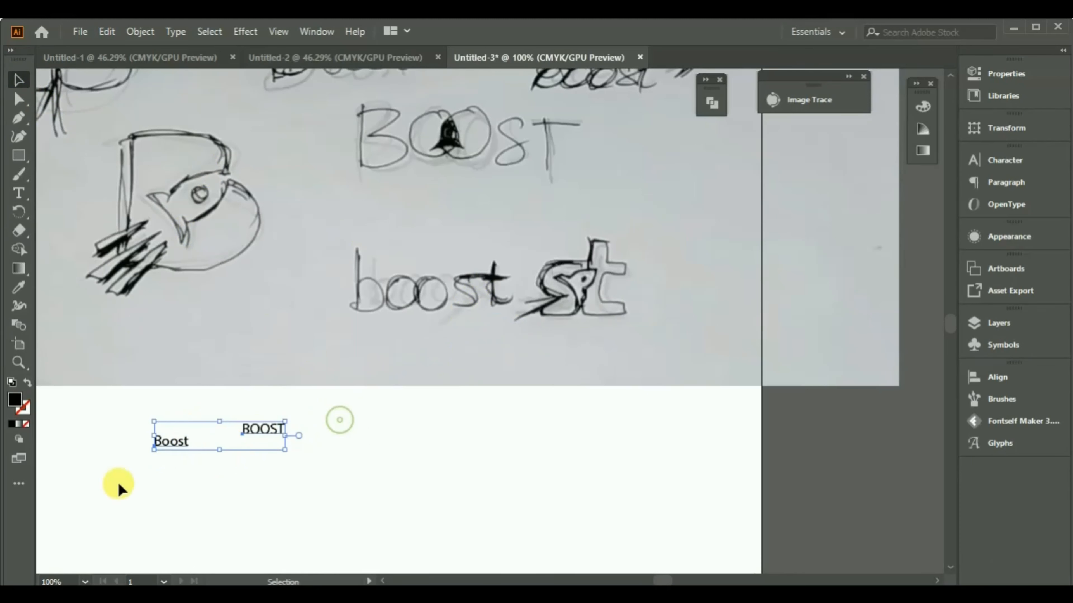
{"action": "left_click", "coordinate": [999, 78]}
{"action": "left_click", "coordinate": [858, 369]}
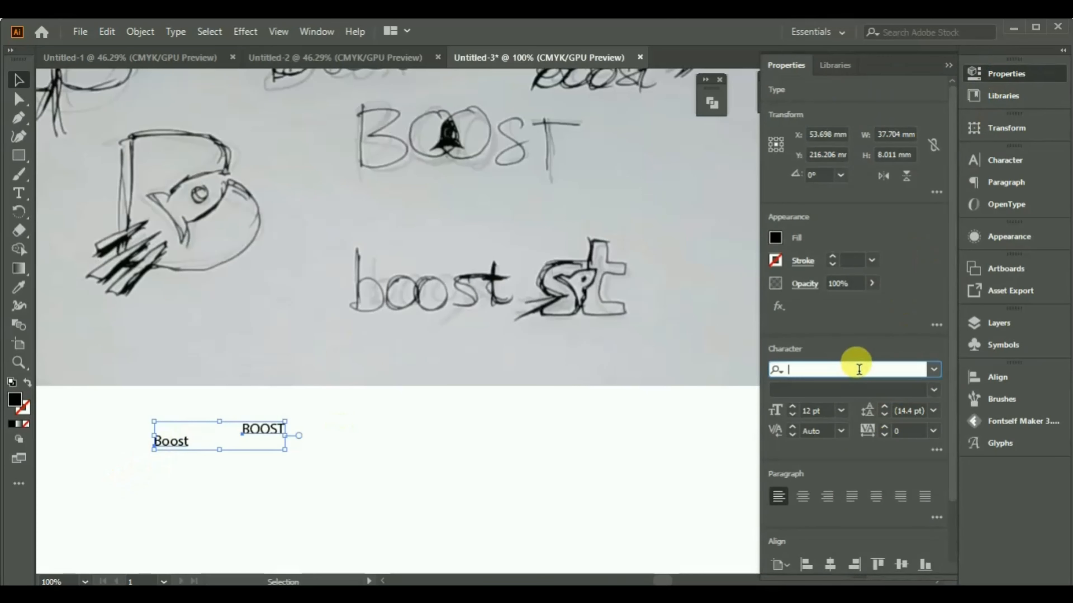
{"action": "type", "text": "helv"}
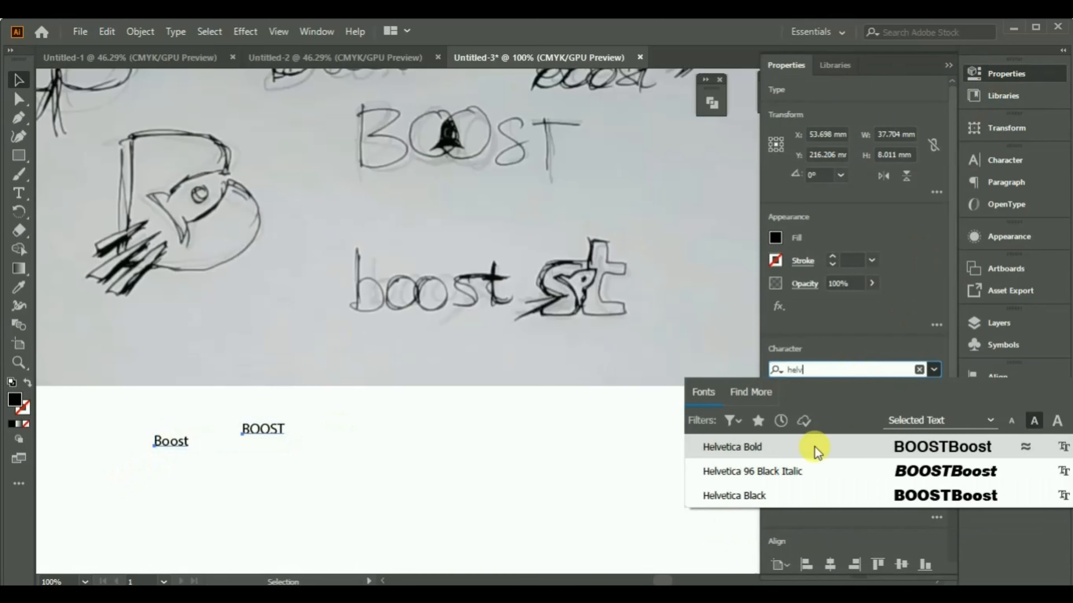
{"action": "left_click", "coordinate": [777, 451]}
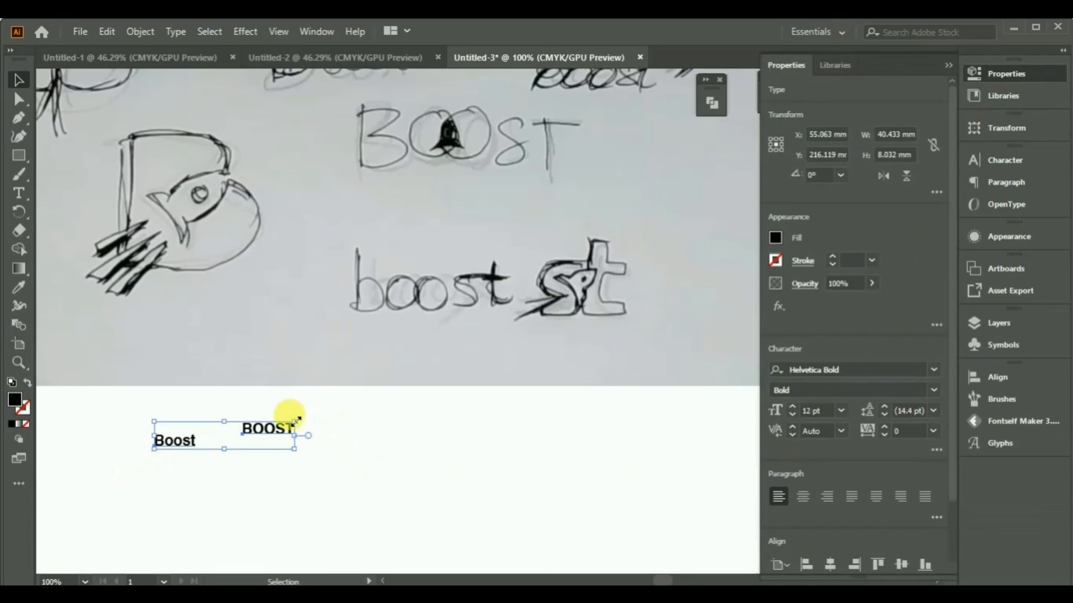
{"action": "left_click_drag", "start_coordinate": [295, 421], "coordinate": [295, 424]}
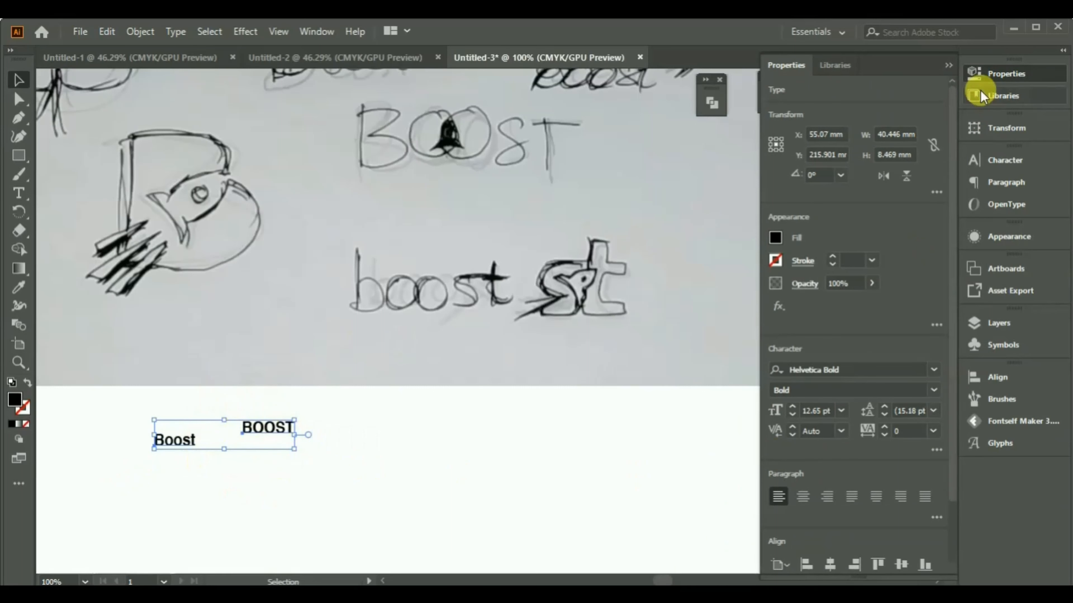
{"action": "left_click", "coordinate": [1005, 76]}
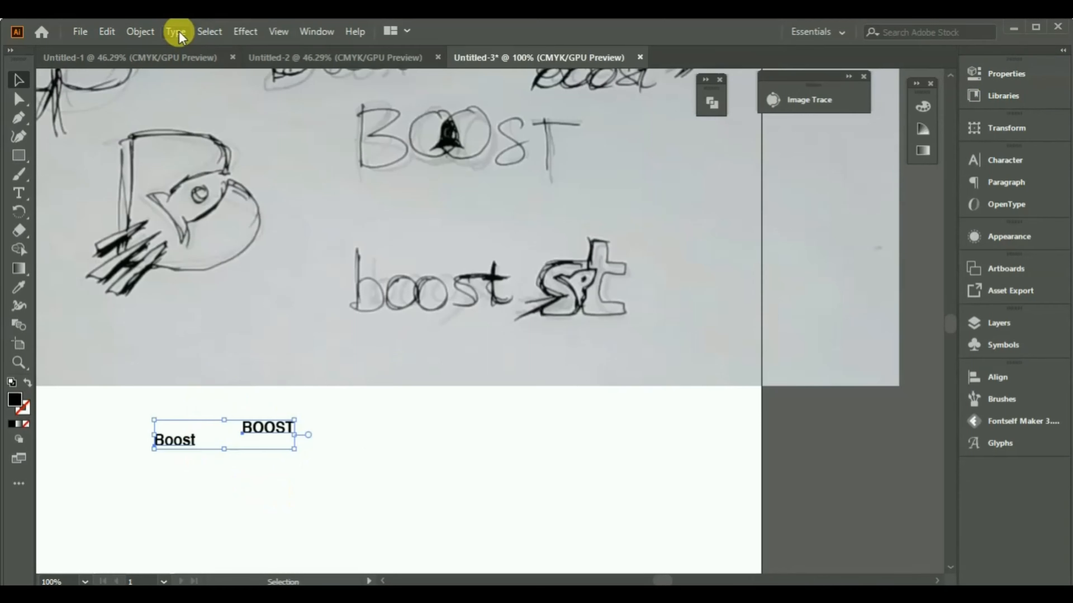
Convert both words to outlines and scale them up together to roughly three times their size.
{"action": "left_click", "coordinate": [176, 32]}
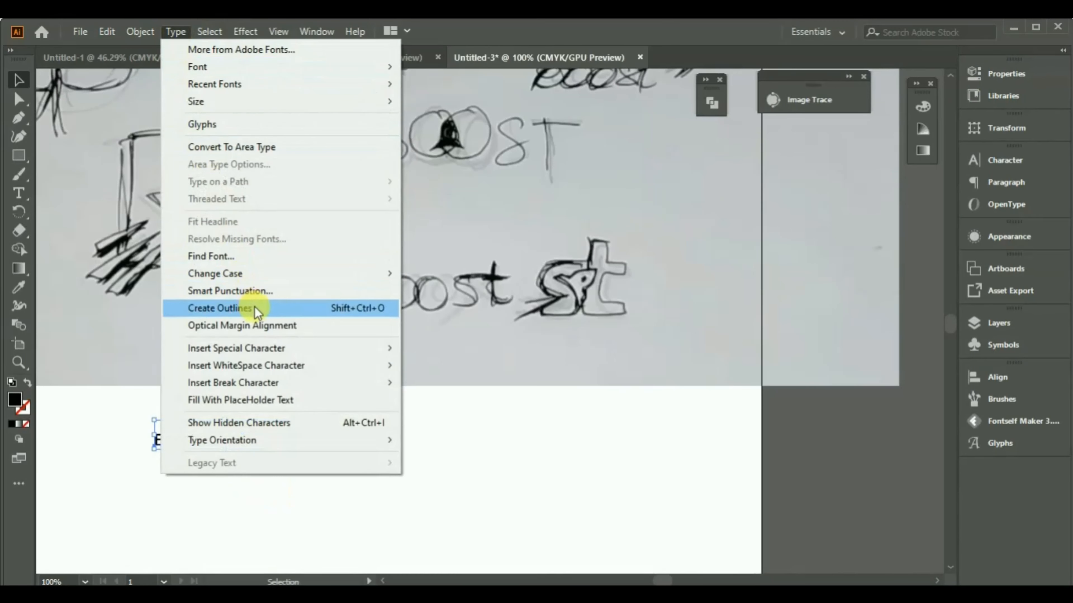
{"action": "left_click", "coordinate": [274, 307]}
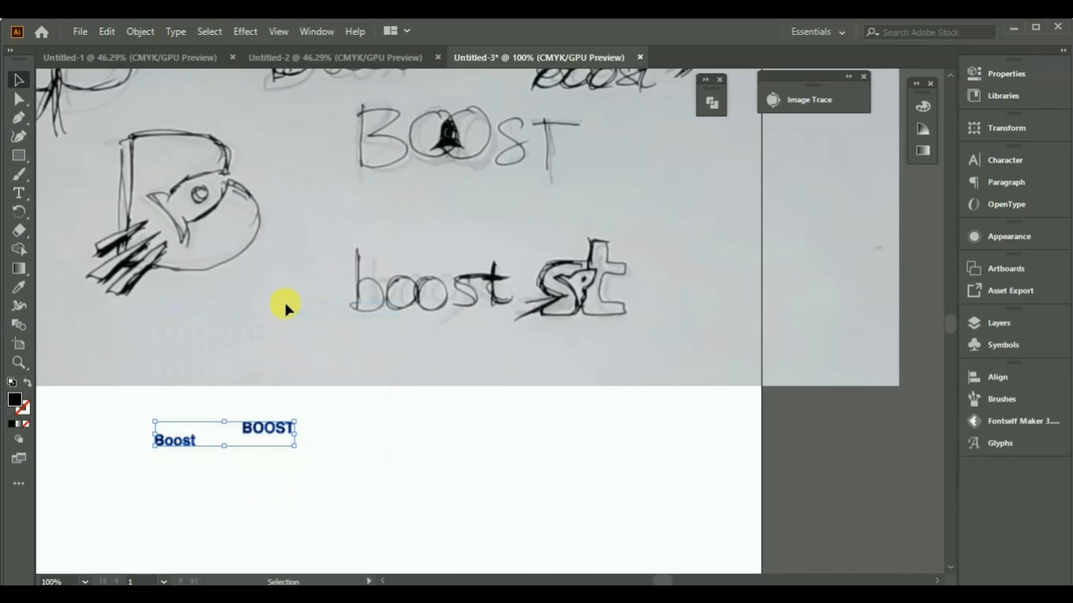
{"action": "left_click_drag", "start_coordinate": [301, 422], "coordinate": [612, 262]}
Reposition the outlined "BOOST" and "Boost" separately in the blank area below the sketch, with "BOOST" slightly lower.
{"action": "left_click", "coordinate": [506, 464]}
{"action": "left_click_drag", "start_coordinate": [507, 397], "coordinate": [520, 463]}
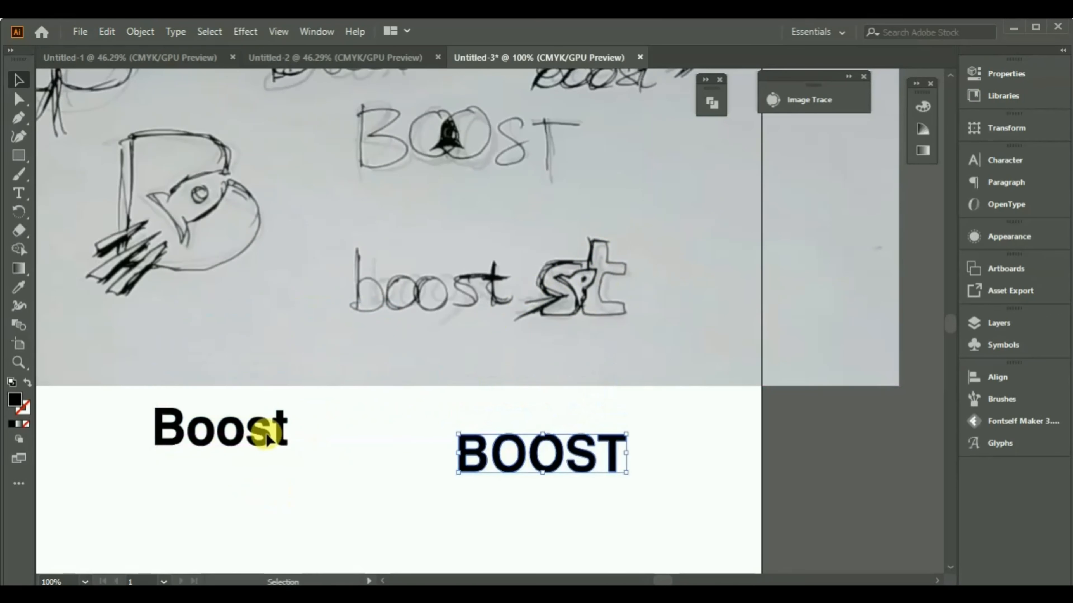
{"action": "left_click_drag", "start_coordinate": [281, 434], "coordinate": [351, 438]}
{"action": "left_click", "coordinate": [384, 451]}
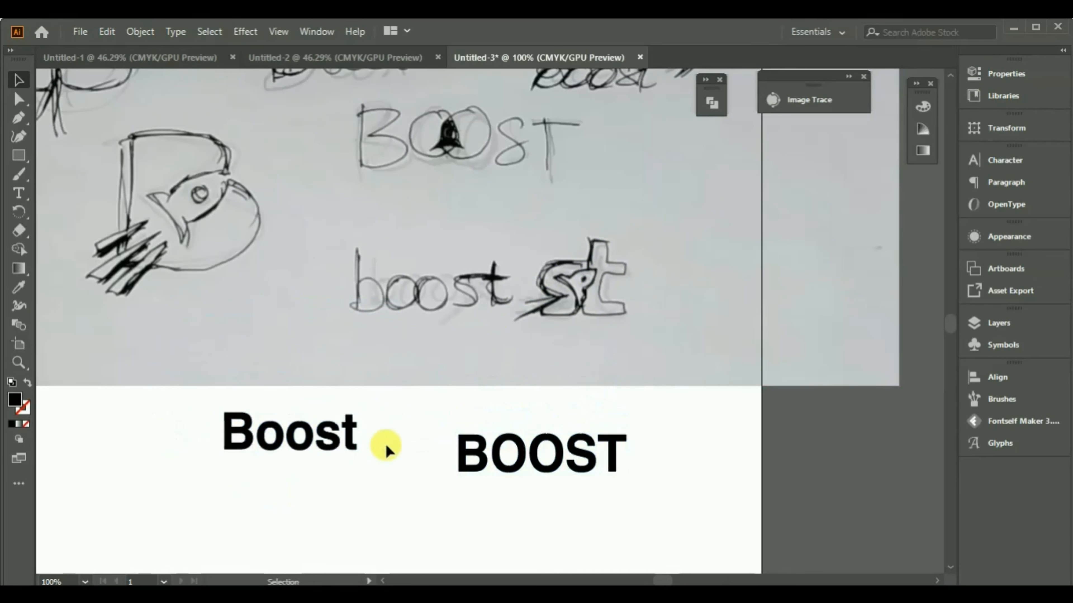
{"action": "left_click", "coordinate": [355, 437]}
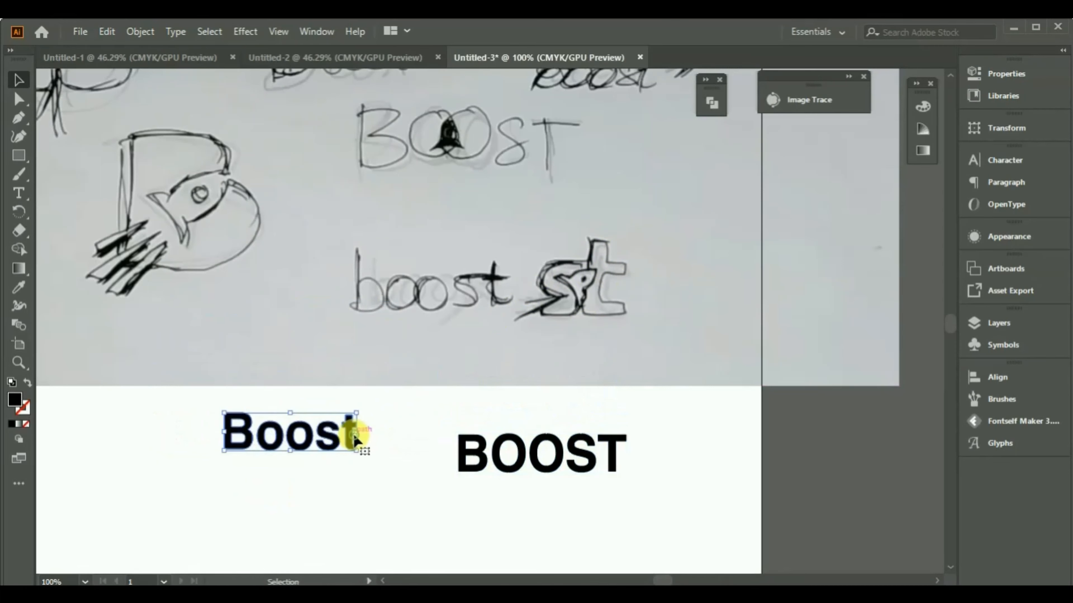
{"action": "left_click", "coordinate": [402, 426]}
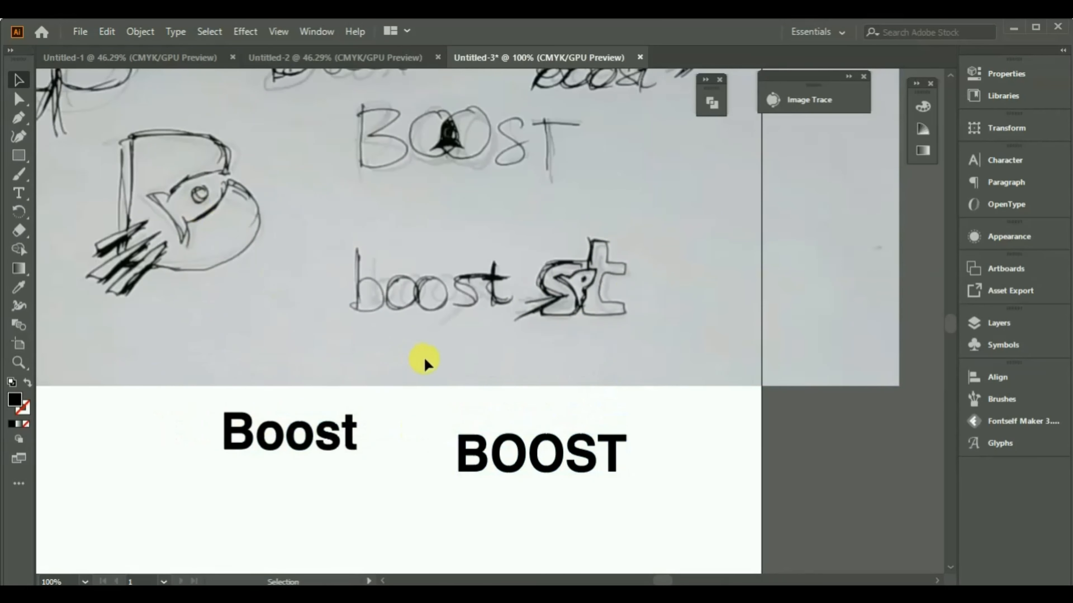
Draw a circle with the Ellipse tool over the upright-rocket B sketch and swap its fill and stroke to leave a black outline.
{"action": "scroll", "coordinate": [424, 356], "scroll_direction": "down", "scroll_amount": 1}
{"action": "scroll", "coordinate": [179, 136], "scroll_direction": "up", "scroll_amount": 2}
{"action": "scroll", "coordinate": [191, 113], "scroll_direction": "down", "scroll_amount": 1}
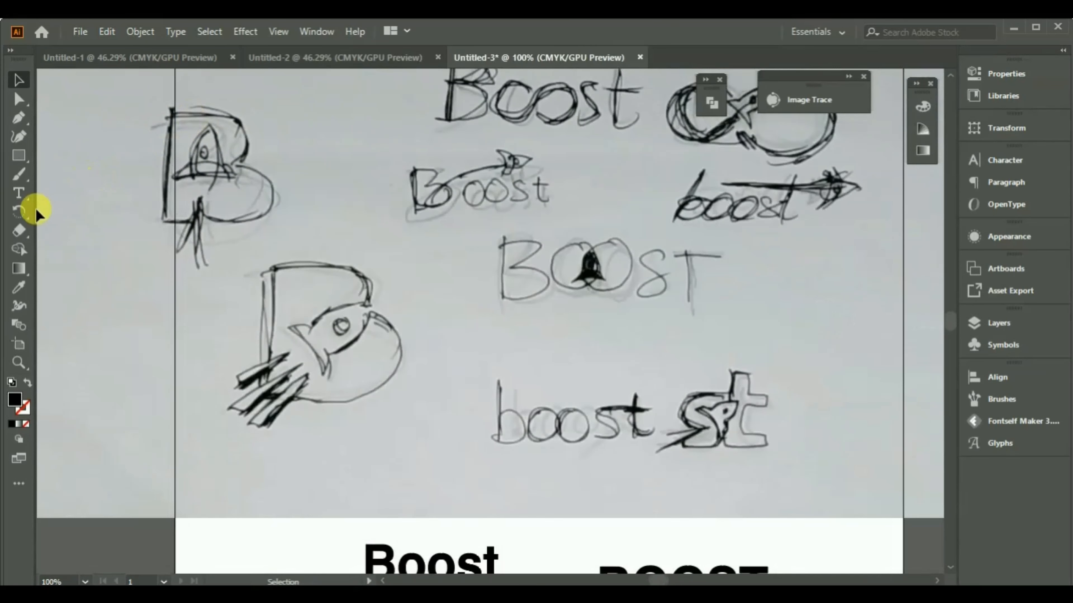
{"action": "left_click_drag", "start_coordinate": [26, 156], "coordinate": [85, 175]}
{"action": "scroll", "coordinate": [182, 96], "scroll_direction": "up", "scroll_amount": 3}
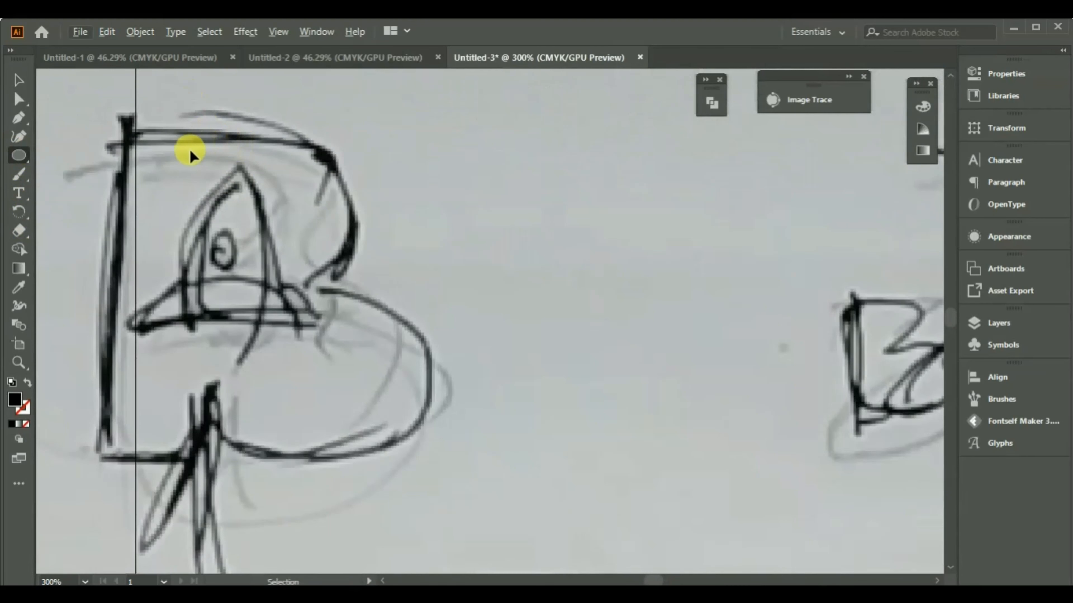
{"action": "mouse_move", "coordinate": [193, 159]}
{"action": "left_mouse_down"}
{"action": "mouse_move", "coordinate": [455, 433]}
{"action": "mouse_move", "coordinate": [361, 344]}
{"action": "mouse_move", "coordinate": [456, 420]}
{"action": "left_mouse_up"}
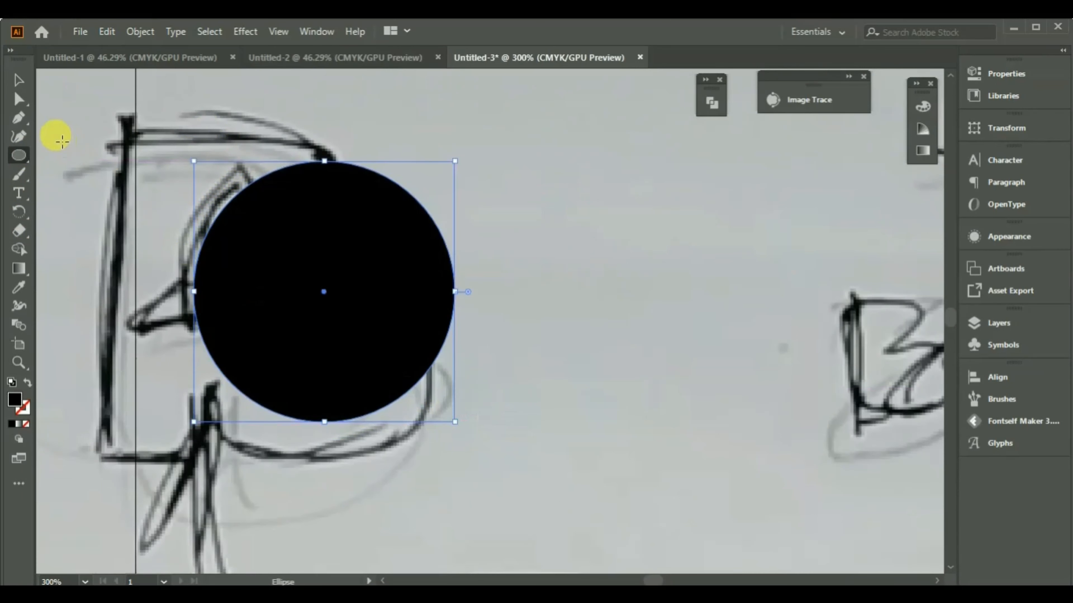
{"action": "left_click", "coordinate": [18, 81]}
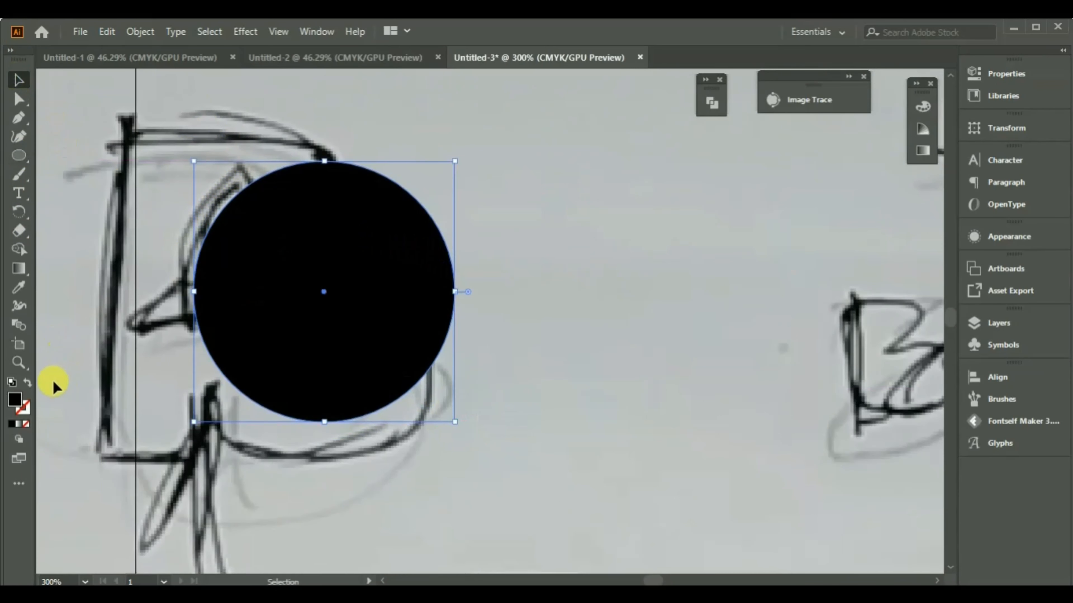
{"action": "left_click", "coordinate": [28, 383]}
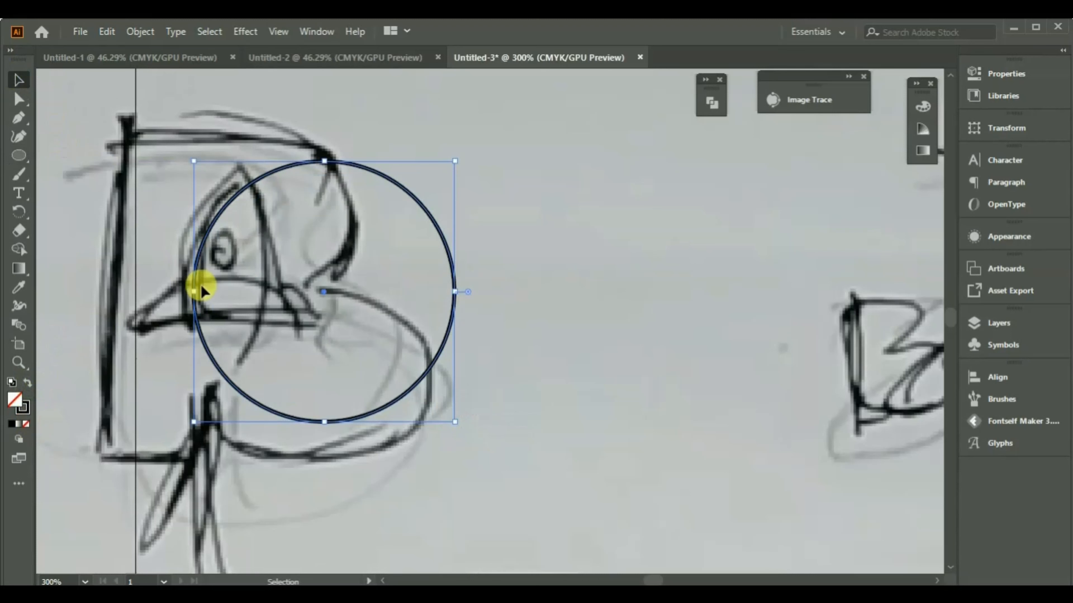
Duplicate the circle and place the copy to its left so the two overlap around the rocket sketch.
{"action": "key", "text": "a"}
{"action": "key", "text": "ctrl+c"}
{"action": "key", "text": "ctrl+v"}
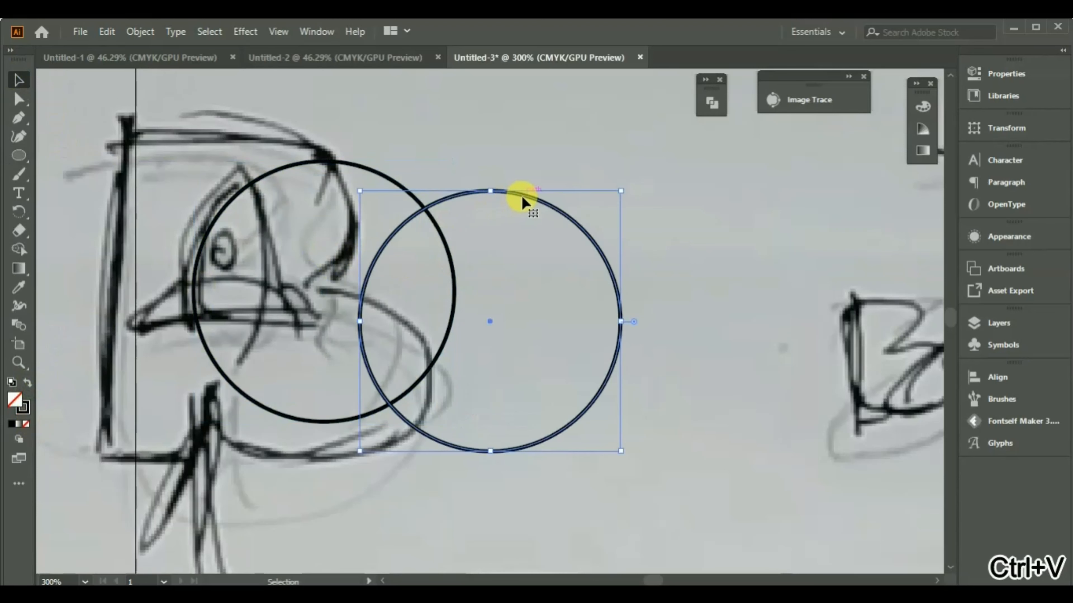
{"action": "left_click_drag", "start_coordinate": [522, 196], "coordinate": [212, 165]}
Select both overlapping circles and apply vertical top alignment to them.
{"action": "left_click", "coordinate": [359, 171], "text": "shift"}
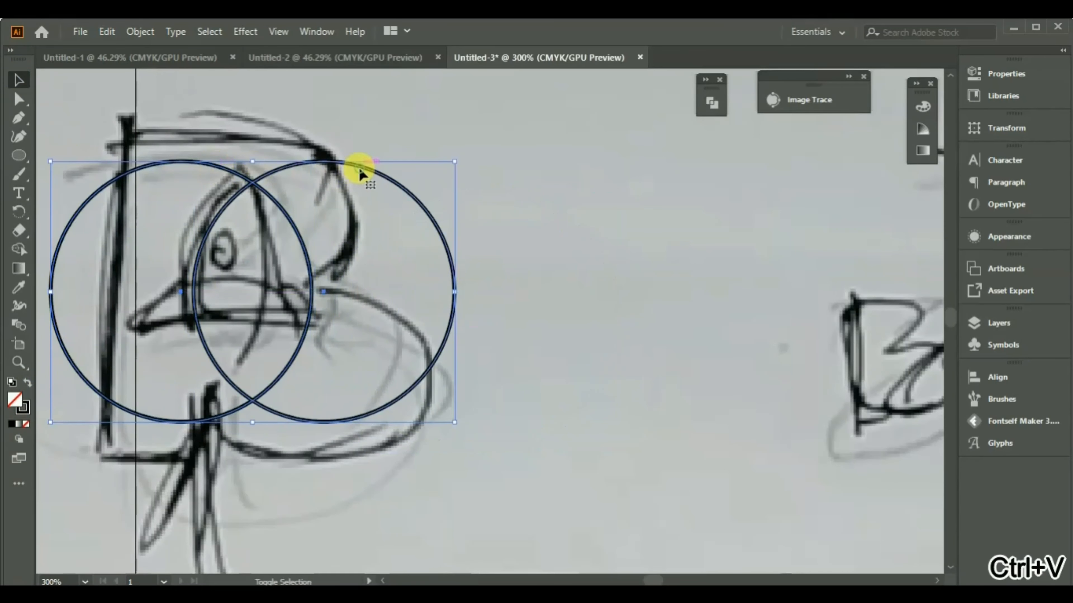
{"action": "left_click", "coordinate": [997, 380]}
{"action": "left_click", "coordinate": [890, 410]}
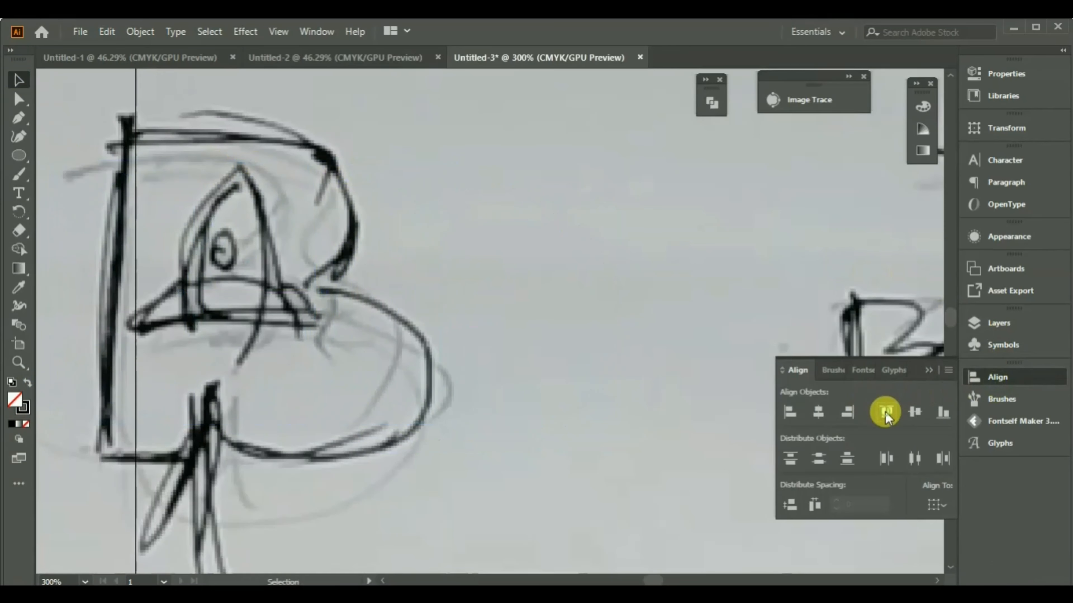
Undo the top alignment of the two circles and set the Align To option to Align to Selection.
{"action": "key", "text": "ctrl+z"}
{"action": "left_click", "coordinate": [942, 510]}
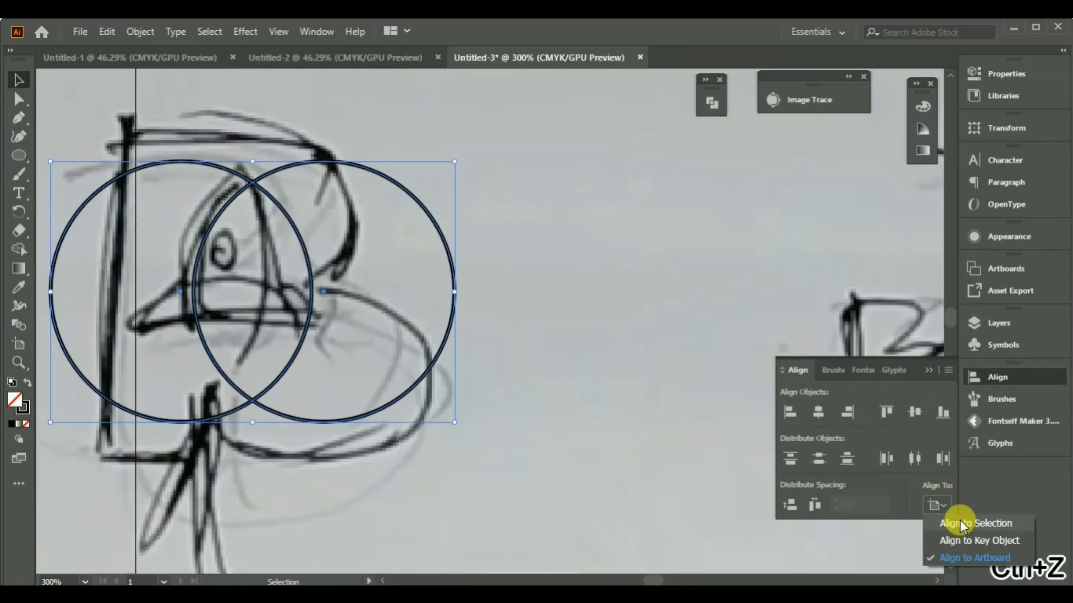
{"action": "left_click", "coordinate": [960, 523]}
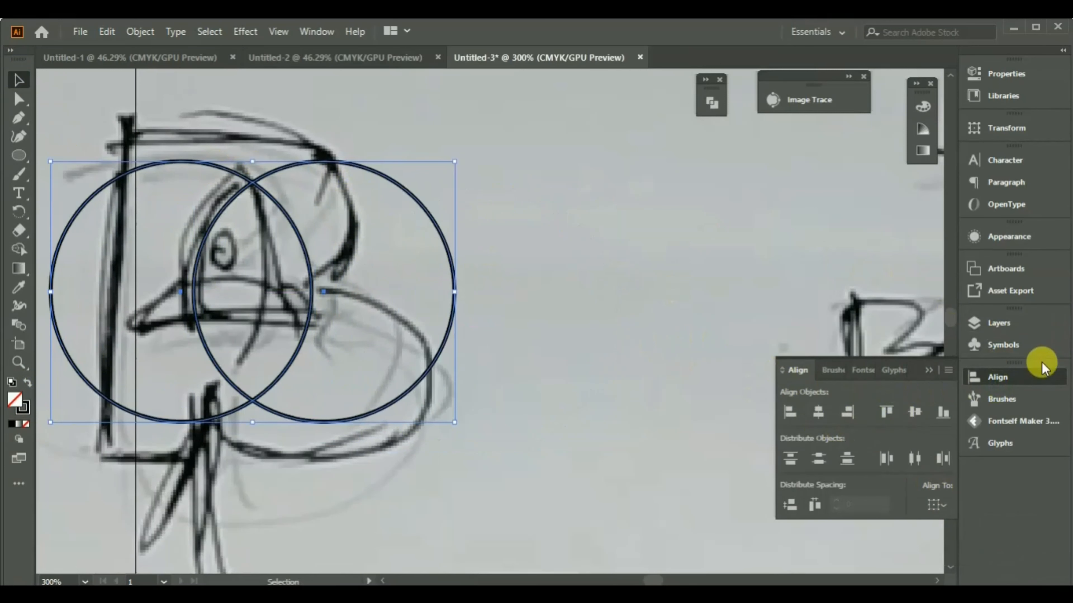
{"action": "left_click", "coordinate": [1039, 376]}
{"action": "left_click", "coordinate": [380, 205]}
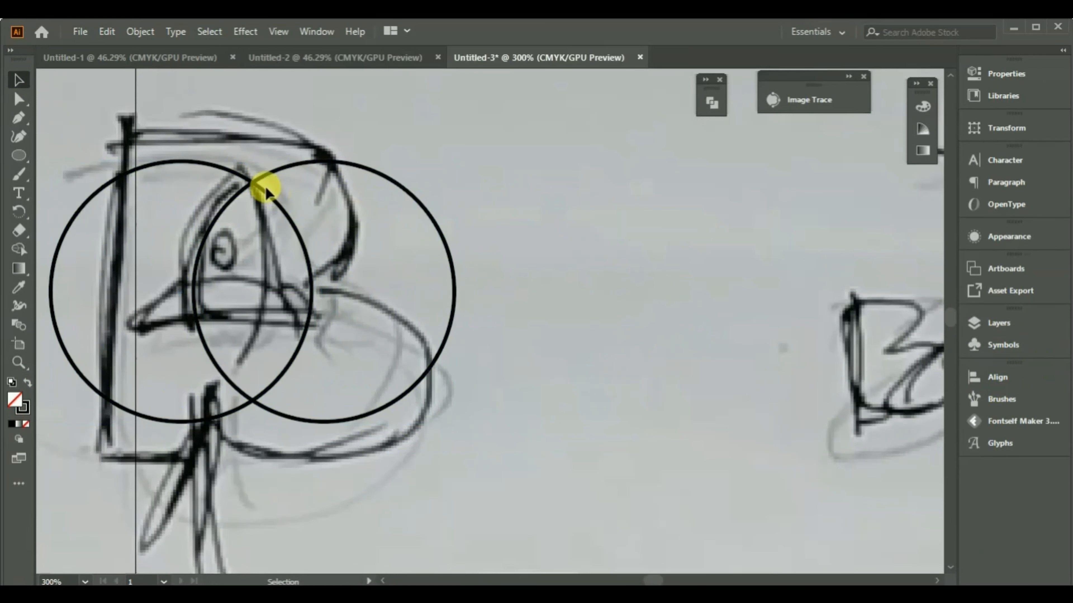
Move the left circle farther left and slightly up, and align the top edges of both circles.
{"action": "left_click_drag", "start_coordinate": [266, 188], "coordinate": [219, 176]}
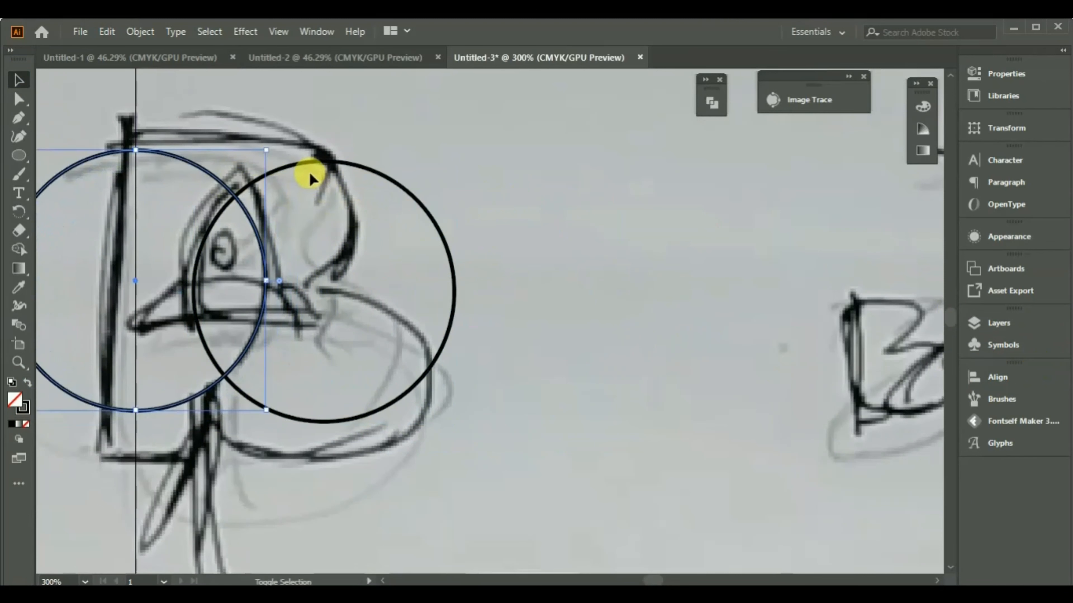
{"action": "left_click", "coordinate": [308, 162], "text": "shift"}
{"action": "left_click", "coordinate": [1002, 379]}
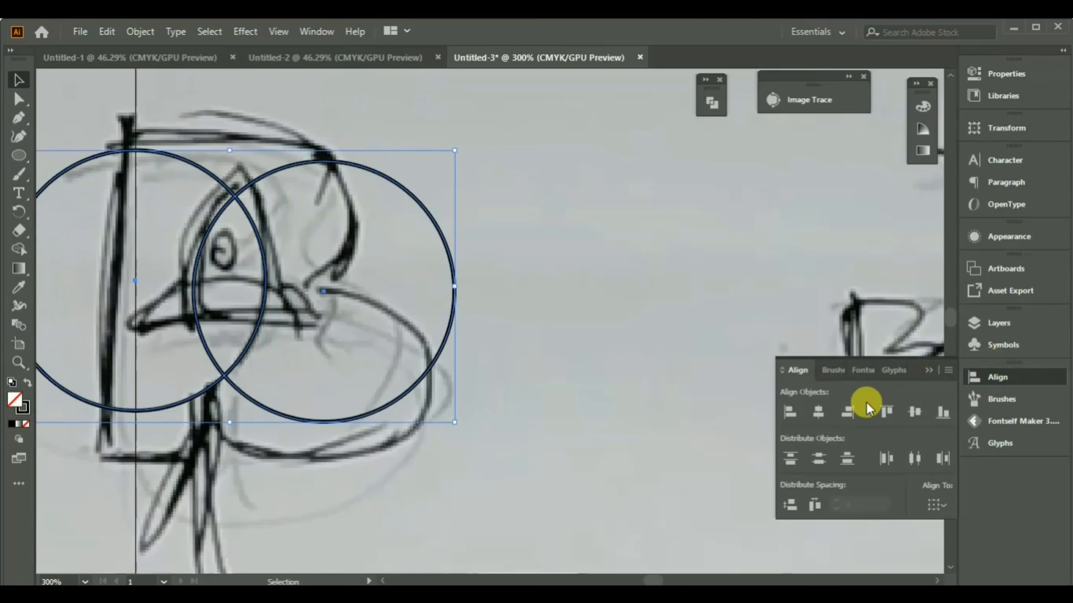
{"action": "left_click", "coordinate": [886, 410]}
{"action": "left_click", "coordinate": [440, 165]}
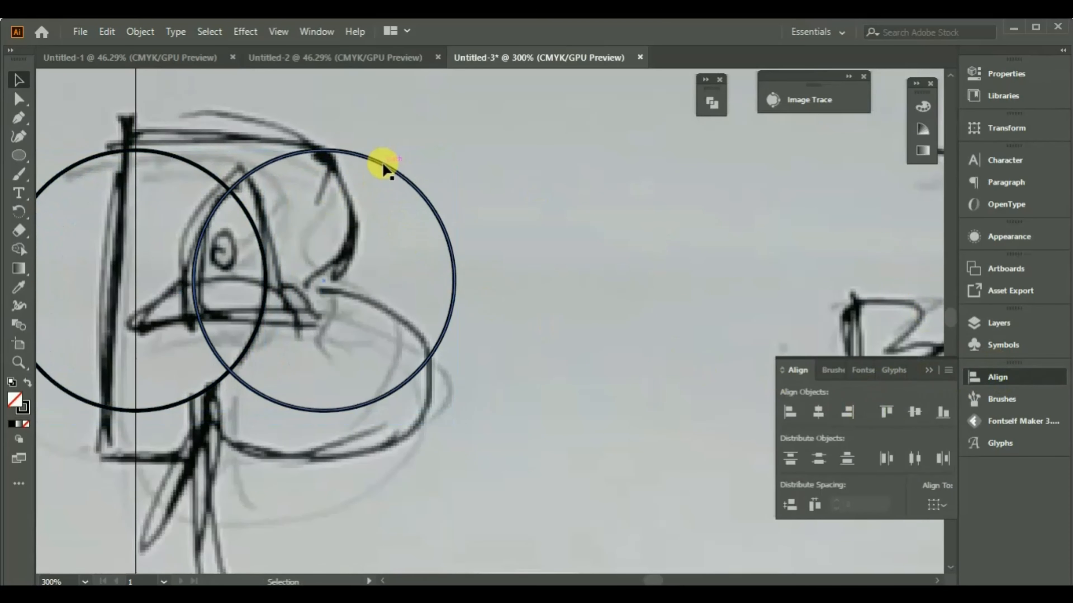
Paste another circle, scale it down slightly, and position it below the overlap to form the top curve of the rocket fins.
{"action": "key", "text": "ctrl+v"}
{"action": "left_click_drag", "start_coordinate": [520, 199], "coordinate": [264, 281]}
{"action": "left_click_drag", "start_coordinate": [365, 274], "coordinate": [318, 300]}
{"action": "left_click_drag", "start_coordinate": [299, 335], "coordinate": [312, 314]}
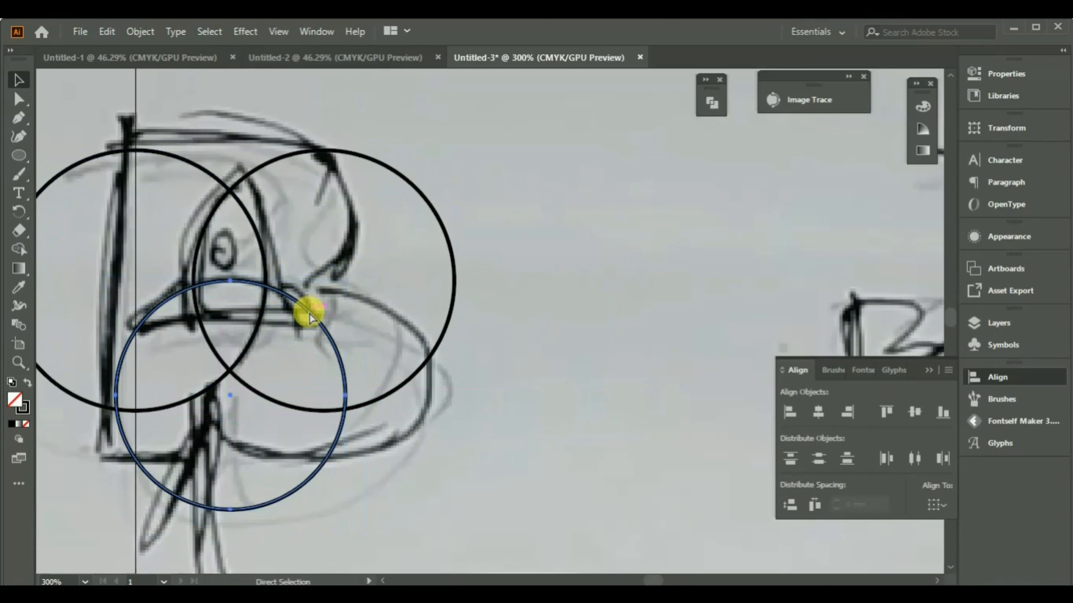
Paste a further circle, enlarge it and place it lower for the fins' bottom curve, and narrow the smaller circle into an ellipse.
{"action": "key", "text": "ctrl+v"}
{"action": "left_click_drag", "start_coordinate": [604, 207], "coordinate": [685, 126]}
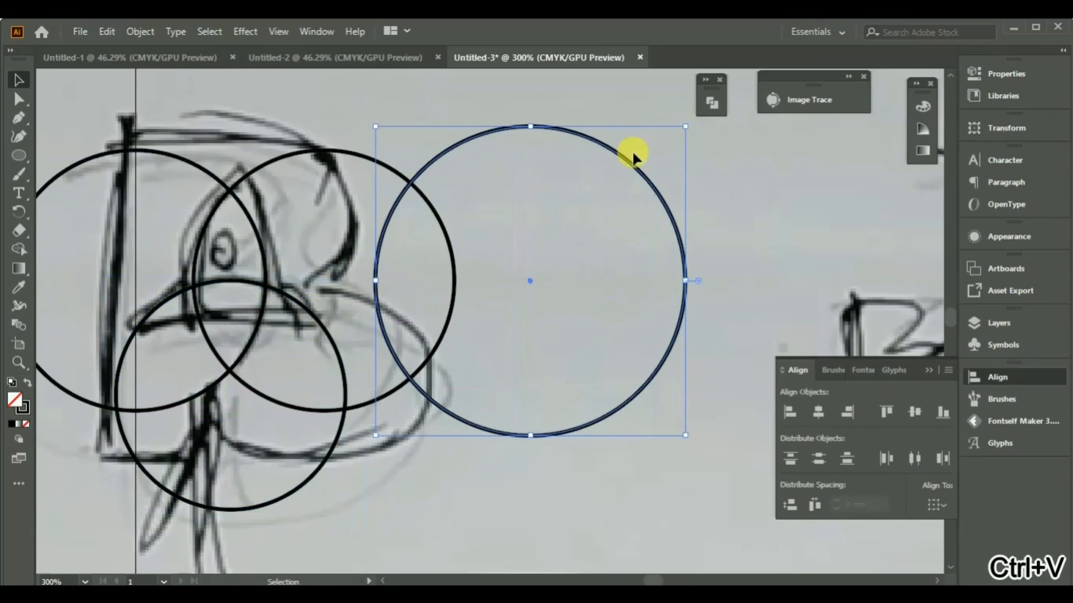
{"action": "left_click_drag", "start_coordinate": [632, 168], "coordinate": [311, 395]}
{"action": "left_click", "coordinate": [346, 380]}
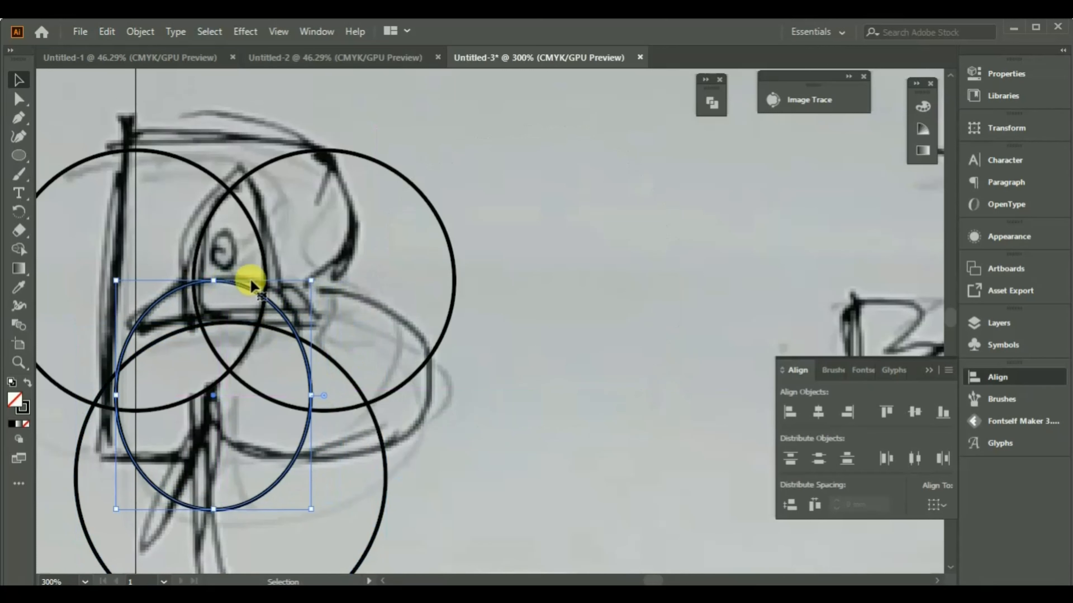
{"action": "left_click", "coordinate": [251, 281]}
Try to align all four circles by their horizontal centers.
{"action": "left_click", "coordinate": [234, 198]}
{"action": "left_click", "coordinate": [255, 166], "text": "shift"}
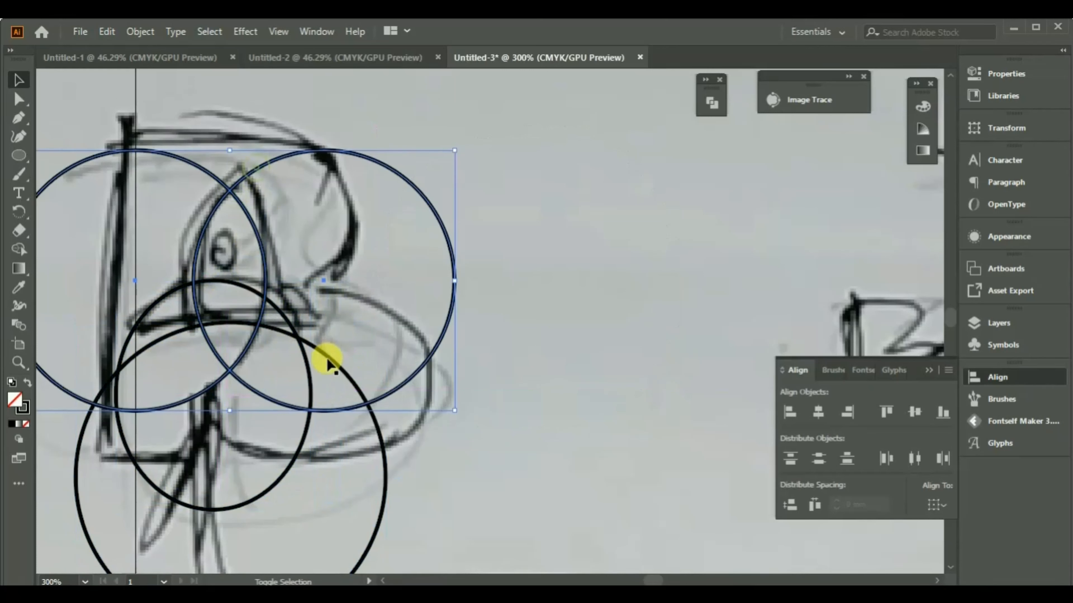
{"action": "left_click", "coordinate": [324, 359], "text": "shift"}
{"action": "left_click", "coordinate": [253, 298], "text": "shift"}
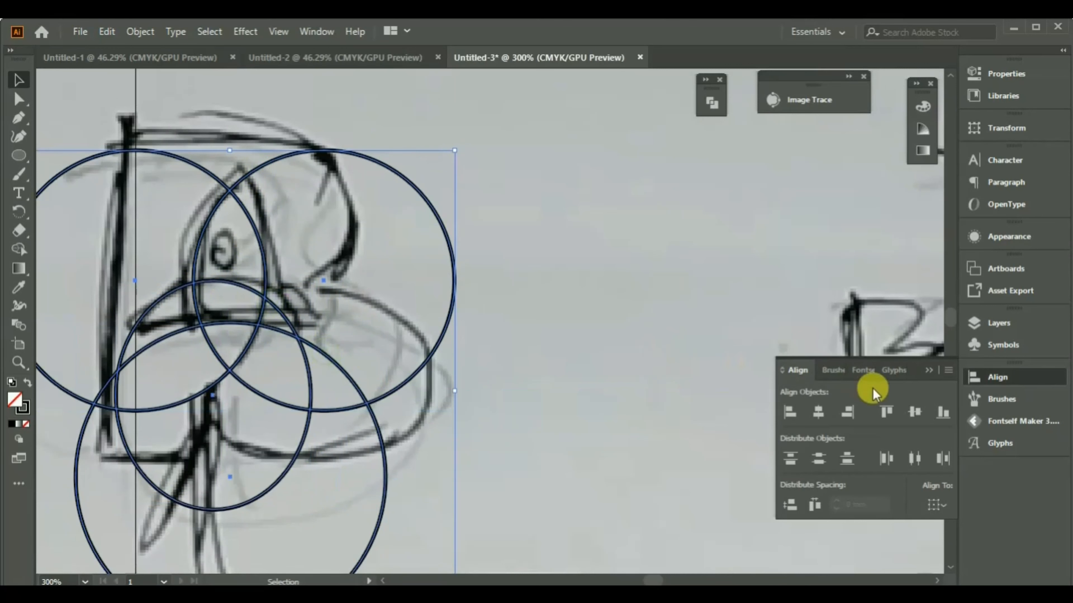
{"action": "left_click", "coordinate": [818, 412]}
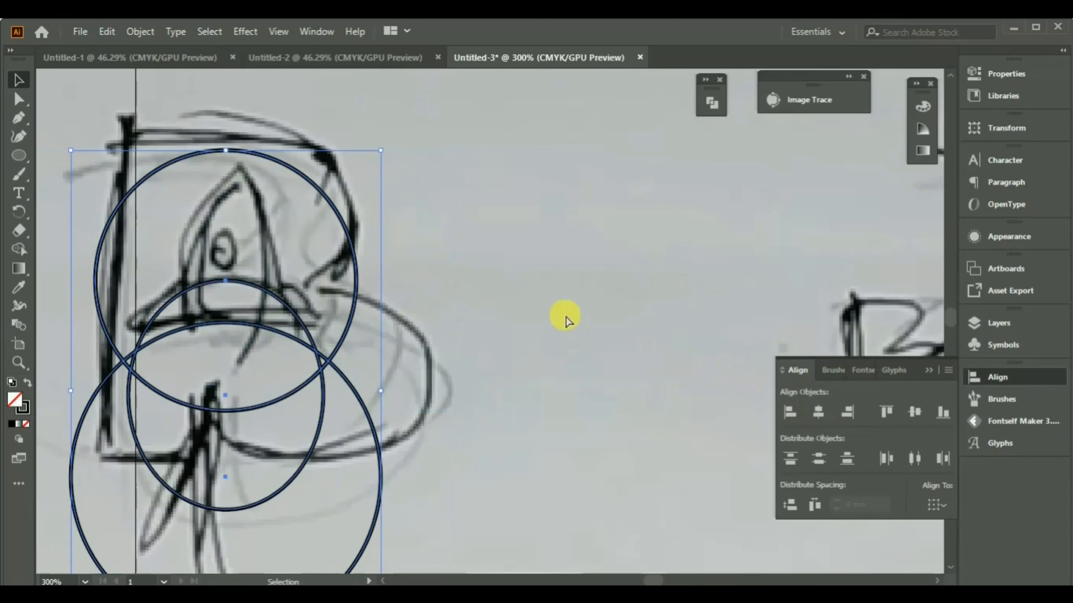
{"action": "key", "text": "ctrl+z"}
Align the two lower circles by their horizontal centers and shift them right to center them beneath the upper circles' overlap.
{"action": "left_click", "coordinate": [542, 429]}
{"action": "left_click", "coordinate": [211, 509]}
{"action": "left_click", "coordinate": [264, 320], "text": "shift"}
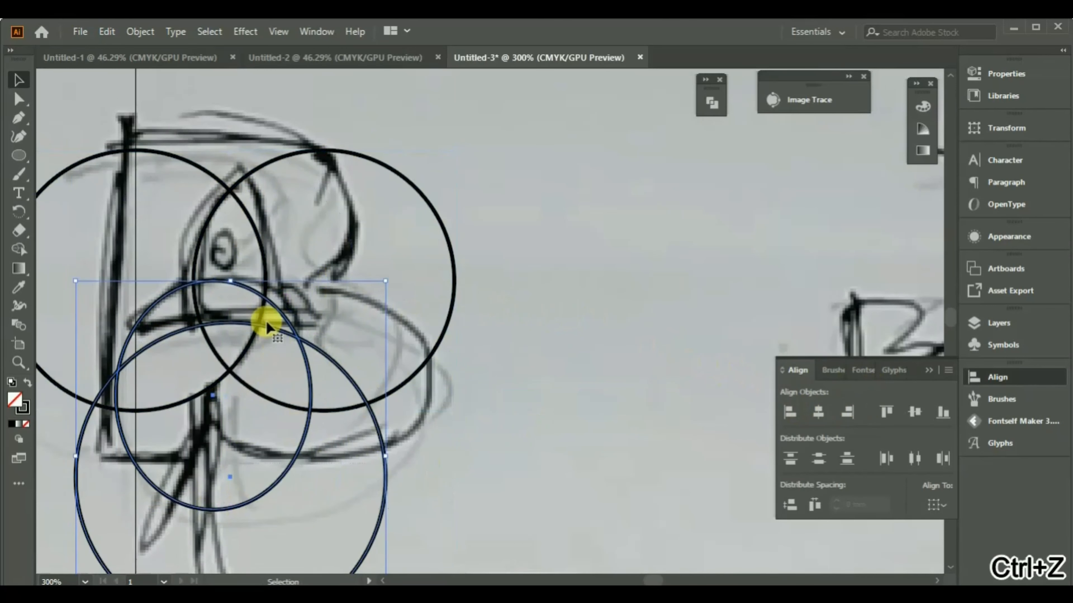
{"action": "left_click", "coordinate": [818, 412]}
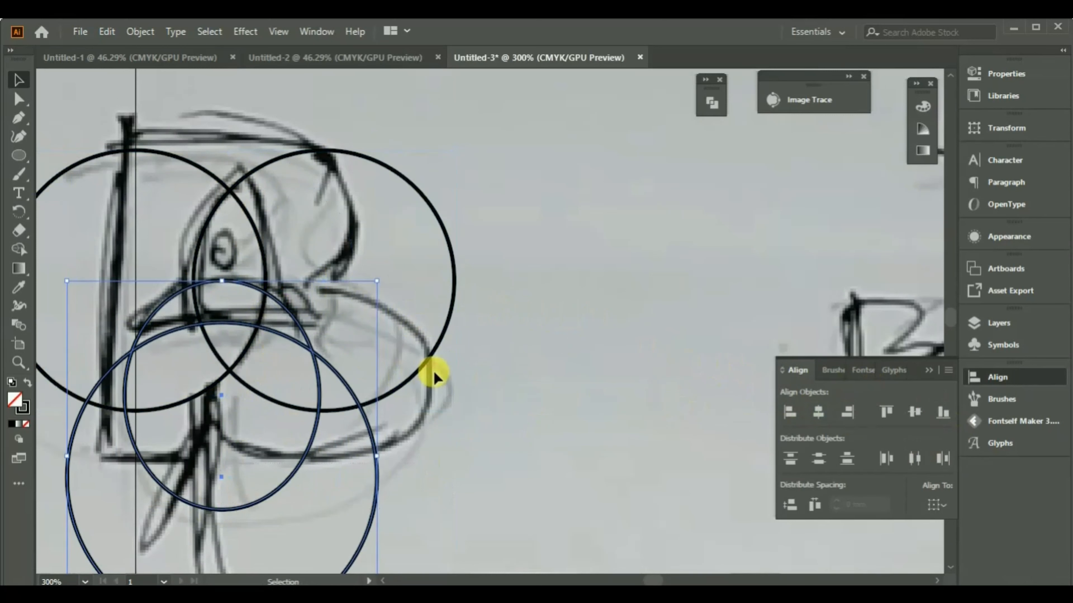
{"action": "left_click_drag", "start_coordinate": [272, 298], "coordinate": [279, 298]}
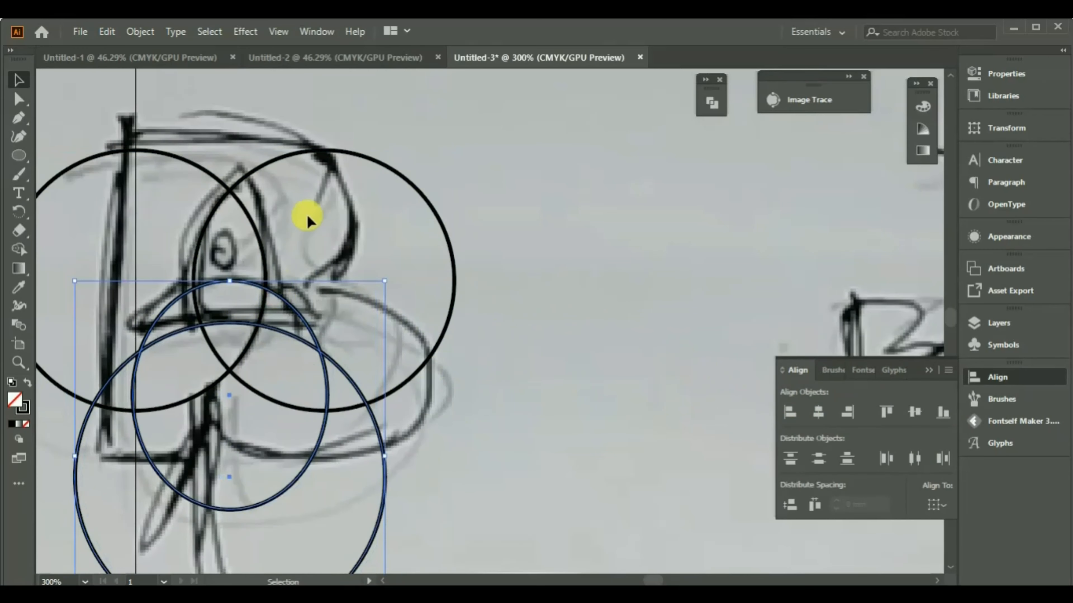
{"action": "left_click", "coordinate": [332, 135]}
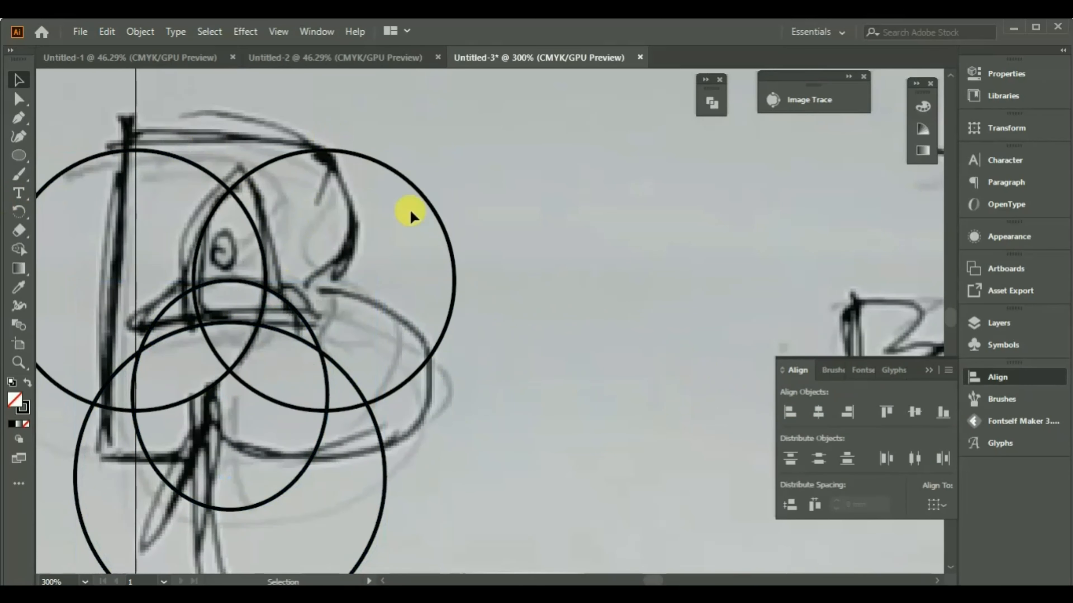
{"action": "scroll", "coordinate": [496, 207], "scroll_direction": "down", "scroll_amount": 1}
{"action": "scroll", "coordinate": [297, 270], "scroll_direction": "up", "scroll_amount": 1}
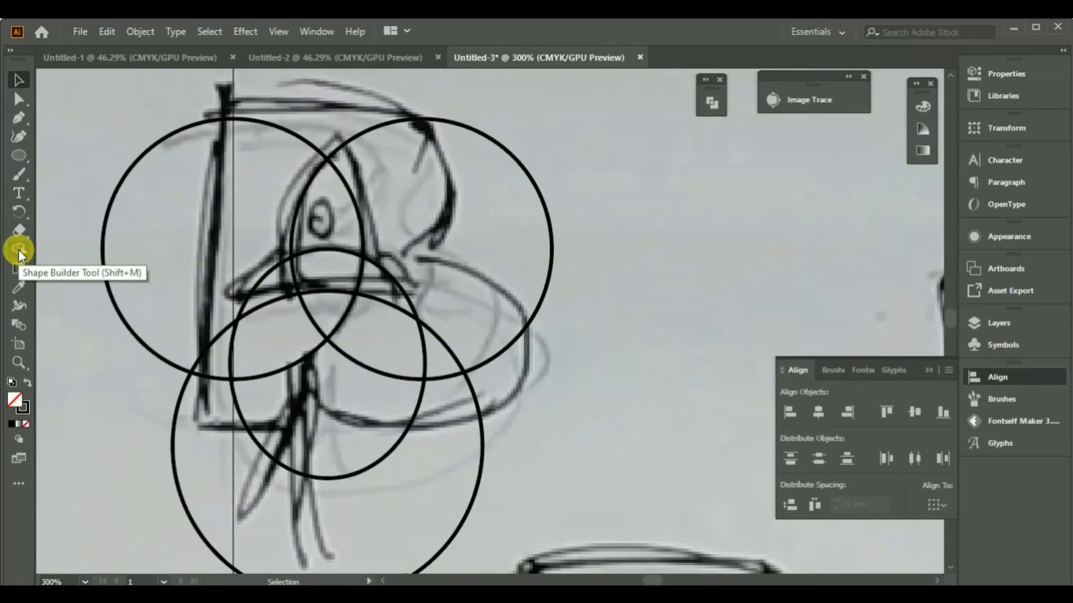
{"action": "left_click", "coordinate": [19, 251]}
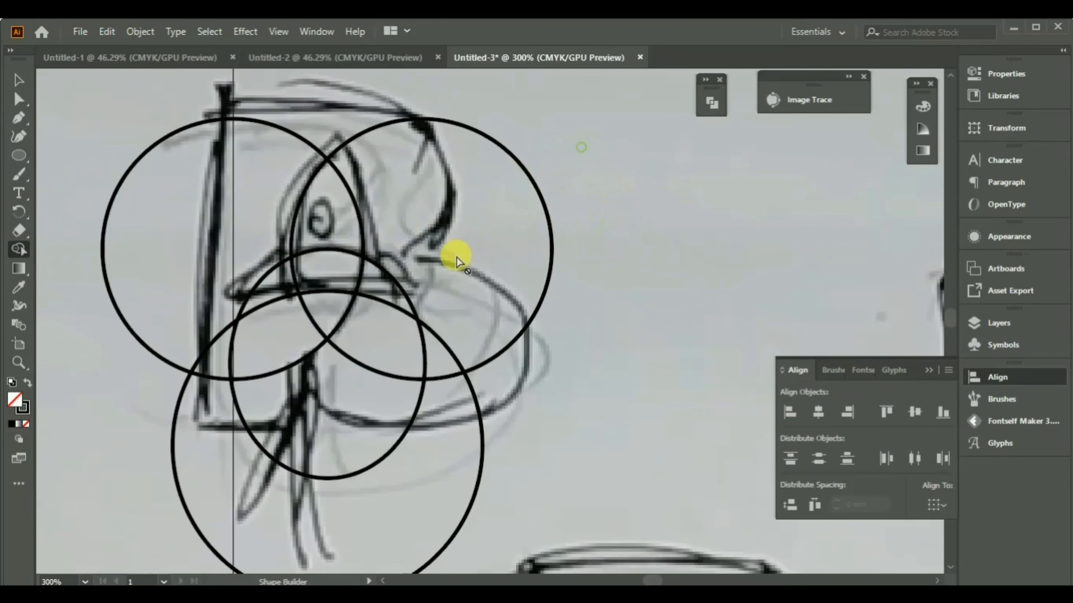
{"action": "left_click", "coordinate": [17, 79]}
Select all four circles and delete the regions outside the rocket body and curved fins with Shape Builder.
{"action": "scroll", "coordinate": [439, 246], "scroll_direction": "down", "scroll_amount": 1}
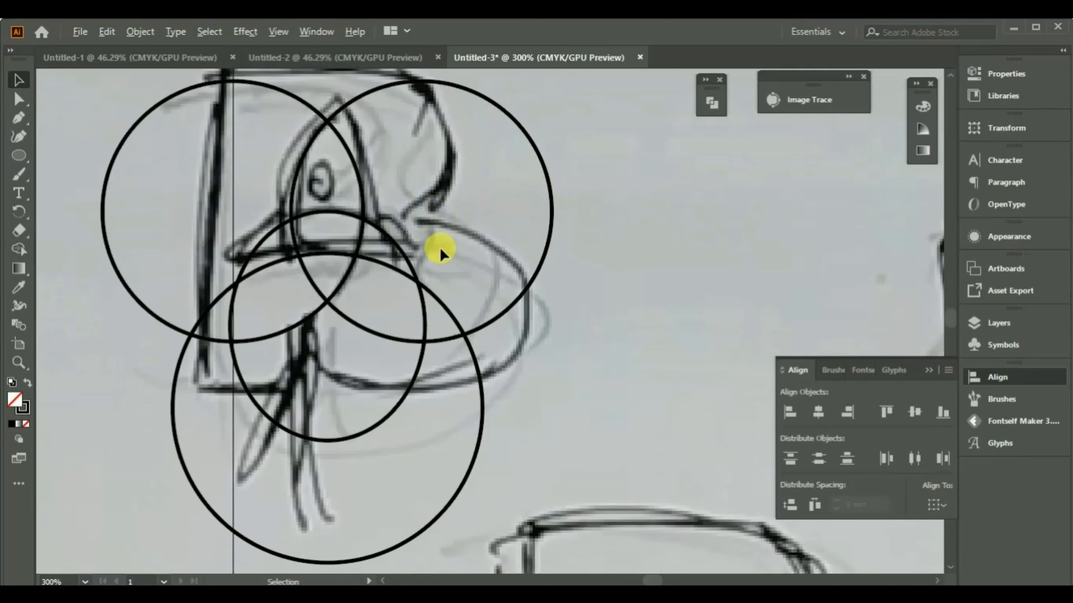
{"action": "scroll", "coordinate": [439, 247], "scroll_direction": "down", "scroll_amount": 1}
{"action": "left_click_drag", "start_coordinate": [176, 113], "coordinate": [539, 489]}
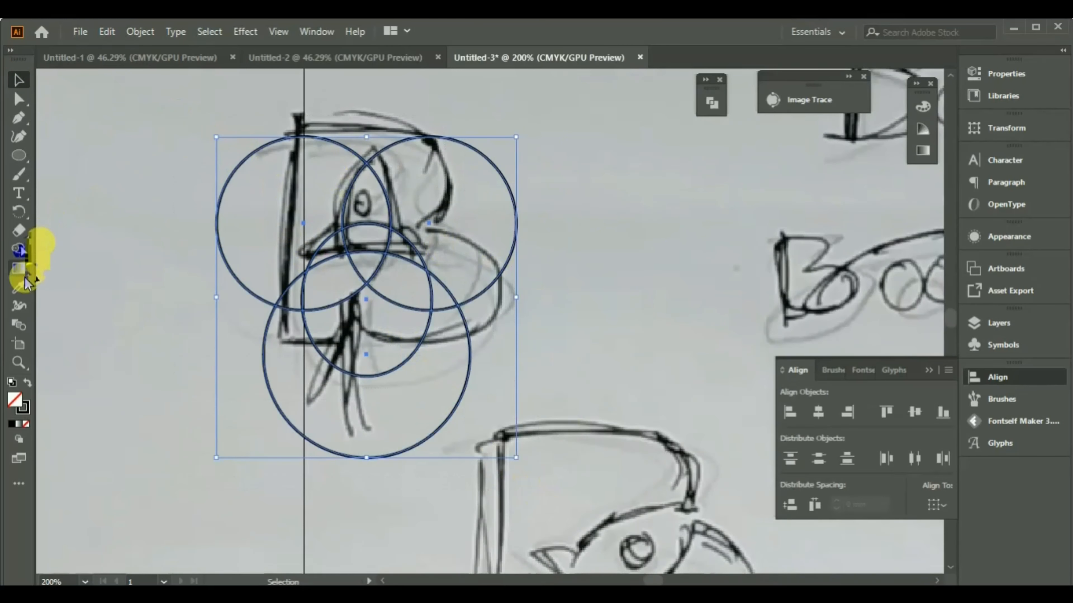
{"action": "left_click", "coordinate": [17, 249]}
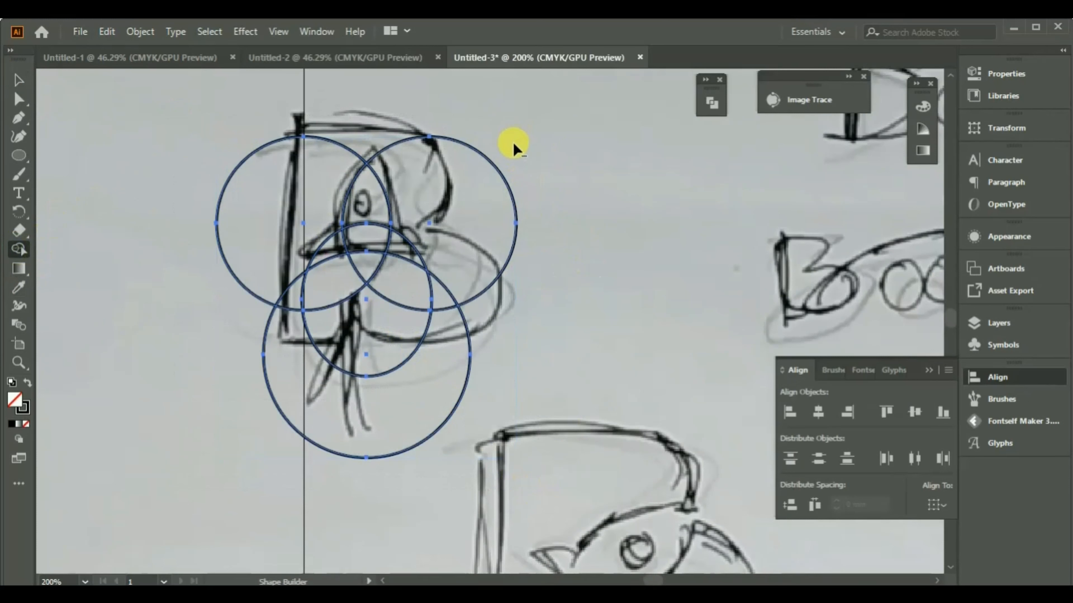
{"action": "left_click", "coordinate": [476, 208], "text": "alt"}
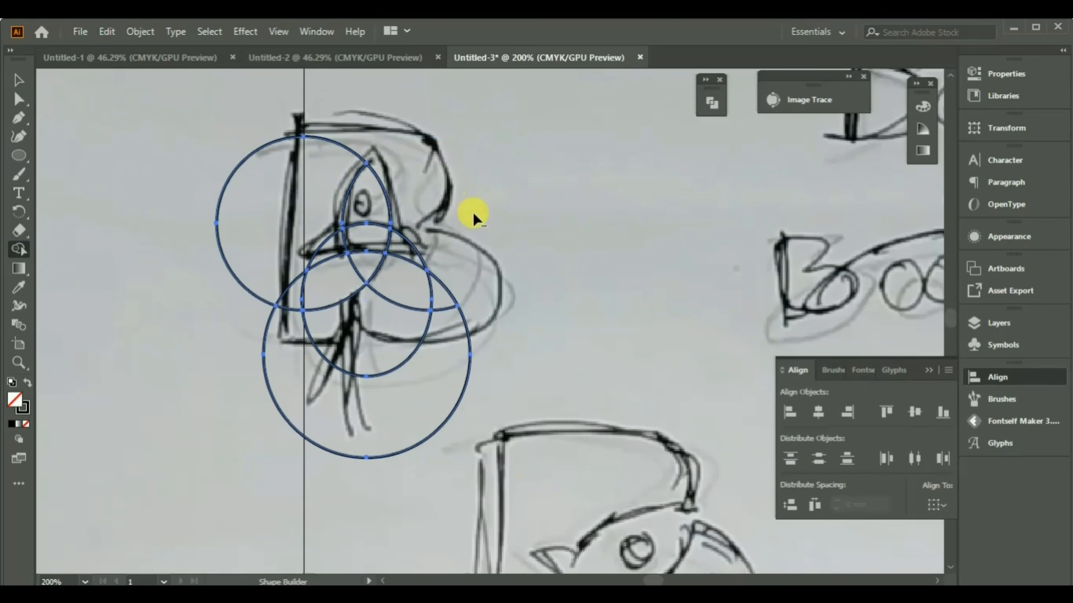
{"action": "left_click", "coordinate": [287, 184], "text": "alt"}
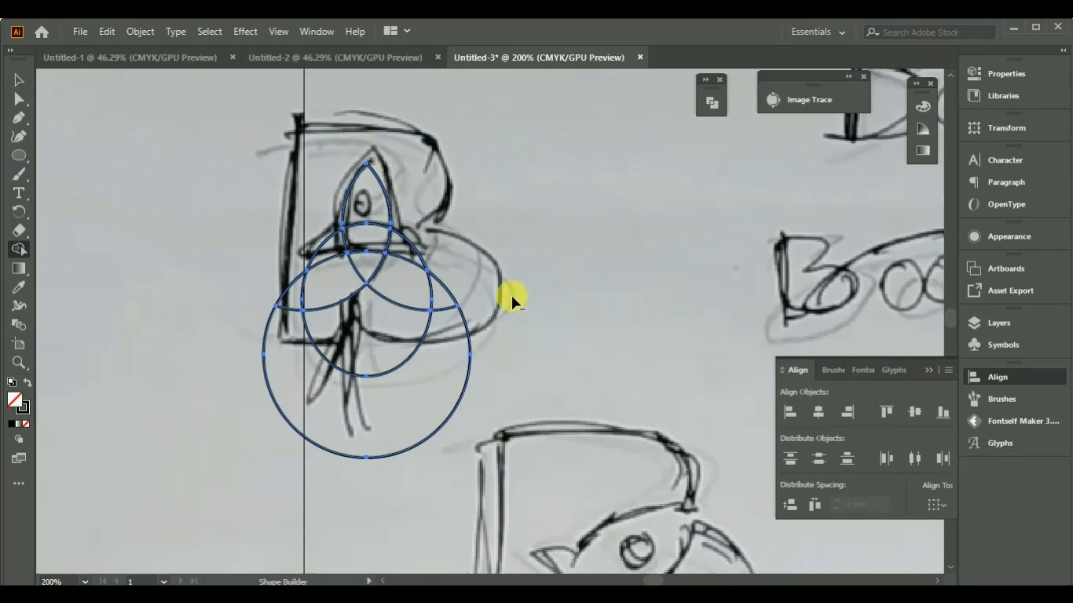
{"action": "left_click_drag", "start_coordinate": [469, 291], "coordinate": [336, 296]}
{"action": "left_click_drag", "start_coordinate": [369, 265], "coordinate": [328, 336]}
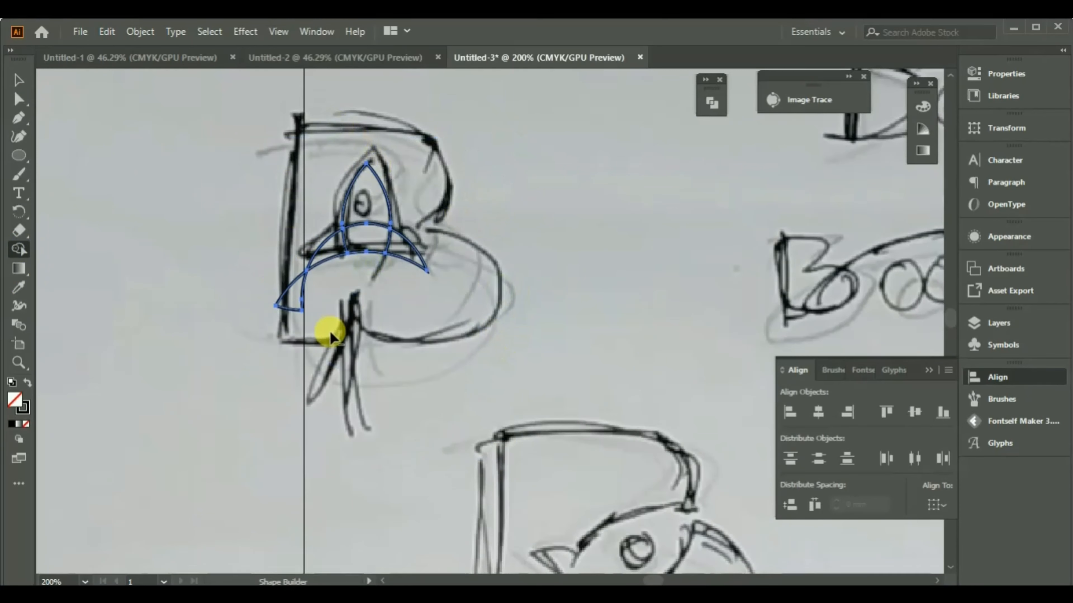
Merge the remaining body and fin regions into a single rocket outline with Shape Builder.
{"action": "scroll", "coordinate": [371, 210], "scroll_direction": "up", "scroll_amount": 5}
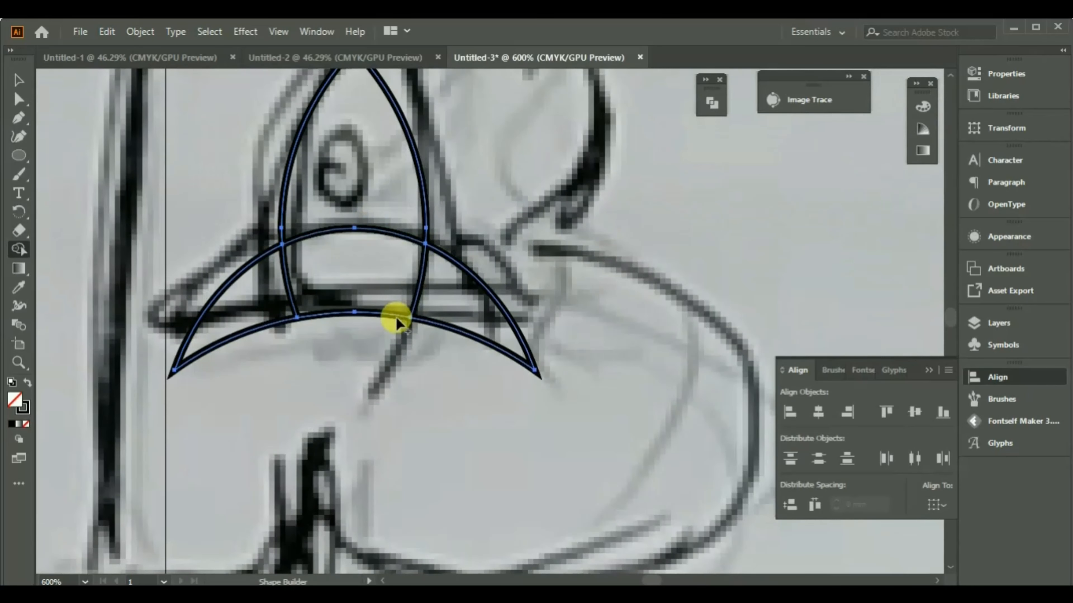
{"action": "scroll", "coordinate": [354, 199], "scroll_direction": "down", "scroll_amount": 1}
{"action": "scroll", "coordinate": [347, 280], "scroll_direction": "up", "scroll_amount": 3}
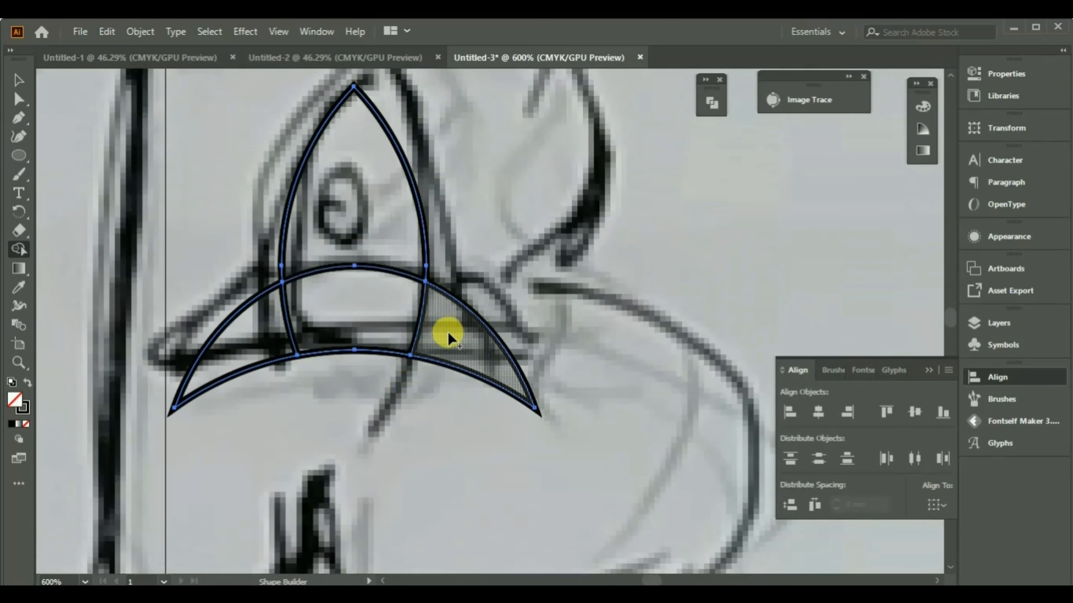
{"action": "left_click_drag", "start_coordinate": [447, 330], "coordinate": [405, 316]}
{"action": "mouse_move", "coordinate": [354, 258]}
{"action": "left_mouse_down"}
{"action": "mouse_move", "coordinate": [271, 330]}
{"action": "mouse_move", "coordinate": [395, 316]}
{"action": "left_mouse_up"}
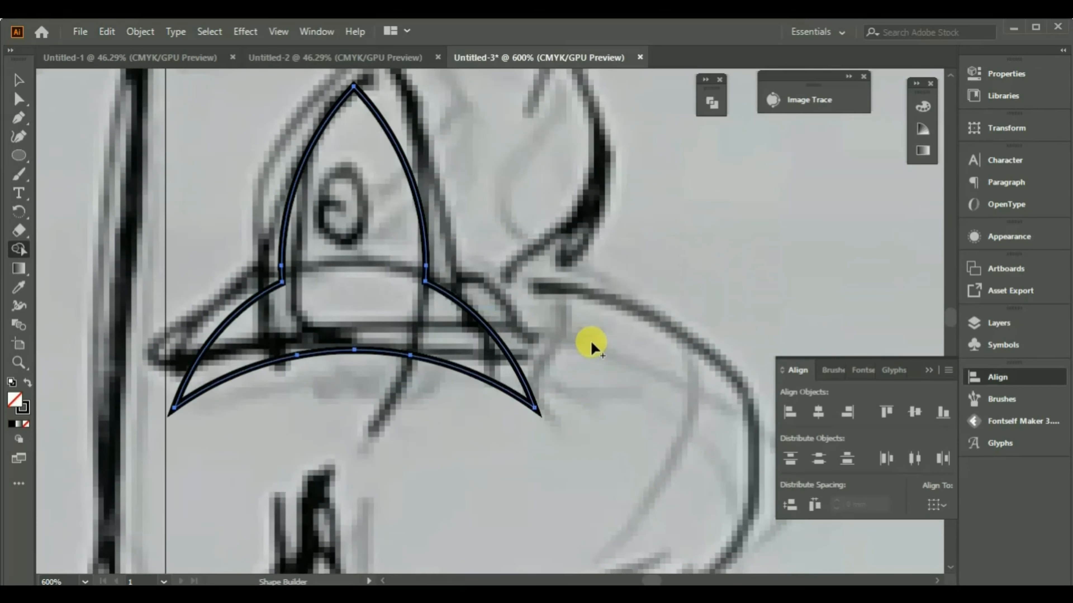
Move the rocket outline off the sketch to the blank area beneath the "Boost" wordmark and close the alignment options.
{"action": "left_click", "coordinate": [19, 80]}
{"action": "scroll", "coordinate": [287, 168], "scroll_direction": "down", "scroll_amount": 6}
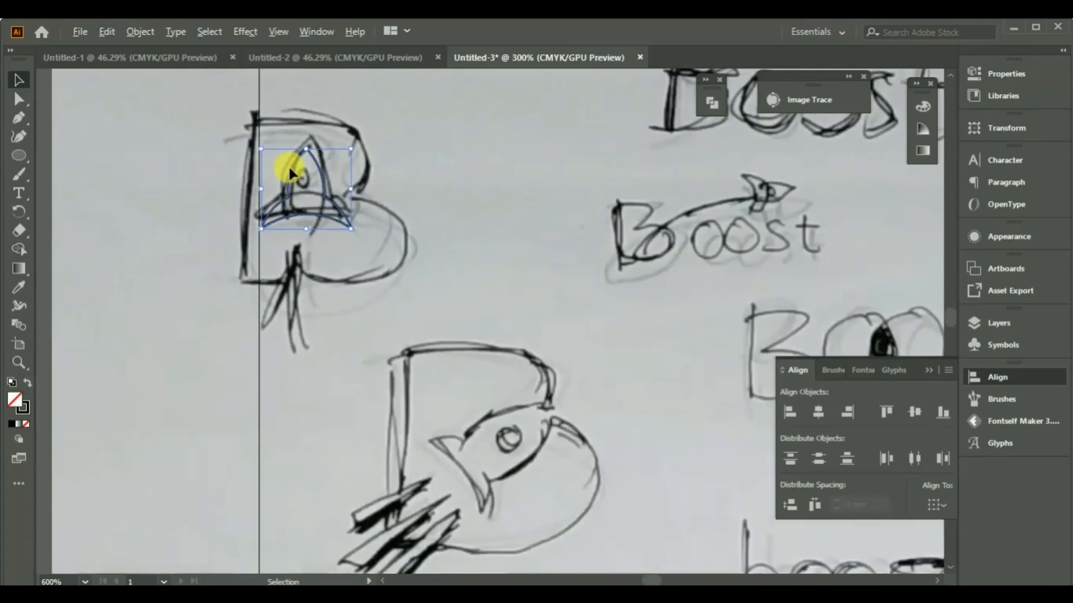
{"action": "left_click_drag", "start_coordinate": [306, 172], "coordinate": [586, 498]}
{"action": "scroll", "coordinate": [577, 292], "scroll_direction": "down", "scroll_amount": 5}
{"action": "left_click_drag", "start_coordinate": [588, 256], "coordinate": [566, 416]}
{"action": "left_click", "coordinate": [644, 350]}
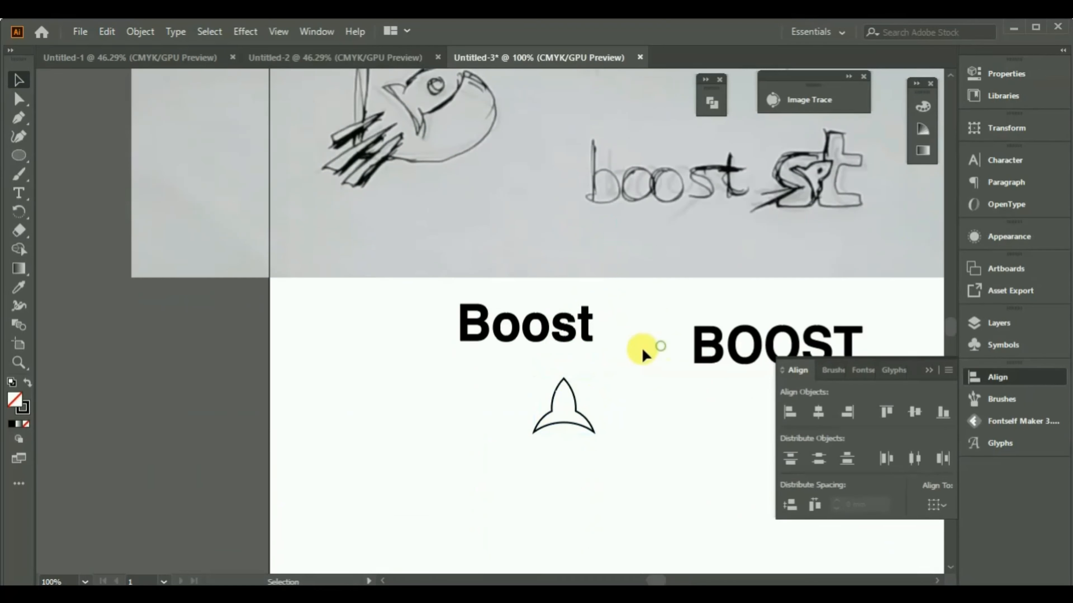
{"action": "left_click", "coordinate": [1061, 379]}
{"action": "left_click", "coordinate": [697, 379]}
Move the rocket onto the letter B of "BOOST" and scale it down to fit over the letter.
{"action": "scroll", "coordinate": [472, 305], "scroll_direction": "down", "scroll_amount": 3}
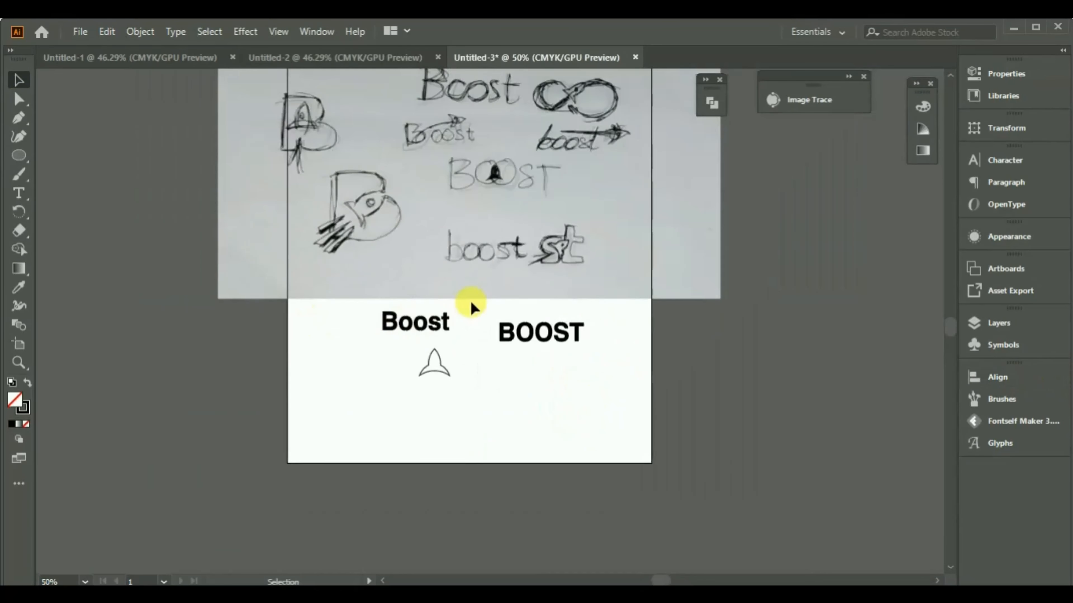
{"action": "scroll", "coordinate": [395, 318], "scroll_direction": "up", "scroll_amount": 5}
{"action": "left_click", "coordinate": [380, 310]}
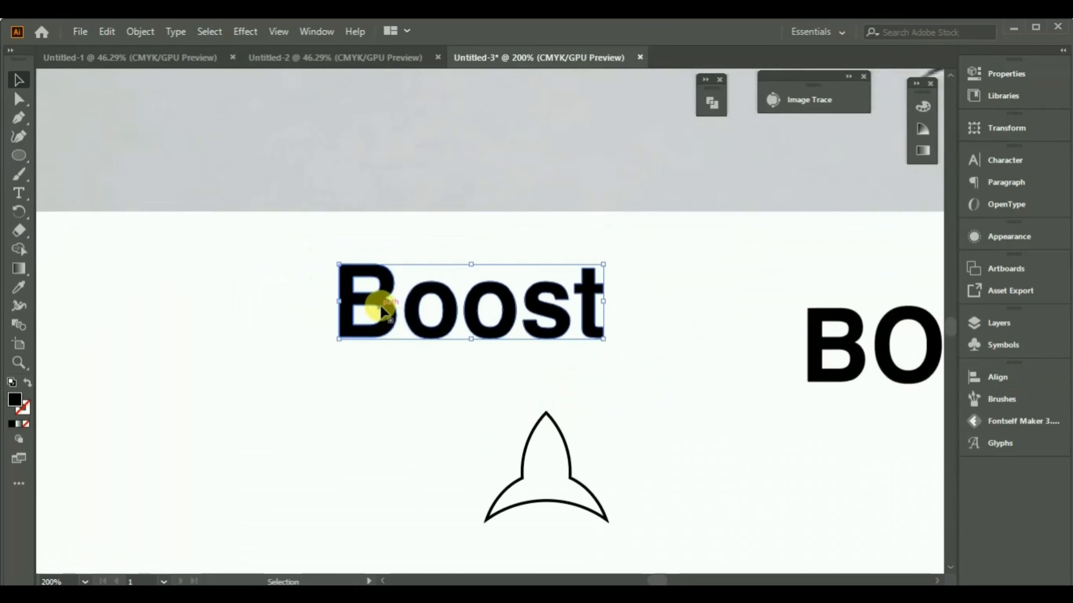
{"action": "scroll", "coordinate": [373, 308], "scroll_direction": "down", "scroll_amount": 3}
{"action": "scroll", "coordinate": [510, 316], "scroll_direction": "up", "scroll_amount": 4}
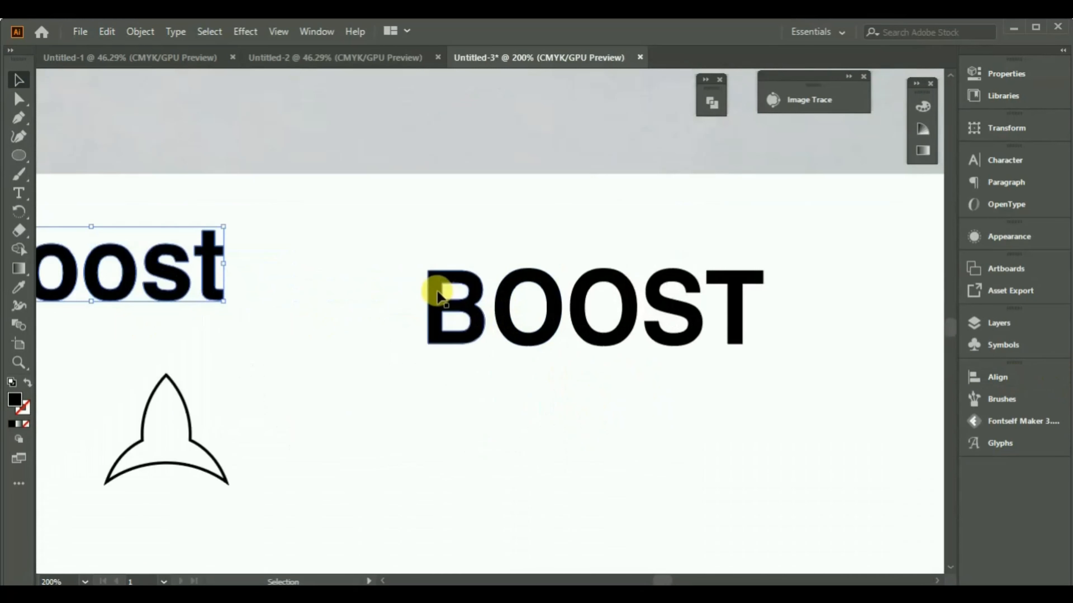
{"action": "left_click", "coordinate": [188, 433]}
{"action": "left_click_drag", "start_coordinate": [192, 430], "coordinate": [486, 308]}
{"action": "scroll", "coordinate": [486, 309], "scroll_direction": "up", "scroll_amount": 5}
{"action": "left_click_drag", "start_coordinate": [557, 137], "coordinate": [356, 325]}
{"action": "left_click_drag", "start_coordinate": [336, 406], "coordinate": [402, 326]}
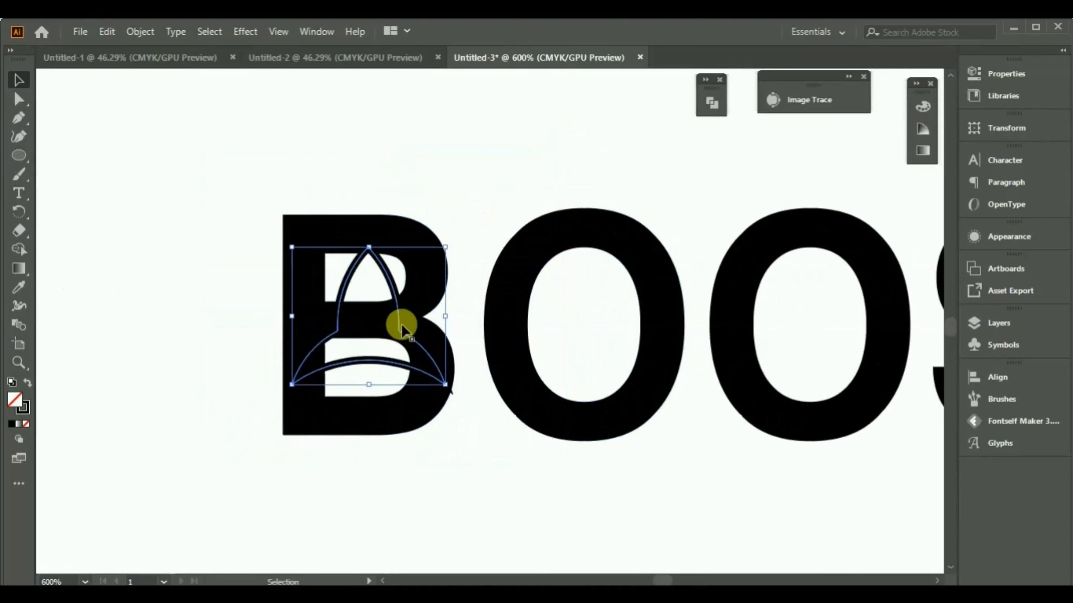
Duplicate the rocket outline and place the spare copy in the blank space between the two wordmarks.
{"action": "left_click_drag", "start_coordinate": [437, 217], "coordinate": [455, 235]}
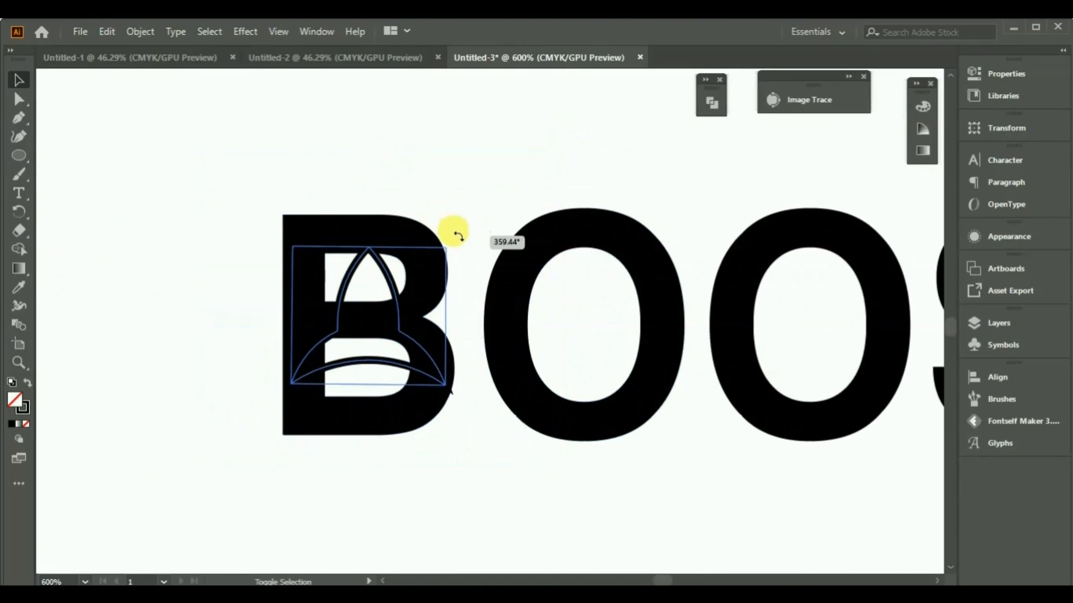
{"action": "scroll", "coordinate": [507, 245], "scroll_direction": "down", "scroll_amount": 3}
{"action": "key", "text": "ctrl+c"}
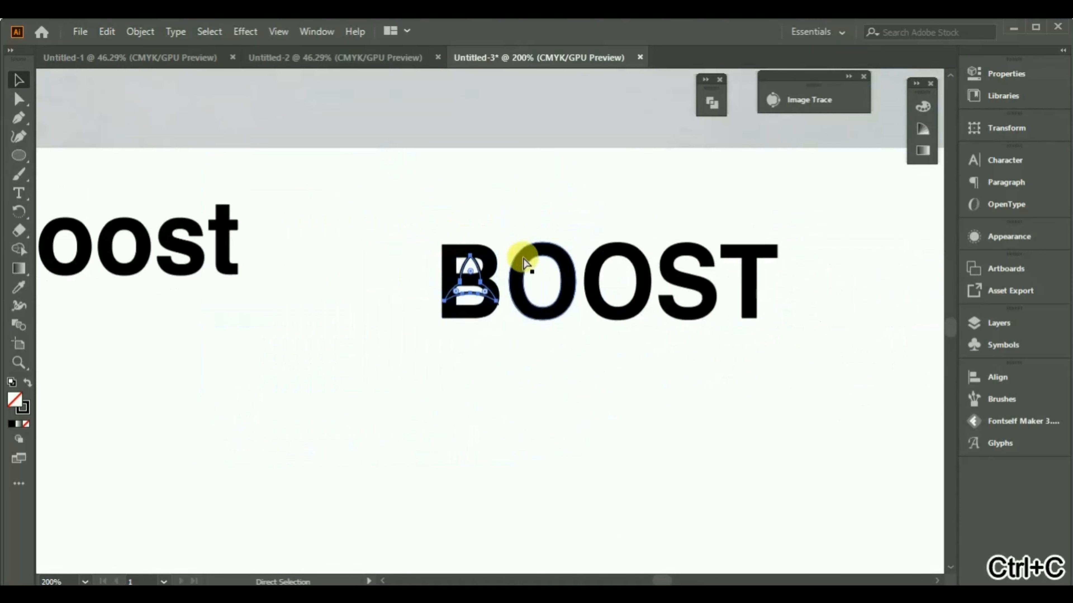
{"action": "key", "text": "ctrl+v"}
{"action": "left_click_drag", "start_coordinate": [485, 337], "coordinate": [325, 278]}
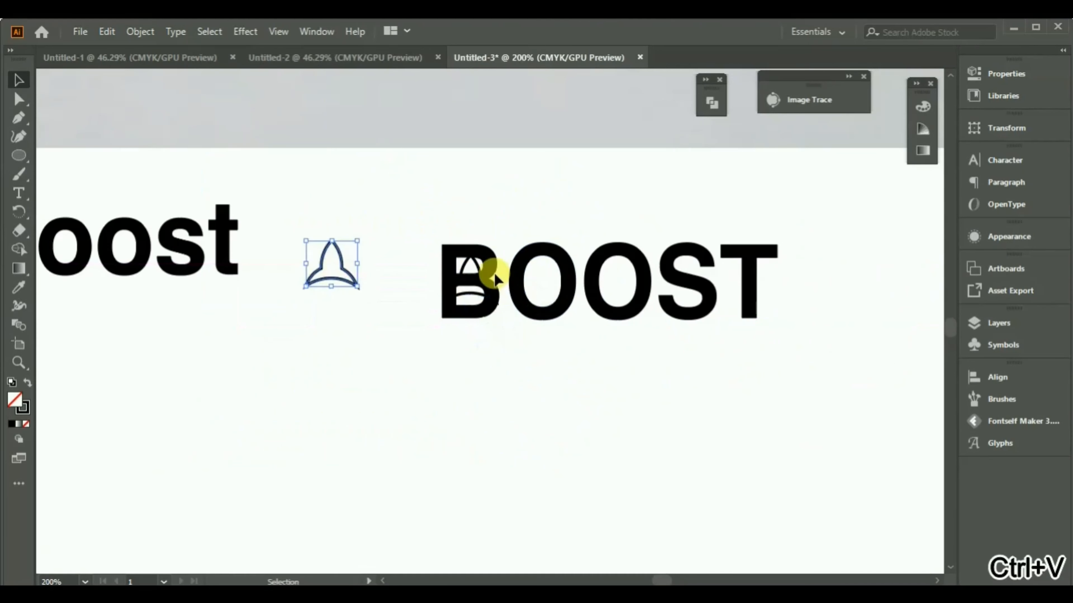
Rotate the rocket on the letter B counterclockwise to tilt its nose toward the B's upper-left corner, and shift it slightly left.
{"action": "left_click", "coordinate": [476, 264]}
{"action": "scroll", "coordinate": [498, 265], "scroll_direction": "up", "scroll_amount": 2}
{"action": "scroll", "coordinate": [498, 265], "scroll_direction": "up", "scroll_amount": 2}
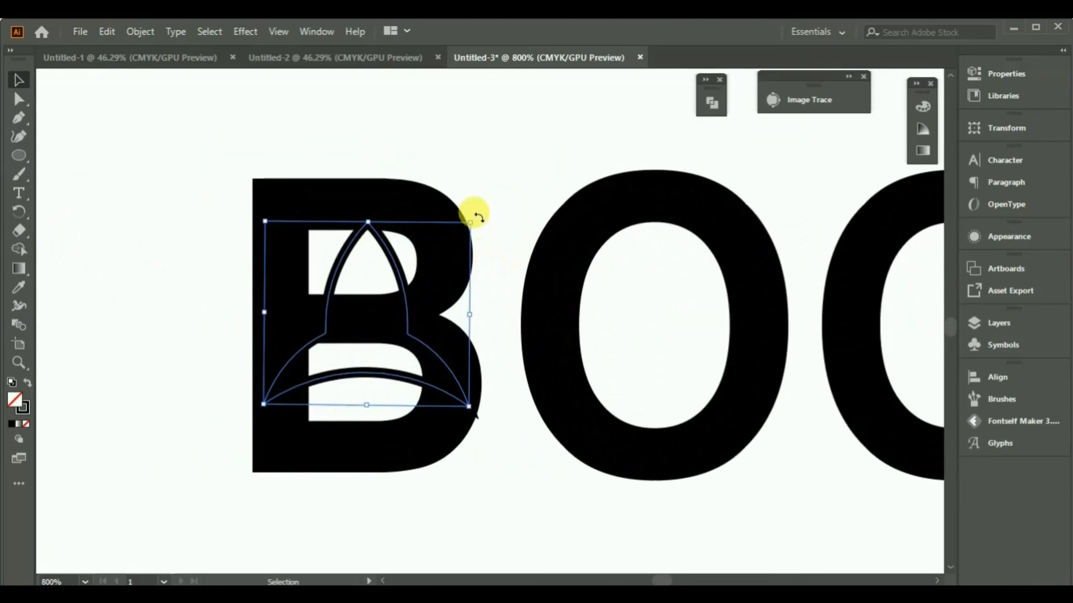
{"action": "left_click_drag", "start_coordinate": [479, 218], "coordinate": [419, 156]}
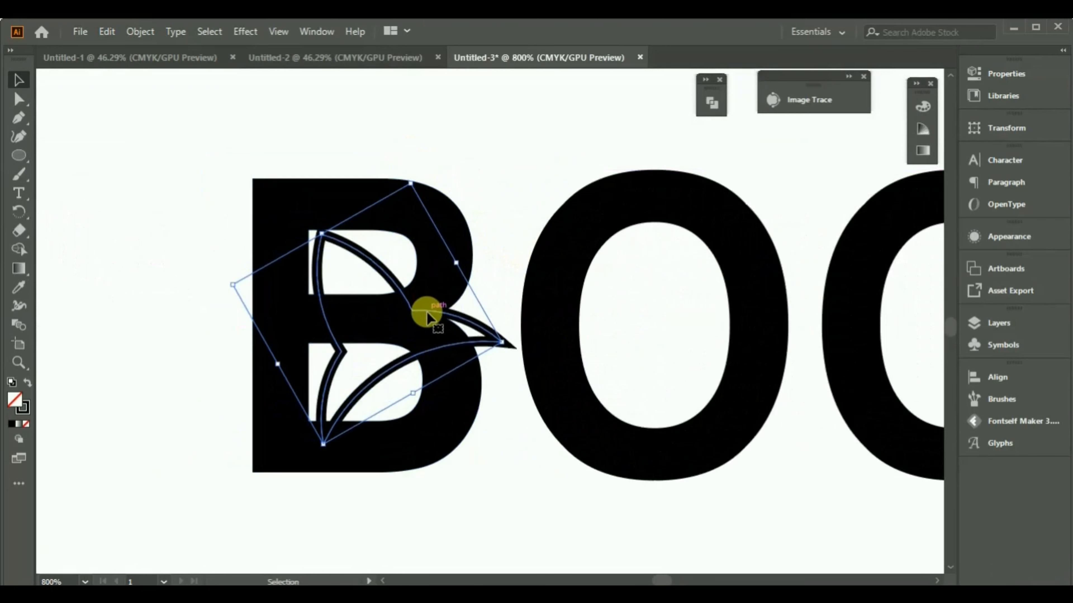
{"action": "left_click_drag", "start_coordinate": [426, 315], "coordinate": [419, 311]}
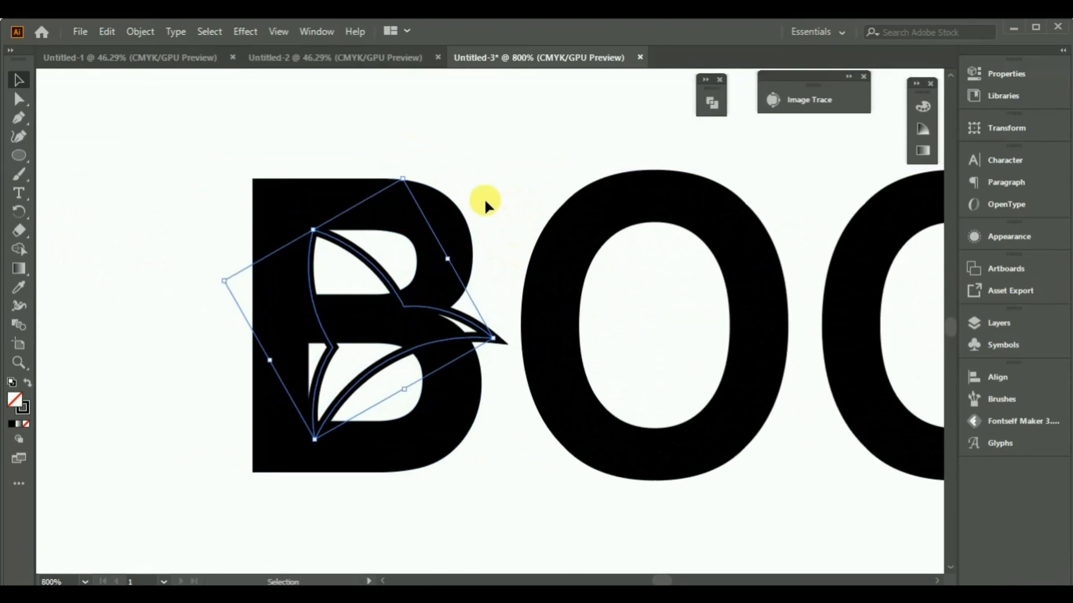
Ungroup the outlined "BOOST" wordmark into separate letters.
{"action": "left_click", "coordinate": [453, 206]}
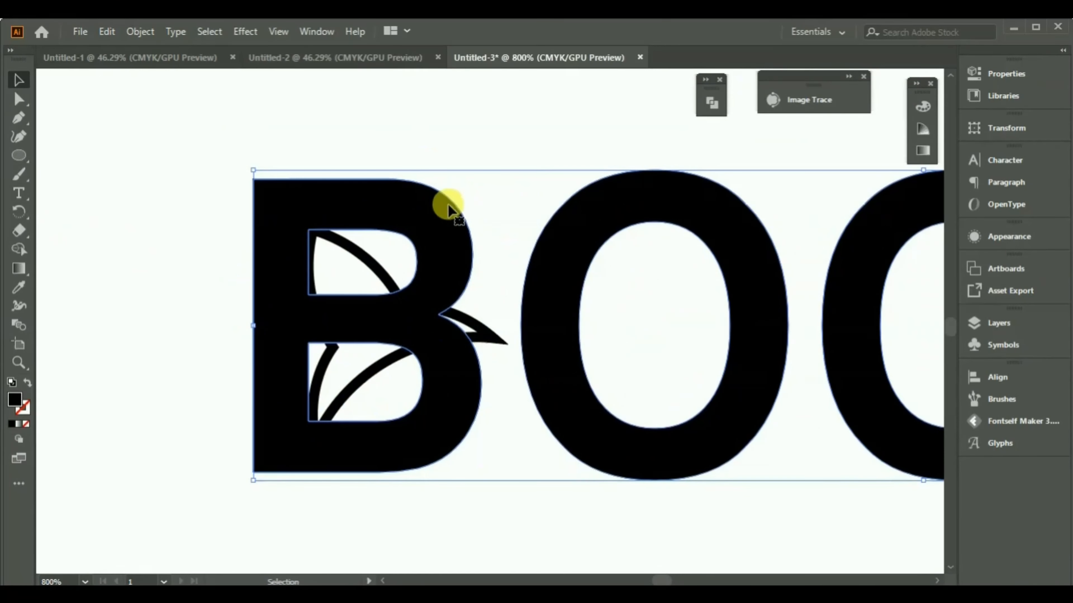
{"action": "right_click", "coordinate": [448, 204]}
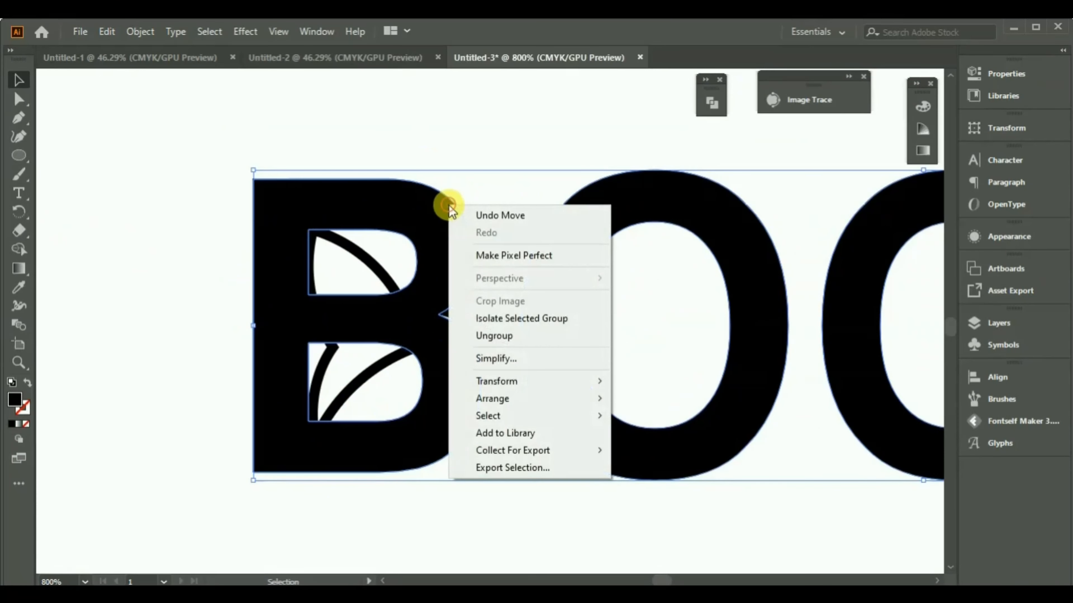
{"action": "left_click", "coordinate": [491, 336]}
{"action": "left_click", "coordinate": [448, 134]}
Isolate the letter B, delete both of its inner counters to make it solid, and exit isolation mode.
{"action": "left_click", "coordinate": [383, 203]}
{"action": "double_click", "coordinate": [374, 210]}
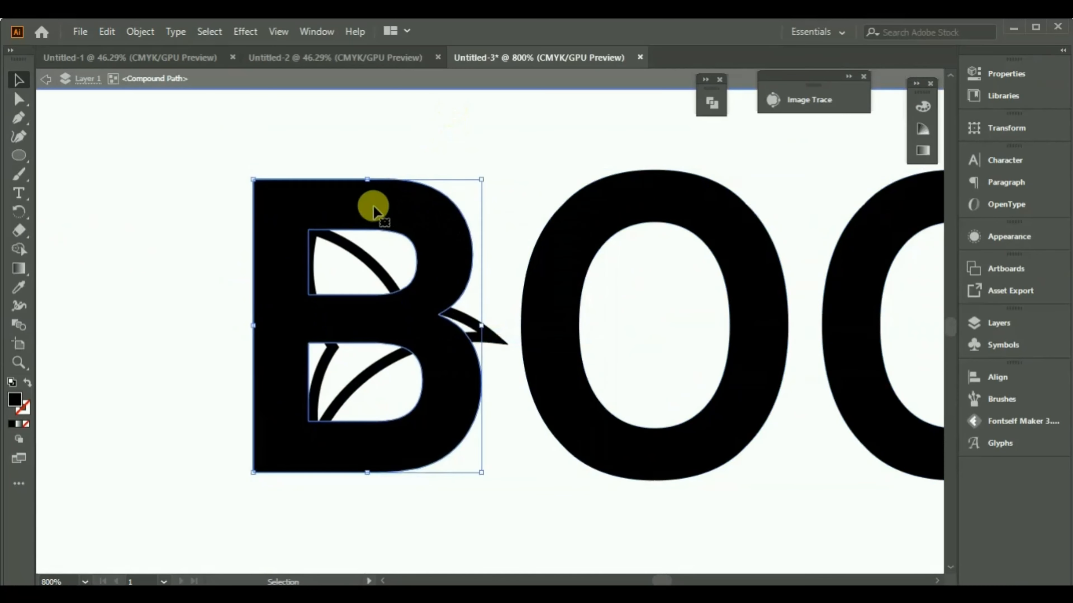
{"action": "mouse_move", "coordinate": [430, 232]}
{"action": "left_mouse_down"}
{"action": "mouse_move", "coordinate": [378, 276]}
{"action": "mouse_move", "coordinate": [413, 223]}
{"action": "left_mouse_up"}
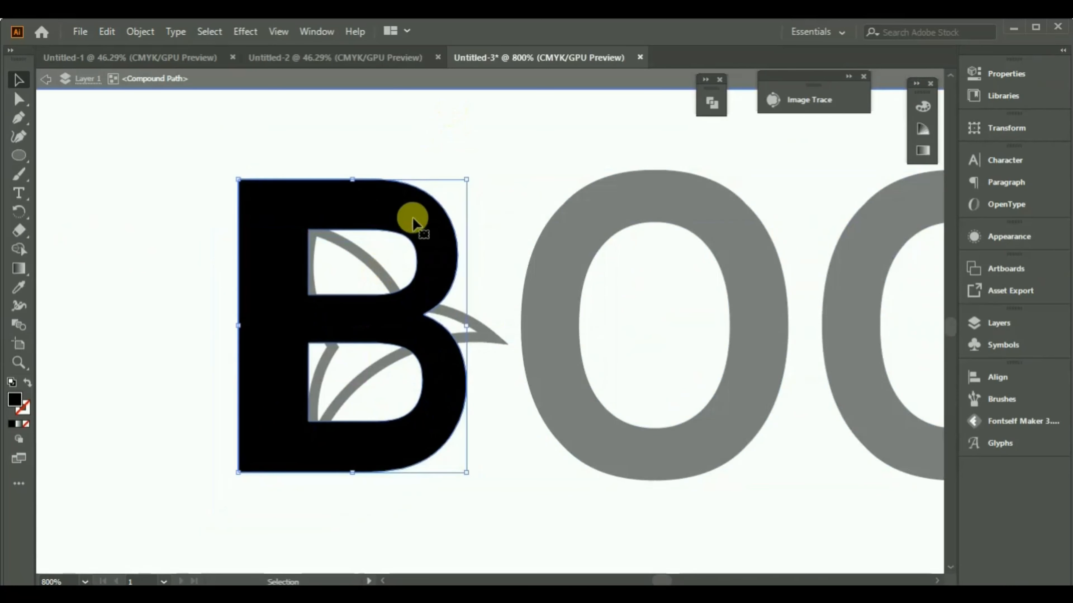
{"action": "key", "text": "ctrl+z"}
{"action": "left_click", "coordinate": [397, 235]}
{"action": "key", "text": "Delete"}
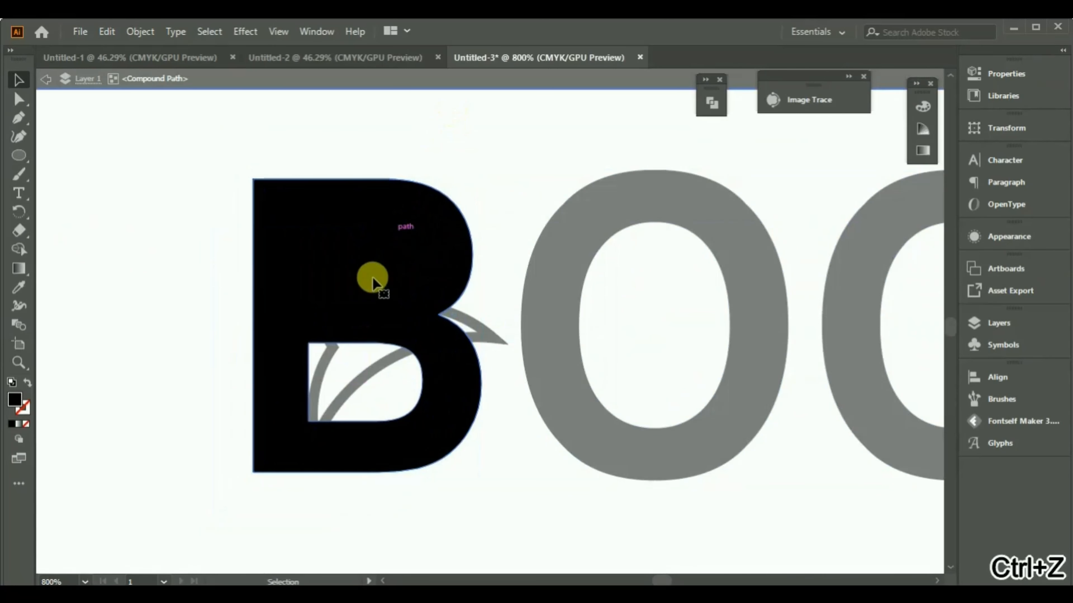
{"action": "key", "text": "Delete"}
{"action": "double_click", "coordinate": [491, 194]}
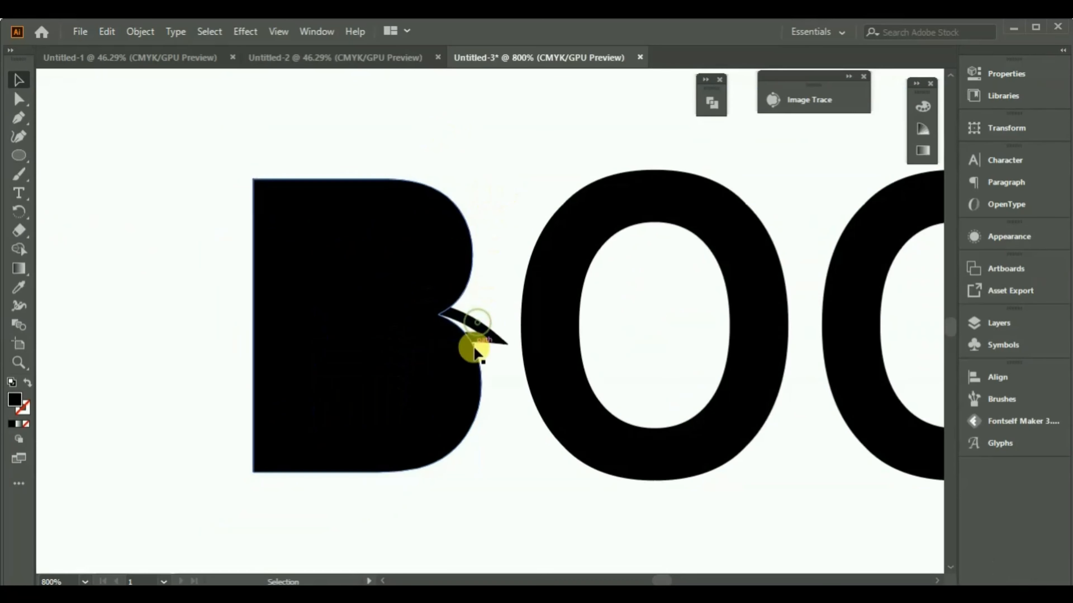
Subtract the tilted rocket from the solid letter B with the Minus Front shape mode.
{"action": "left_click", "coordinate": [468, 334]}
{"action": "left_click", "coordinate": [472, 264], "text": "shift"}
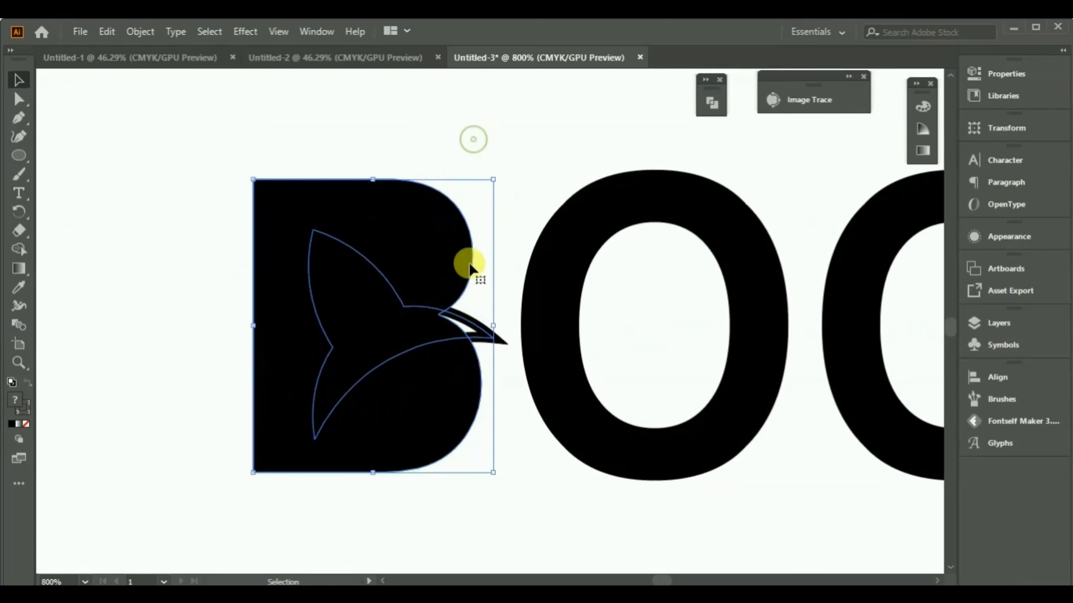
{"action": "left_click", "coordinate": [711, 101]}
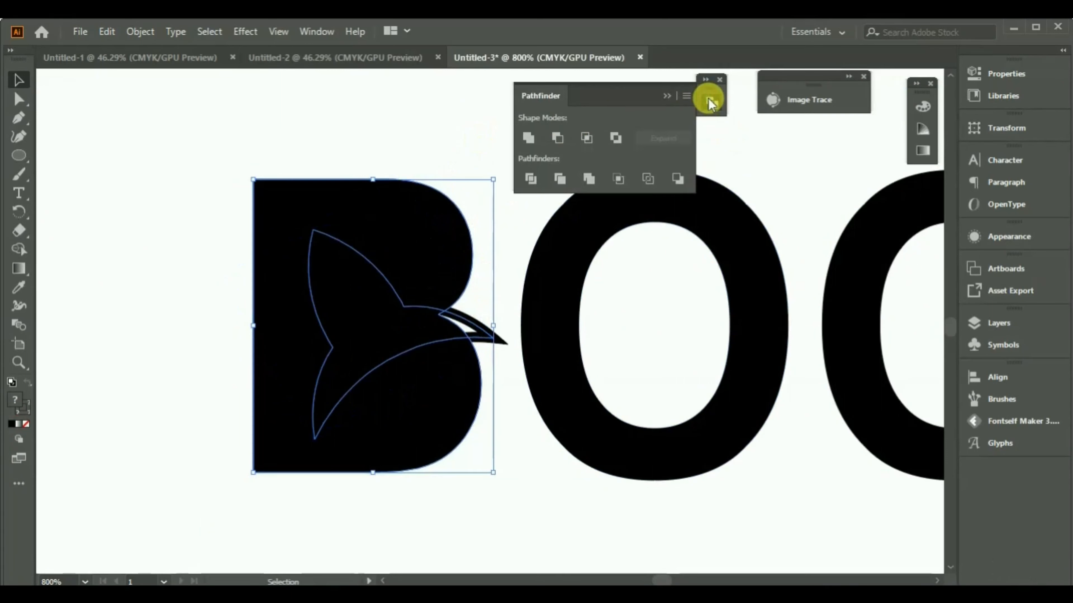
{"action": "left_click", "coordinate": [558, 136]}
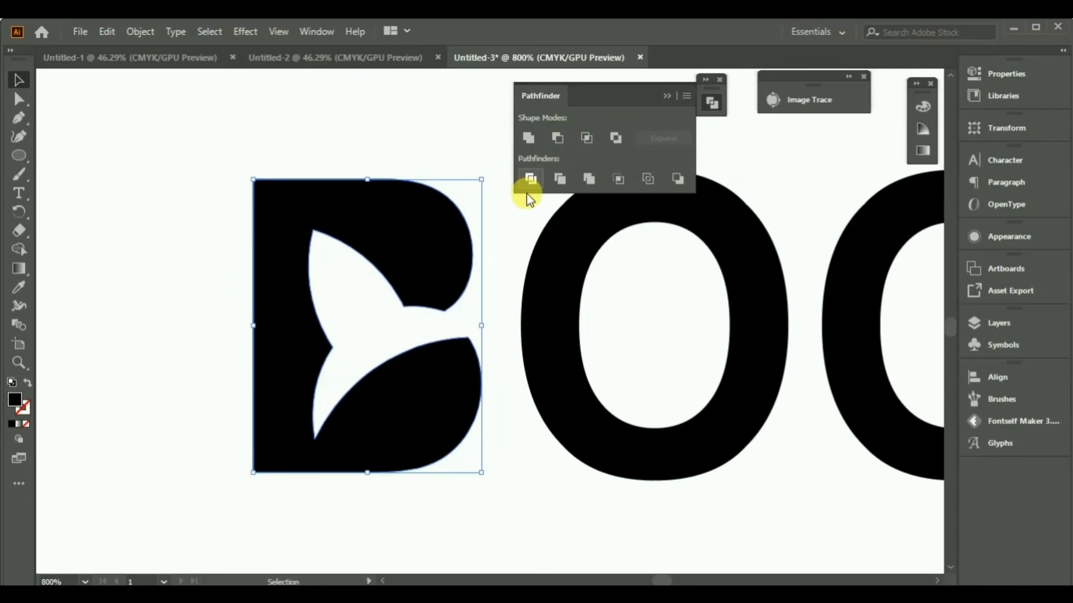
{"action": "left_click", "coordinate": [423, 154]}
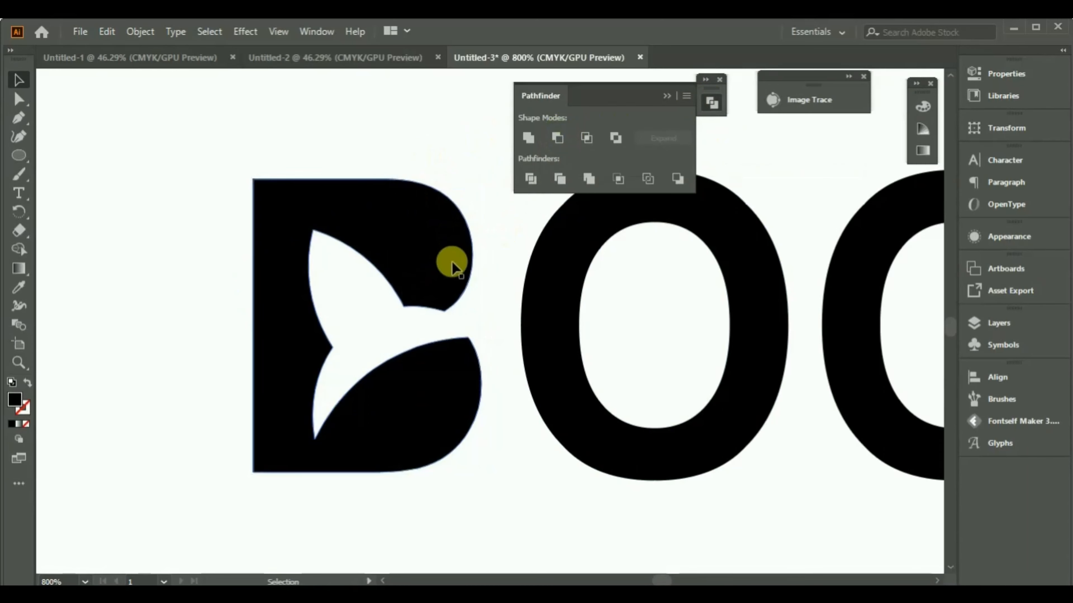
Draw a solid black circle in the blank area below the spare rocket and the "BOOST" wordmark.
{"action": "scroll", "coordinate": [494, 241], "scroll_direction": "down", "scroll_amount": 2}
{"action": "left_click", "coordinate": [18, 155]}
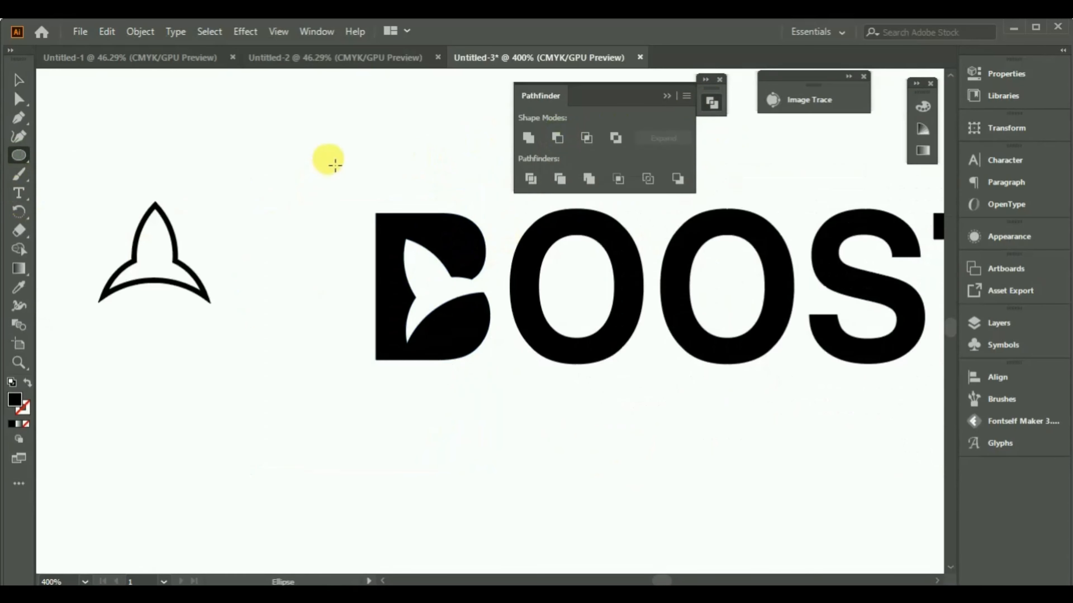
{"action": "scroll", "coordinate": [383, 164], "scroll_direction": "down", "scroll_amount": 2}
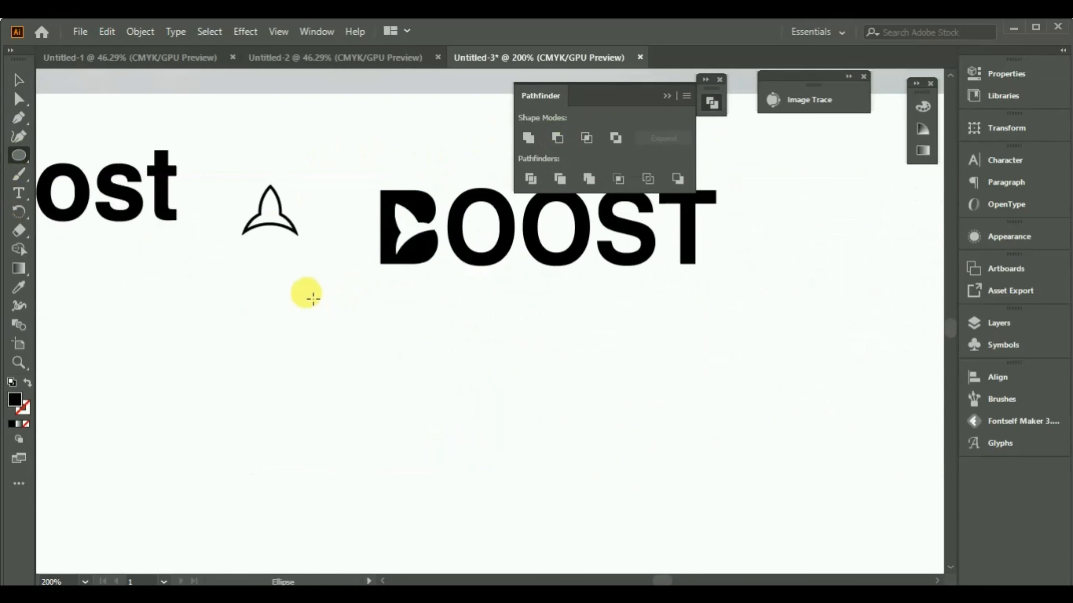
{"action": "left_click_drag", "start_coordinate": [314, 299], "coordinate": [423, 393]}
{"action": "scroll", "coordinate": [411, 338], "scroll_direction": "up", "scroll_amount": 3}
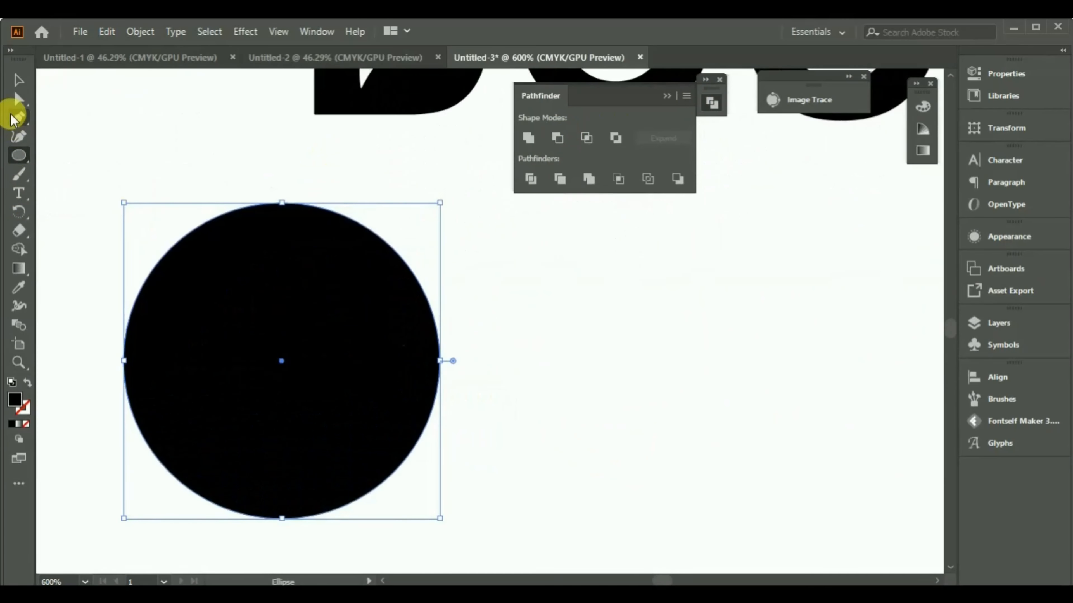
Duplicate the black circle, offset the copy up and to the left, and subtract it to form a crescent.
{"action": "left_click", "coordinate": [17, 79]}
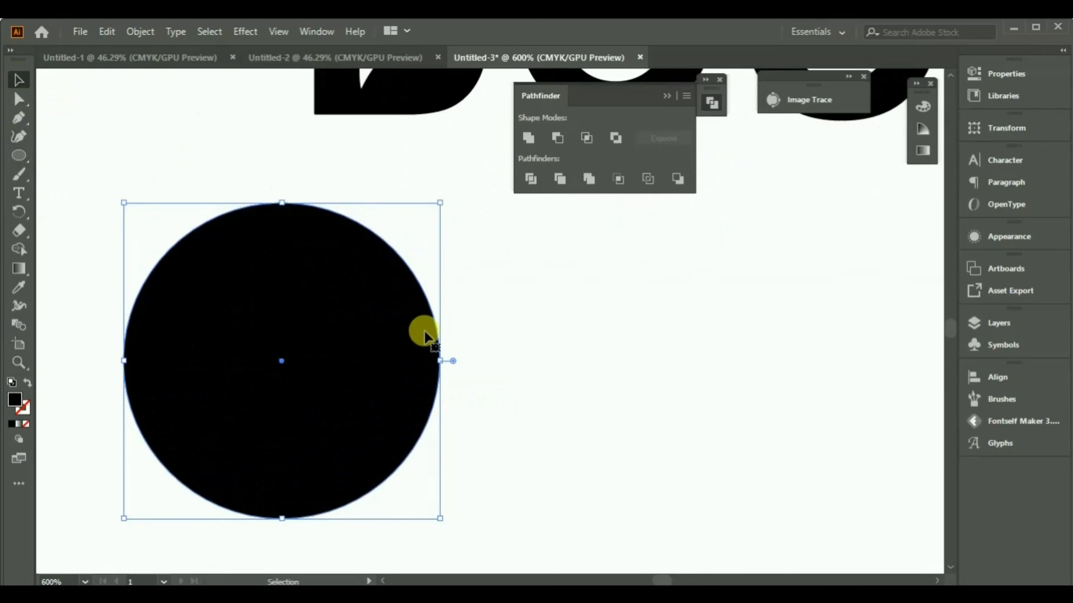
{"action": "key", "text": "a"}
{"action": "key", "text": "ctrl+c"}
{"action": "key", "text": "ctrl+v"}
{"action": "left_click_drag", "start_coordinate": [462, 318], "coordinate": [236, 298]}
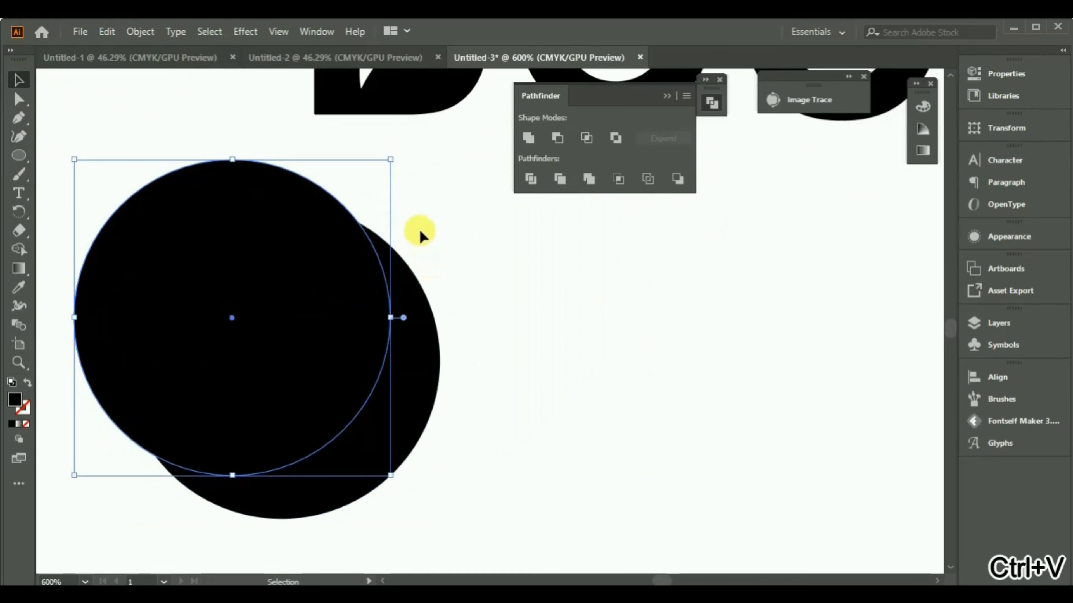
{"action": "left_click_drag", "start_coordinate": [451, 201], "coordinate": [311, 333]}
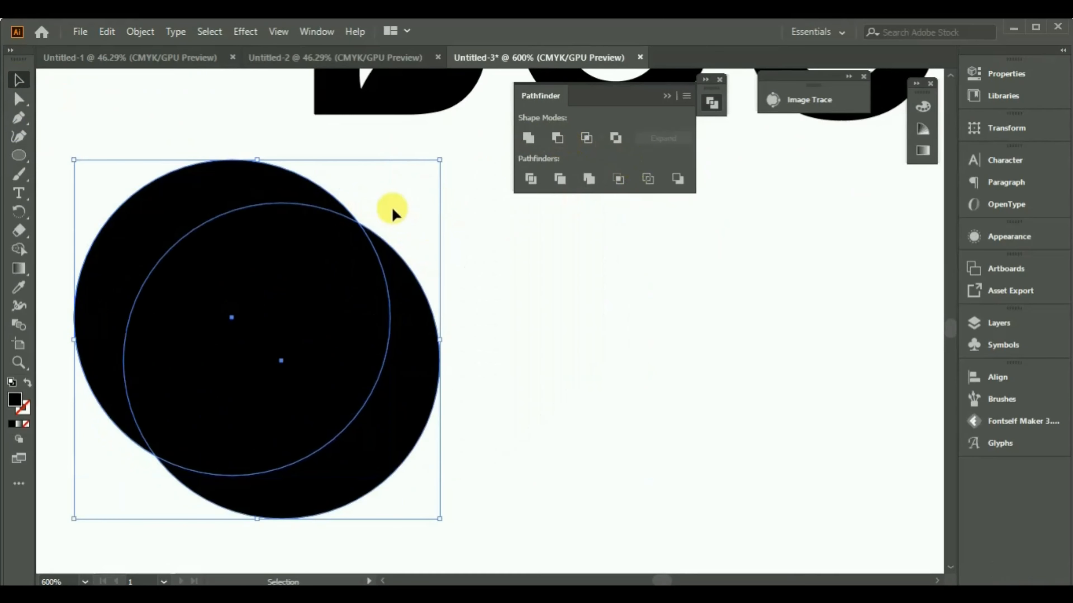
{"action": "left_click", "coordinate": [556, 137]}
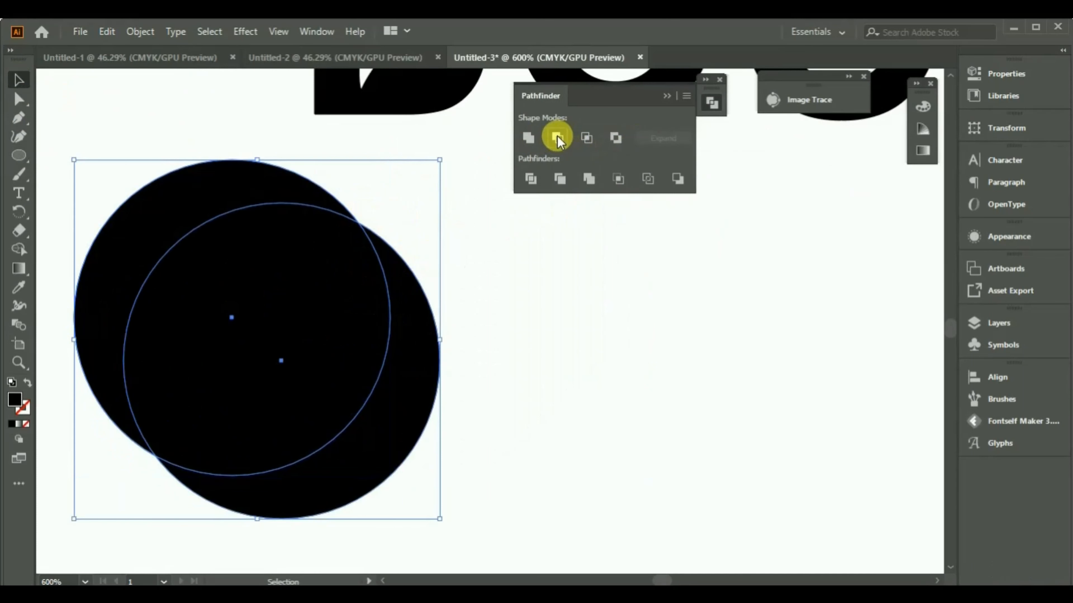
Duplicate the crescent and place the copy beneath the spare rocket as its curved trail.
{"action": "scroll", "coordinate": [413, 373], "scroll_direction": "down", "scroll_amount": 2}
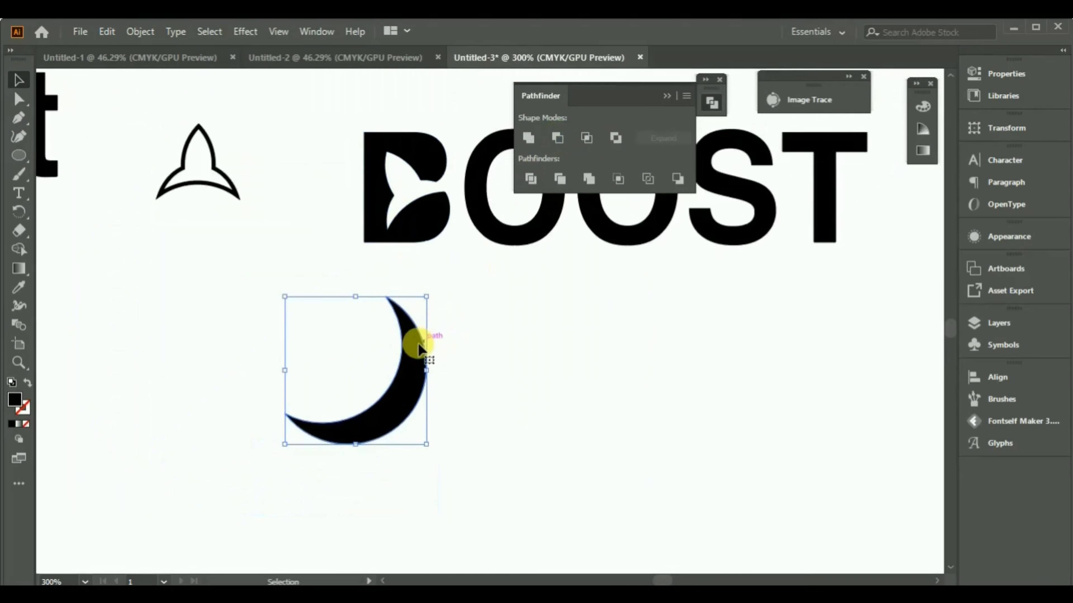
{"action": "key", "text": "ctrl+v"}
{"action": "left_click_drag", "start_coordinate": [507, 361], "coordinate": [167, 303]}
Move the original crescent over the lower part of the letter B and subtract it to cut a trail behind the rocket.
{"action": "left_click_drag", "start_coordinate": [409, 352], "coordinate": [442, 260]}
{"action": "left_click", "coordinate": [431, 150], "text": "shift"}
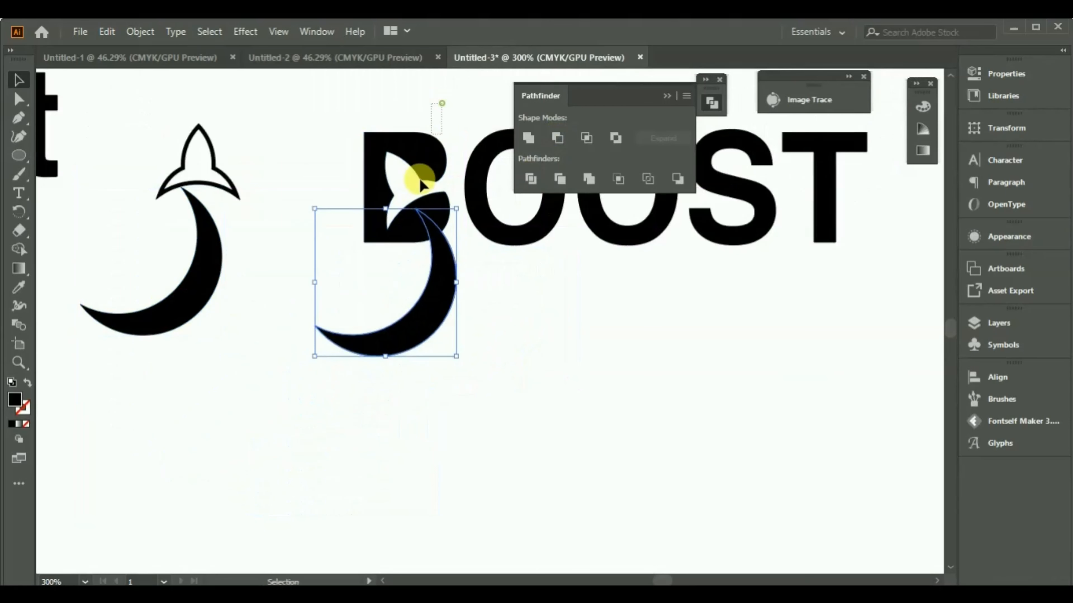
{"action": "left_click", "coordinate": [556, 139]}
{"action": "left_click", "coordinate": [500, 286]}
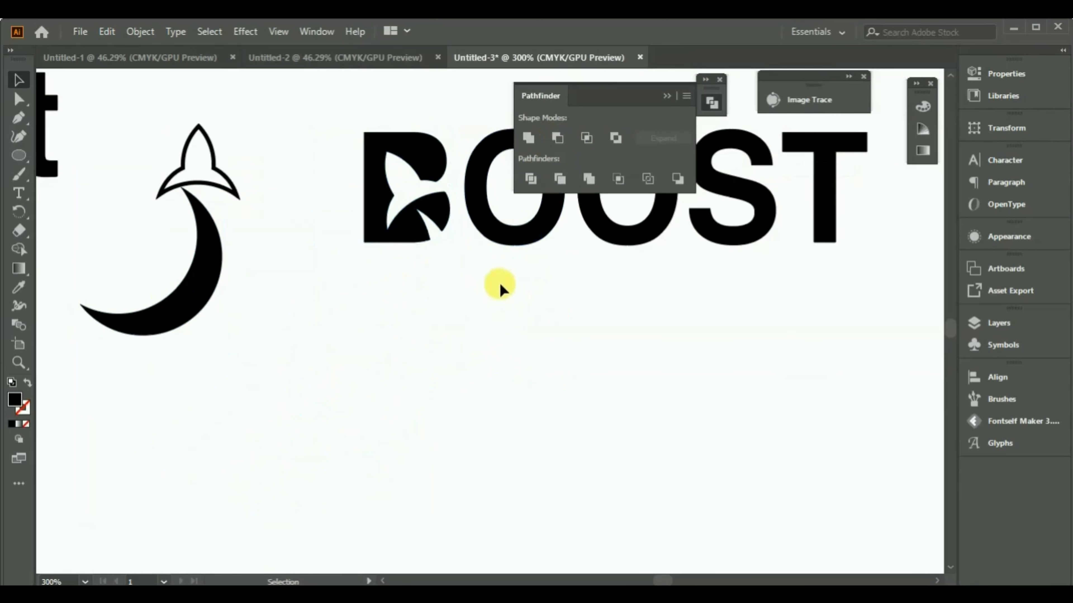
Draw a small black circle inside the rocket's nose in the letter B as its window.
{"action": "left_click", "coordinate": [18, 156]}
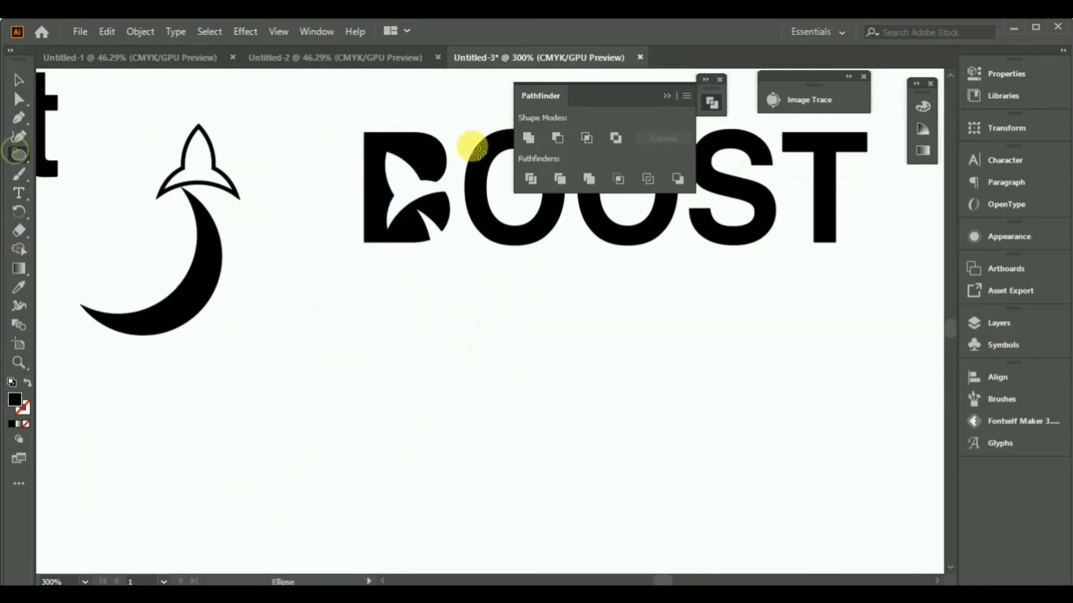
{"action": "scroll", "coordinate": [408, 157], "scroll_direction": "up", "scroll_amount": 1}
{"action": "scroll", "coordinate": [408, 156], "scroll_direction": "up", "scroll_amount": 4}
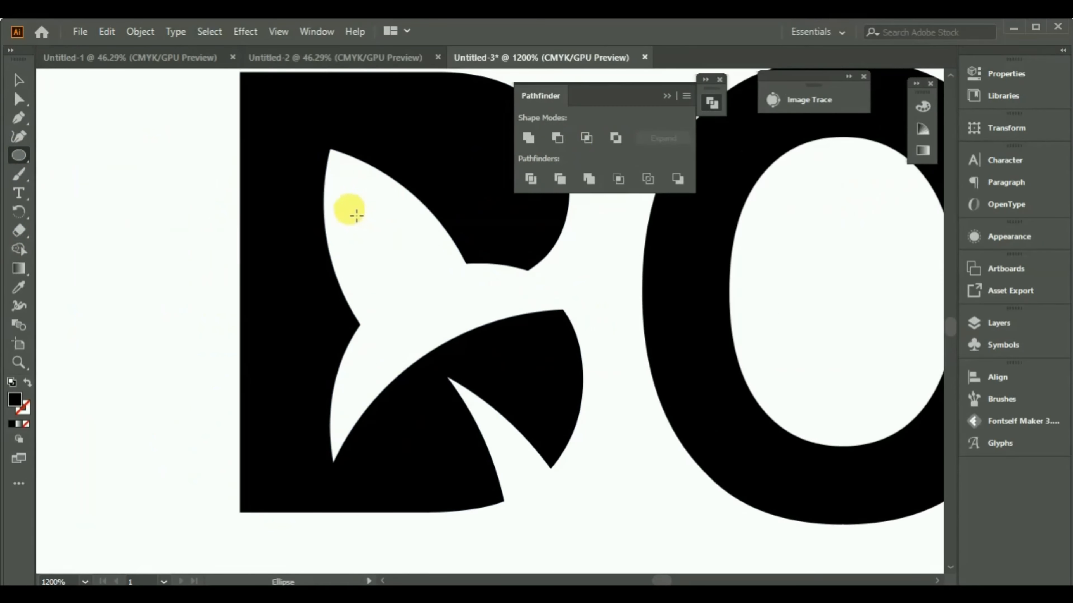
{"action": "left_click_drag", "start_coordinate": [356, 216], "coordinate": [402, 262]}
{"action": "left_click", "coordinate": [18, 80]}
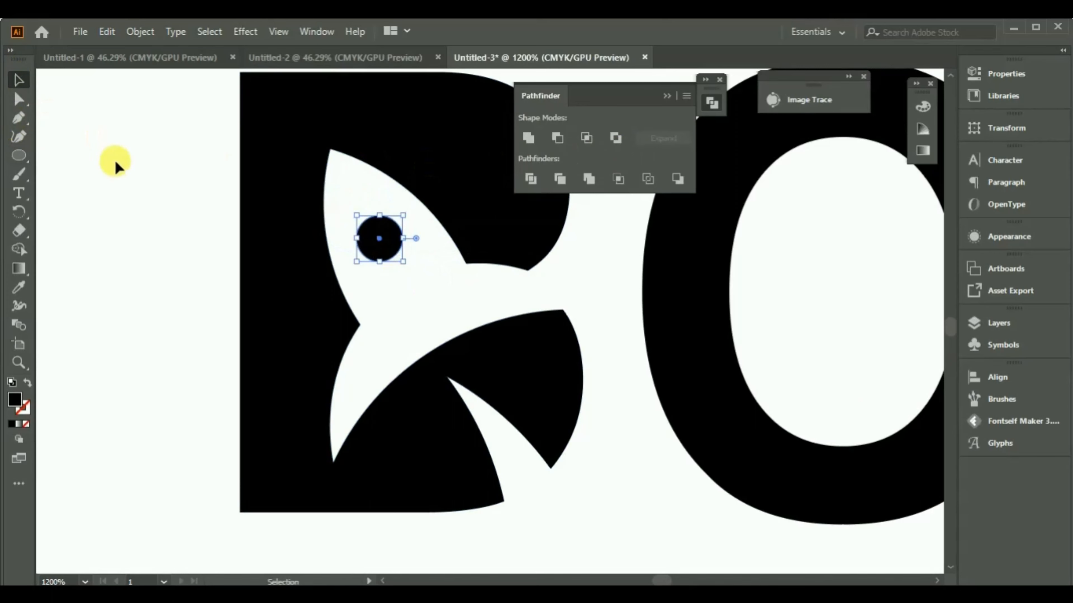
Compare the rocket-cut "BOOST" wordmark with the hand-drawn logo sketches above it.
{"action": "scroll", "coordinate": [422, 184], "scroll_direction": "down", "scroll_amount": 4}
{"action": "scroll", "coordinate": [499, 302], "scroll_direction": "down", "scroll_amount": 2}
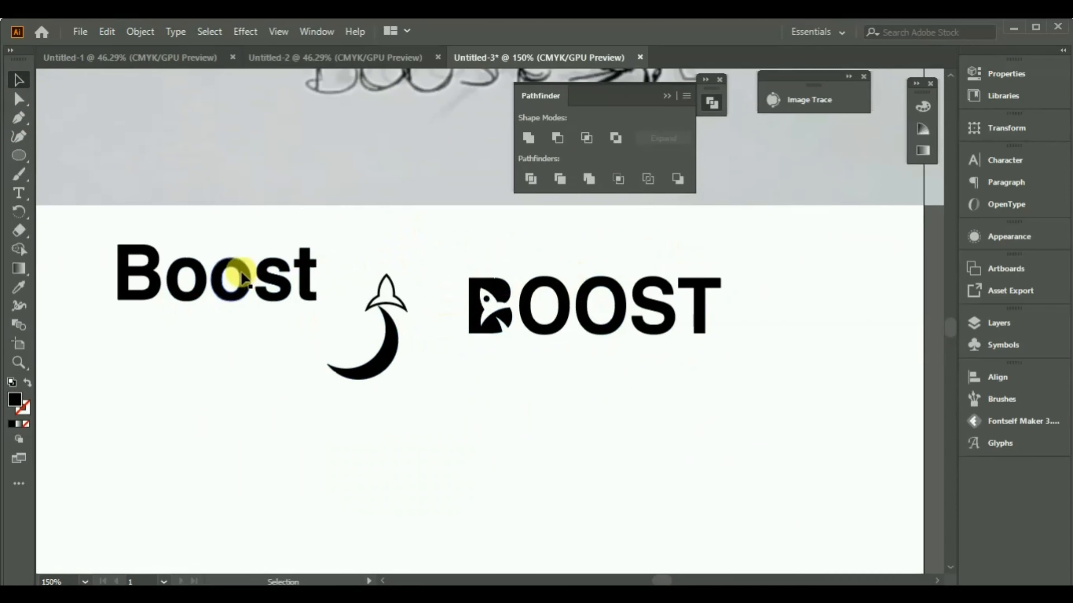
{"action": "scroll", "coordinate": [330, 347], "scroll_direction": "down", "scroll_amount": 2}
{"action": "scroll", "coordinate": [295, 260], "scroll_direction": "up", "scroll_amount": 1}
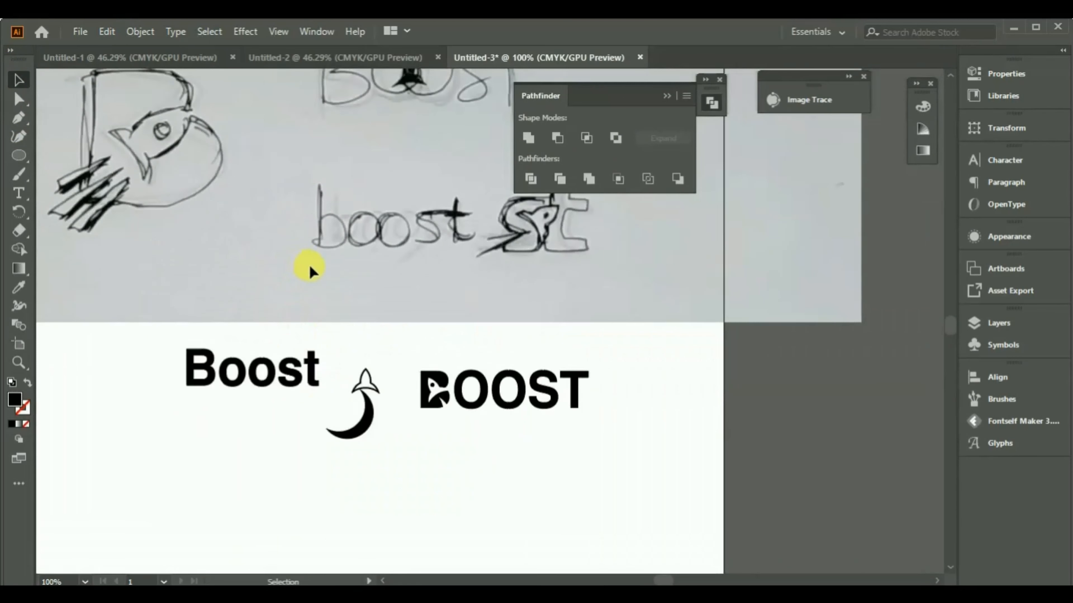
{"action": "scroll", "coordinate": [446, 258], "scroll_direction": "up", "scroll_amount": 1}
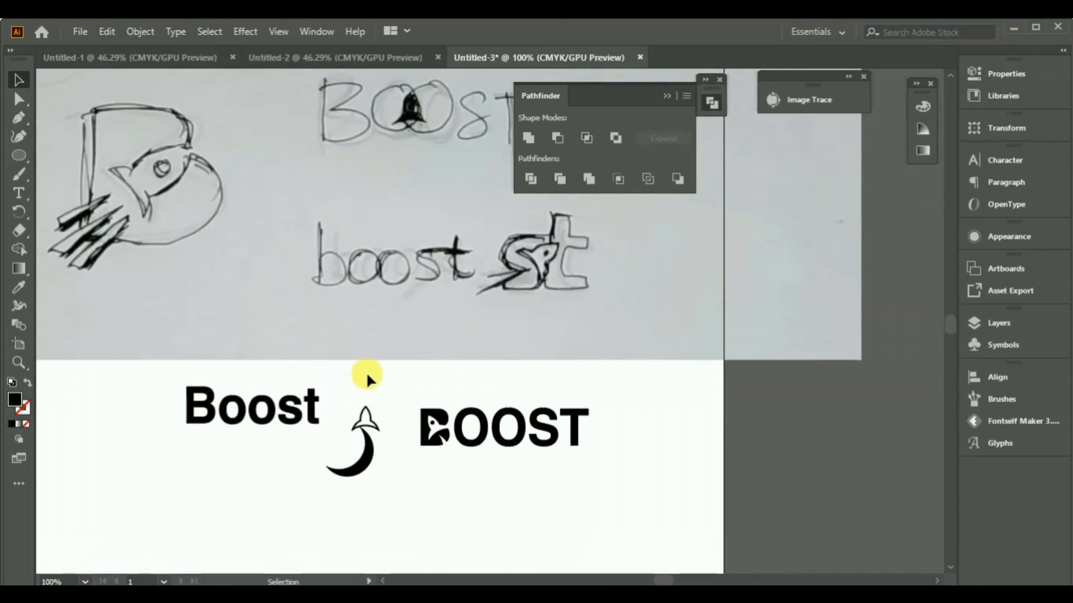
{"action": "scroll", "coordinate": [443, 410], "scroll_direction": "down", "scroll_amount": 1}
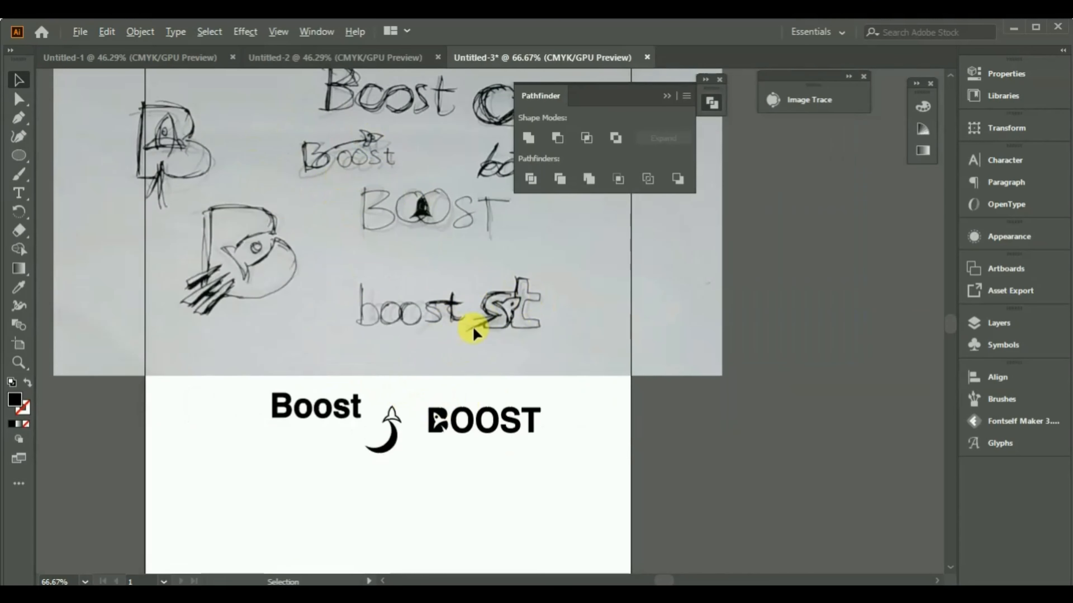
{"action": "scroll", "coordinate": [473, 329], "scroll_direction": "up", "scroll_amount": 1}
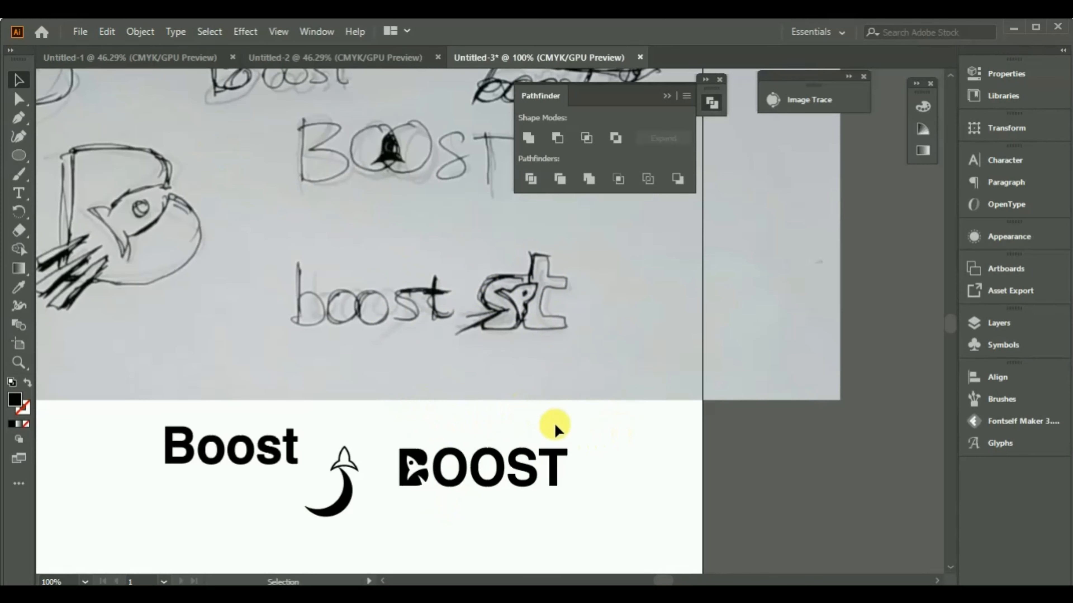
{"action": "scroll", "coordinate": [481, 498], "scroll_direction": "up", "scroll_amount": 2}
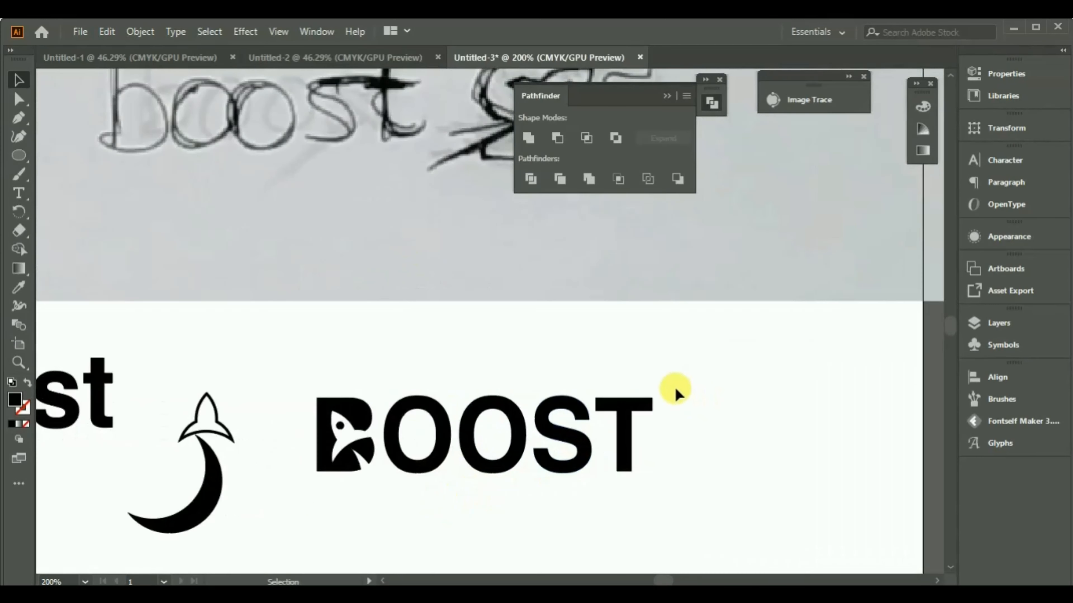
{"action": "scroll", "coordinate": [676, 384], "scroll_direction": "down", "scroll_amount": 2}
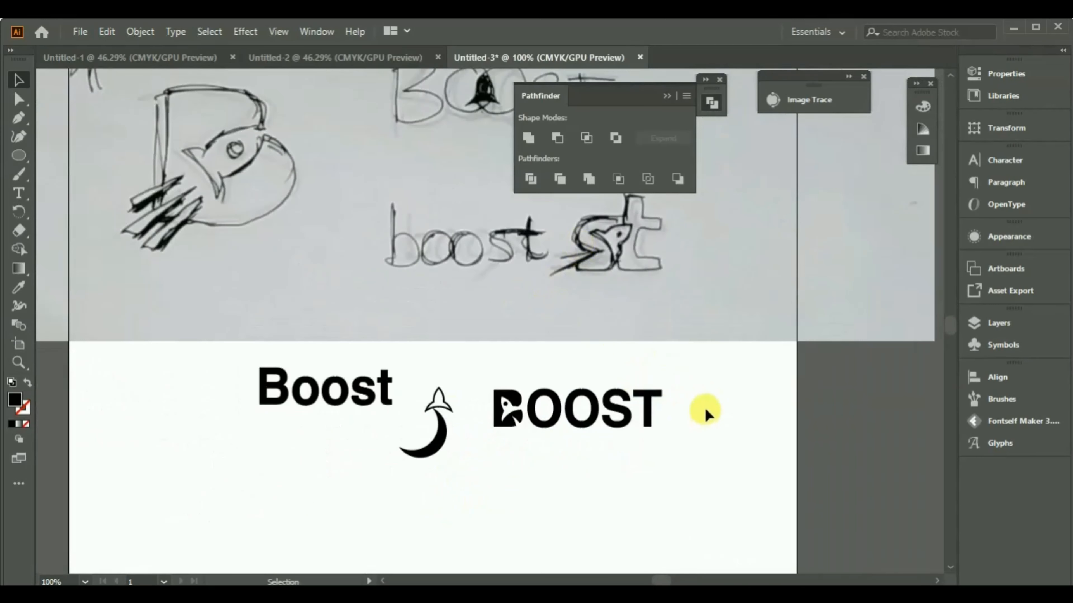
{"action": "scroll", "coordinate": [704, 408], "scroll_direction": "up", "scroll_amount": 2}
{"action": "left_click_drag", "start_coordinate": [639, 353], "coordinate": [271, 468]}
{"action": "scroll", "coordinate": [445, 461], "scroll_direction": "down", "scroll_amount": 3}
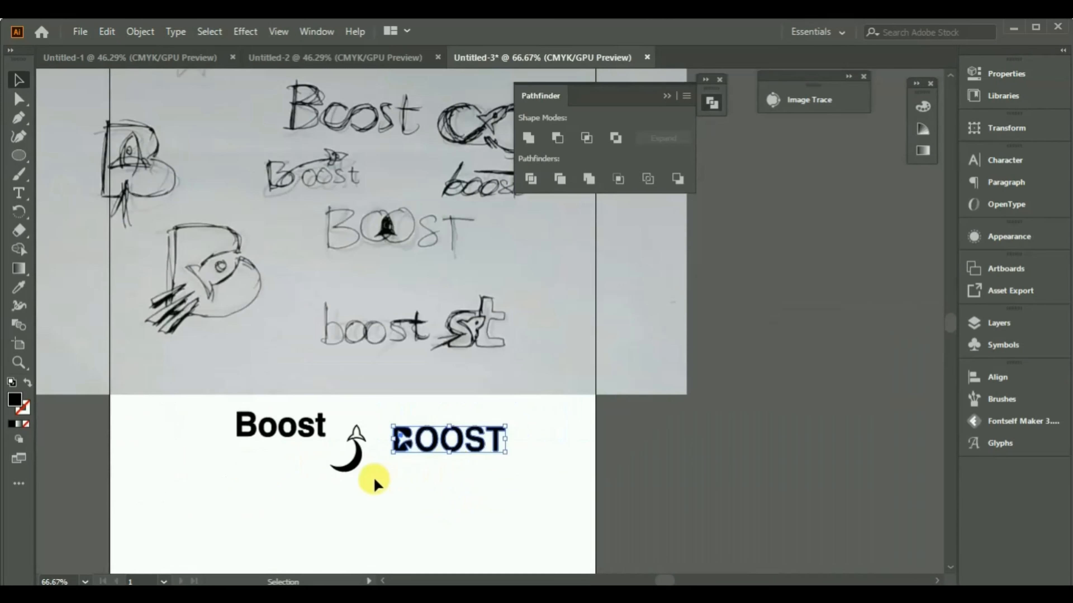
{"action": "left_click_drag", "start_coordinate": [361, 492], "coordinate": [178, 280]}
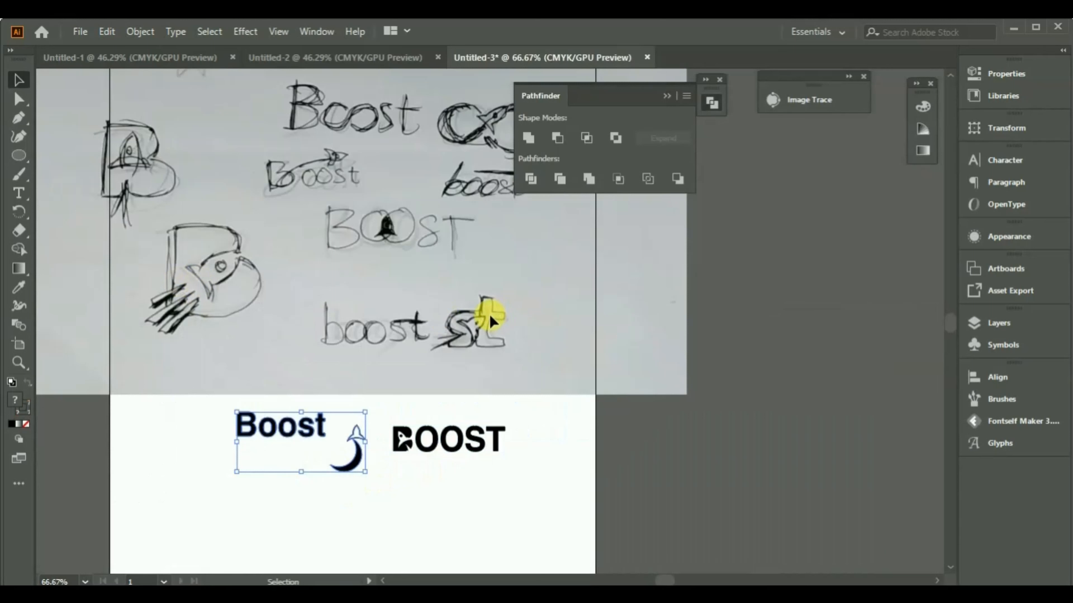
{"action": "left_click", "coordinate": [352, 255]}
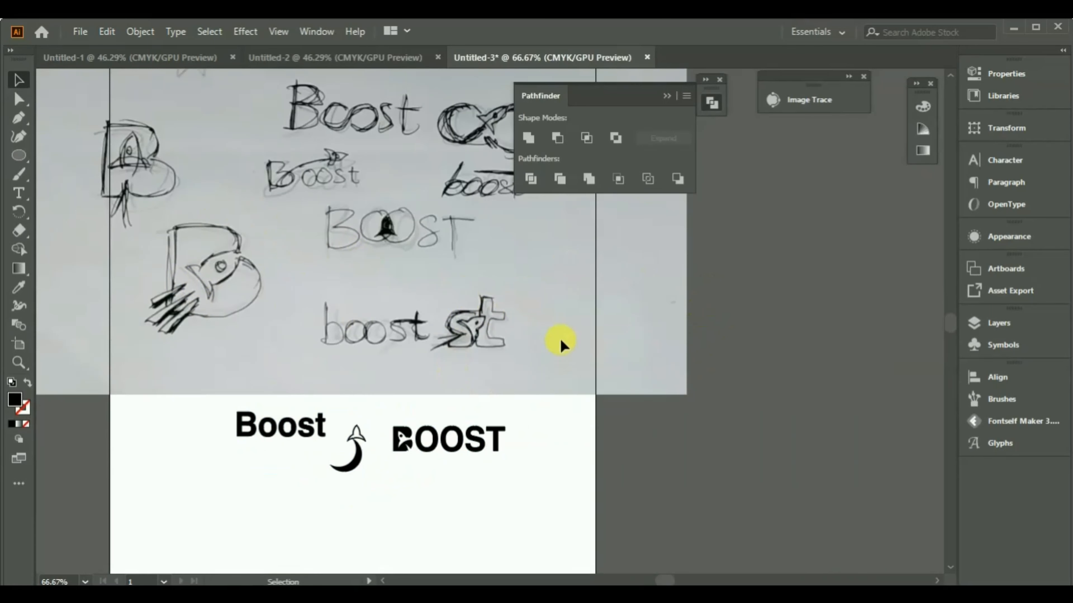
Unlock all objects and delete the hand-drawn sketch image from the page.
{"action": "right_click", "coordinate": [431, 244]}
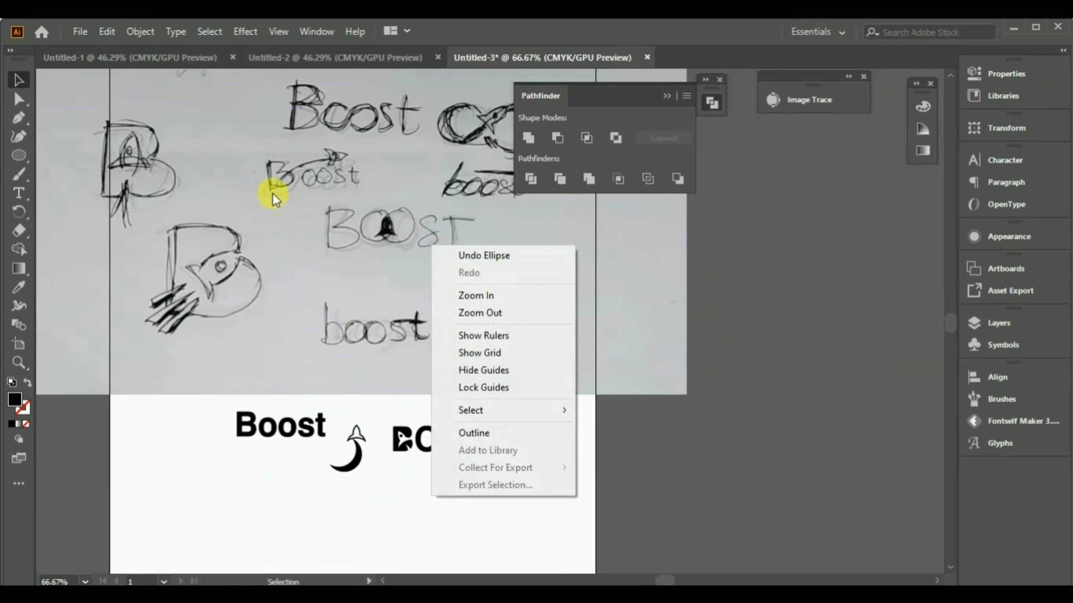
{"action": "key", "text": "Escape"}
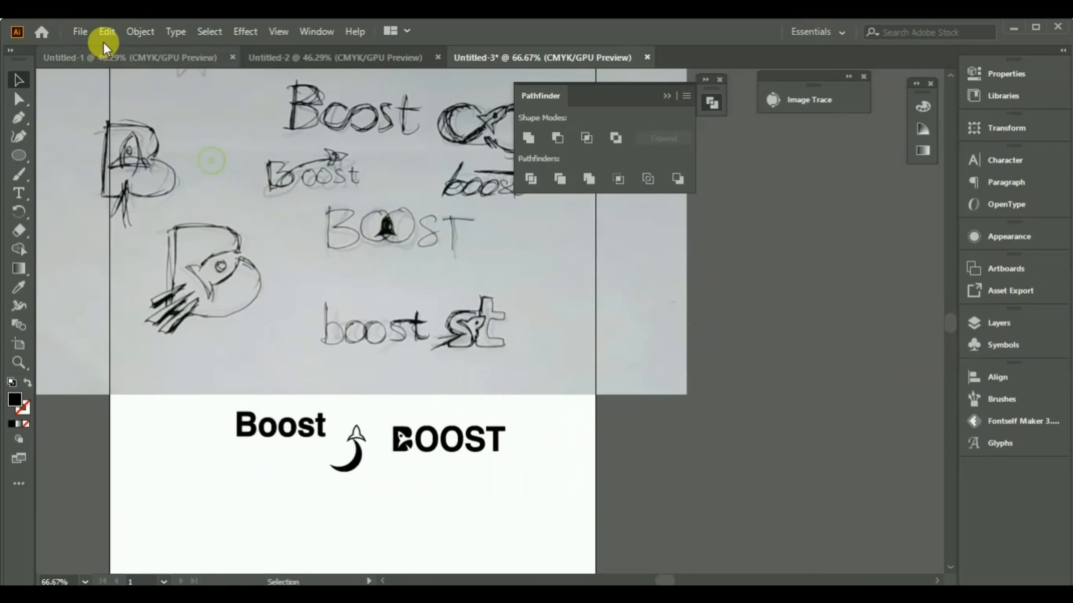
{"action": "left_click", "coordinate": [133, 30]}
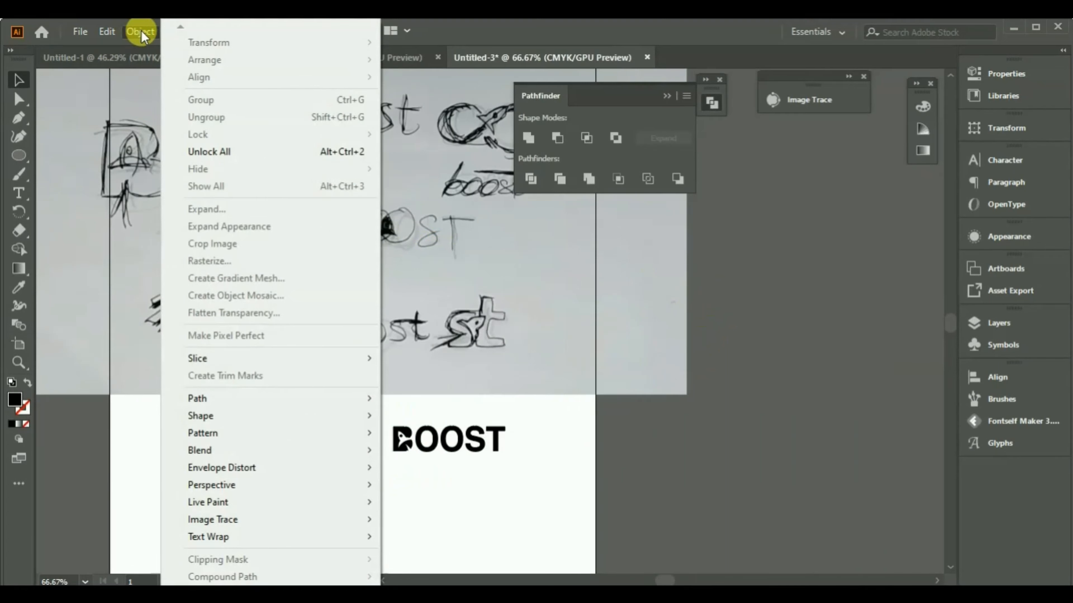
{"action": "left_click", "coordinate": [213, 152]}
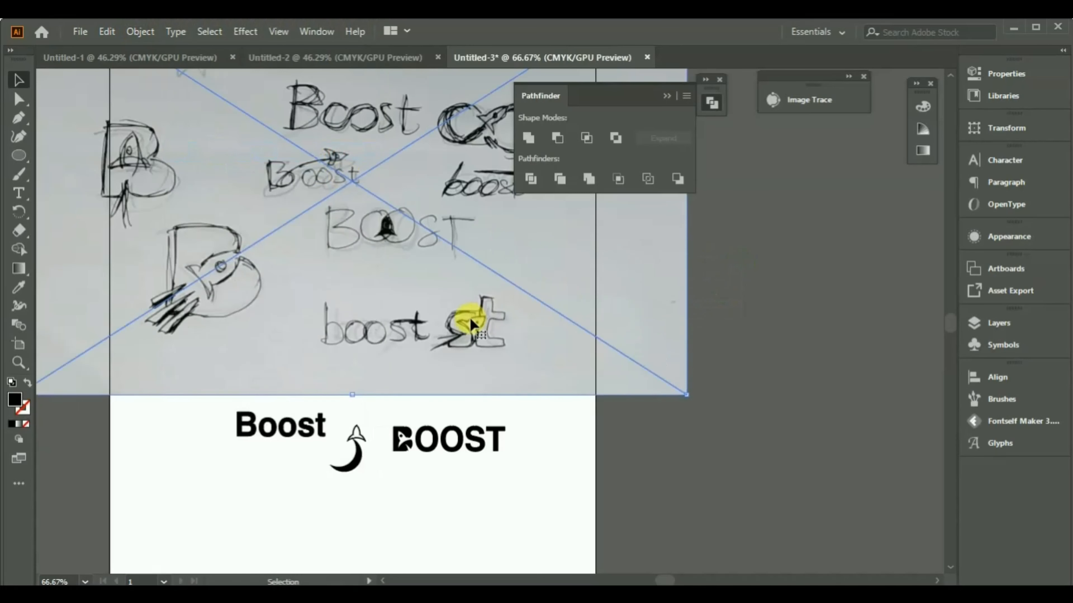
{"action": "key", "text": "Delete"}
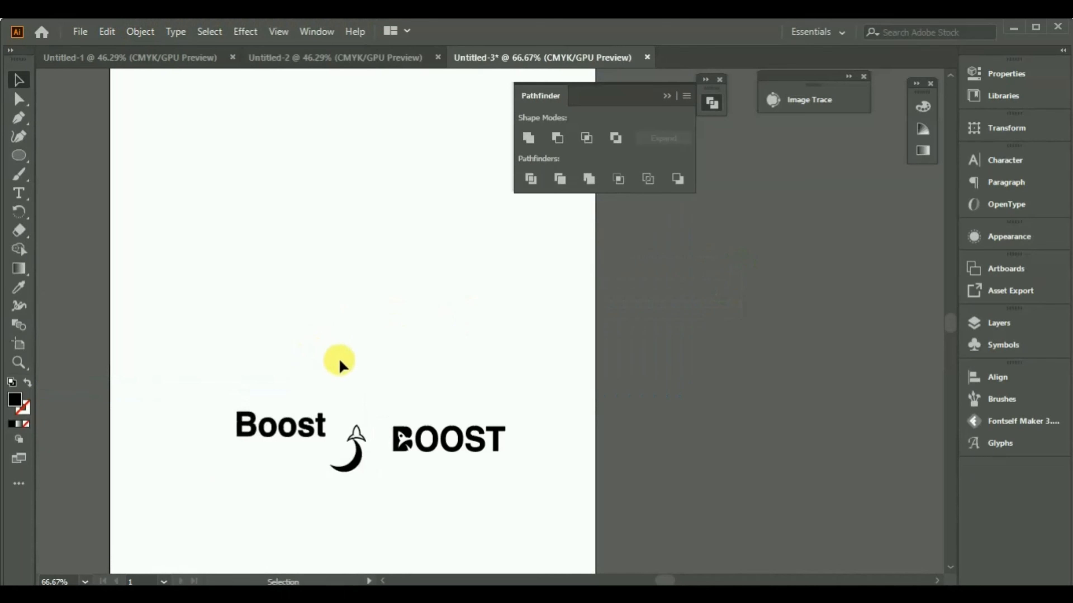
Delete the leftover "Boost" wordmark, the black crescent and the spare rocket.
{"action": "left_click_drag", "start_coordinate": [339, 366], "coordinate": [222, 477]}
{"action": "key", "text": "Delete"}
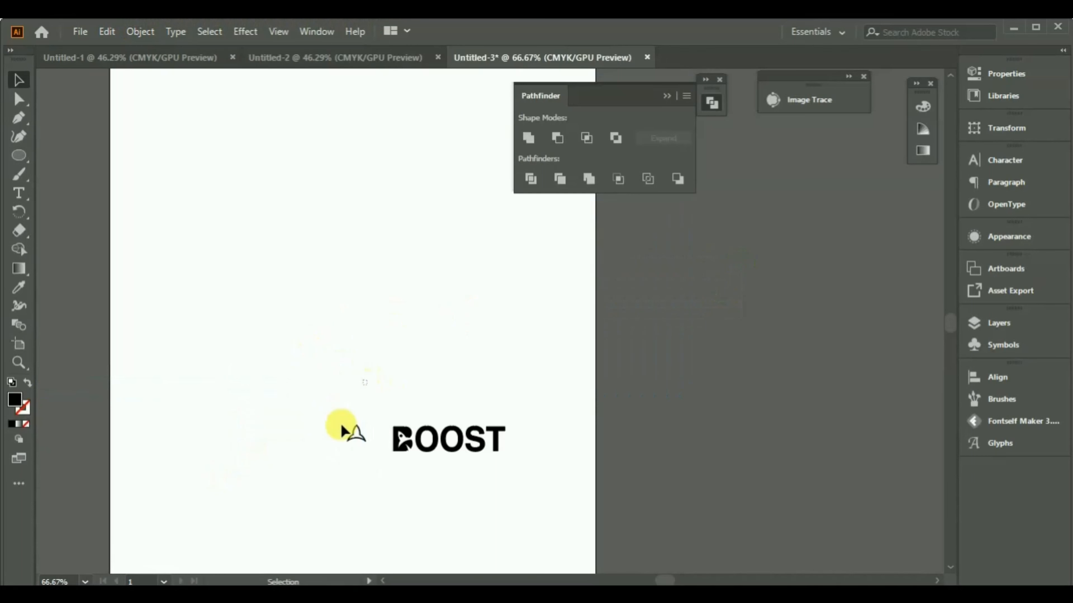
{"action": "left_click", "coordinate": [342, 431]}
{"action": "key", "text": "Delete"}
Enlarge the rocket-cut "BOOST" wordmark, place it near the middle of the page and group its parts.
{"action": "left_click", "coordinate": [454, 439]}
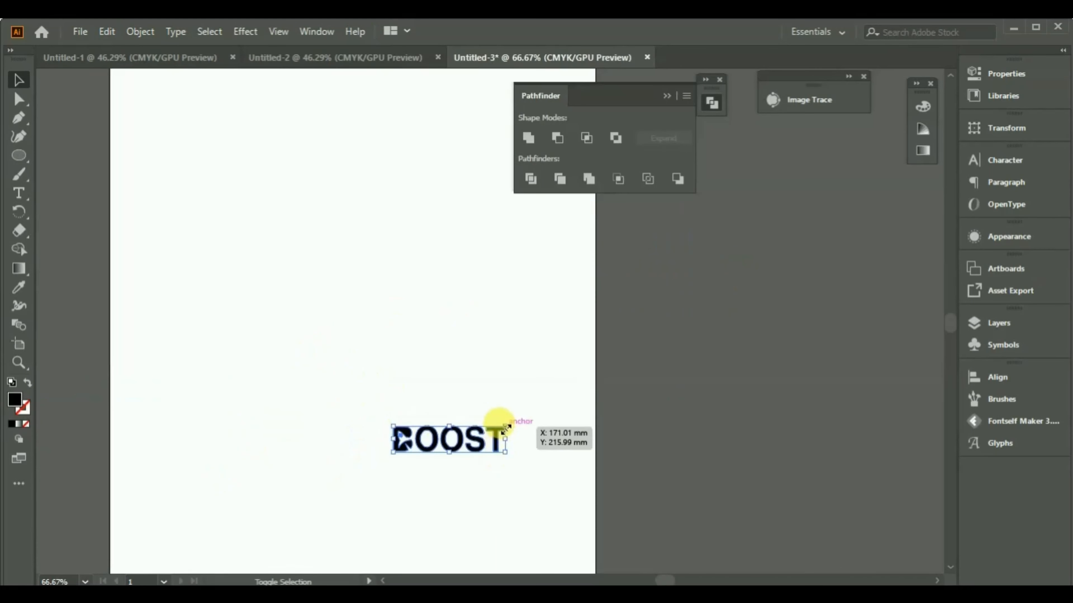
{"action": "left_click_drag", "start_coordinate": [506, 429], "coordinate": [620, 364]}
{"action": "left_click_drag", "start_coordinate": [582, 400], "coordinate": [453, 273]}
{"action": "key", "text": "ctrl+g"}
Move the grouped "BOOST" wordmark off the page and create a new artboard fitted to its bounds.
{"action": "scroll", "coordinate": [374, 296], "scroll_direction": "down", "scroll_amount": 2}
{"action": "left_click", "coordinate": [412, 226]}
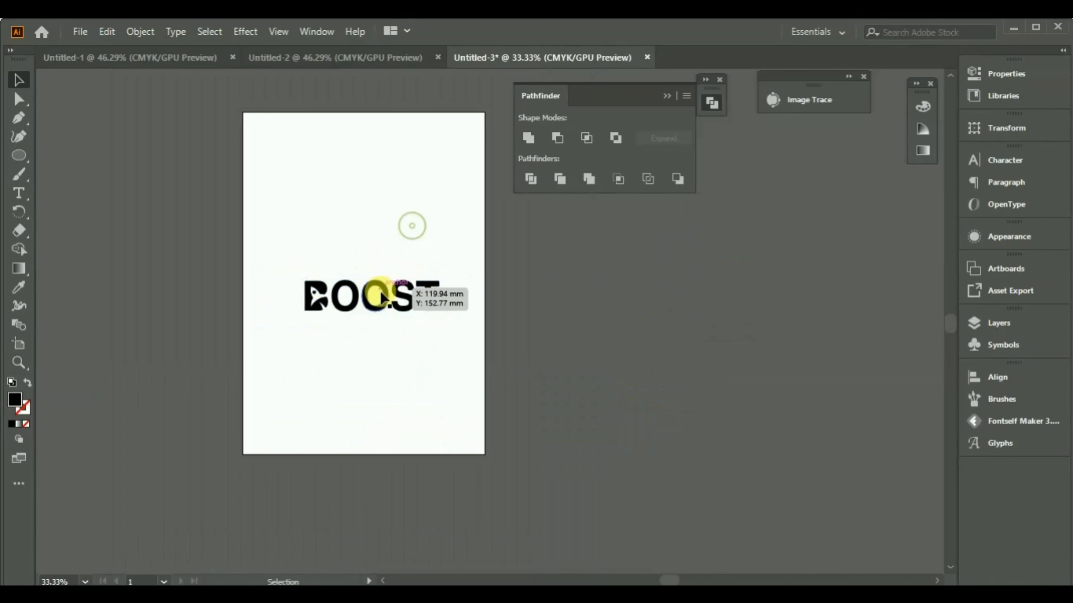
{"action": "left_click_drag", "start_coordinate": [382, 298], "coordinate": [586, 262]}
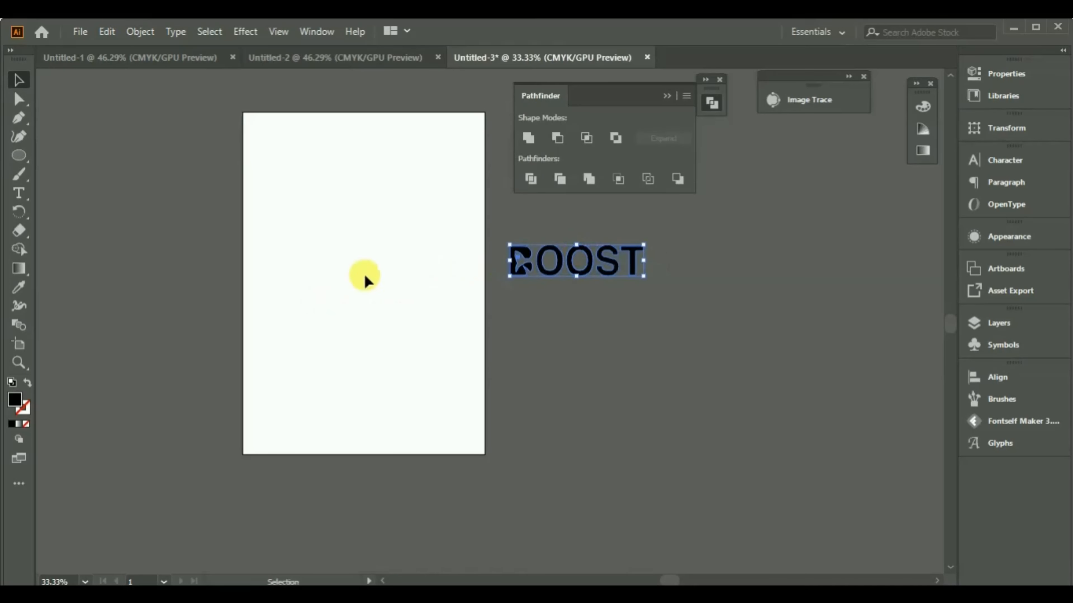
{"action": "left_click", "coordinate": [18, 345]}
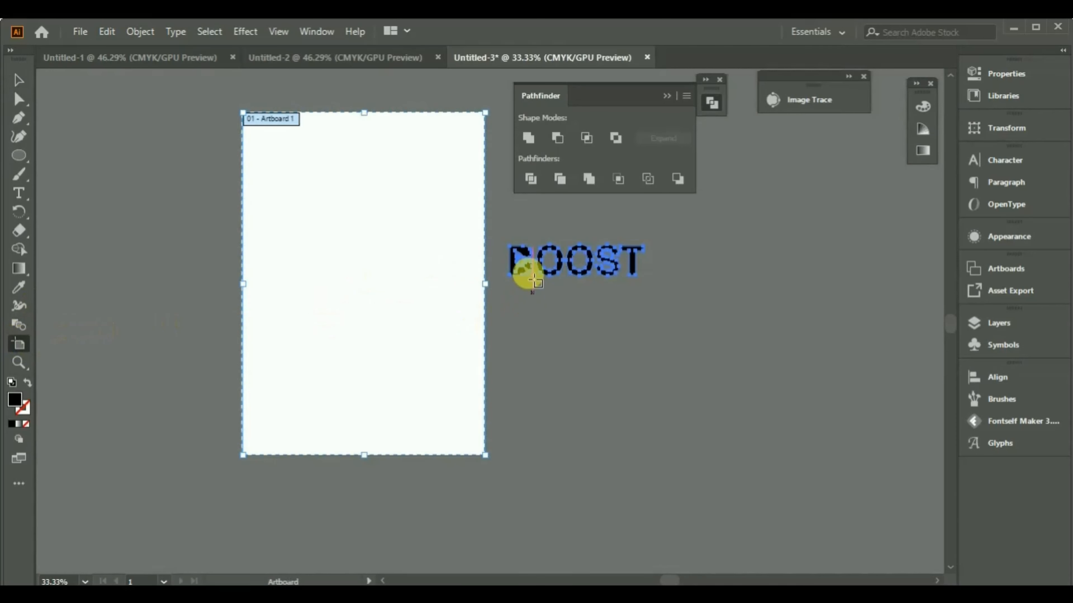
{"action": "left_click", "coordinate": [524, 257]}
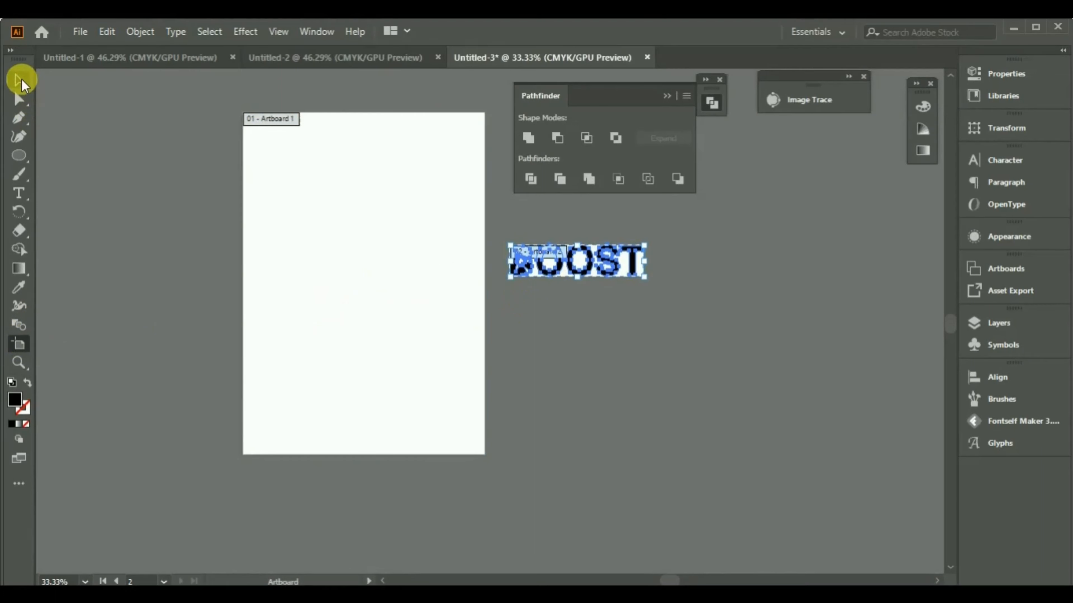
Delete the original empty artboard, Artboard 1, and return to the Selection tool.
{"action": "left_click", "coordinate": [372, 155]}
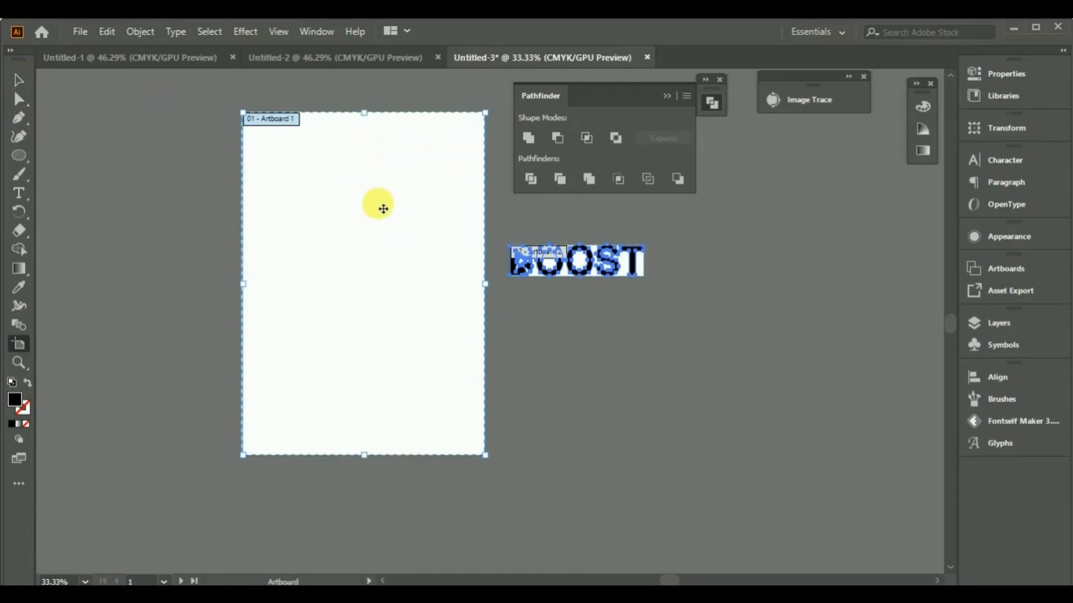
{"action": "key", "text": "Delete"}
{"action": "left_click", "coordinate": [19, 79]}
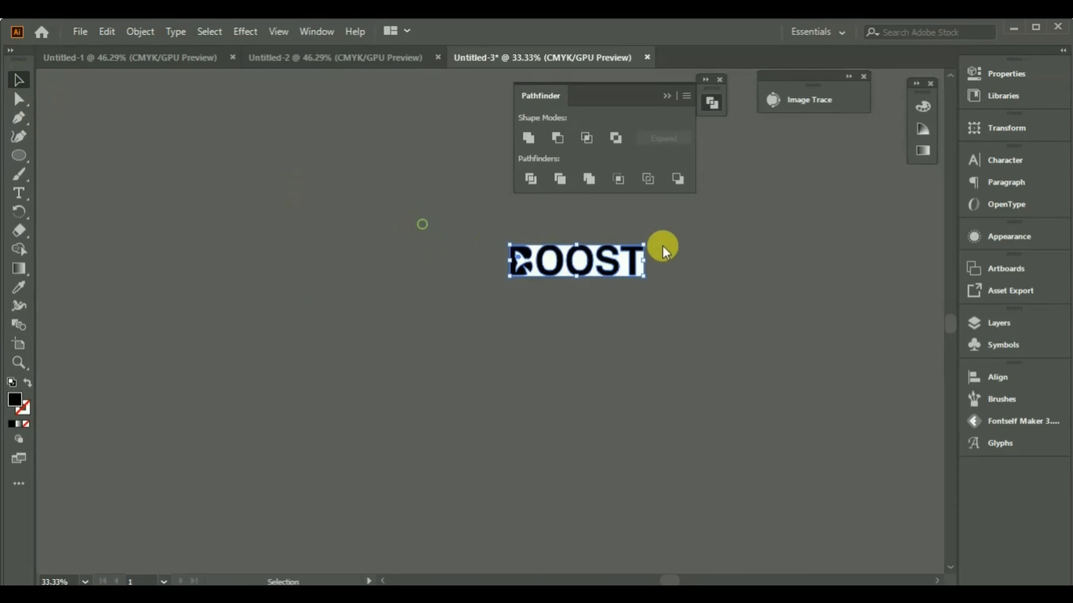
Collapse the Pathfinder options and select the "BOOST" wordmark on its fitted artboard.
{"action": "scroll", "coordinate": [650, 239], "scroll_direction": "up", "scroll_amount": 3}
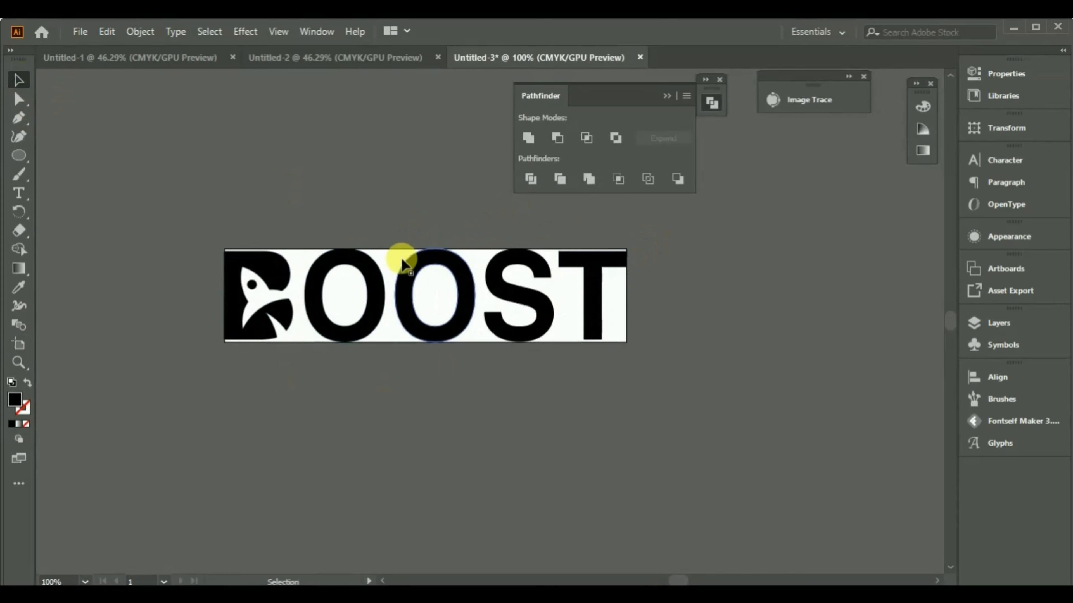
{"action": "scroll", "coordinate": [344, 349], "scroll_direction": "down", "scroll_amount": 1}
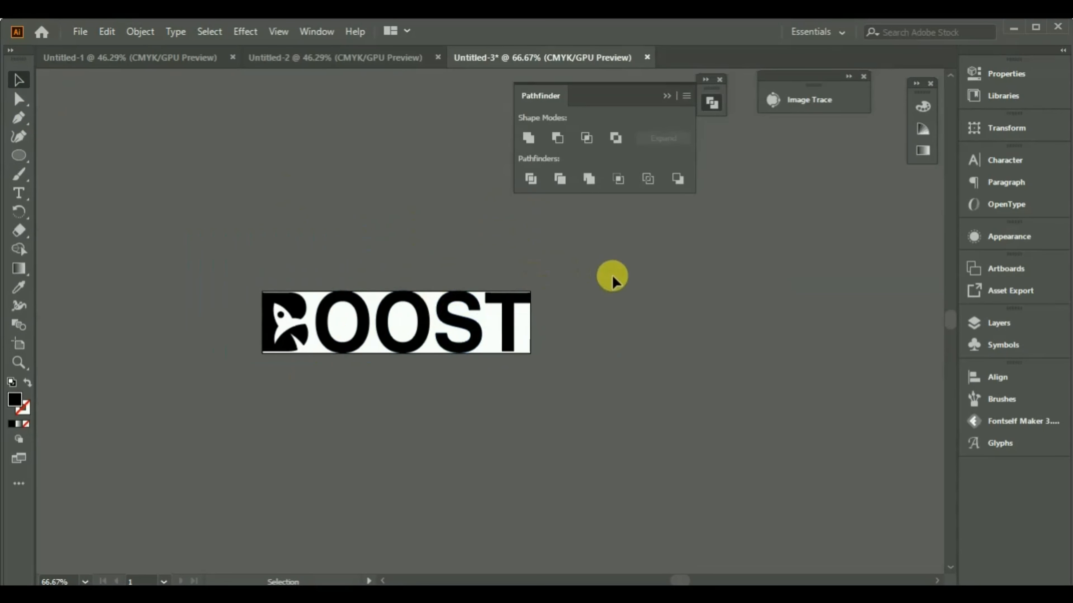
{"action": "left_click", "coordinate": [714, 101]}
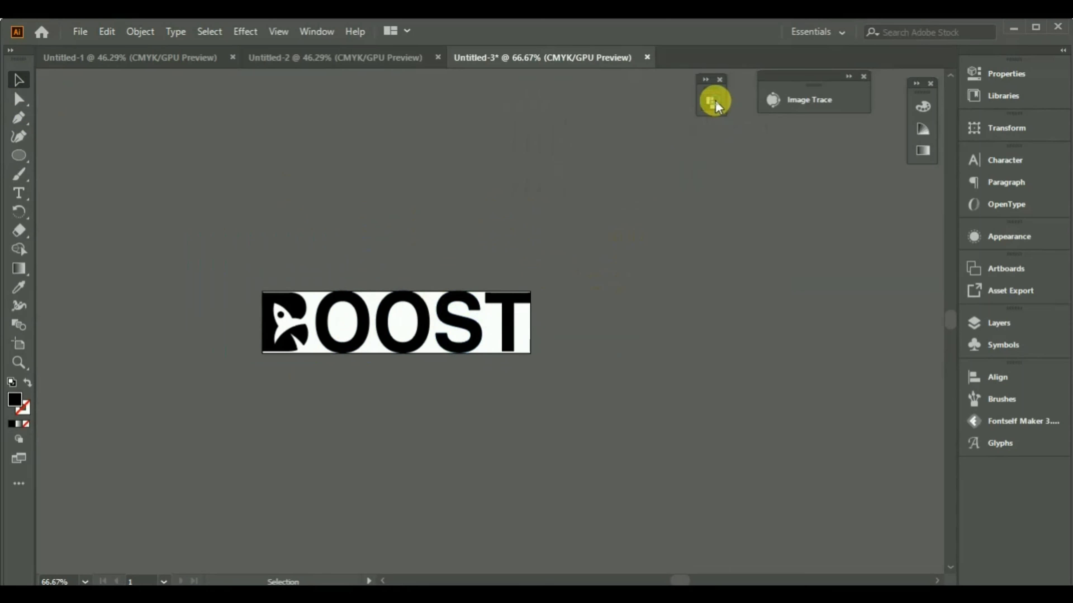
{"action": "left_click", "coordinate": [451, 319]}
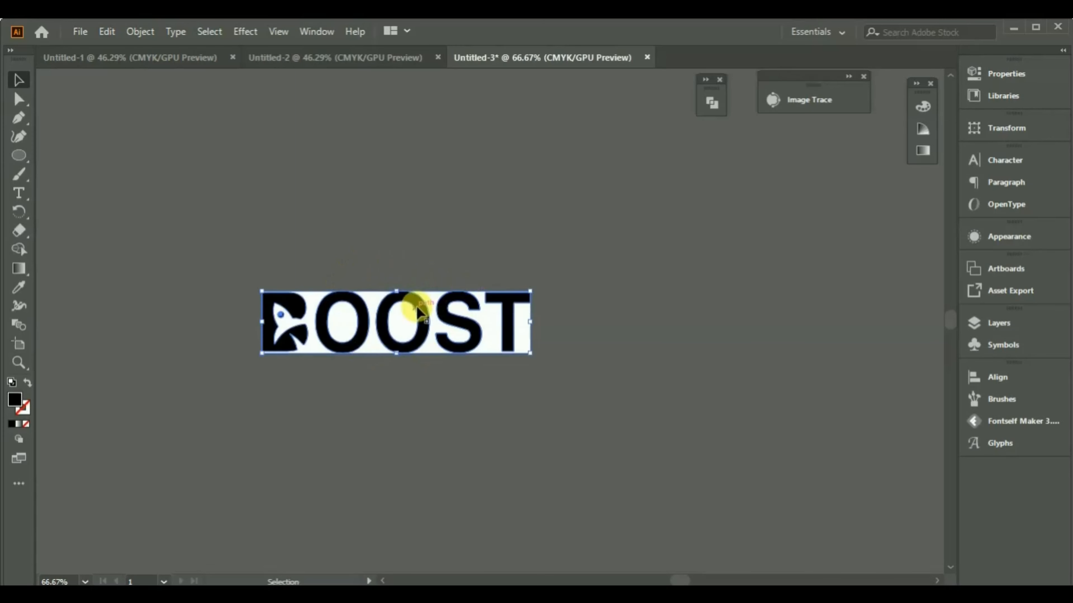
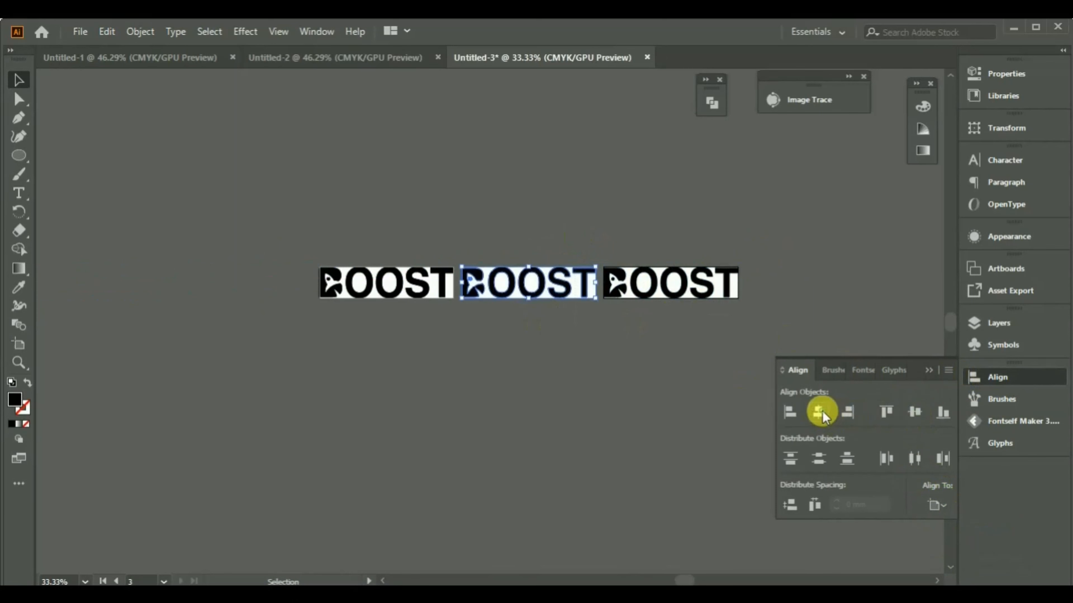
Try to centre the middle "BOOST" copy horizontally on its artboard.
{"action": "left_click", "coordinate": [819, 412]}
{"action": "key", "text": "a"}
{"action": "key", "text": "ctrl+z"}
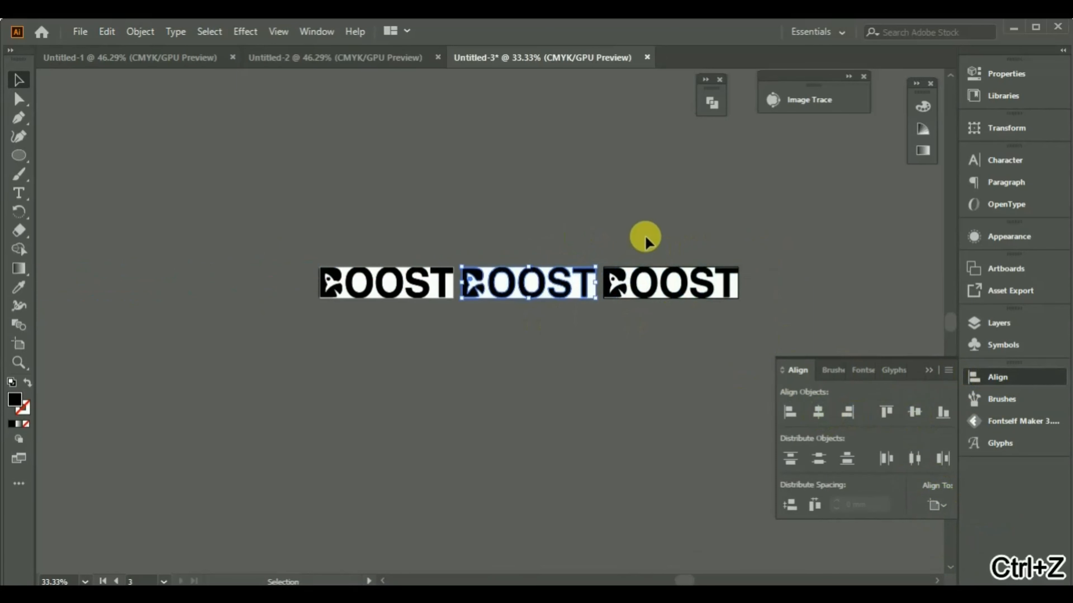
Centre the third "BOOST" copy on its own artboard.
{"action": "left_click", "coordinate": [733, 237]}
{"action": "key", "text": "v"}
{"action": "left_click", "coordinate": [714, 304]}
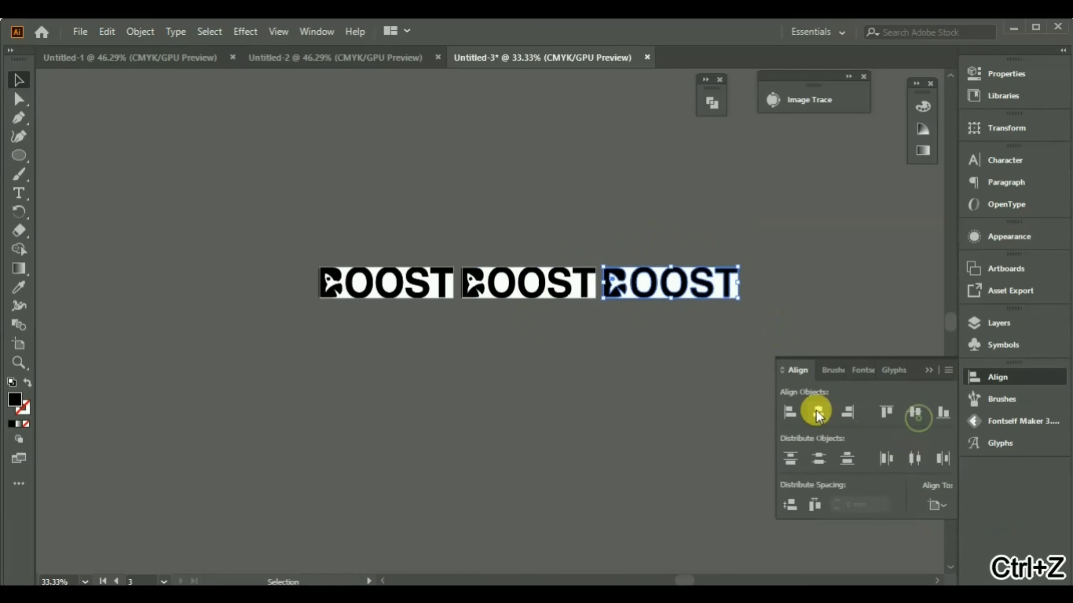
{"action": "left_click", "coordinate": [637, 359]}
Select the middle "BOOST" copy for alignment on its artboard and collapse the alignment options.
{"action": "key", "text": "ctrl+plus"}
{"action": "key", "text": "ctrl+plus"}
{"action": "key", "text": "ctrl+plus"}
{"action": "key", "text": "ctrl+plus"}
{"action": "left_click_drag", "start_coordinate": [582, 203], "coordinate": [509, 387]}
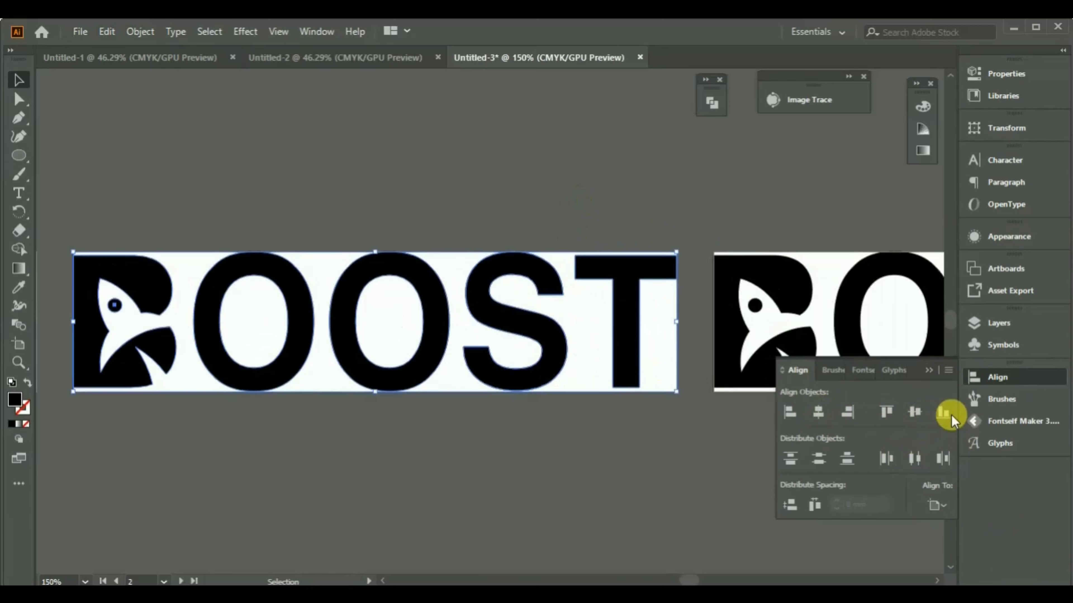
{"action": "left_click", "coordinate": [1044, 377]}
Select the first "BOOST" wordmark and set its fill to the pinkish red FF034B.
{"action": "key", "text": "ctrl+minus"}
{"action": "key", "text": "ctrl+minus"}
{"action": "key", "text": "ctrl+minus"}
{"action": "key", "text": "ctrl+minus"}
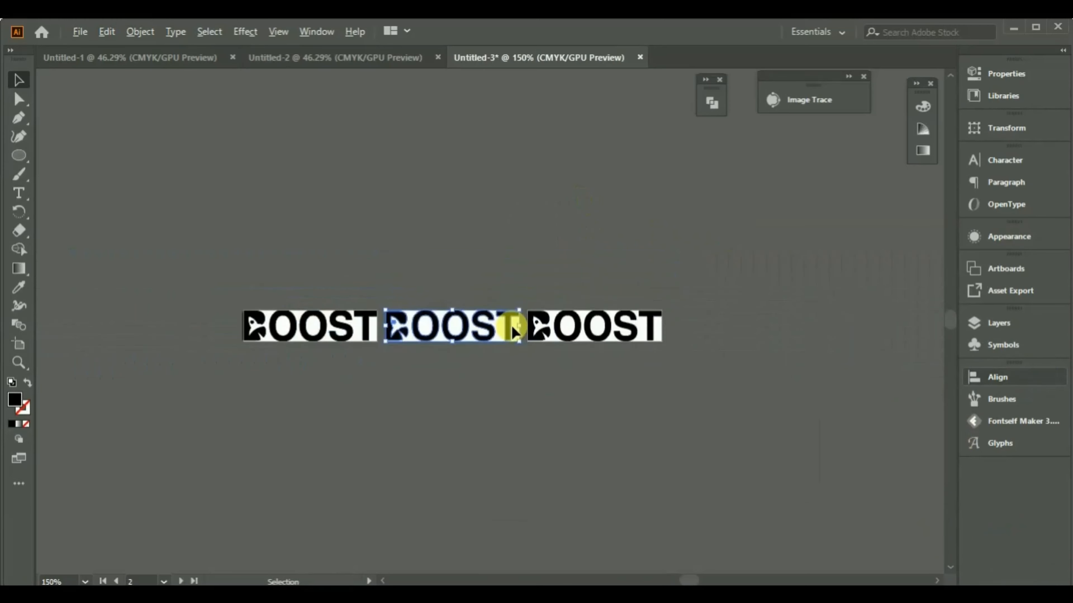
{"action": "key", "text": "ctrl+plus"}
{"action": "key", "text": "ctrl+plus"}
{"action": "key", "text": "ctrl+plus"}
{"action": "left_click", "coordinate": [300, 270]}
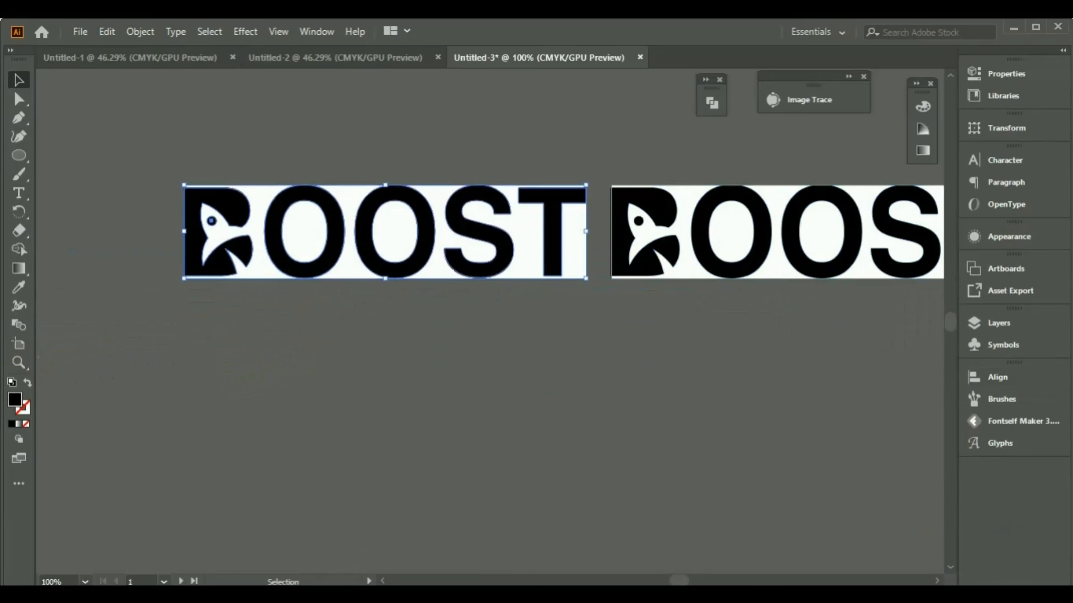
{"action": "double_click", "coordinate": [15, 399]}
{"action": "mouse_move", "coordinate": [355, 270]}
{"action": "left_mouse_down"}
{"action": "mouse_move", "coordinate": [366, 136]}
{"action": "mouse_move", "coordinate": [371, 155]}
{"action": "left_mouse_up"}
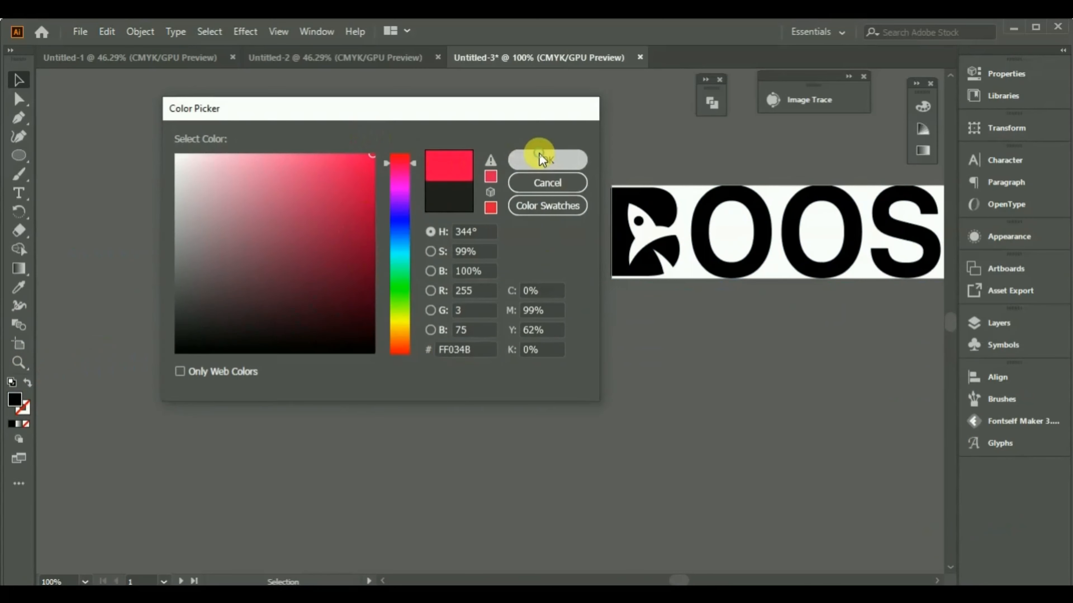
{"action": "left_click", "coordinate": [545, 159]}
Shift the hue of the first wordmark's fill to pure red, with 99% magenta and 100% yellow.
{"action": "double_click", "coordinate": [17, 399]}
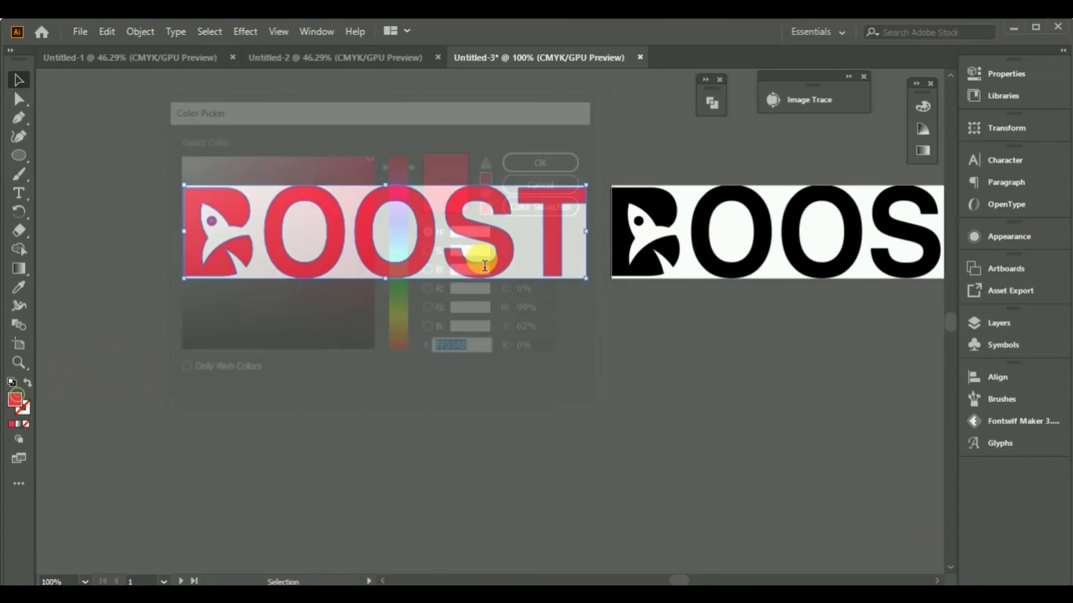
{"action": "left_click_drag", "start_coordinate": [399, 336], "coordinate": [400, 357]}
{"action": "left_click", "coordinate": [533, 169]}
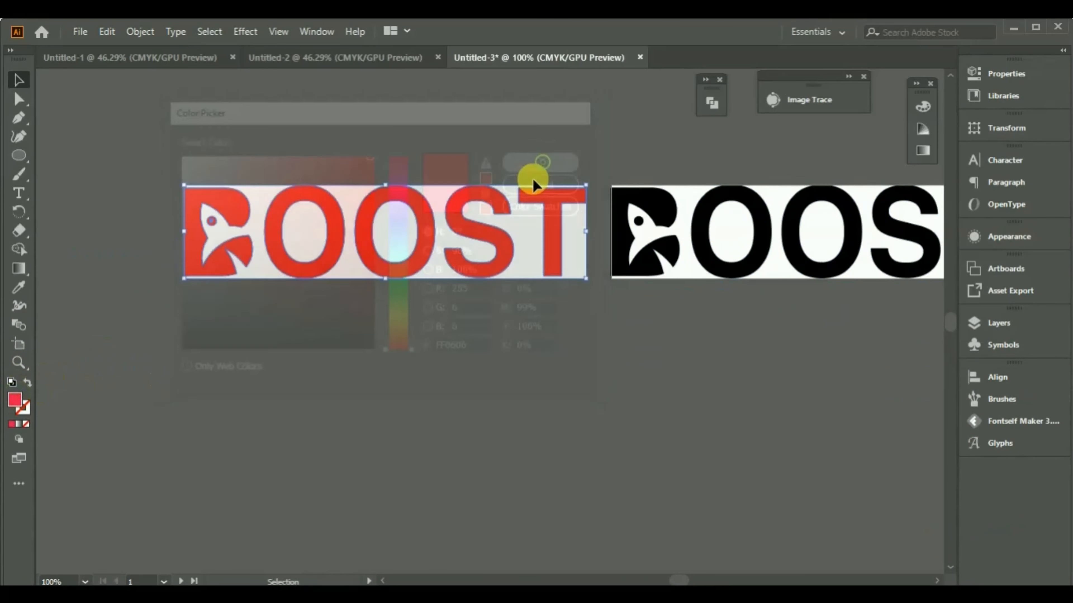
Fill the middle "BOOST" copy with white using the Eyedropper, then deselect it.
{"action": "key", "text": "ctrl+minus"}
{"action": "key", "text": "ctrl+minus"}
{"action": "left_click_drag", "start_coordinate": [251, 306], "coordinate": [410, 289]}
{"action": "key", "text": "ctrl+plus"}
{"action": "key", "text": "ctrl+plus"}
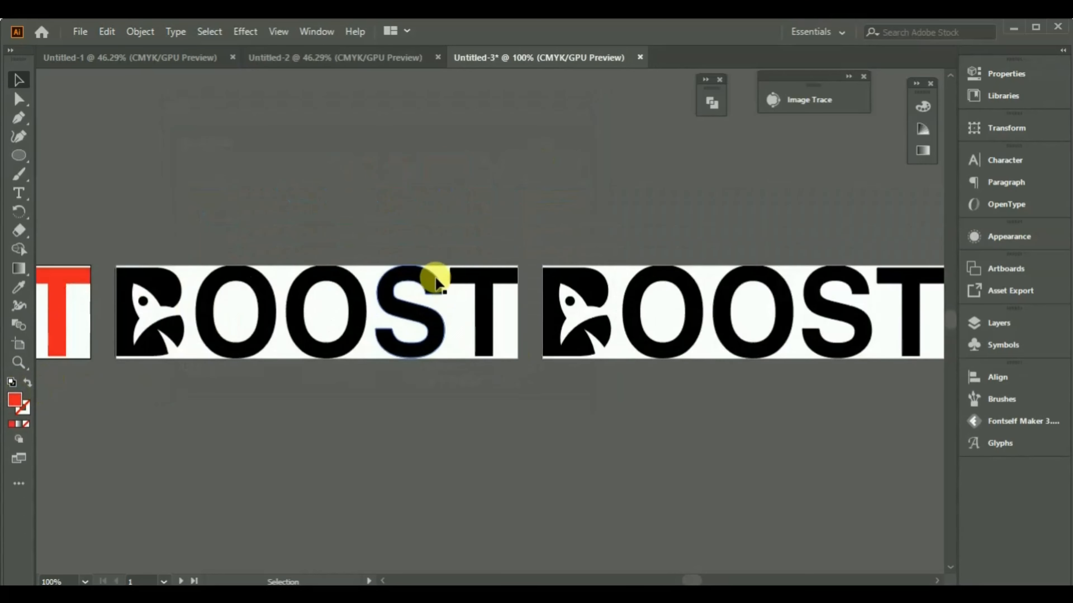
{"action": "left_click", "coordinate": [19, 287]}
{"action": "left_click", "coordinate": [216, 268]}
{"action": "left_click", "coordinate": [214, 274]}
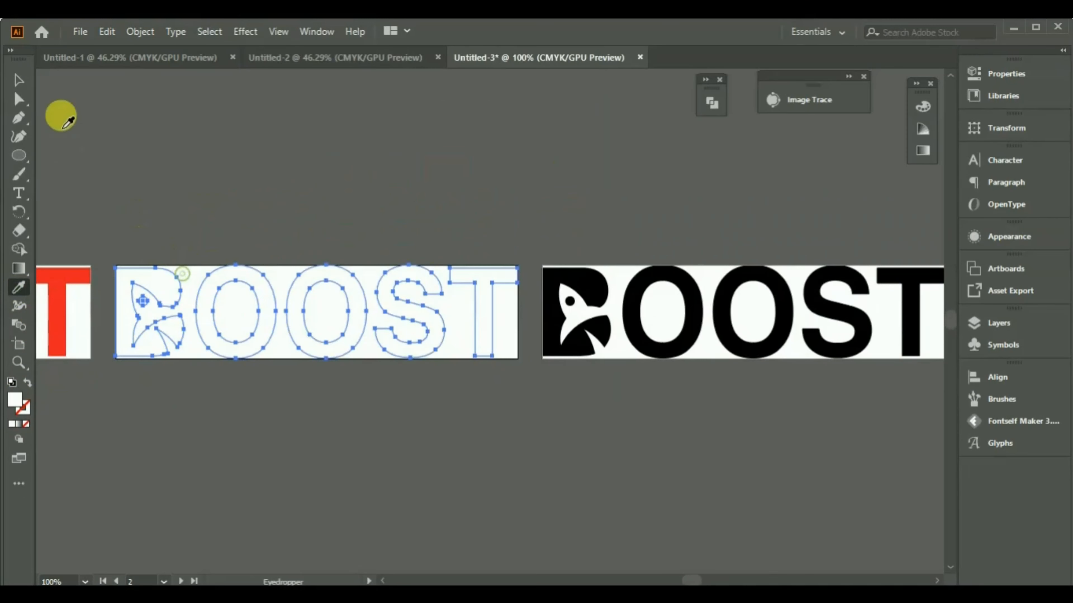
{"action": "left_click", "coordinate": [17, 80]}
{"action": "left_click", "coordinate": [337, 184]}
{"action": "scroll", "coordinate": [439, 267], "scroll_direction": "down", "scroll_amount": 2}
{"action": "left_click_drag", "start_coordinate": [442, 271], "coordinate": [442, 270]}
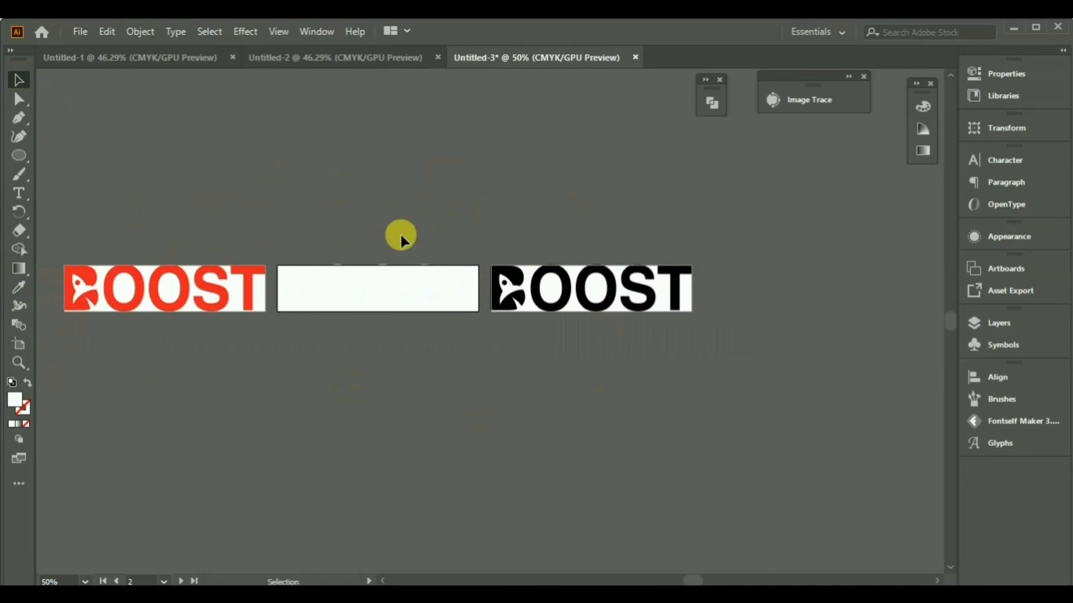
Export all artboards as separate PNG files named "Boost Logotype" into the boost folder.
{"action": "left_click", "coordinate": [80, 30]}
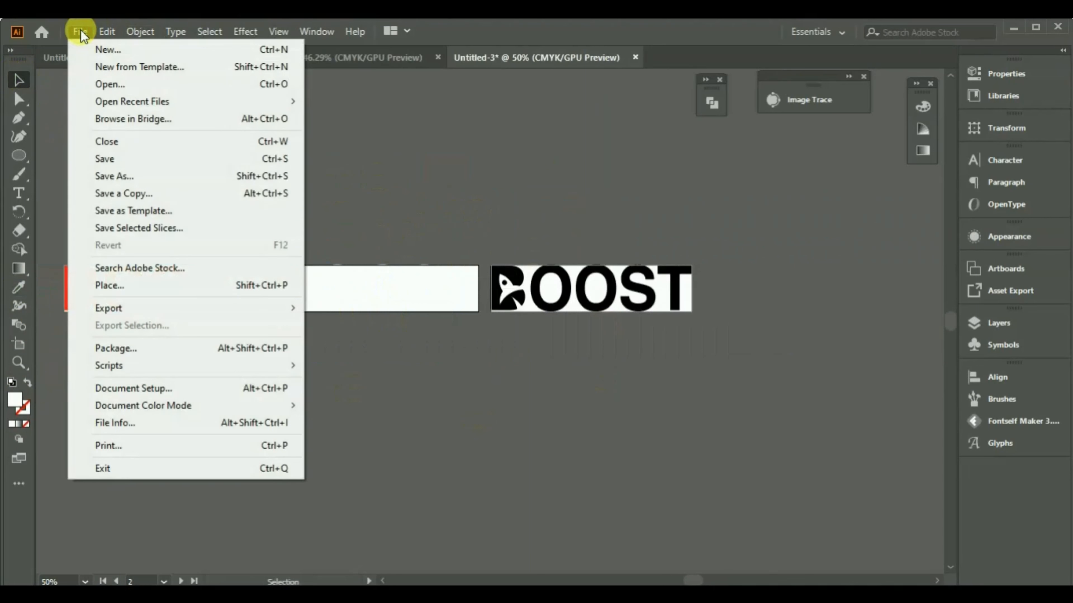
{"action": "mouse_move", "coordinate": [166, 310]}
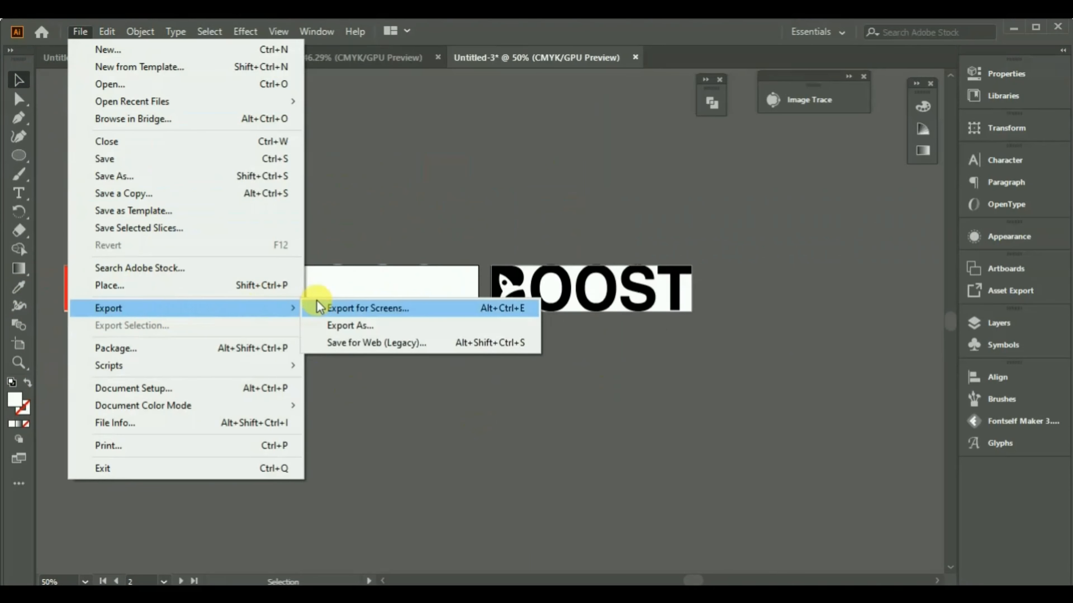
{"action": "left_click", "coordinate": [335, 326]}
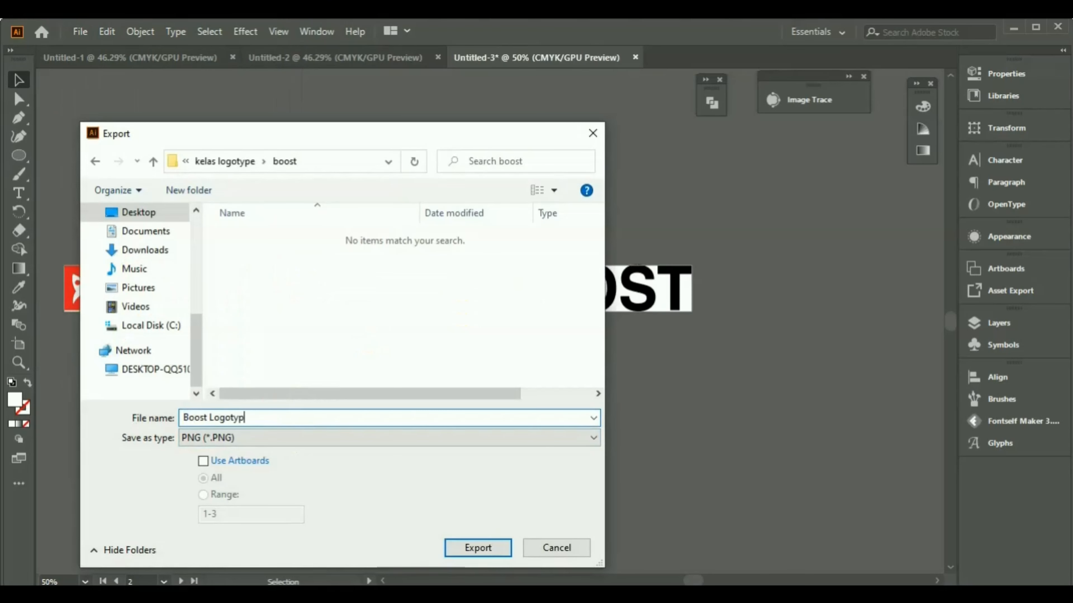
{"action": "left_click", "coordinate": [203, 461]}
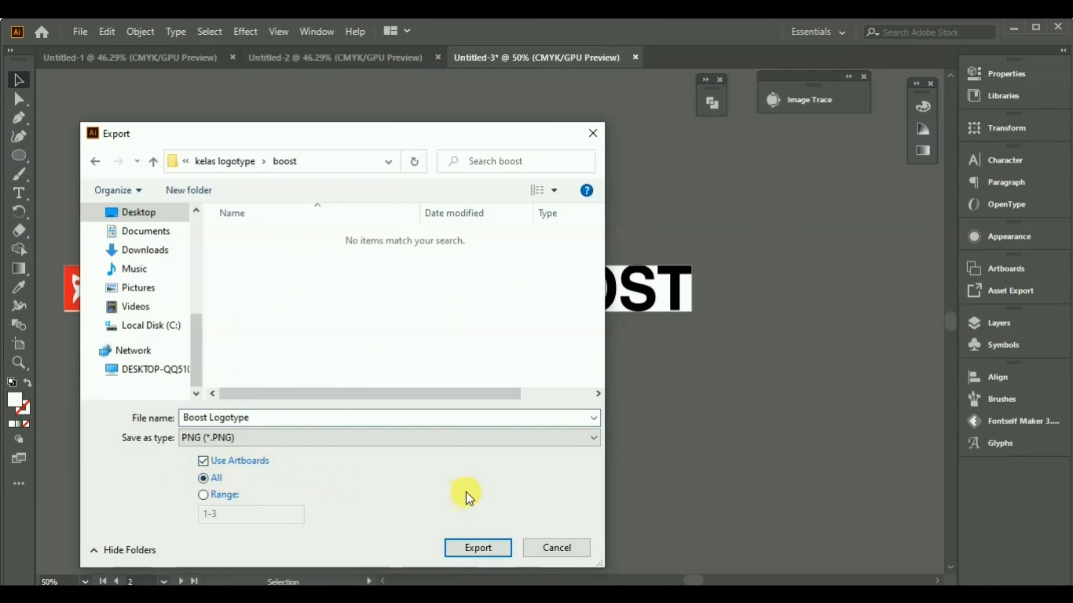
{"action": "left_click", "coordinate": [476, 547]}
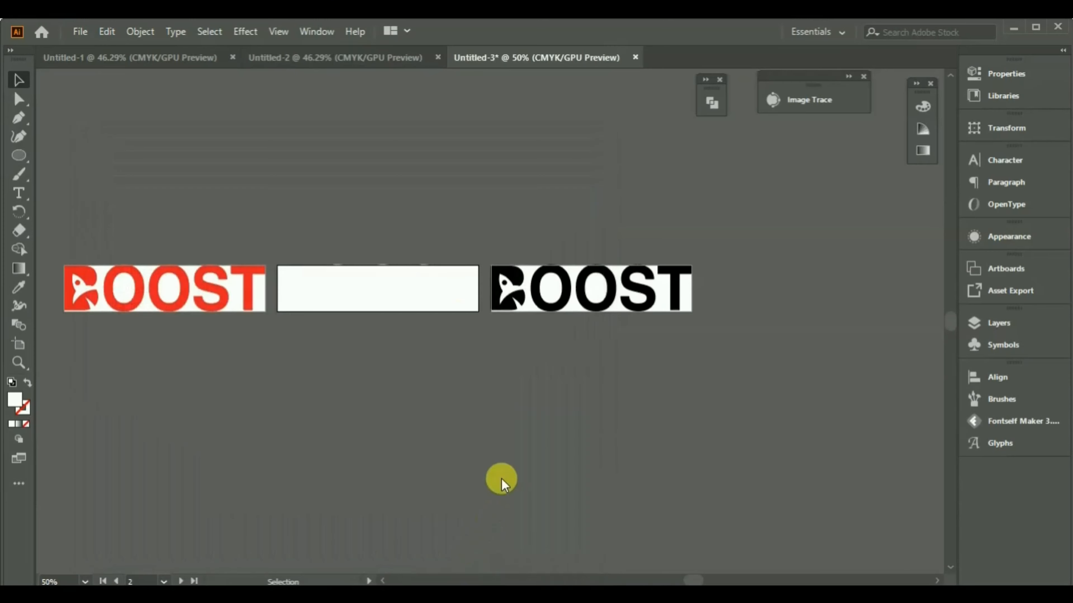
{"action": "left_click", "coordinate": [555, 549]}
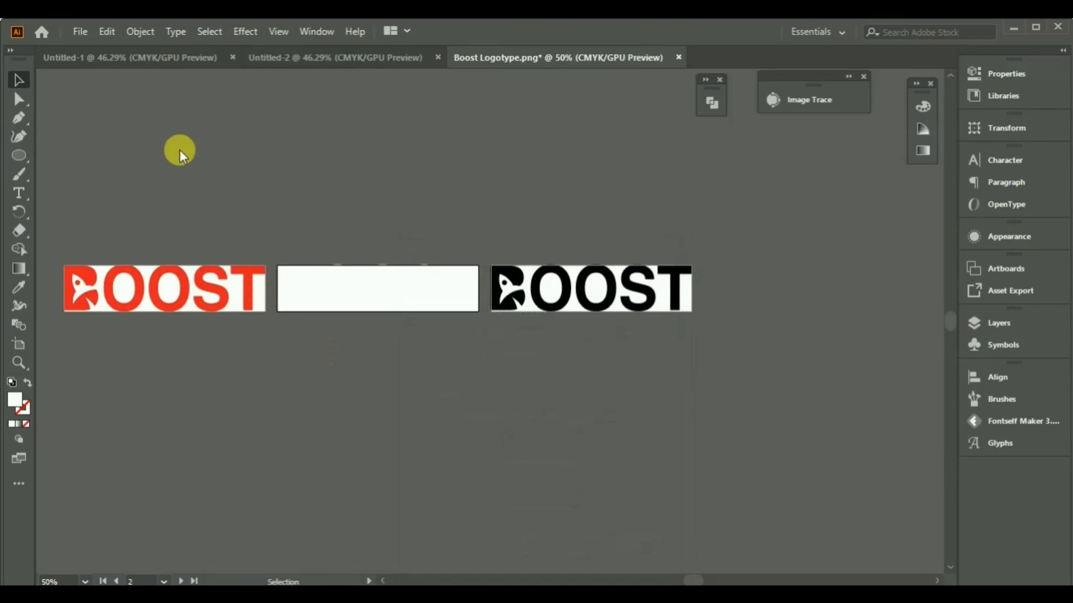
Save the document as Illustrator EPS named "Boost Logotype" in the boost folder, using all artboards.
{"action": "left_click", "coordinate": [80, 32]}
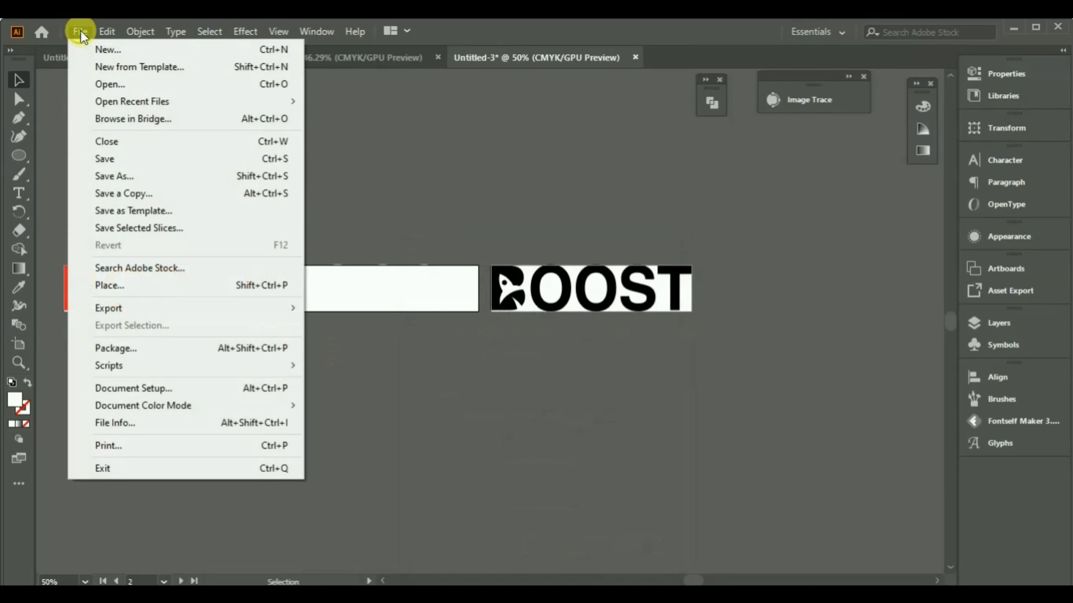
{"action": "left_click", "coordinate": [112, 175]}
{"action": "left_click", "coordinate": [374, 447]}
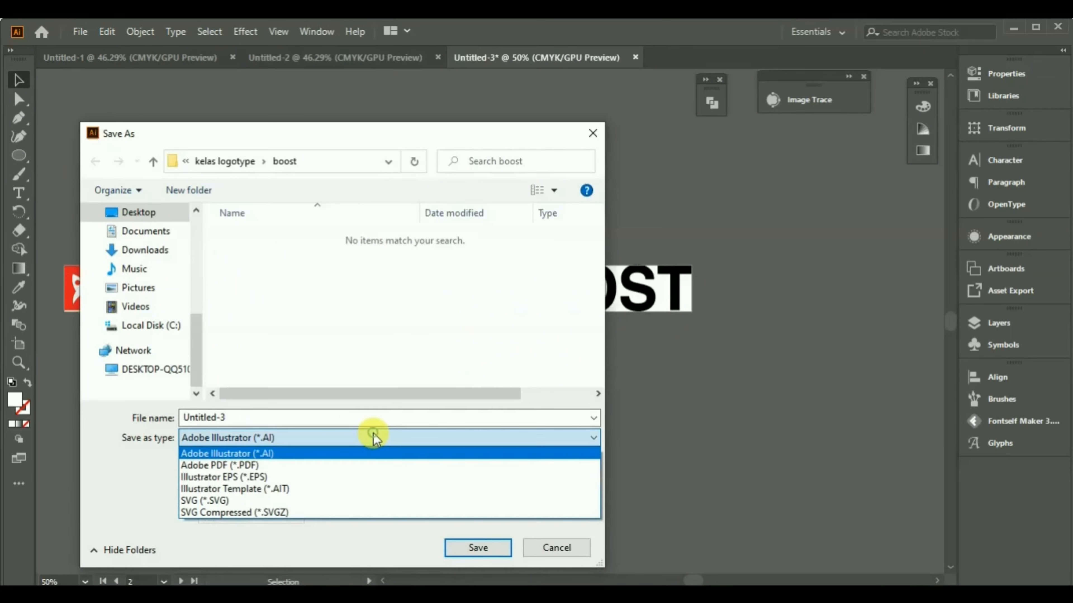
{"action": "left_click", "coordinate": [365, 466]}
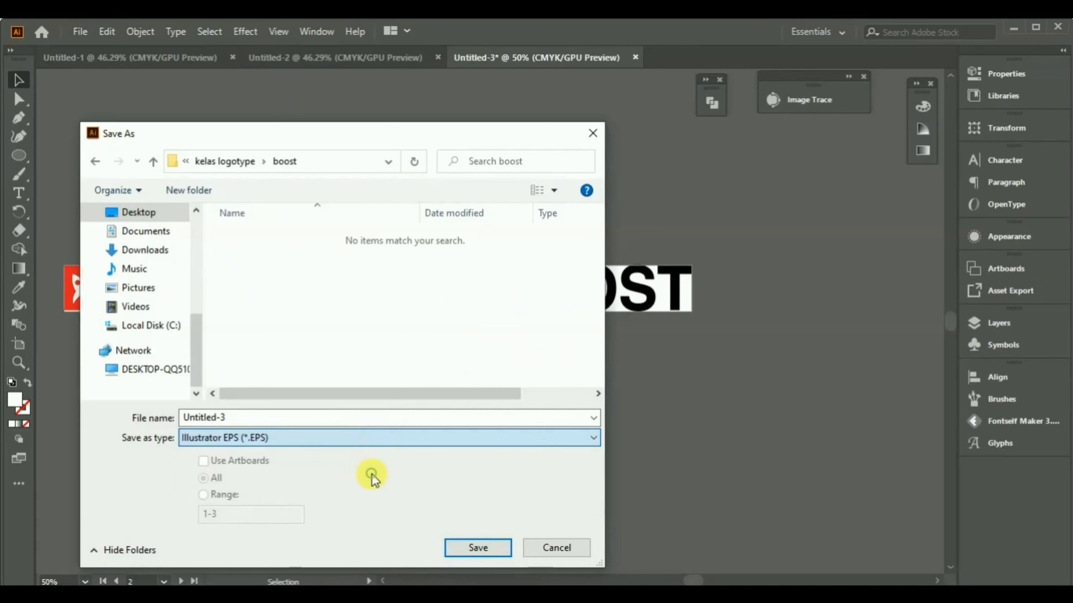
{"action": "left_click", "coordinate": [202, 461]}
{"action": "double_click", "coordinate": [207, 417]}
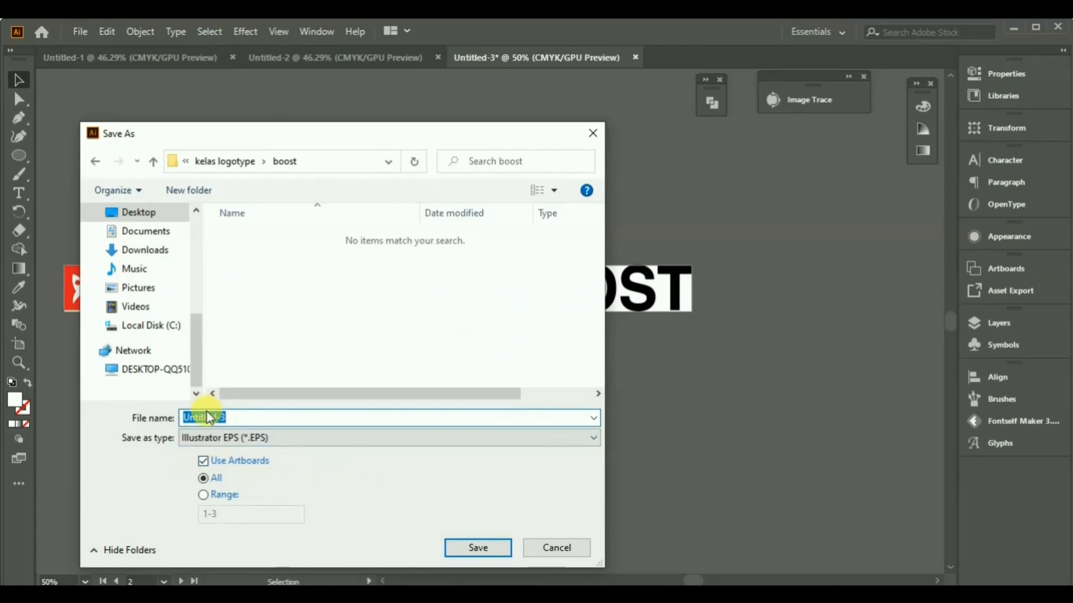
{"action": "type", "text": "Boost L"}
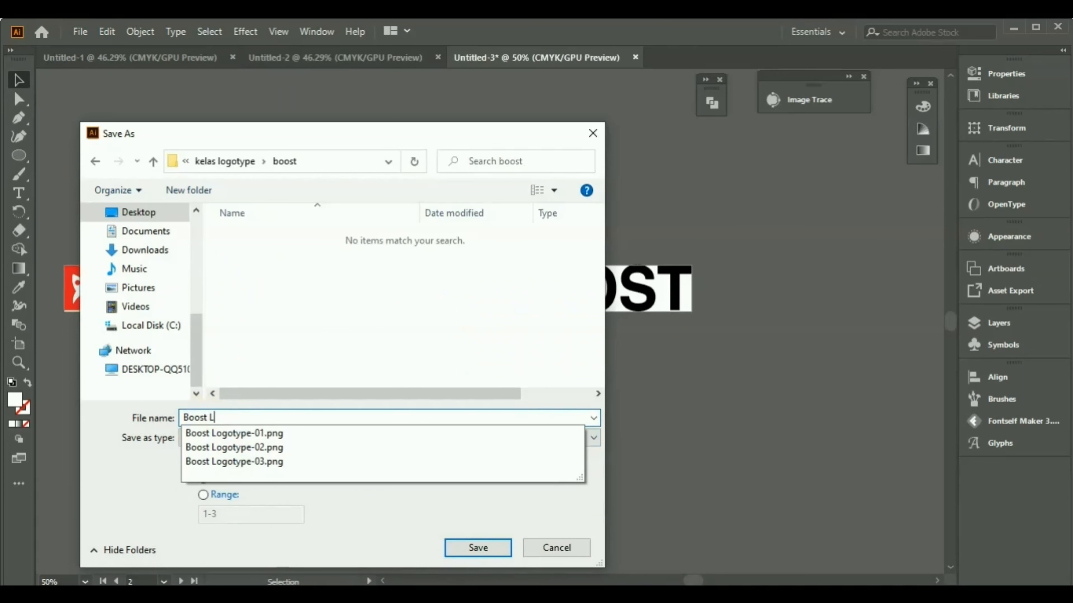
{"action": "type", "text": "ogotype"}
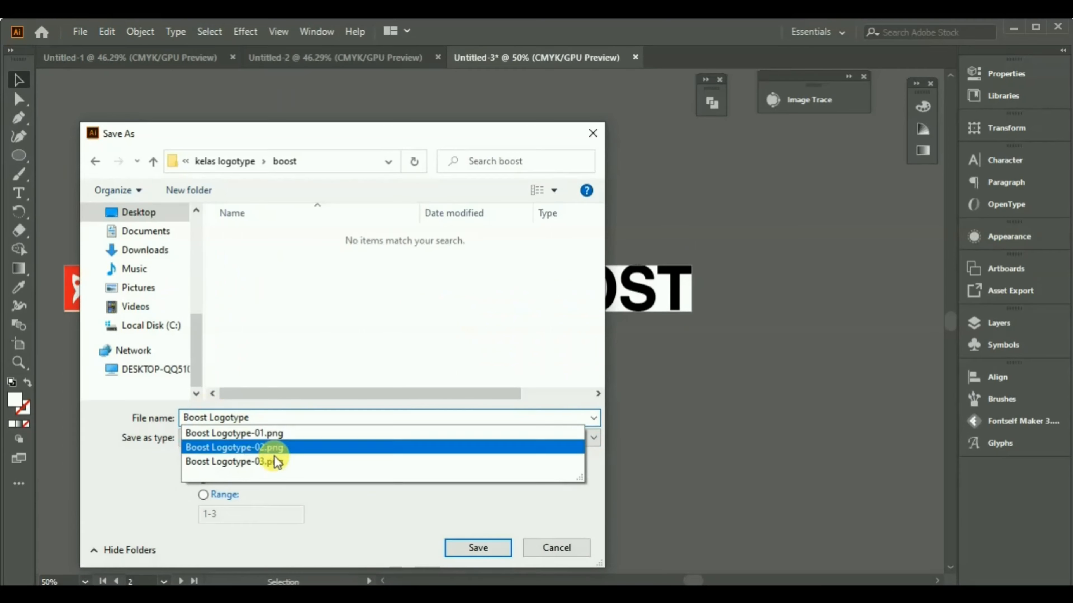
{"action": "left_click", "coordinate": [346, 552]}
{"action": "left_click", "coordinate": [466, 545]}
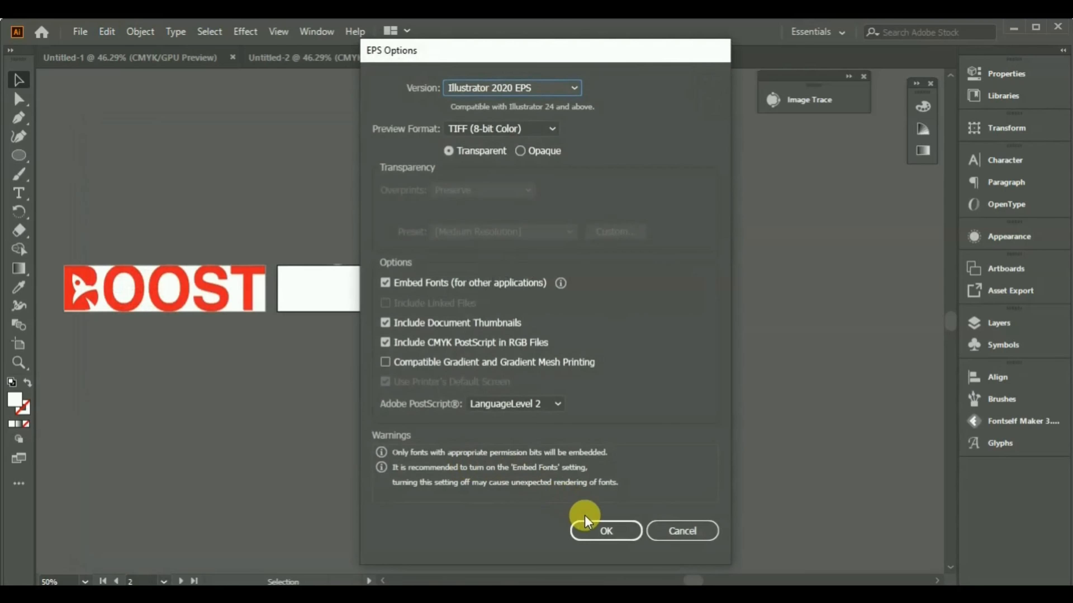
Review the EPS versions, keep Illustrator 2020 EPS and accept the EPS options to write the files.
{"action": "left_click", "coordinate": [474, 88]}
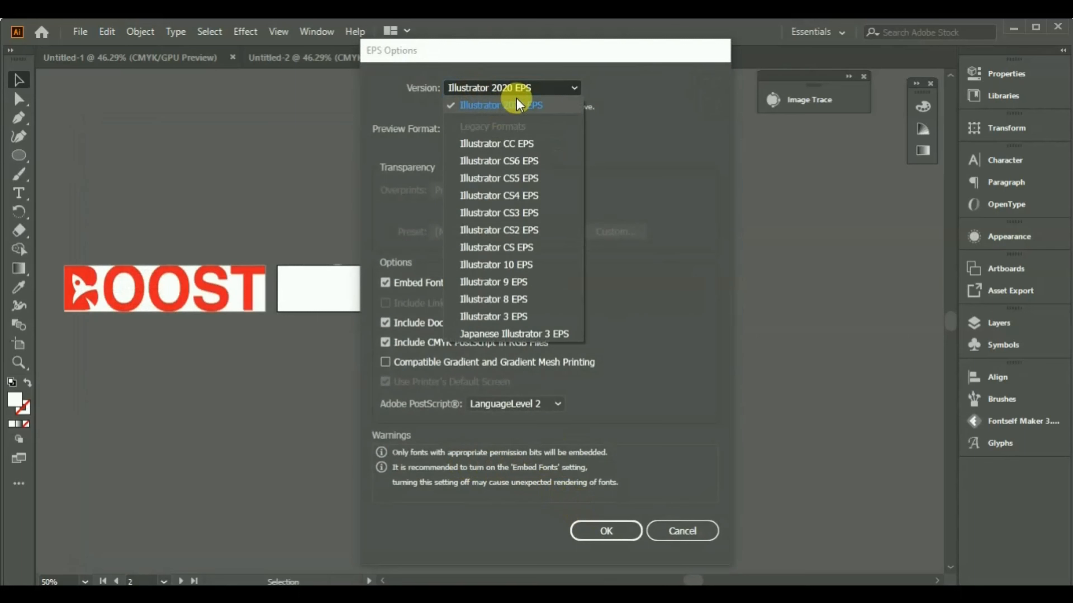
{"action": "left_click", "coordinate": [635, 101]}
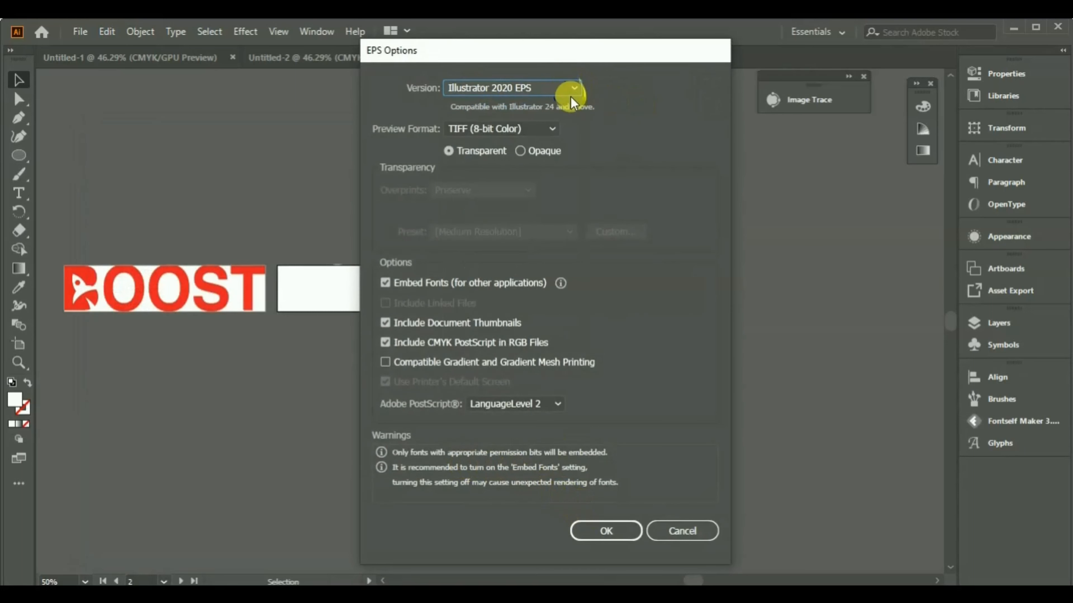
{"action": "left_click", "coordinate": [608, 530]}
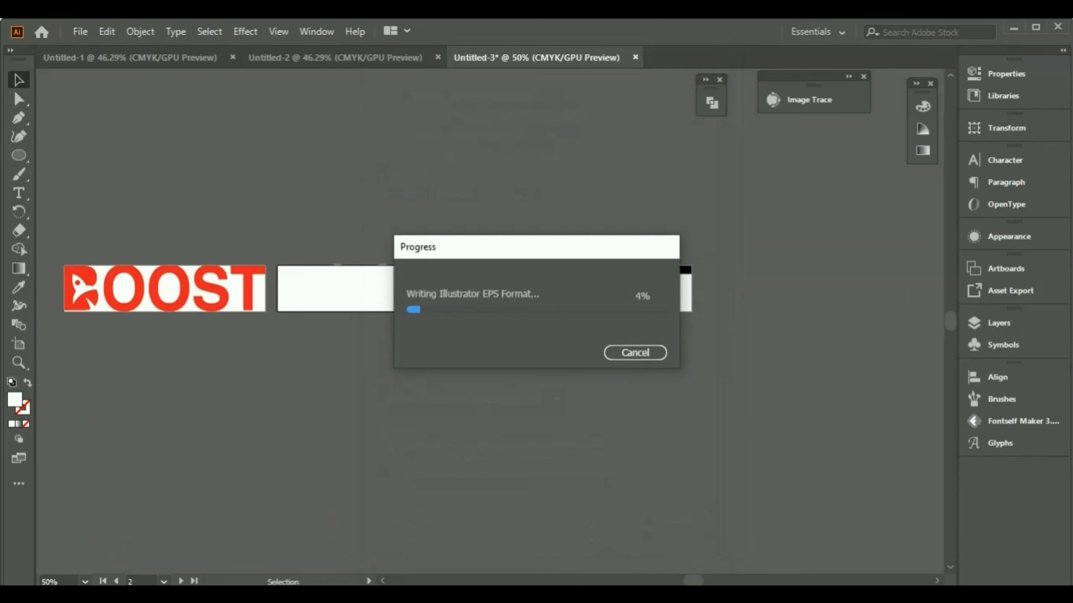
Switch to the boost folder in File Explorer and display its files as large icons.
{"action": "mouse_move", "coordinate": [169, 595]}
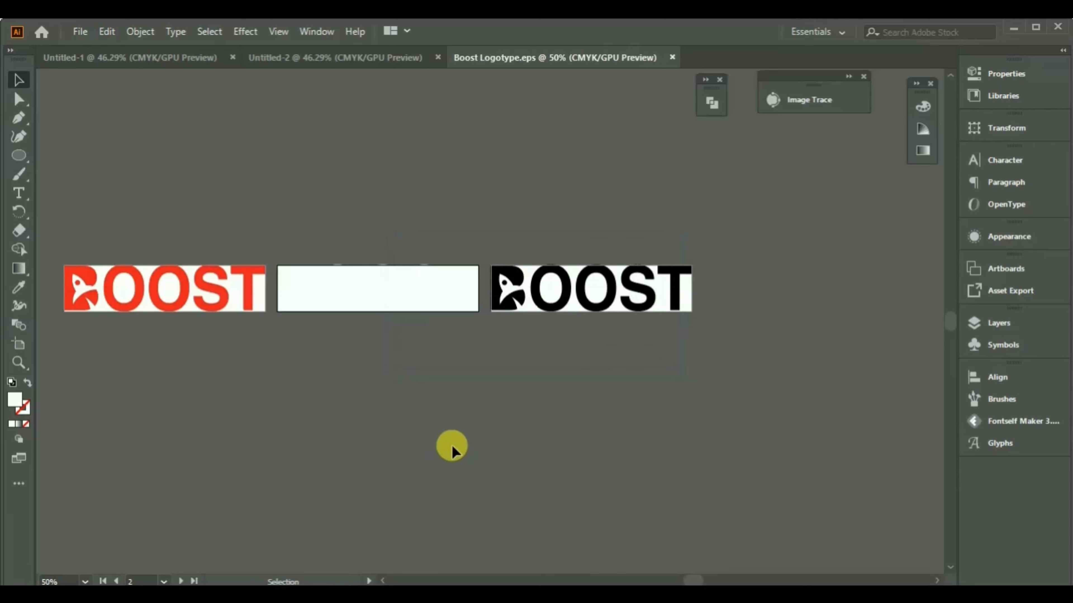
{"action": "left_click", "coordinate": [81, 594]}
{"action": "left_click", "coordinate": [729, 212]}
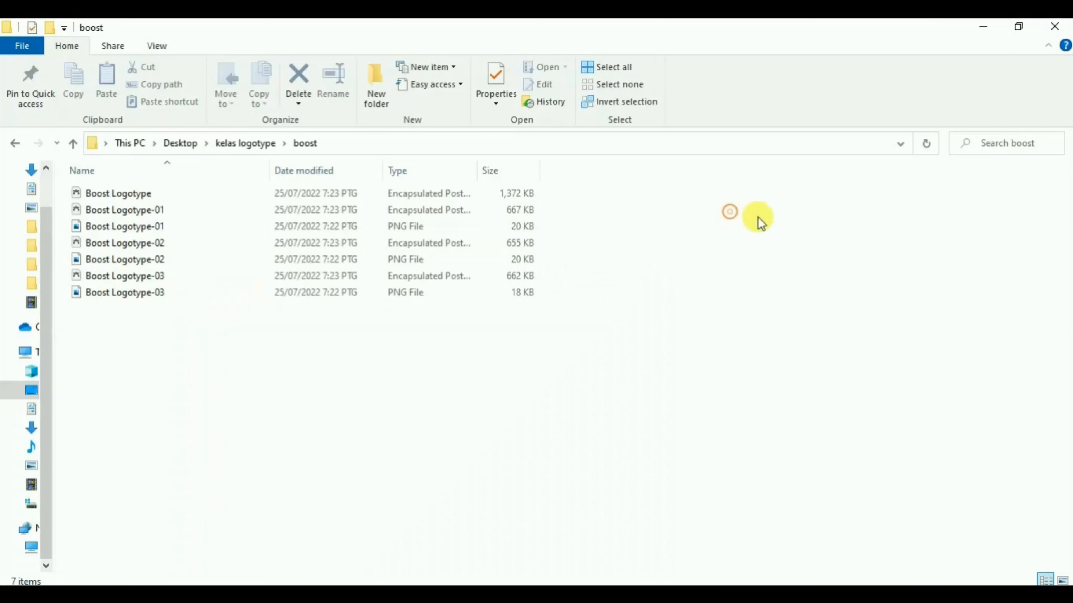
{"action": "mouse_move", "coordinate": [833, 222]}
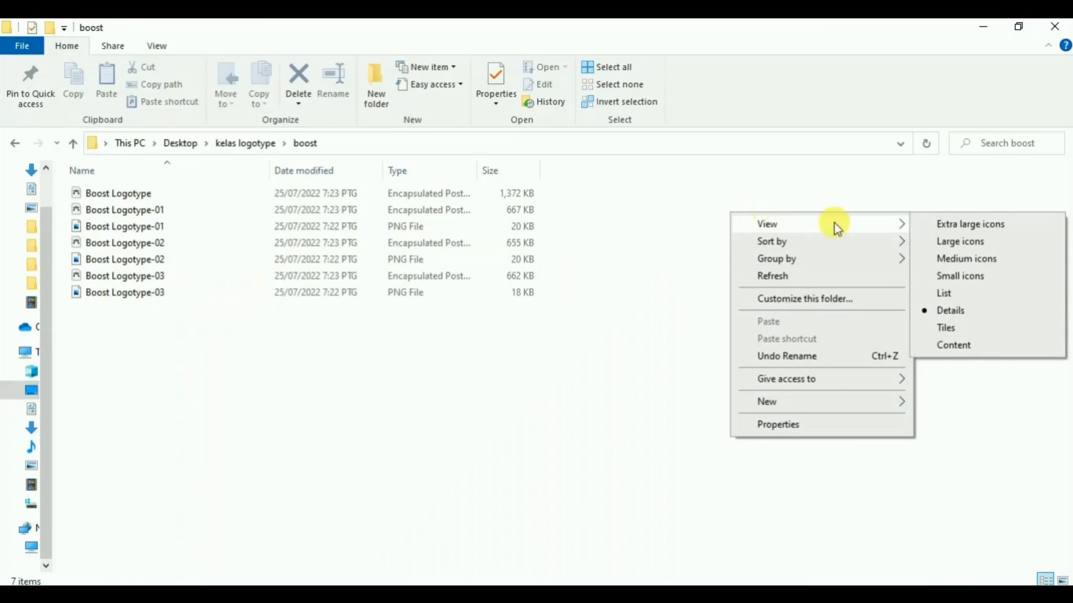
{"action": "left_click", "coordinate": [950, 242]}
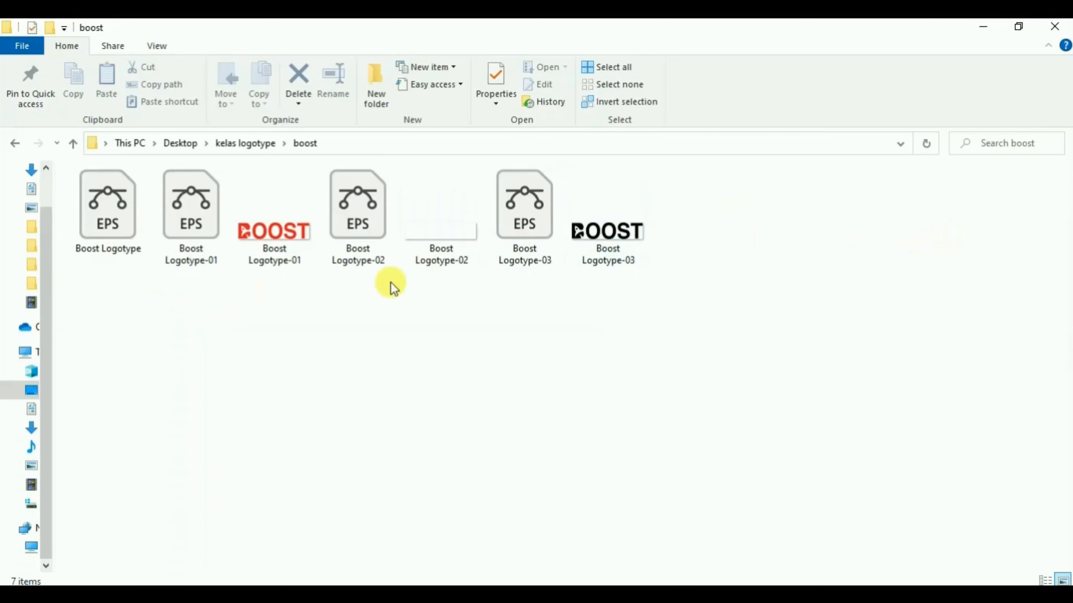
Delete the combined "Boost Logotype" EPS from the boost folder and check the EPS and PNG pair of each numbered version.
{"action": "left_click", "coordinate": [108, 209]}
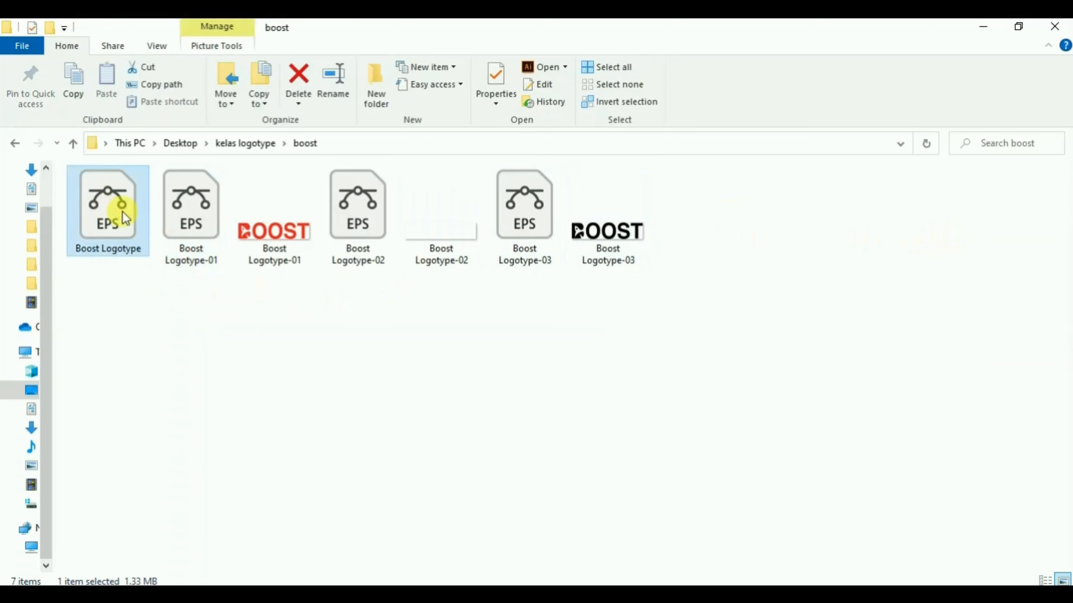
{"action": "key", "text": "Delete"}
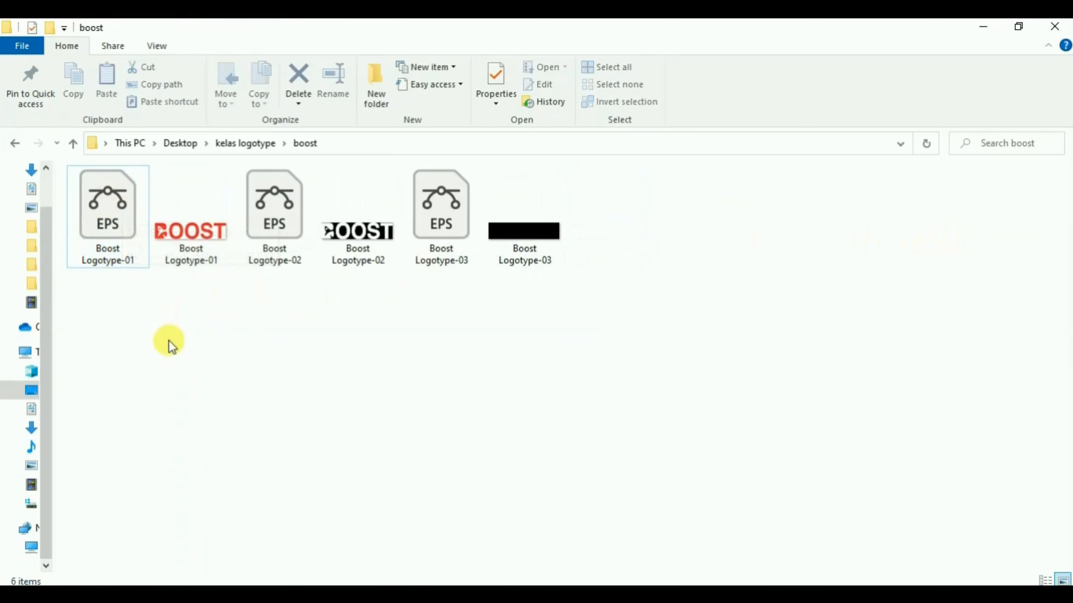
{"action": "left_click_drag", "start_coordinate": [116, 326], "coordinate": [199, 207]}
{"action": "left_click_drag", "start_coordinate": [274, 304], "coordinate": [364, 208]}
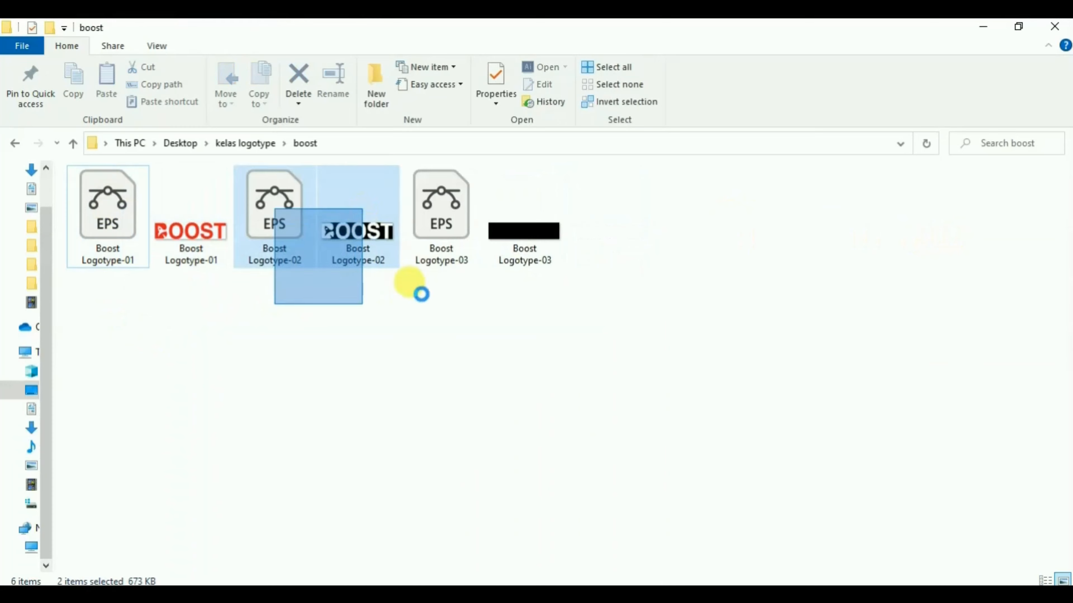
{"action": "left_click_drag", "start_coordinate": [423, 298], "coordinate": [539, 227]}
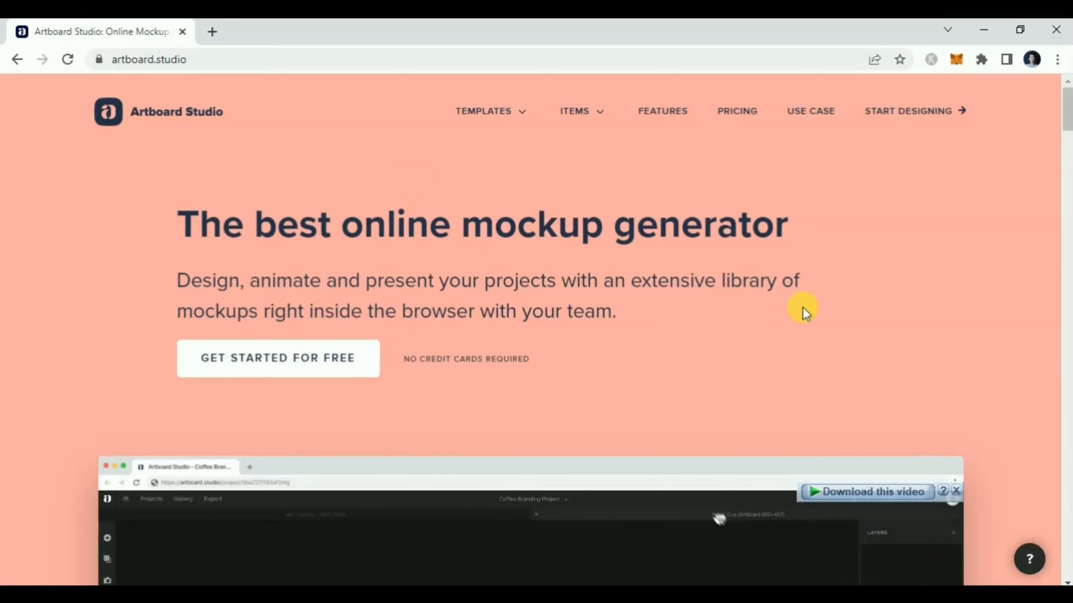
Examine the Artboard Studio homepage in the browser, including its mockup templates and the showcase of customer designs.
{"action": "scroll", "coordinate": [803, 307], "scroll_direction": "down", "scroll_amount": 5}
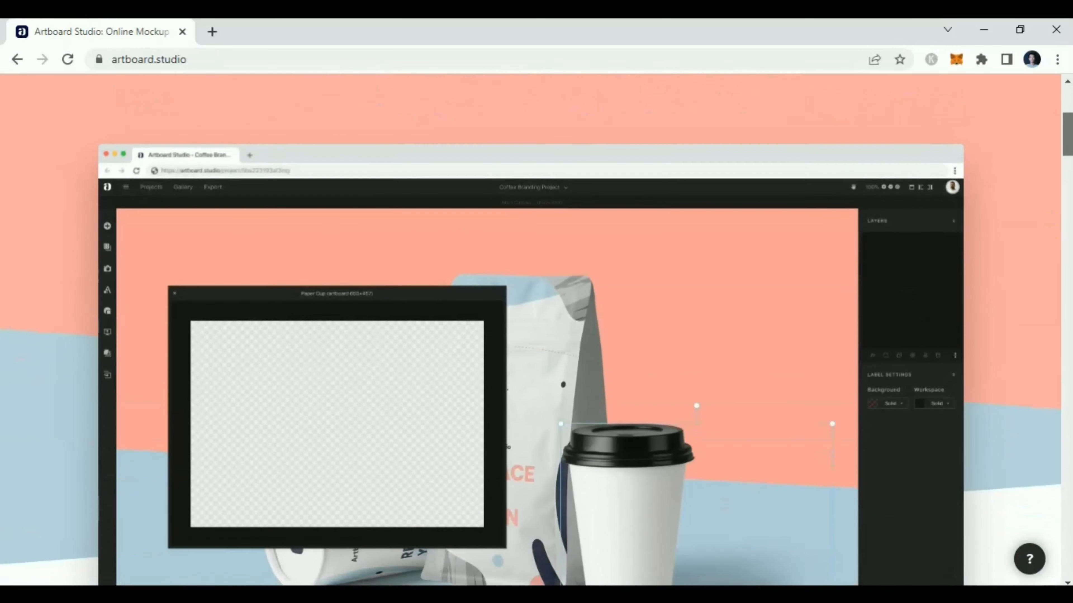
{"action": "scroll", "coordinate": [536, 330], "scroll_direction": "down", "scroll_amount": 3}
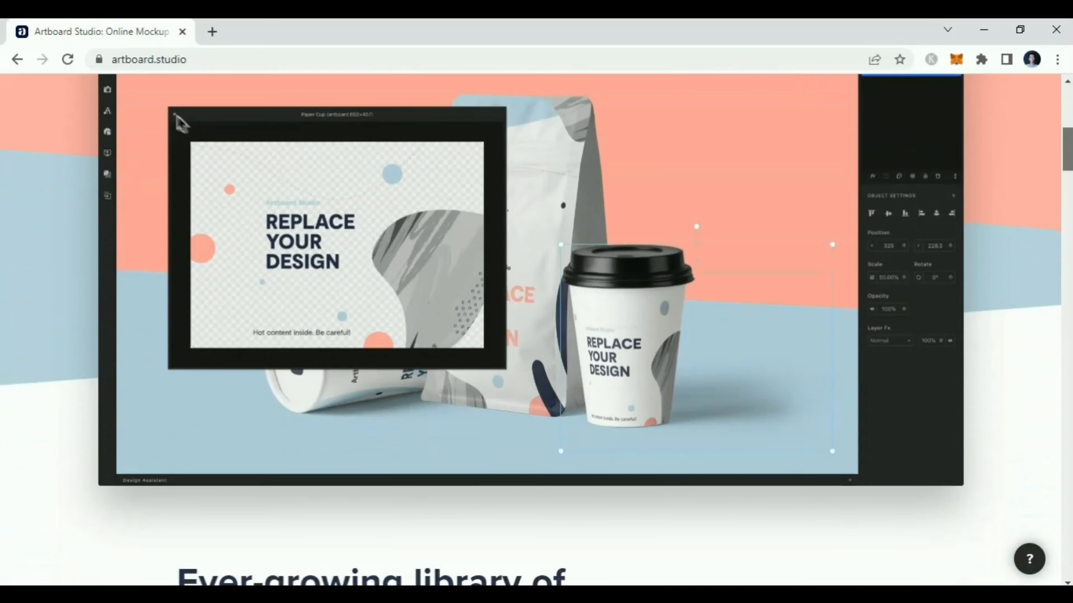
{"action": "scroll", "coordinate": [536, 329], "scroll_direction": "down", "scroll_amount": 20}
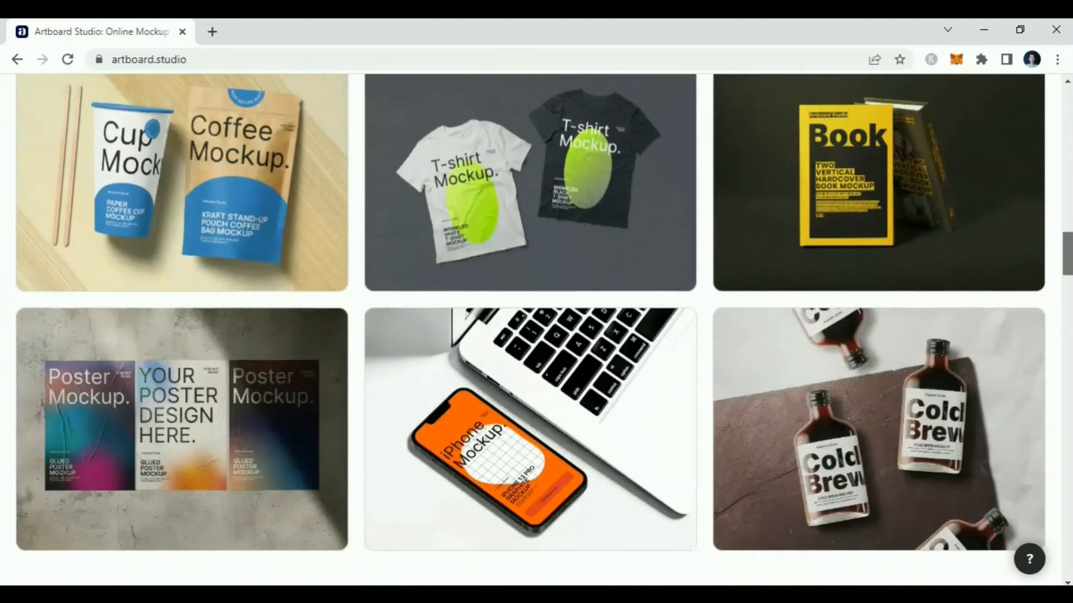
{"action": "scroll", "coordinate": [537, 330], "scroll_direction": "down", "scroll_amount": 18}
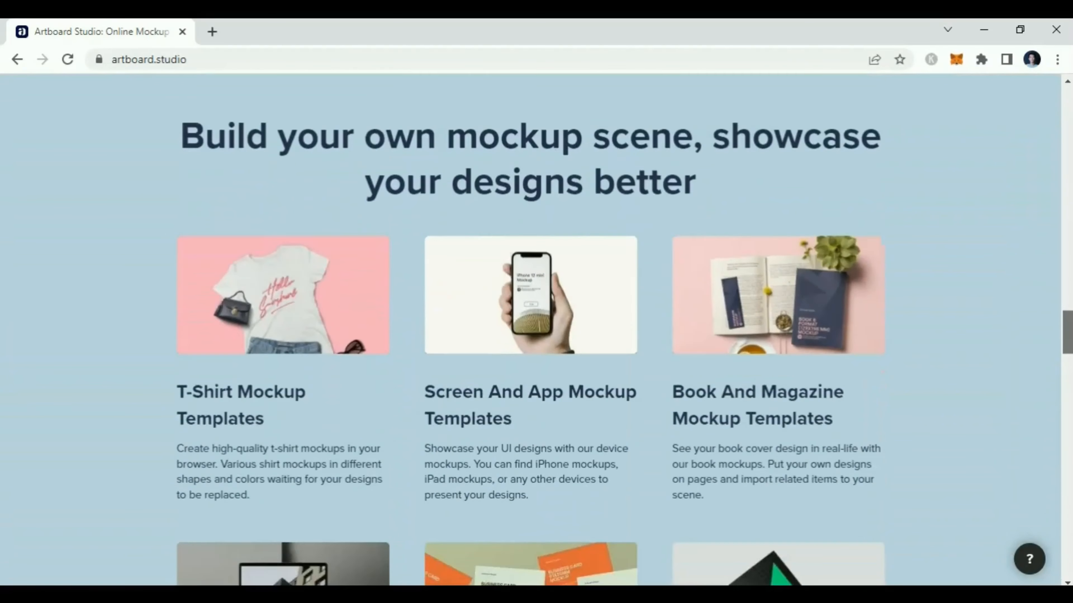
{"action": "scroll", "coordinate": [537, 330], "scroll_direction": "down", "scroll_amount": 15}
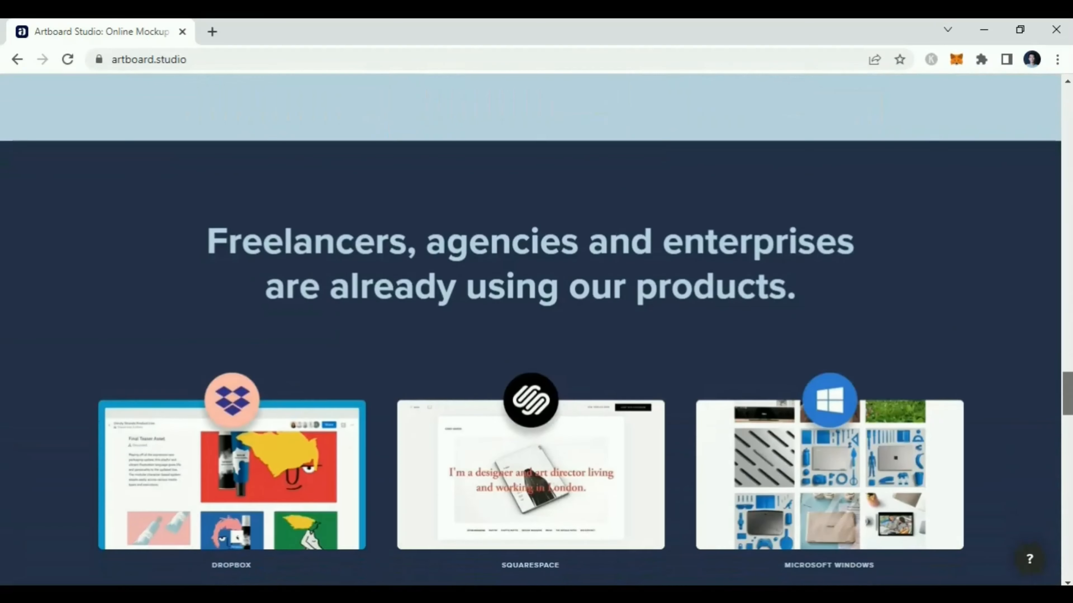
{"action": "scroll", "coordinate": [536, 330], "scroll_direction": "down", "scroll_amount": 10}
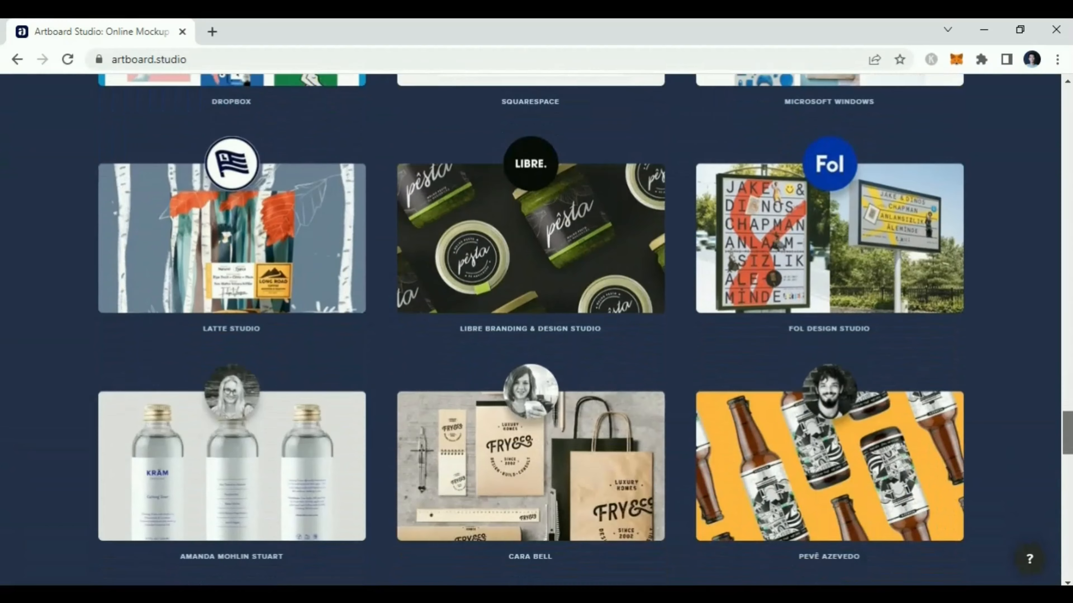
{"action": "key", "text": "Home"}
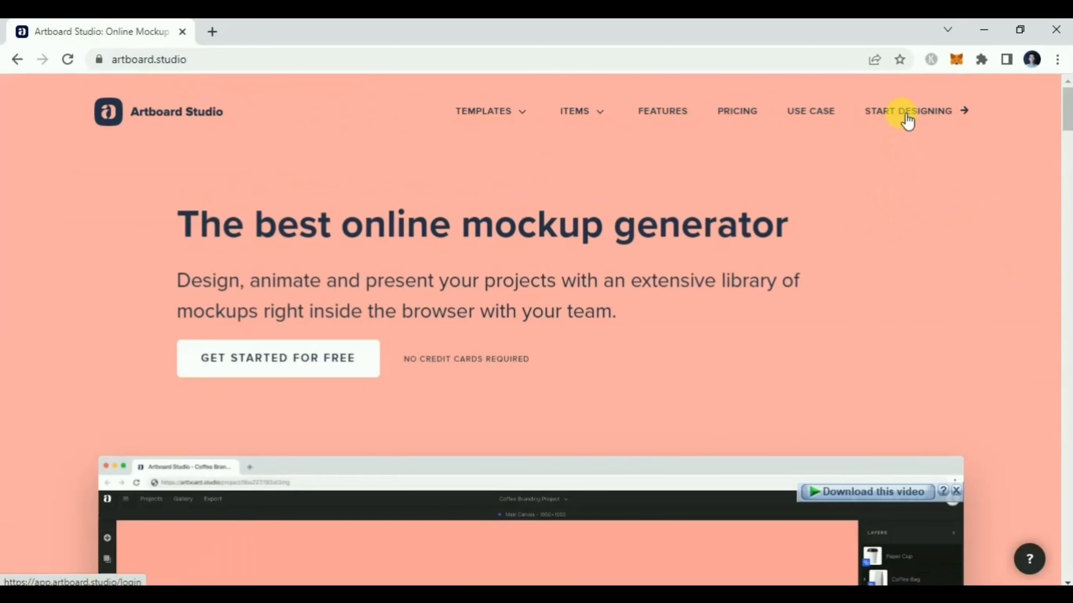
{"action": "scroll", "coordinate": [889, 229], "scroll_direction": "down", "scroll_amount": 3}
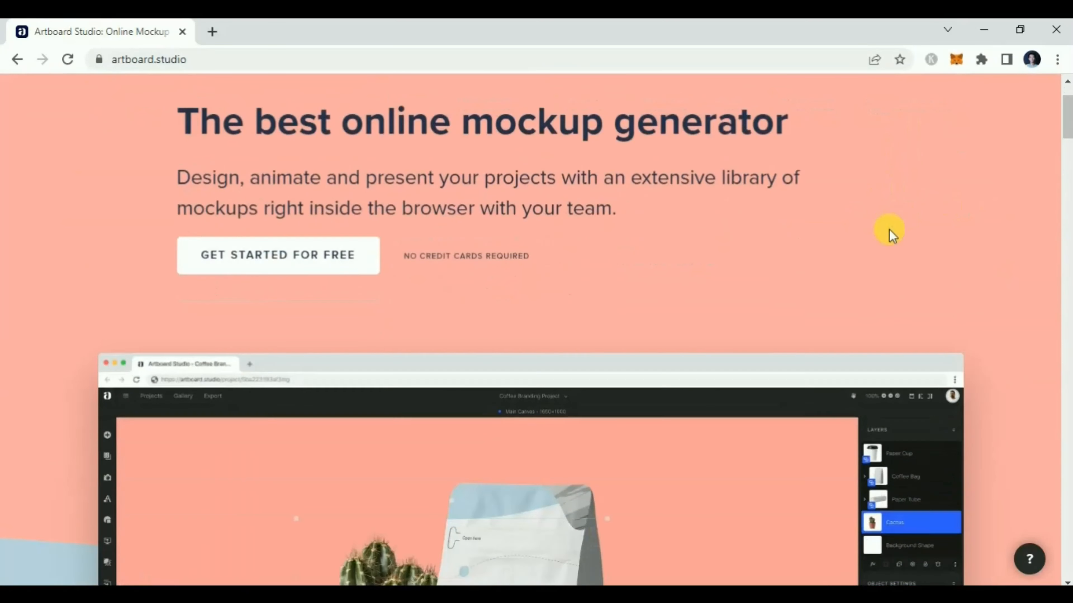
{"action": "scroll", "coordinate": [651, 254], "scroll_direction": "up", "scroll_amount": 4}
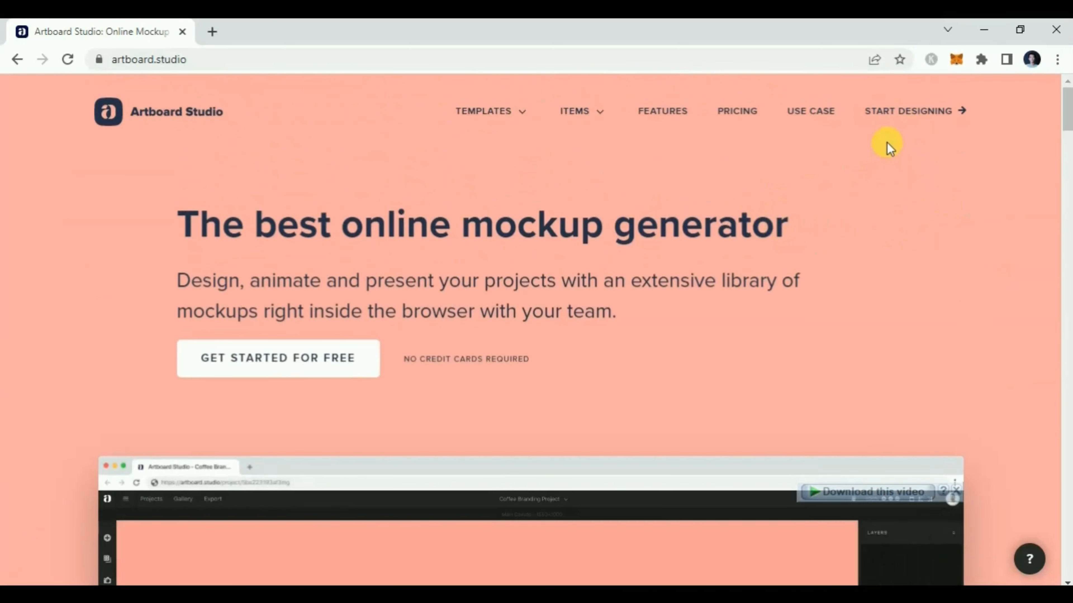
Enter the Artboard Studio design app and create a new blank project.
{"action": "left_click", "coordinate": [891, 121]}
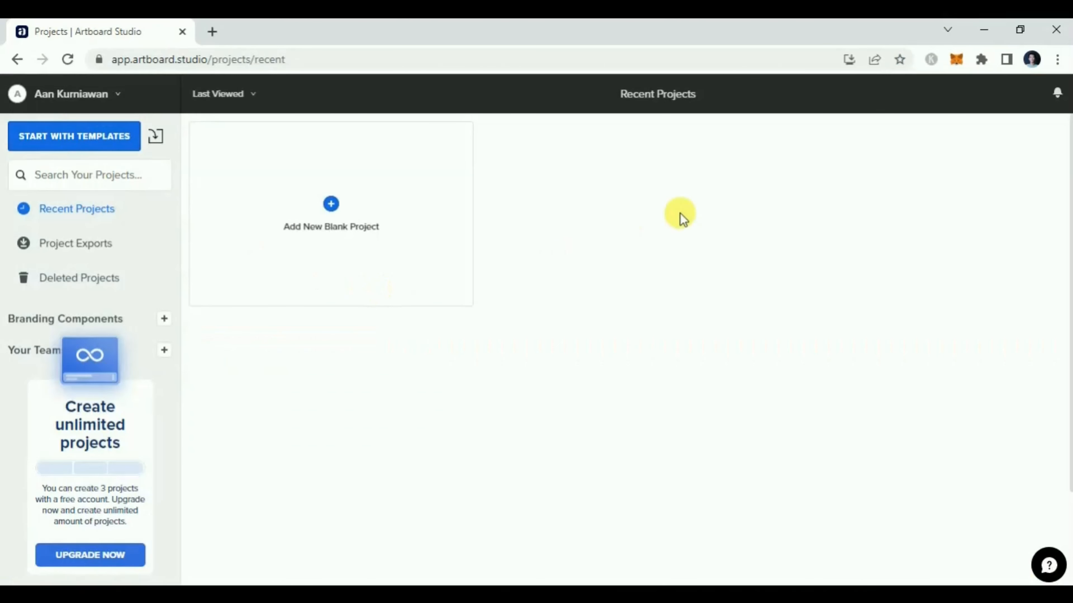
{"action": "left_click", "coordinate": [343, 252]}
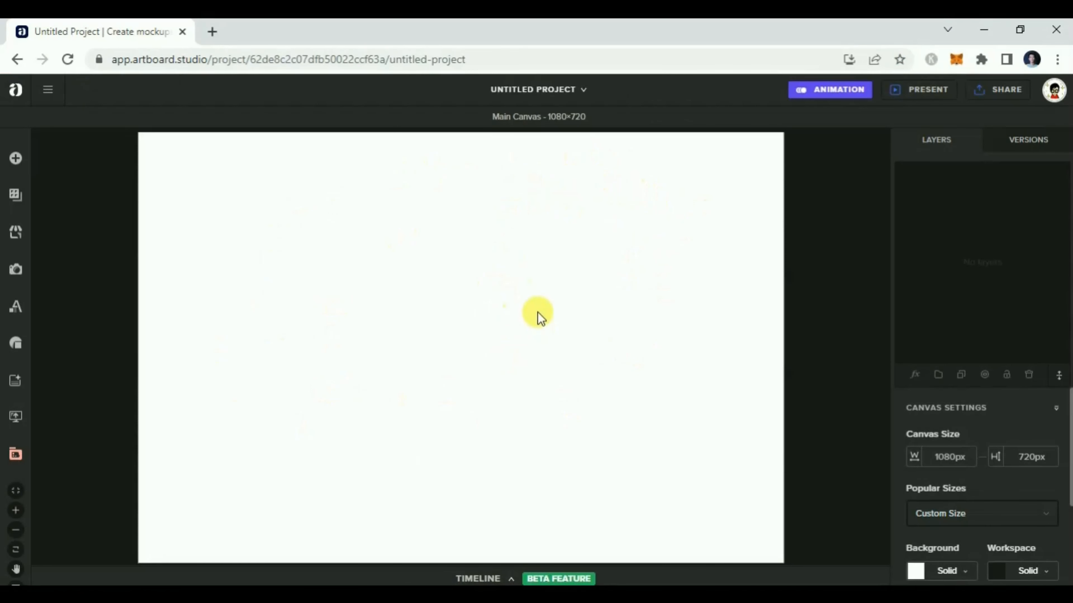
Examine the top-view mockups in the Print pack, including the envelopes, tags and cards.
{"action": "left_click", "coordinate": [15, 159]}
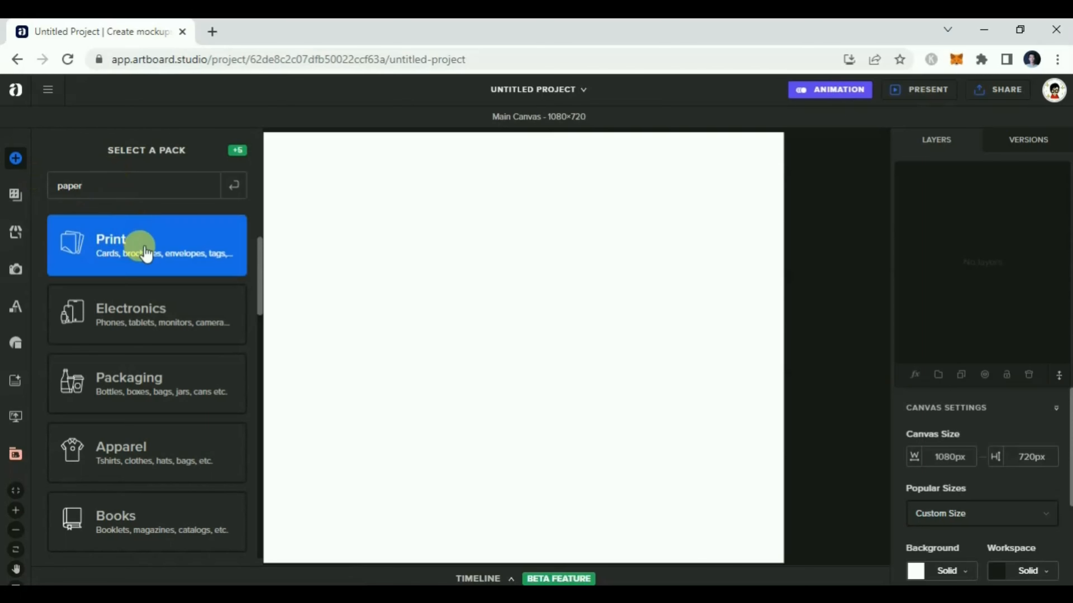
{"action": "left_click", "coordinate": [140, 241]}
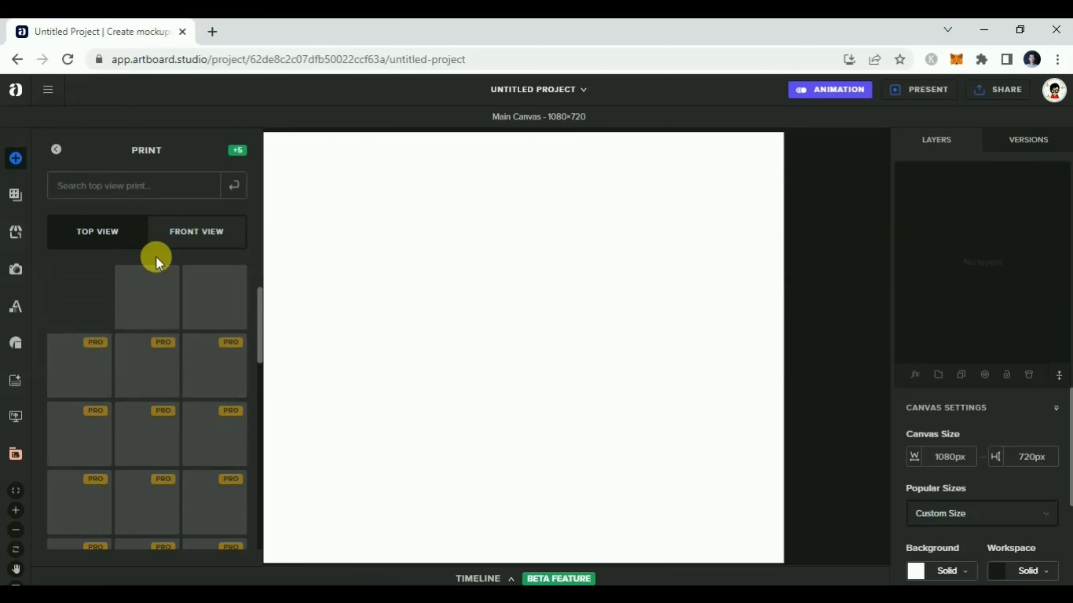
{"action": "scroll", "coordinate": [157, 416], "scroll_direction": "down", "scroll_amount": 5}
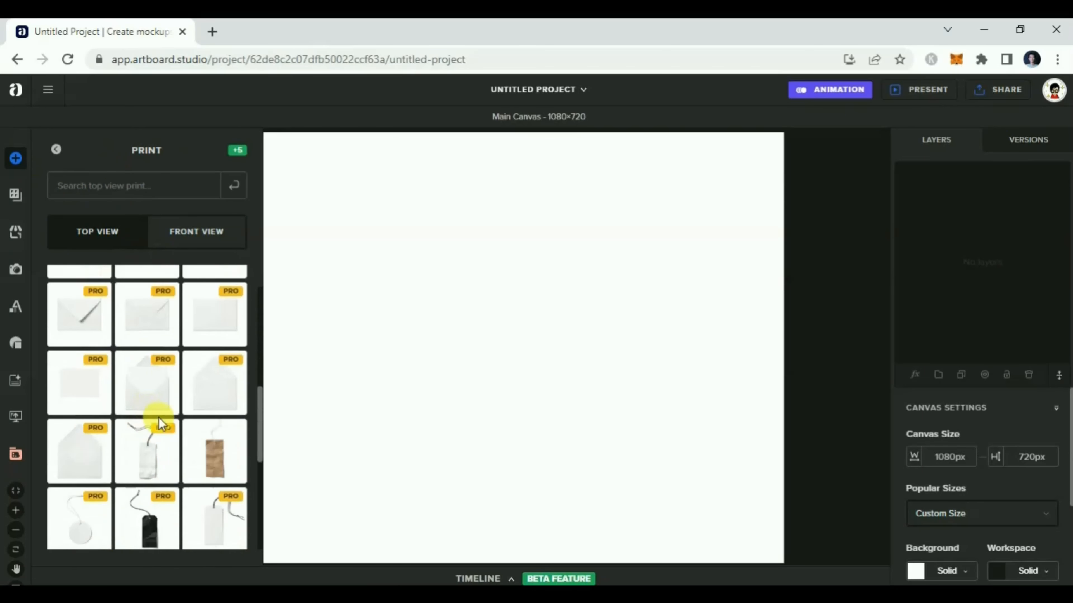
{"action": "scroll", "coordinate": [217, 380], "scroll_direction": "down", "scroll_amount": 10}
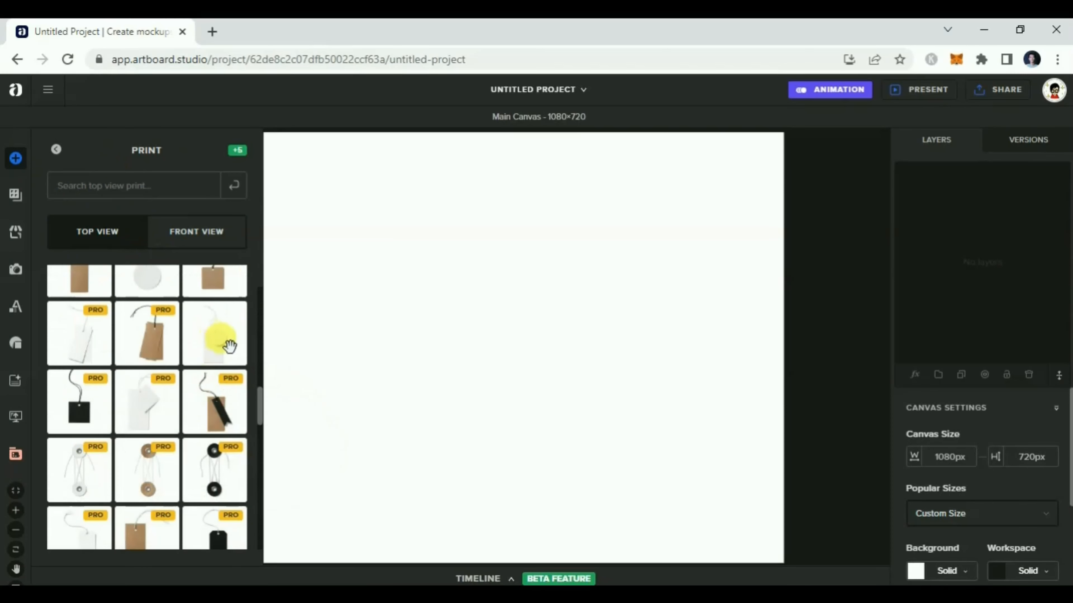
{"action": "scroll", "coordinate": [219, 359], "scroll_direction": "up", "scroll_amount": 2}
{"action": "scroll", "coordinate": [193, 391], "scroll_direction": "down", "scroll_amount": 8}
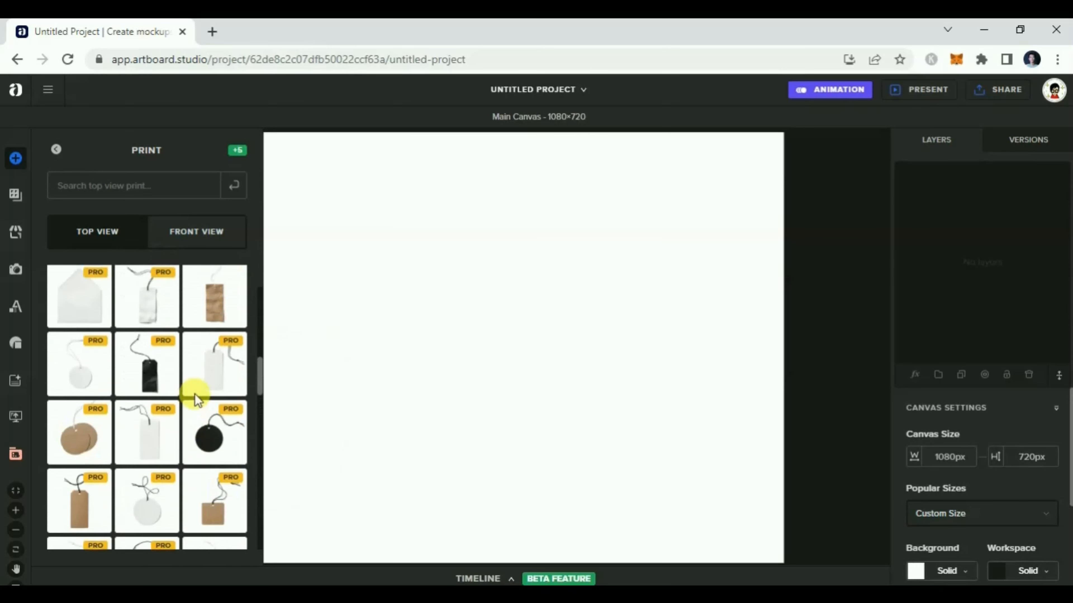
{"action": "scroll", "coordinate": [106, 407], "scroll_direction": "down", "scroll_amount": 8}
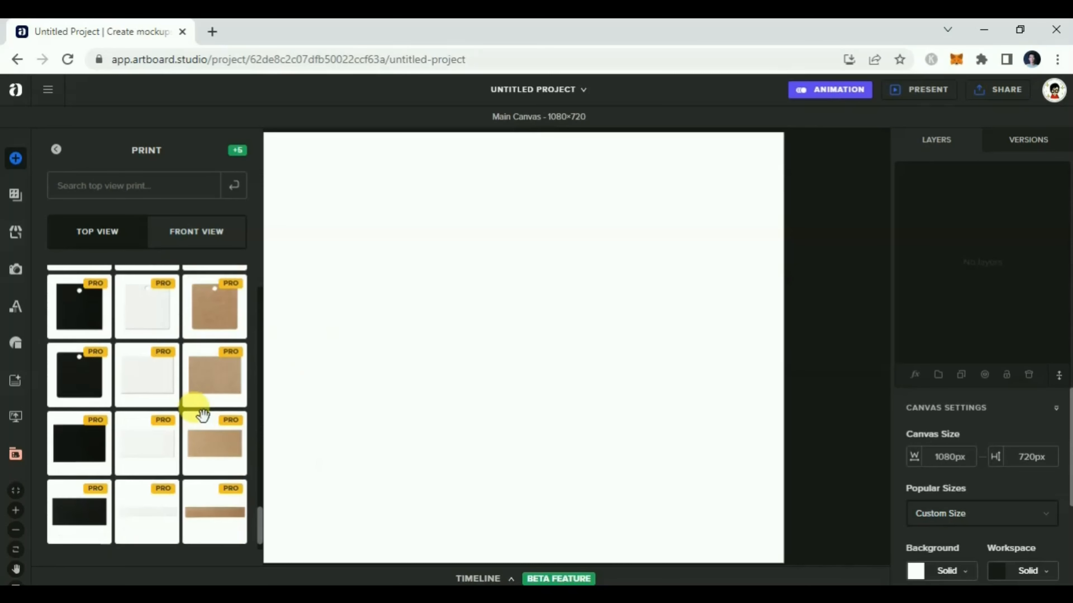
{"action": "scroll", "coordinate": [198, 410], "scroll_direction": "up", "scroll_amount": 15}
{"action": "scroll", "coordinate": [127, 401], "scroll_direction": "up", "scroll_amount": 2}
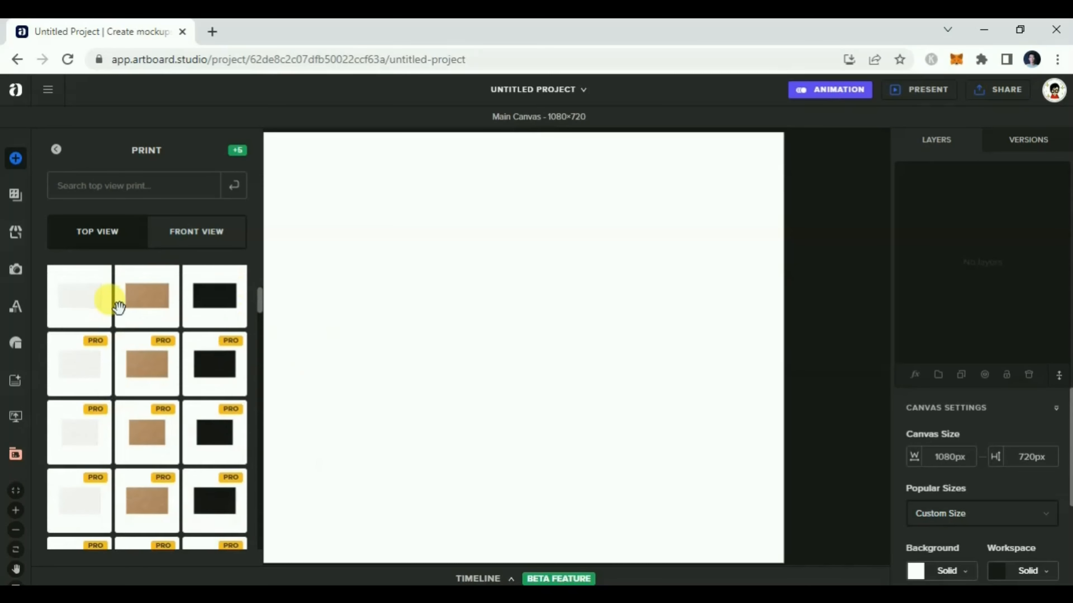
Search all mockup packs for "paper" and place the top-view Torn Paper Mockup on the canvas.
{"action": "left_click", "coordinate": [57, 150]}
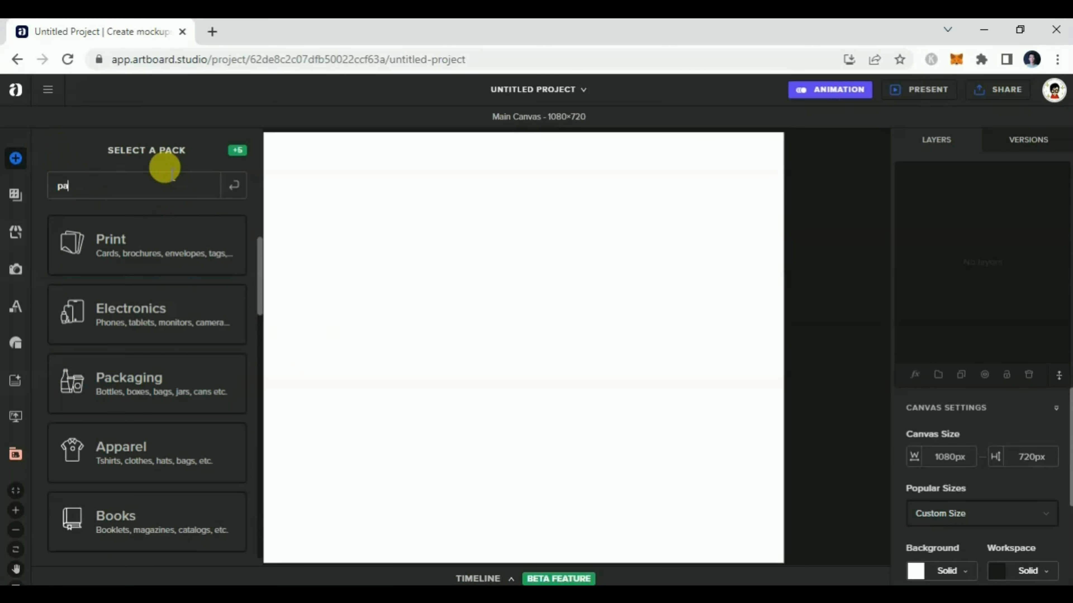
{"action": "key", "text": "Return"}
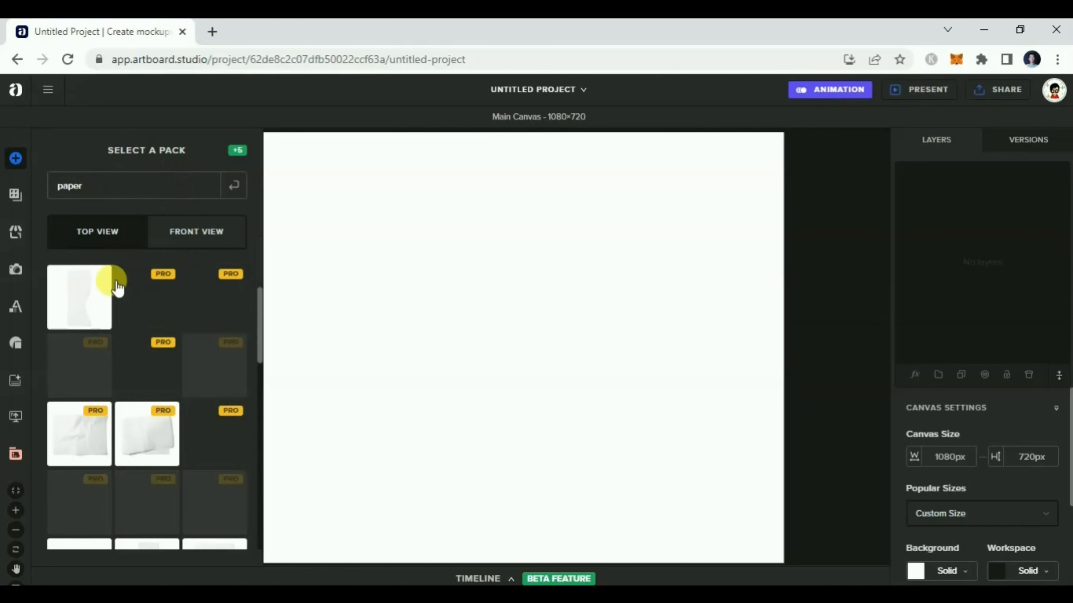
{"action": "scroll", "coordinate": [186, 386], "scroll_direction": "down", "scroll_amount": 5}
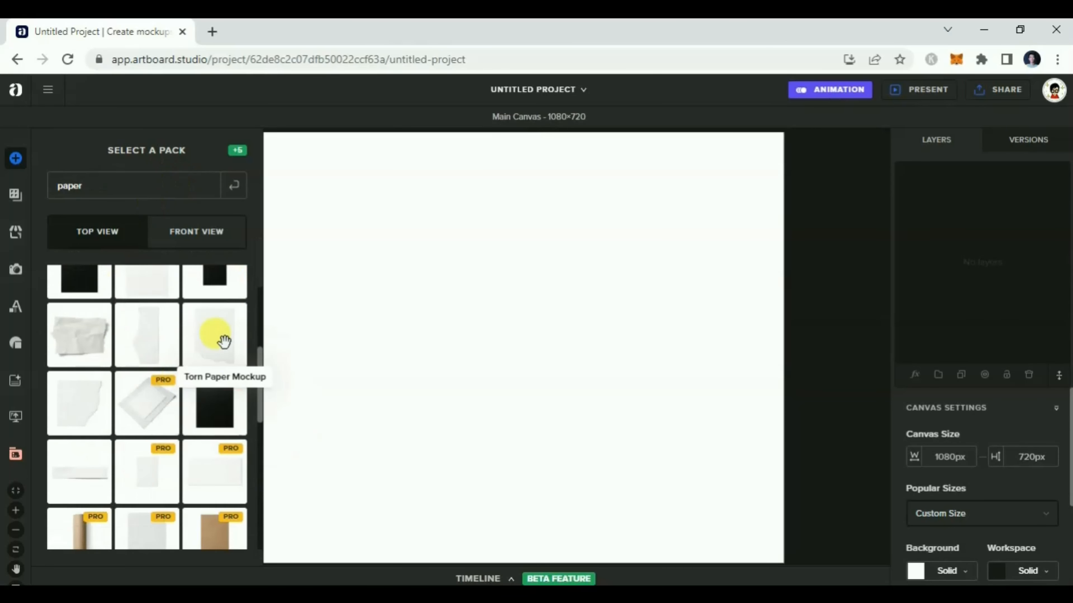
{"action": "left_click", "coordinate": [224, 341]}
{"action": "left_click_drag", "start_coordinate": [226, 343], "coordinate": [624, 285]}
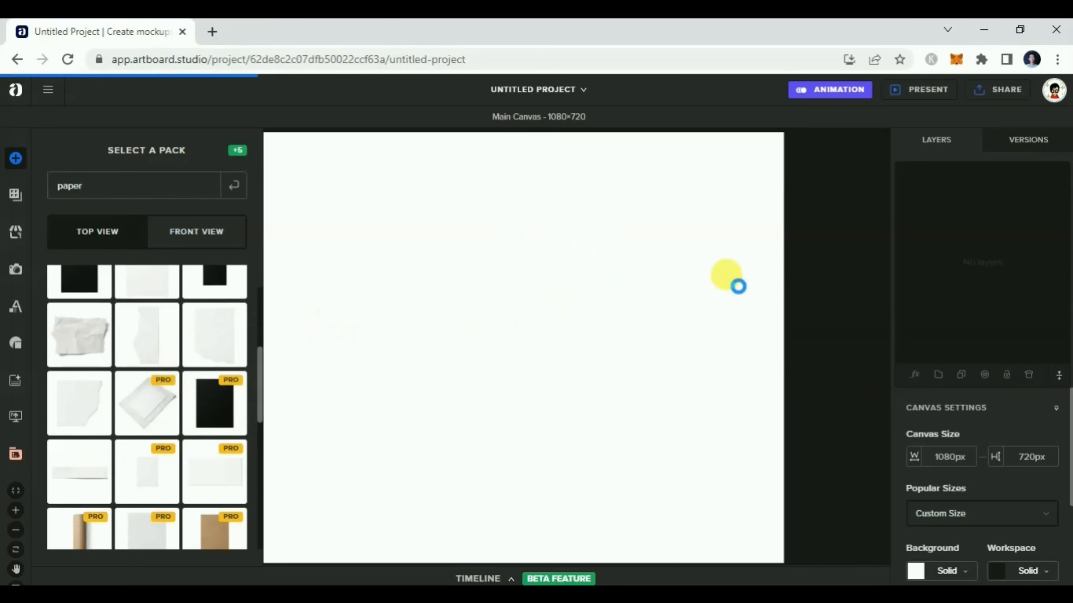
Enlarge the torn paper and tilt it counter-clockwise so that it runs off the canvas's lower-right corner.
{"action": "left_click_drag", "start_coordinate": [511, 224], "coordinate": [671, 243]}
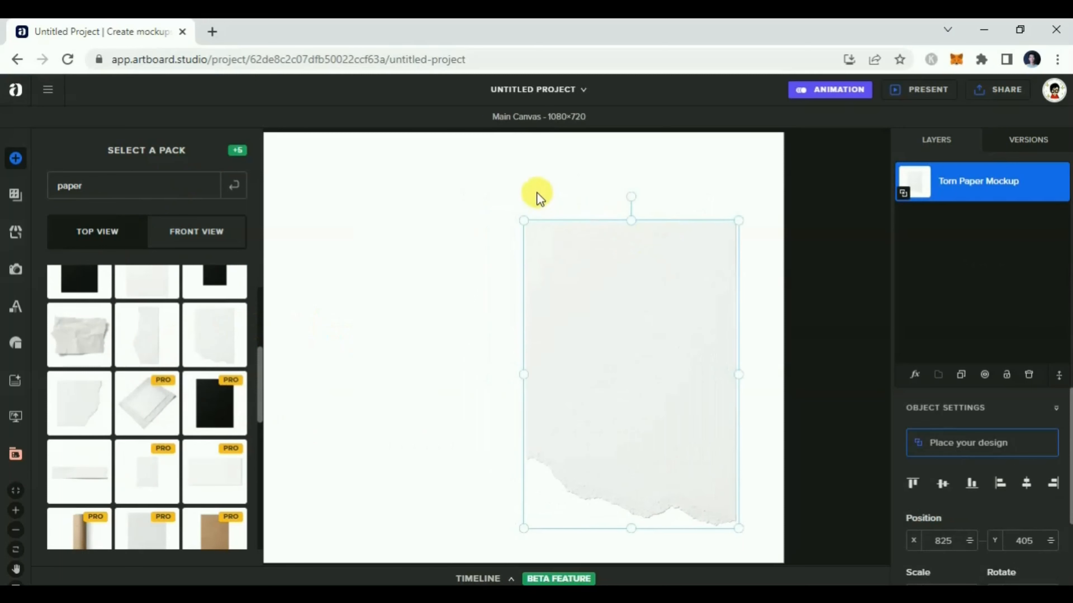
{"action": "left_click_drag", "start_coordinate": [631, 194], "coordinate": [563, 256]}
{"action": "left_click_drag", "start_coordinate": [645, 189], "coordinate": [624, 97]}
{"action": "left_click_drag", "start_coordinate": [637, 274], "coordinate": [720, 357]}
{"action": "left_click", "coordinate": [819, 200]}
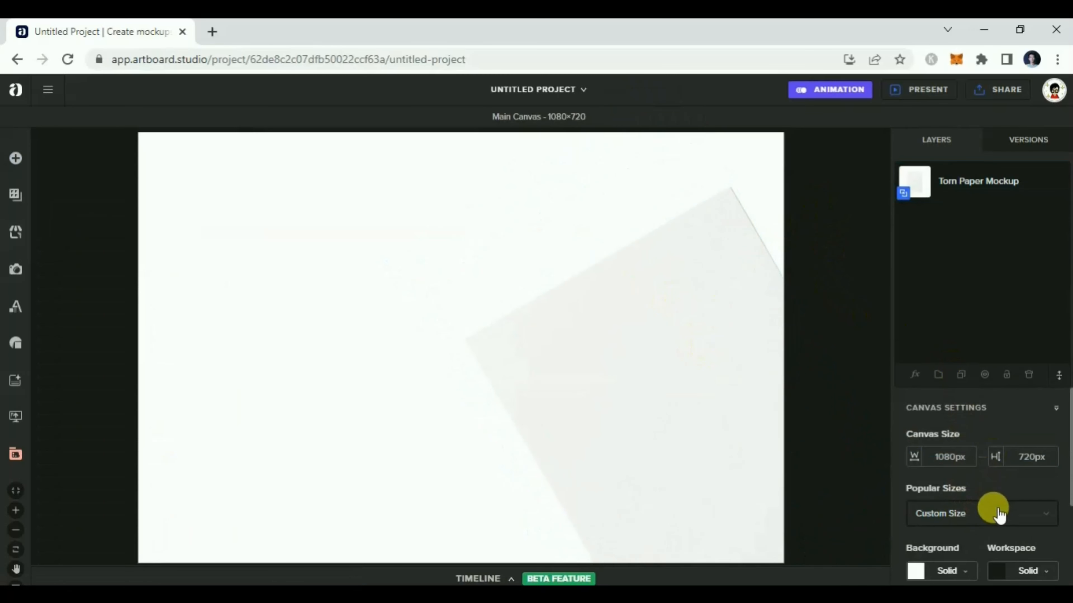
Set the canvas background to solid red, hex FF0000.
{"action": "scroll", "coordinate": [998, 514], "scroll_direction": "down", "scroll_amount": 2}
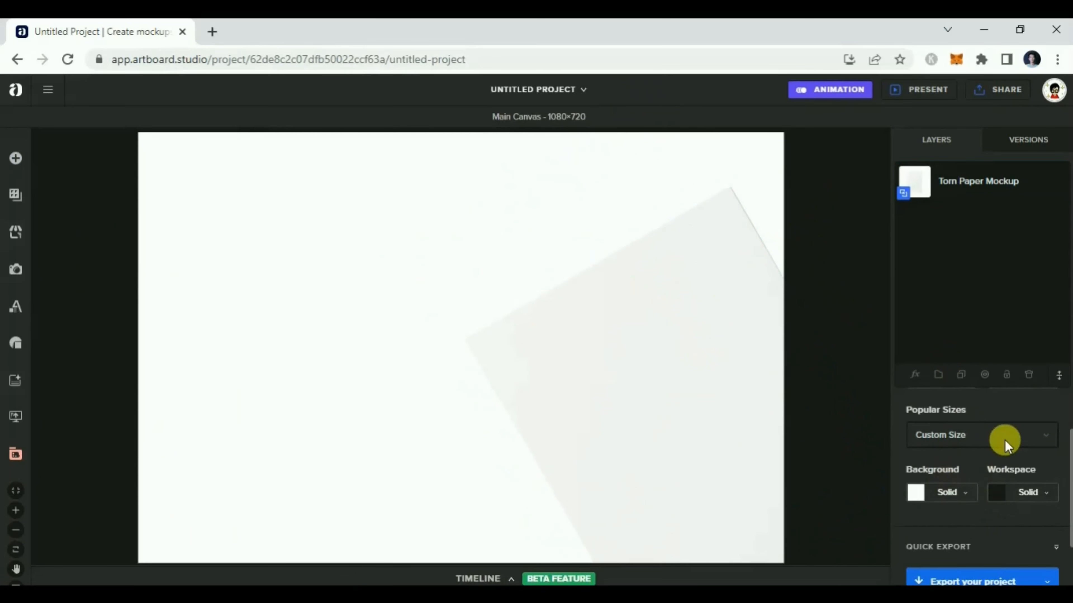
{"action": "left_click", "coordinate": [947, 493]}
{"action": "left_click", "coordinate": [879, 282]}
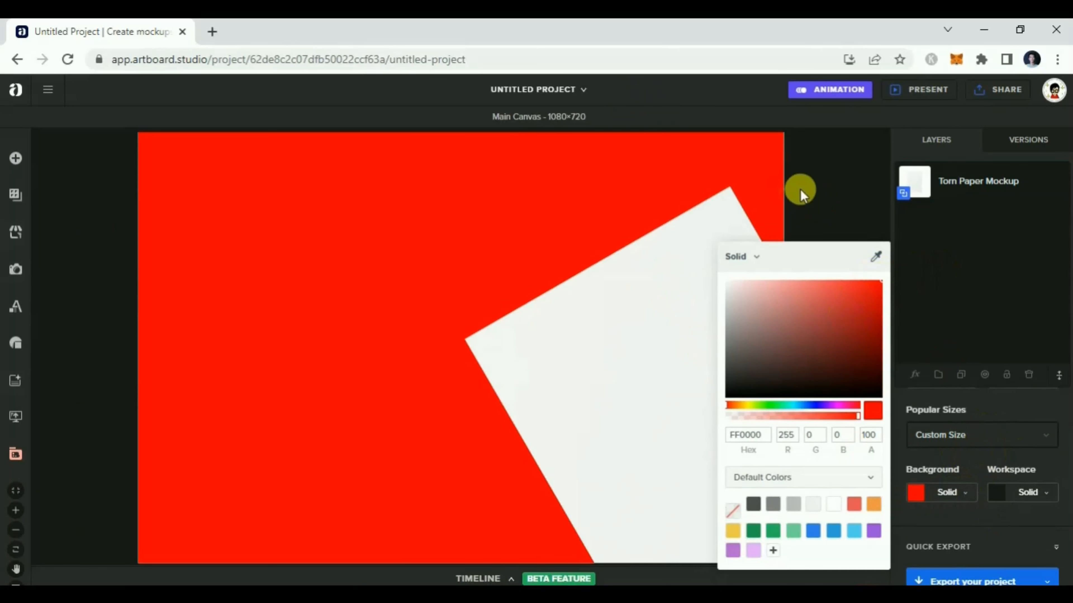
{"action": "left_click", "coordinate": [854, 187]}
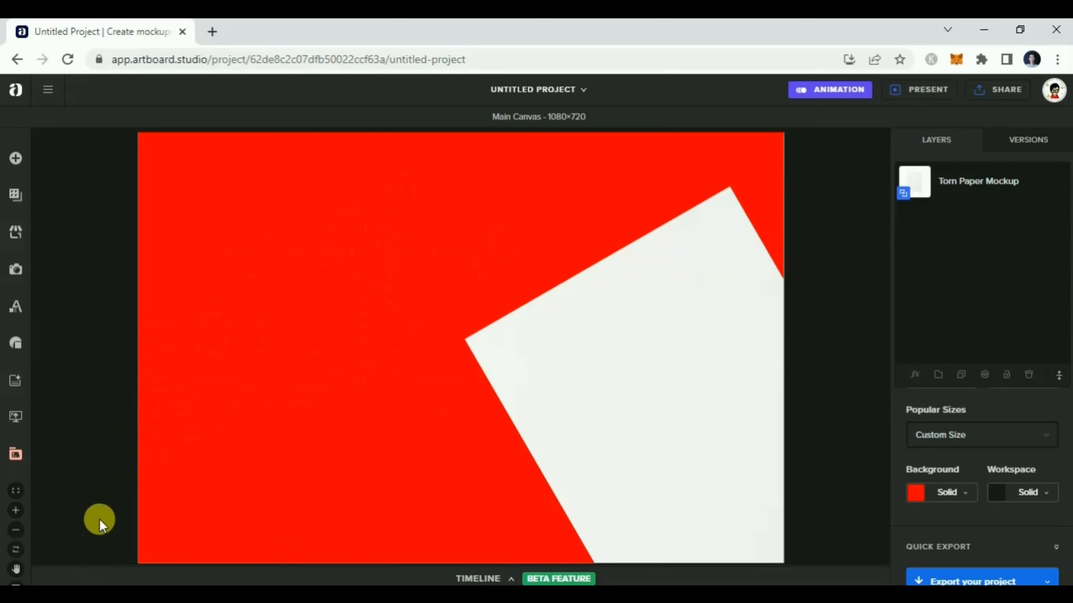
Add the black Boost Logotype-03 PNG from the boost folder to the red area at about X 291, Y 203, scaled to 28%.
{"action": "mouse_move", "coordinate": [171, 600]}
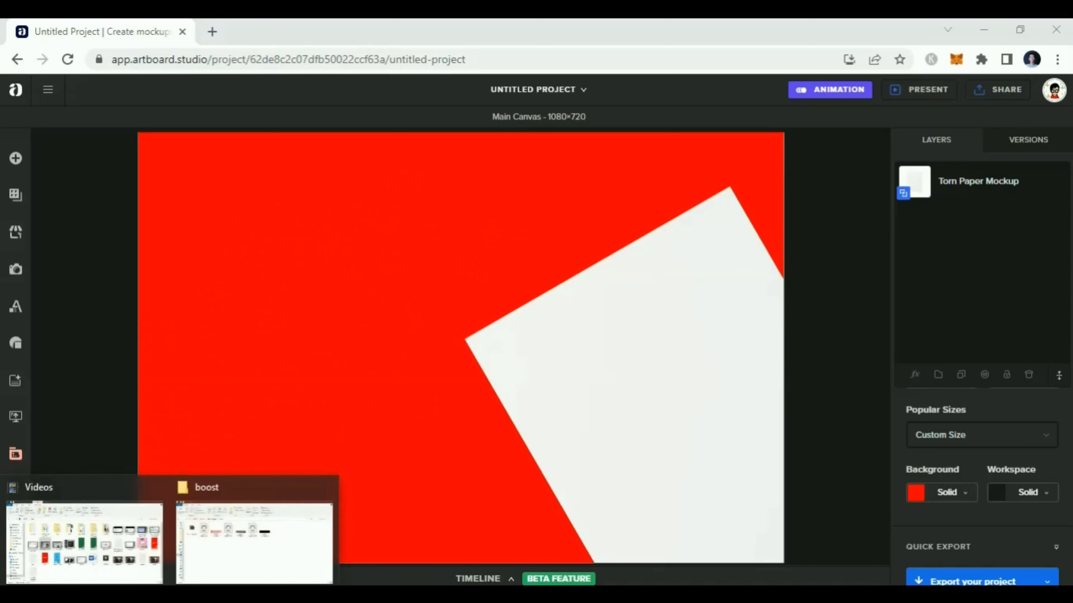
{"action": "left_click", "coordinate": [269, 515]}
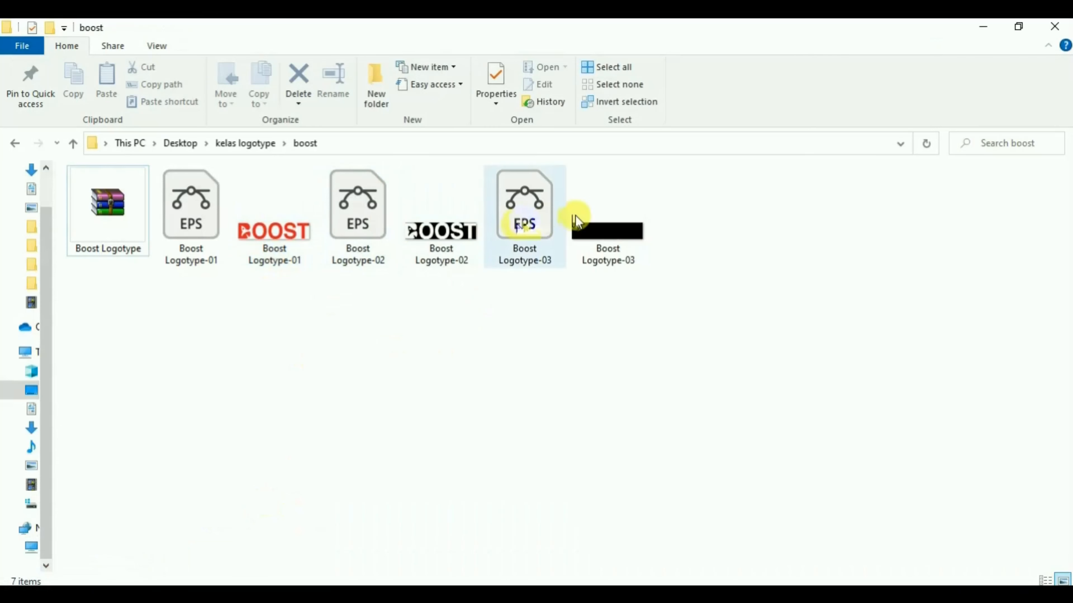
{"action": "left_click_drag", "start_coordinate": [617, 242], "coordinate": [299, 304]}
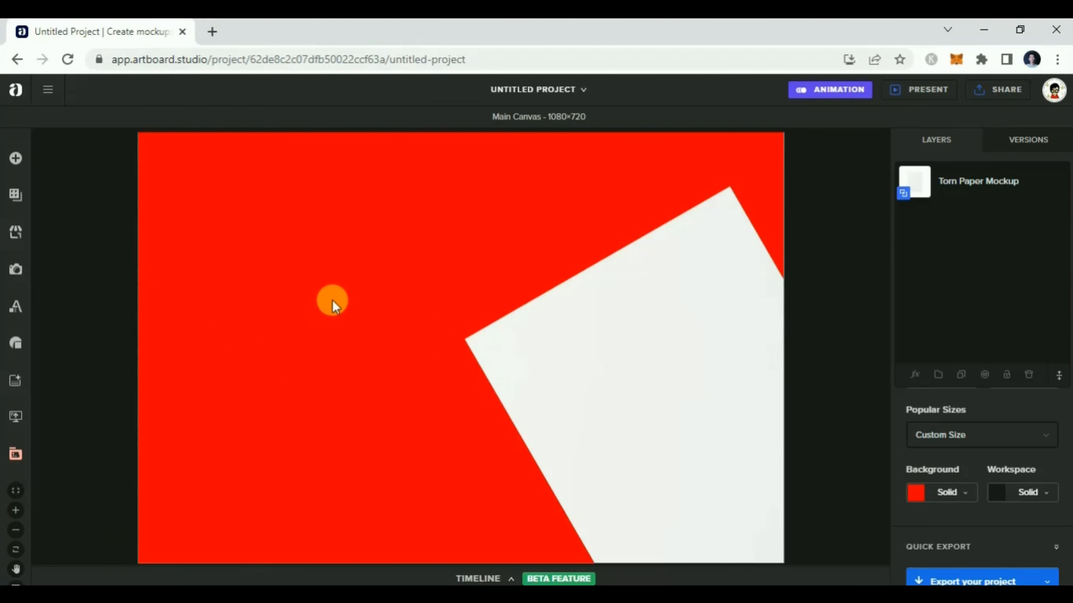
{"action": "left_click_drag", "start_coordinate": [773, 263], "coordinate": [405, 234]}
{"action": "mouse_move", "coordinate": [89, 585]}
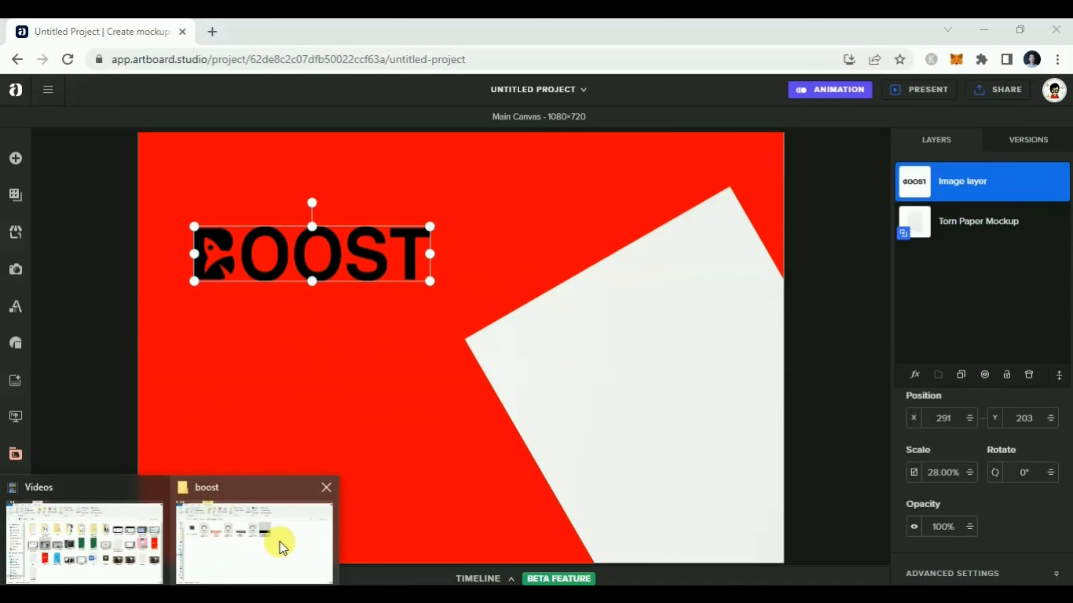
{"action": "left_click", "coordinate": [279, 547]}
{"action": "left_click", "coordinate": [449, 235]}
{"action": "mouse_move", "coordinate": [127, 567]}
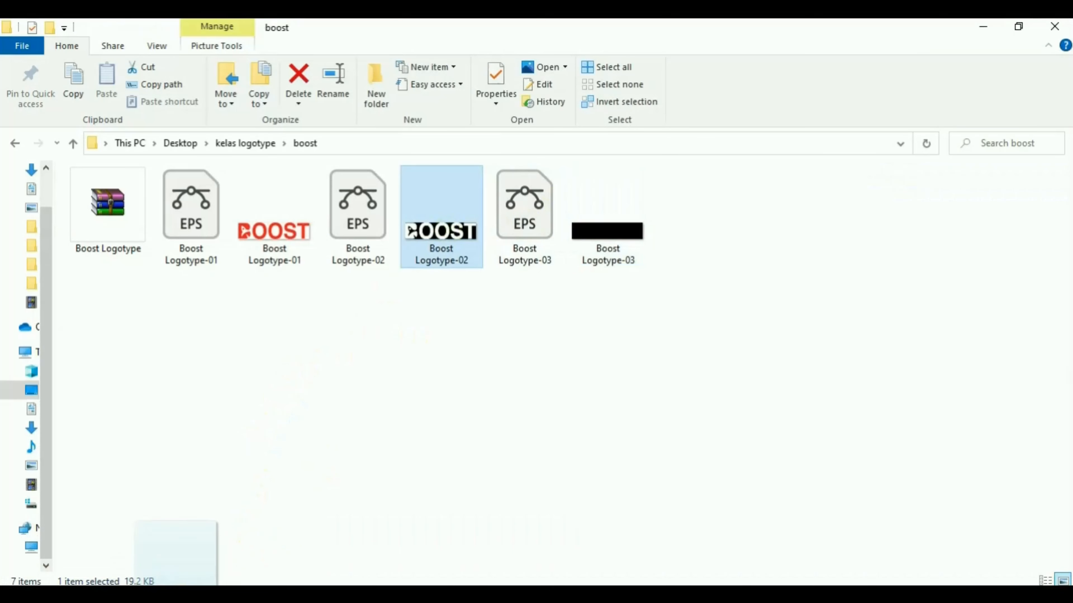
{"action": "left_click", "coordinate": [169, 558]}
{"action": "left_click_drag", "start_coordinate": [294, 348], "coordinate": [294, 347]}
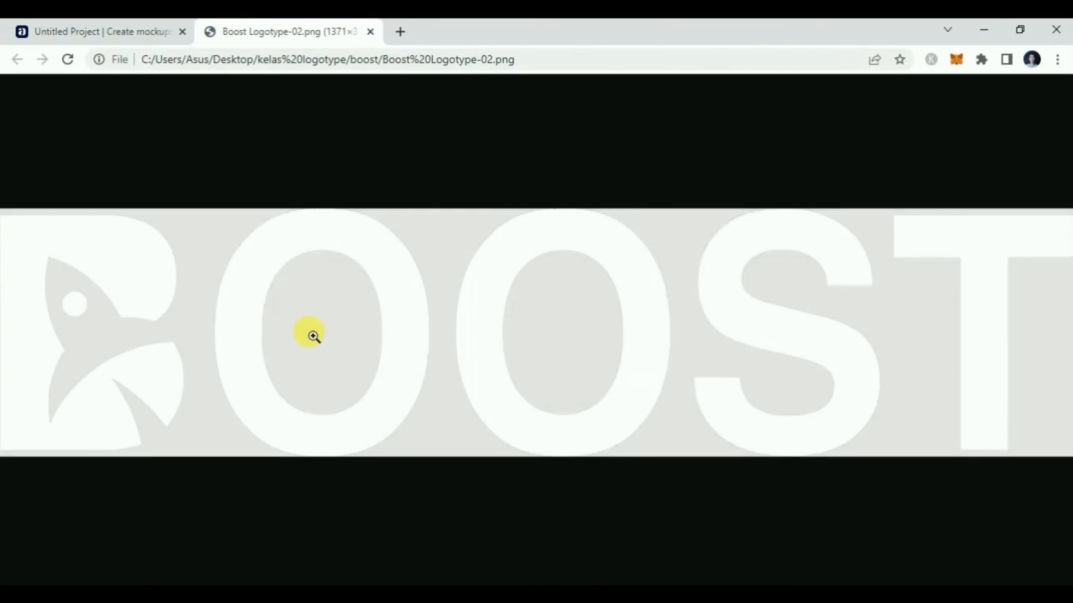
{"action": "left_click", "coordinate": [370, 31]}
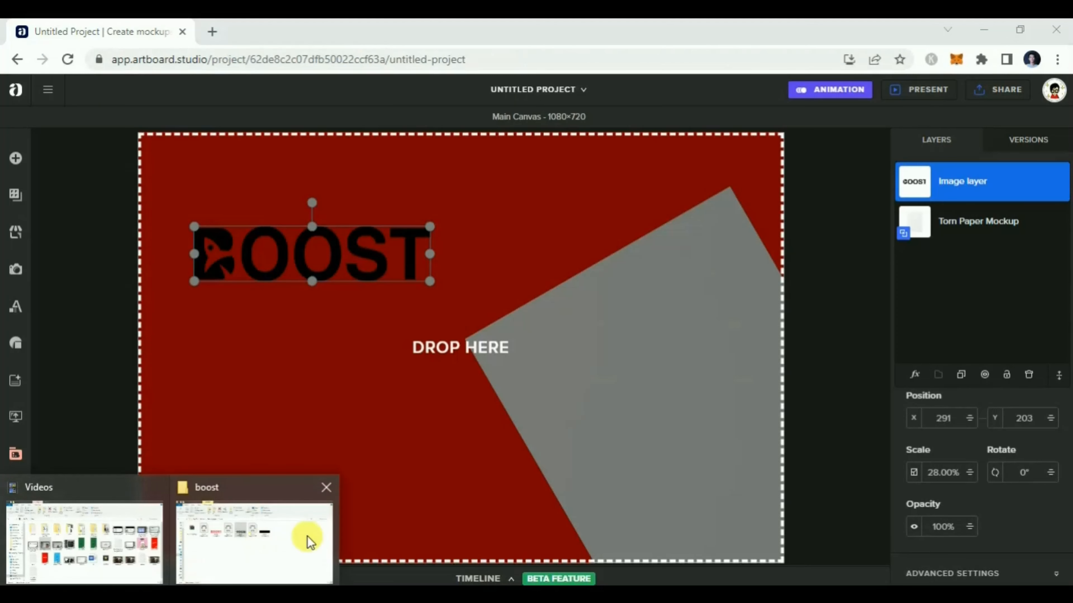
Add the white Boost Logotype-02 PNG below the black wordmark at about X 218, Y 310, scaled to 20%.
{"action": "left_click", "coordinate": [307, 537]}
{"action": "left_click_drag", "start_coordinate": [442, 216], "coordinate": [293, 362]}
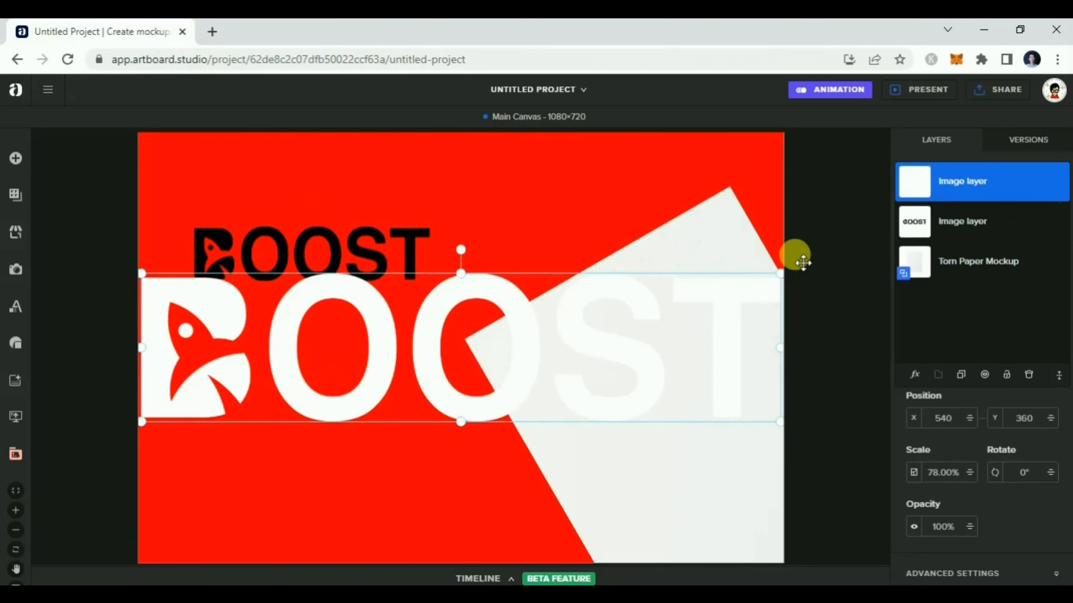
{"action": "left_click_drag", "start_coordinate": [772, 269], "coordinate": [283, 317]}
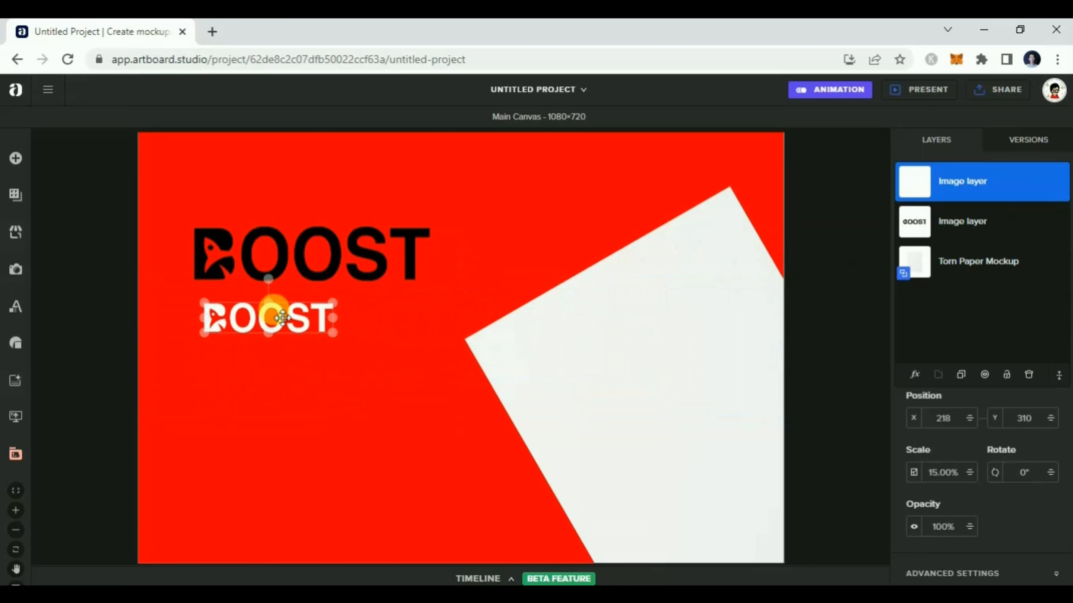
{"action": "left_click_drag", "start_coordinate": [351, 339], "coordinate": [353, 333]}
Delete the black and the white BOOST wordmarks from the canvas.
{"action": "left_click", "coordinate": [342, 256]}
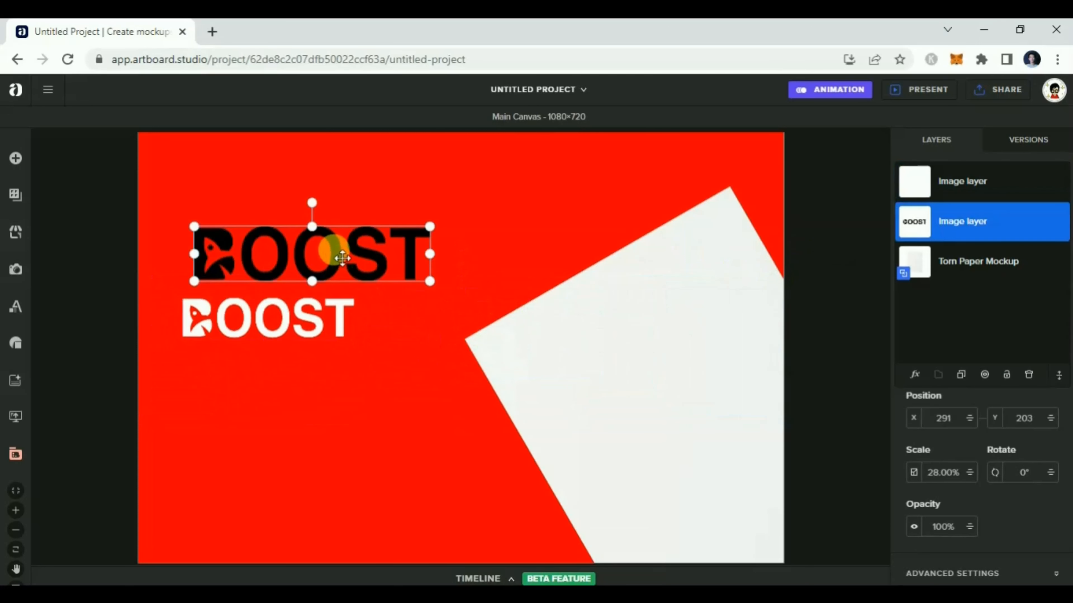
{"action": "key", "text": "Delete"}
{"action": "left_click", "coordinate": [344, 305]}
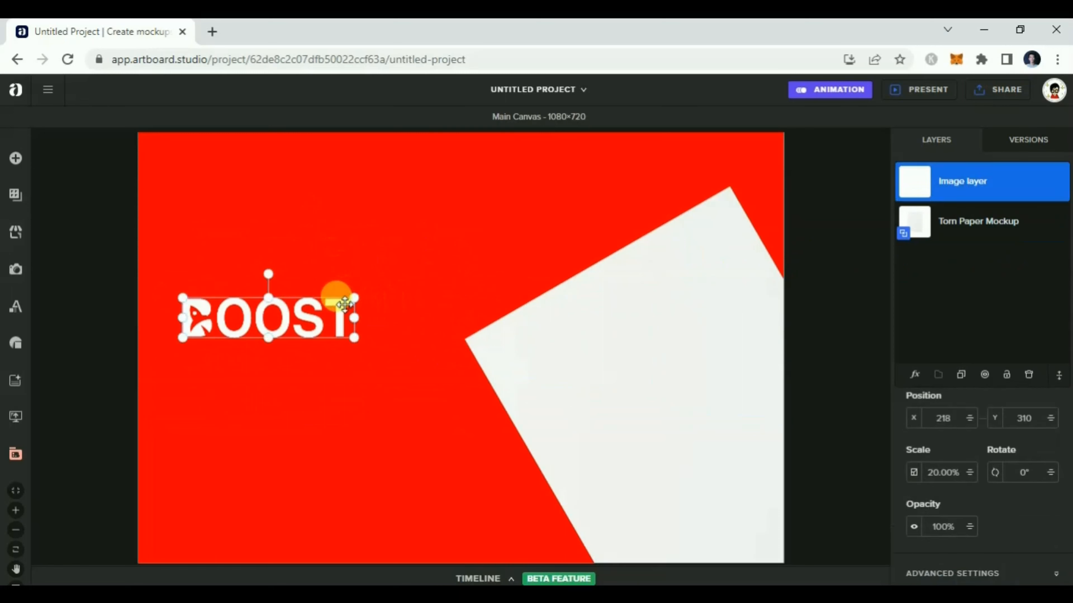
{"action": "key", "text": "Delete"}
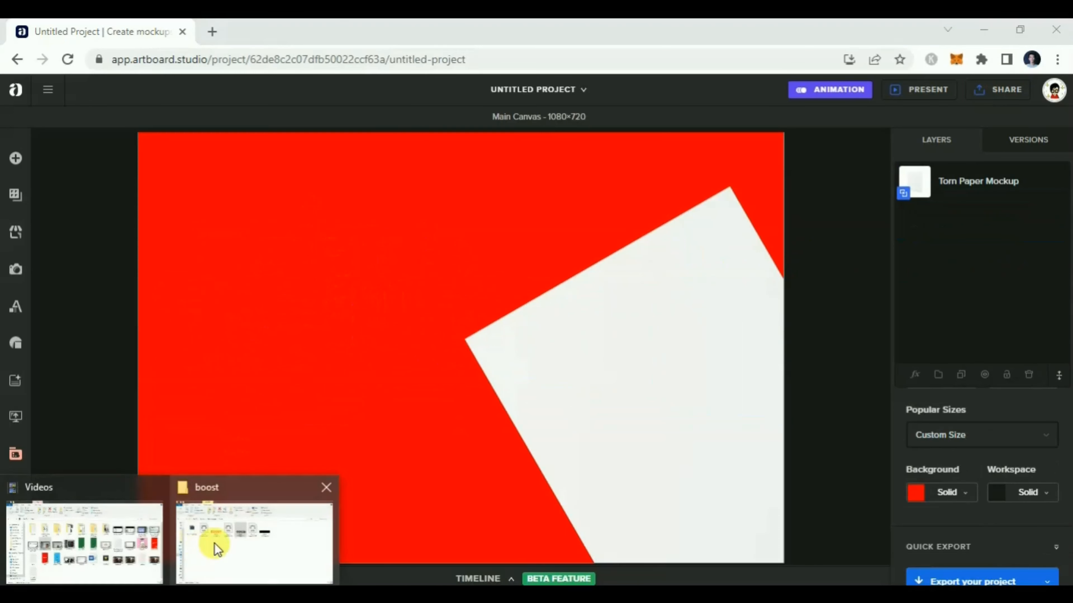
Add the white Boost Logotype-02 PNG, shrink it and place it on the red area at about X 227, Y 223.
{"action": "left_click", "coordinate": [214, 544]}
{"action": "left_click_drag", "start_coordinate": [434, 233], "coordinate": [335, 289]}
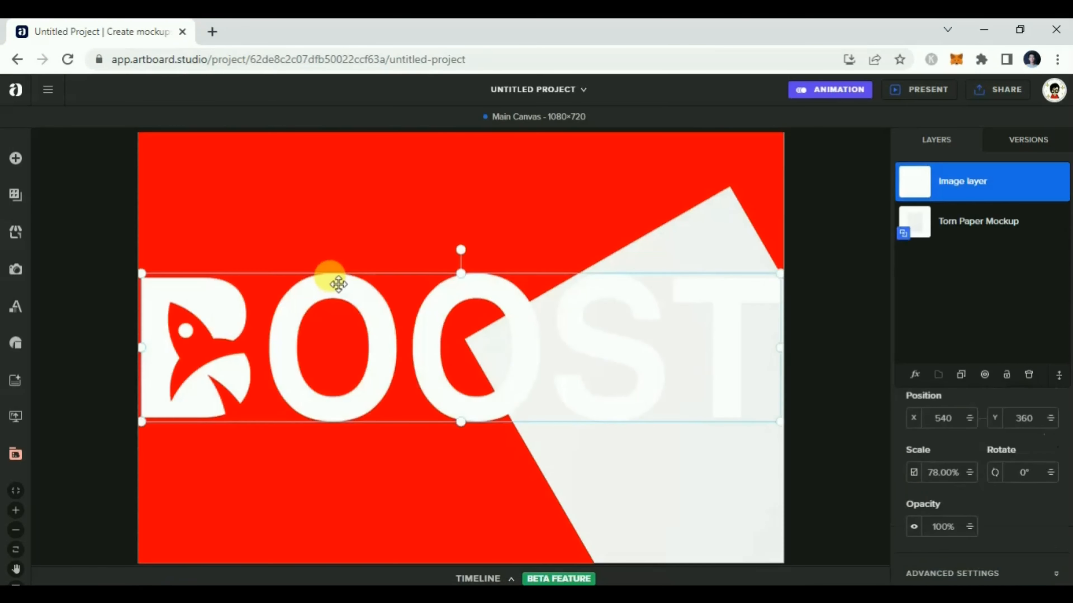
{"action": "left_click_drag", "start_coordinate": [184, 278], "coordinate": [202, 240]}
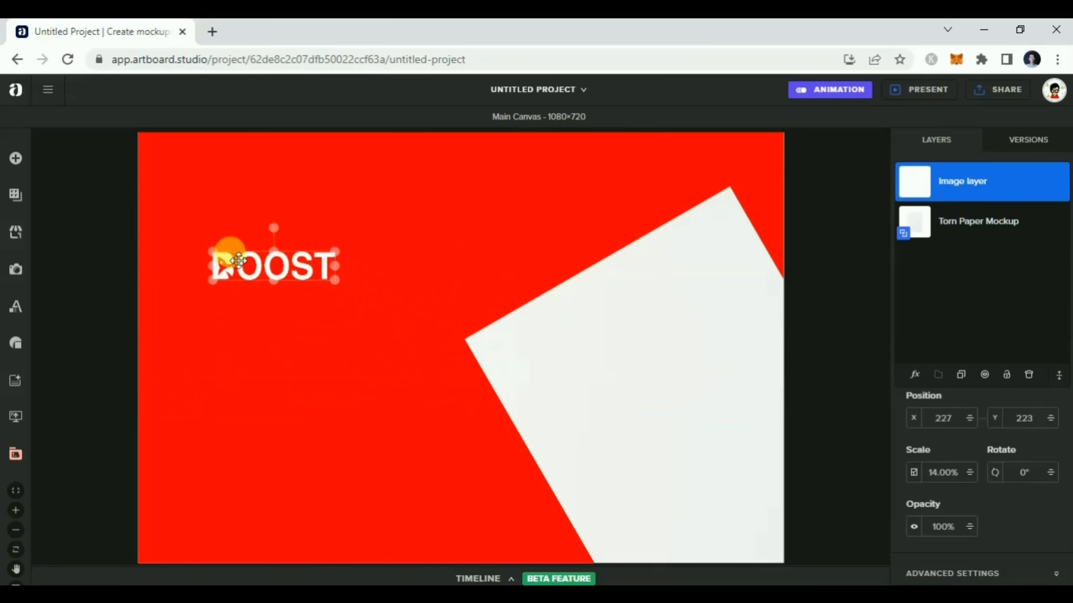
{"action": "left_click_drag", "start_coordinate": [333, 279], "coordinate": [342, 280]}
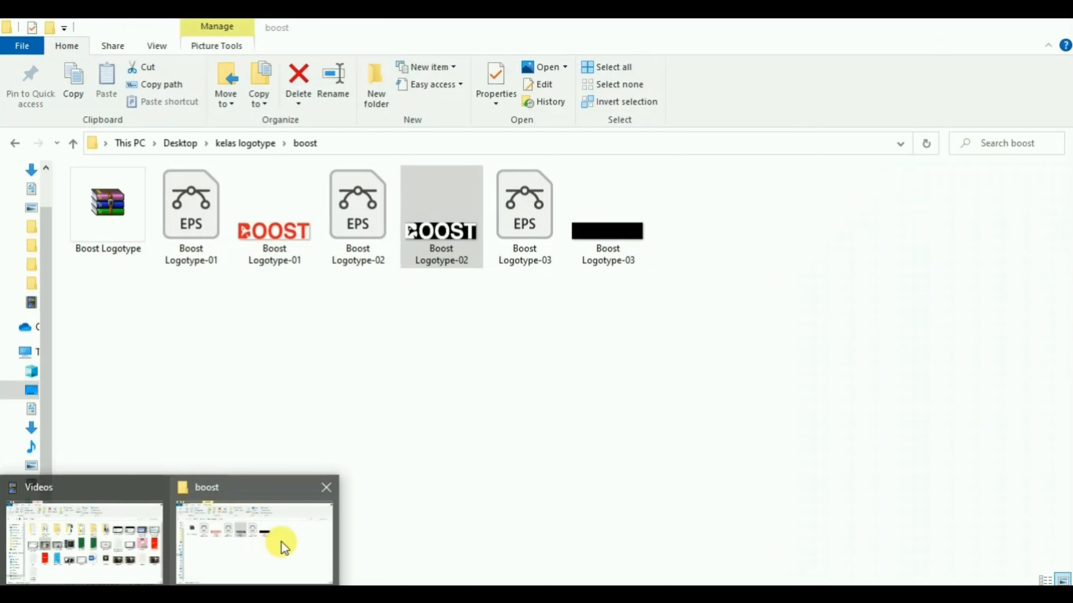
Add the red Boost Logotype-01 PNG, scale it to about 13%, rotate it to 331° and place it on the torn paper's upper part.
{"action": "left_click", "coordinate": [280, 544]}
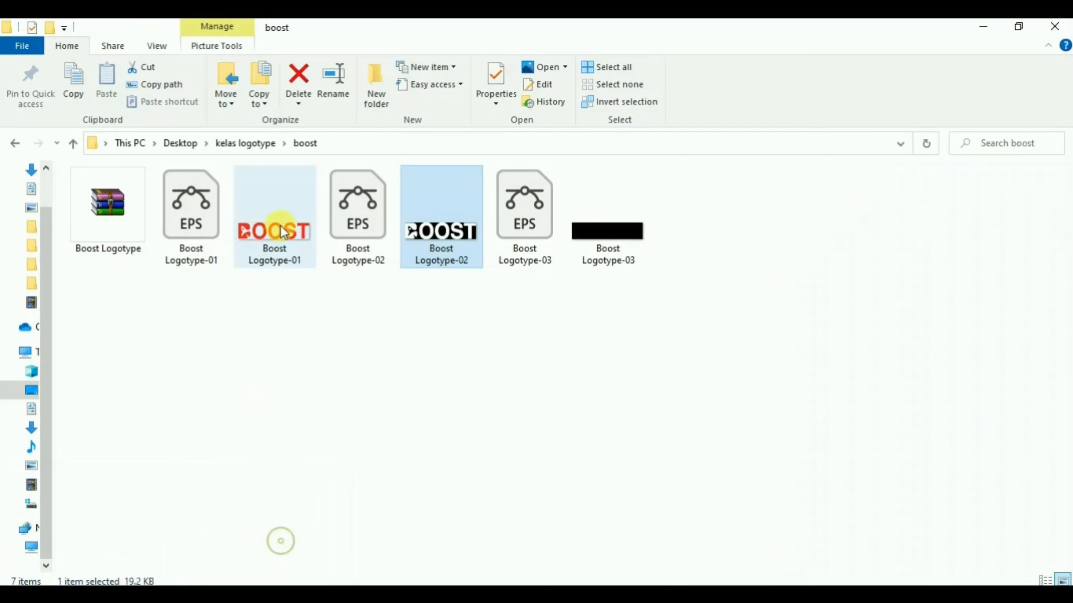
{"action": "left_click_drag", "start_coordinate": [275, 224], "coordinate": [588, 355]}
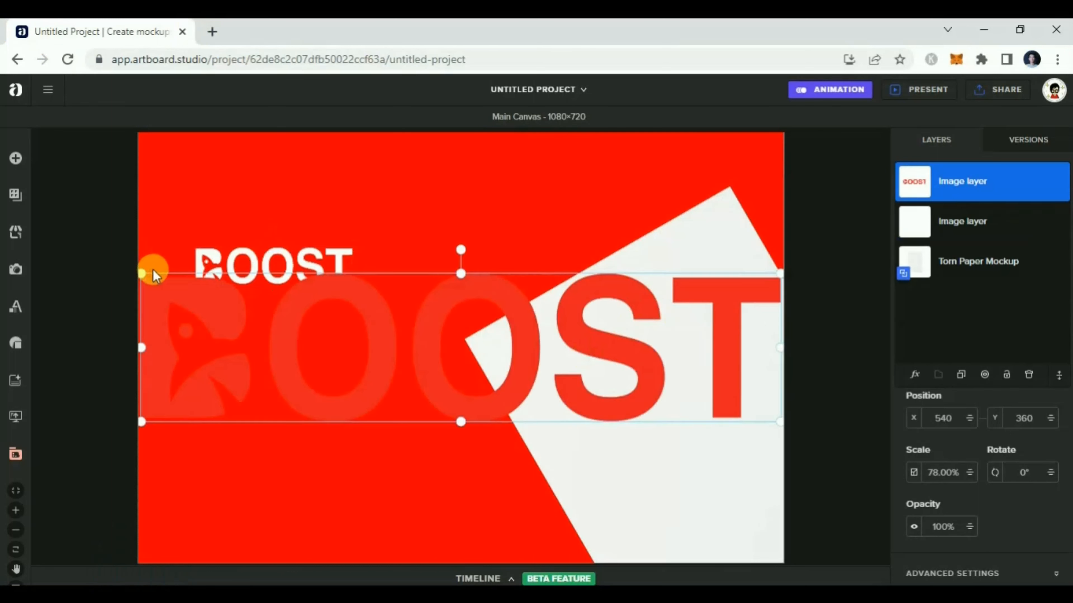
{"action": "left_click_drag", "start_coordinate": [143, 267], "coordinate": [427, 289]}
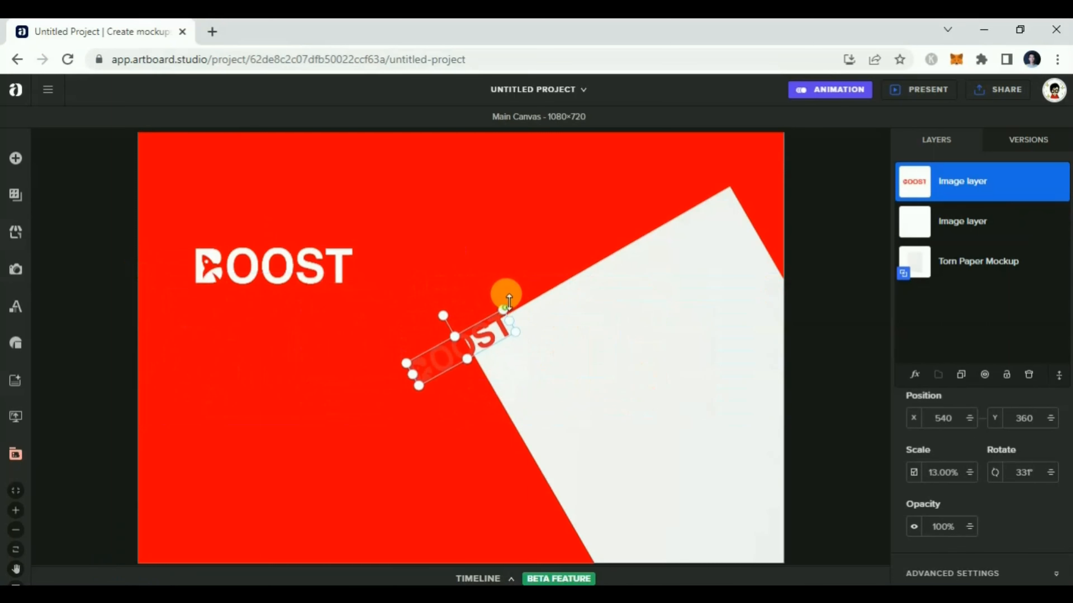
{"action": "left_click_drag", "start_coordinate": [508, 301], "coordinate": [663, 270]}
{"action": "left_click", "coordinate": [517, 220]}
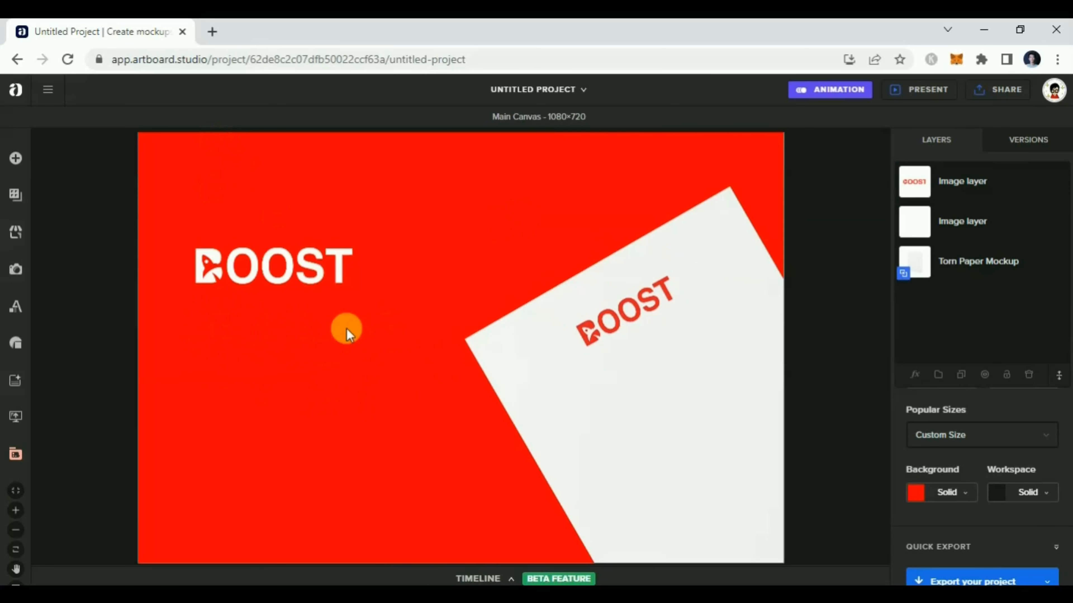
Open the Lorem Ipsum site (es.lipsum.com) in a new browser tab and copy the standard passage used since 1500.
{"action": "middle_click", "coordinate": [213, 32]}
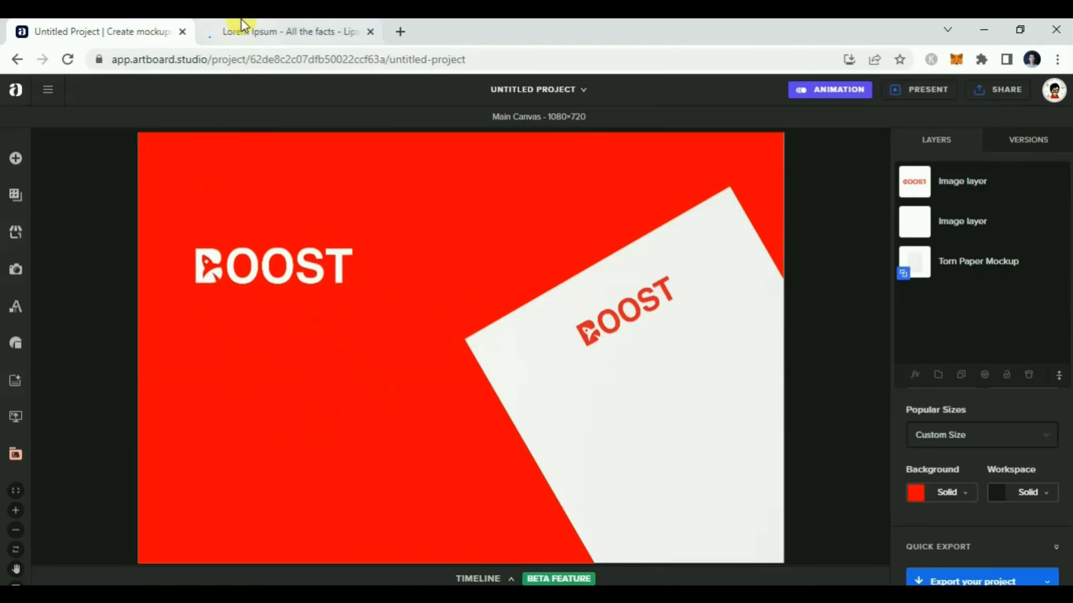
{"action": "left_click", "coordinate": [237, 31]}
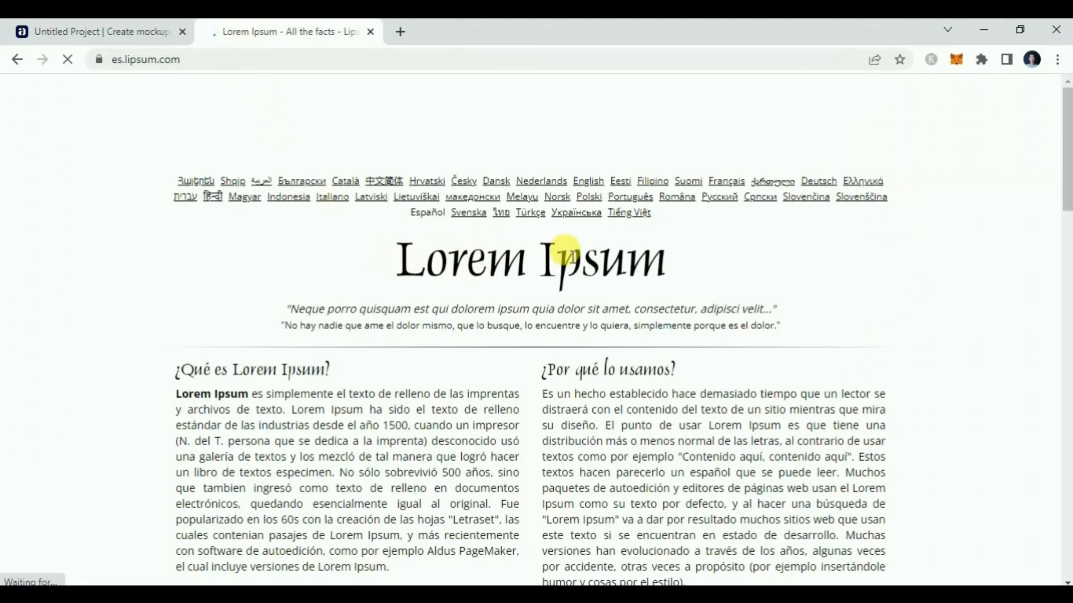
{"action": "scroll", "coordinate": [242, 331], "scroll_direction": "down", "scroll_amount": 15}
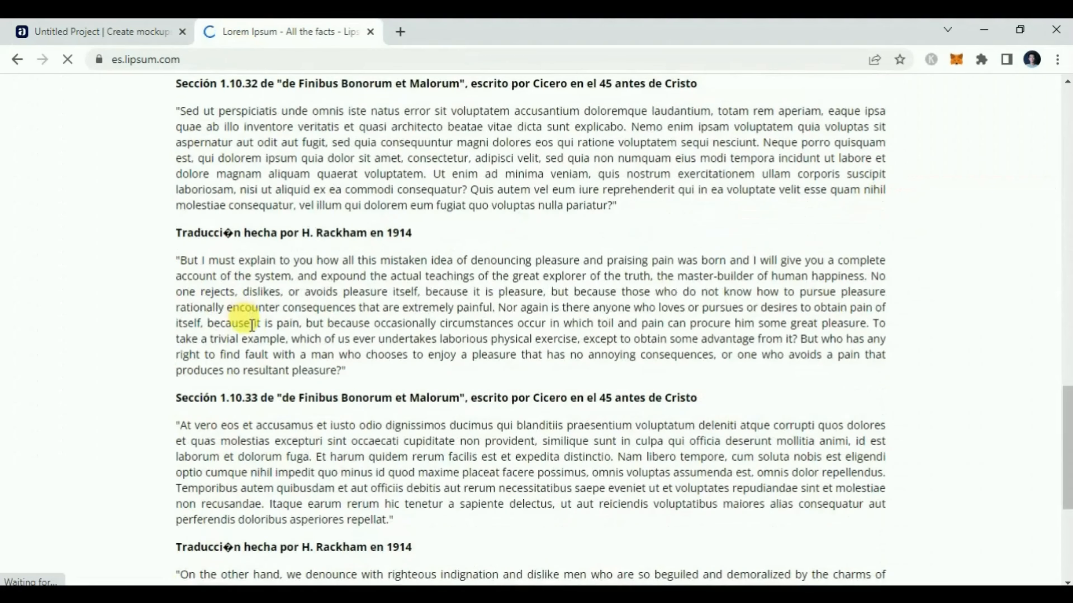
{"action": "scroll", "coordinate": [249, 322], "scroll_direction": "up", "scroll_amount": 7}
{"action": "scroll", "coordinate": [238, 277], "scroll_direction": "down", "scroll_amount": 14}
{"action": "scroll", "coordinate": [240, 281], "scroll_direction": "up", "scroll_amount": 2}
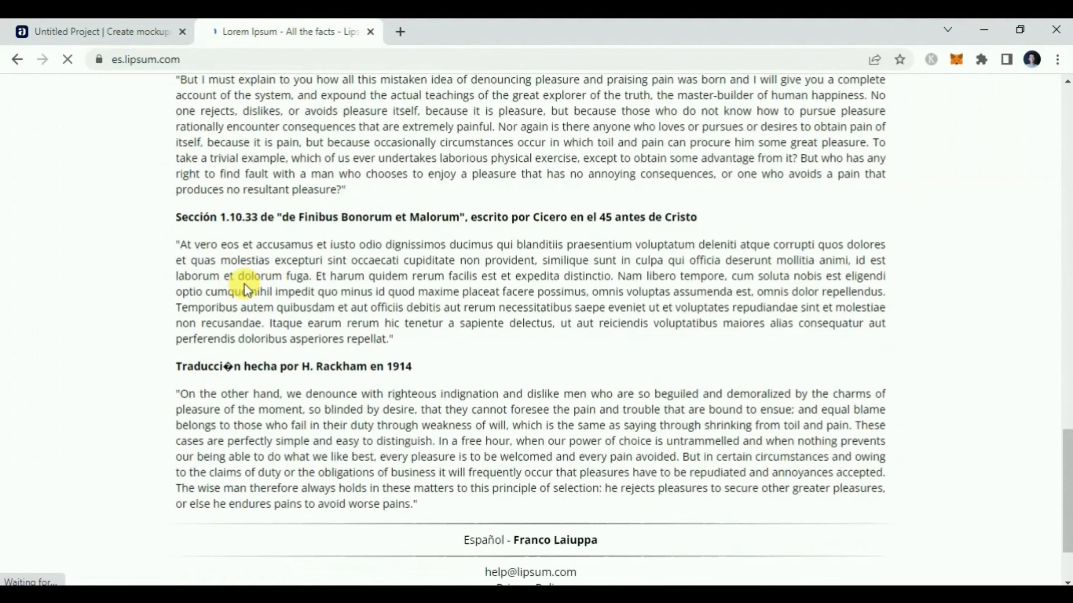
{"action": "scroll", "coordinate": [228, 254], "scroll_direction": "up", "scroll_amount": 7}
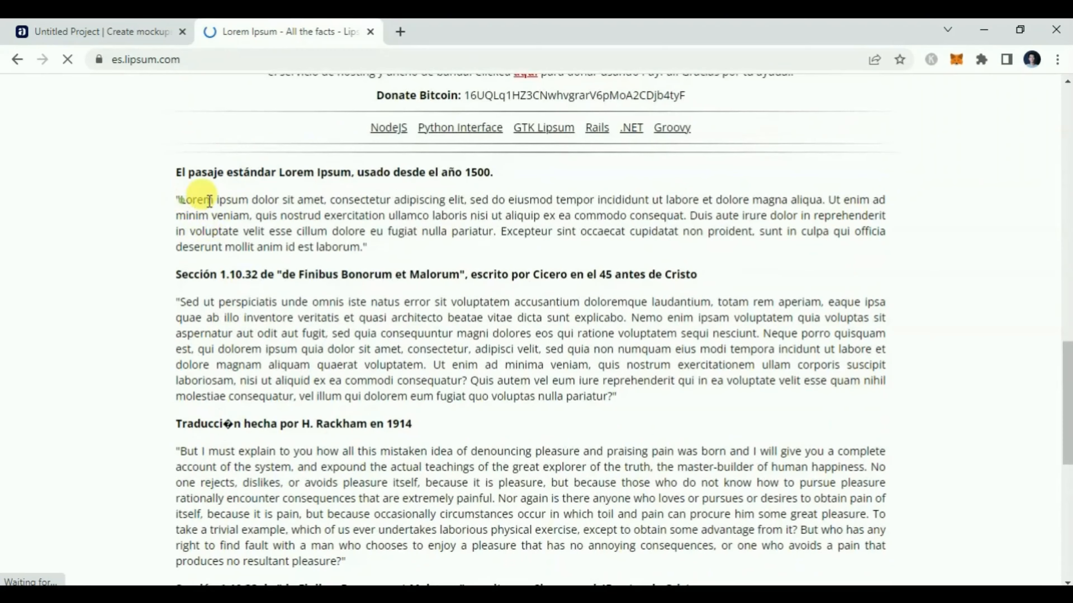
{"action": "left_click_drag", "start_coordinate": [209, 201], "coordinate": [354, 248]}
{"action": "right_click", "coordinate": [364, 240]}
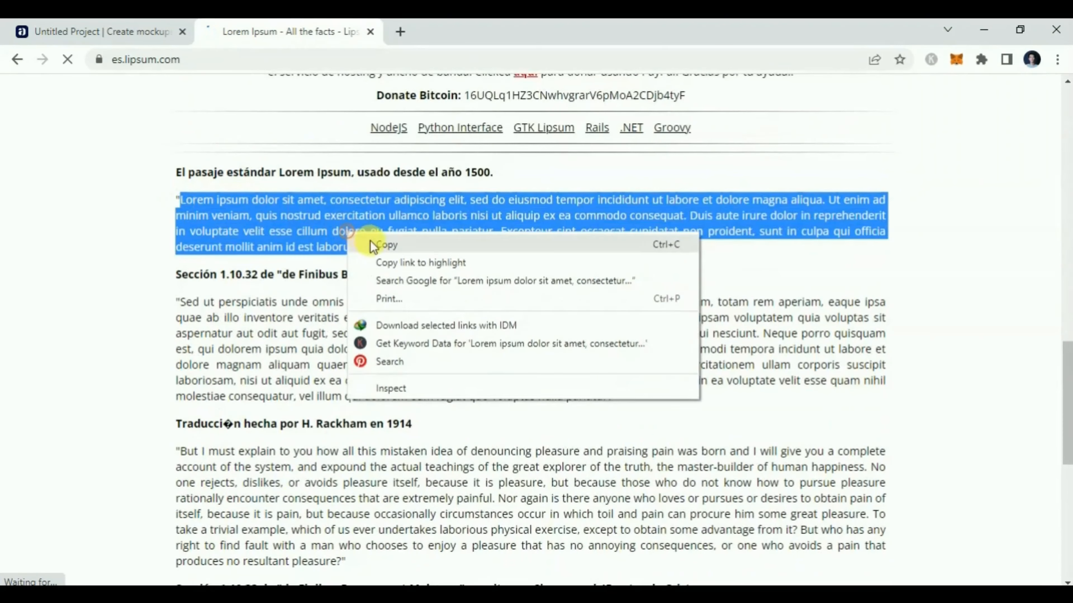
{"action": "left_click", "coordinate": [376, 245]}
Return to the Artboard Studio project, add a simple text layer and replace its placeholder with the copied Lorem Ipsum passage.
{"action": "left_click", "coordinate": [143, 31]}
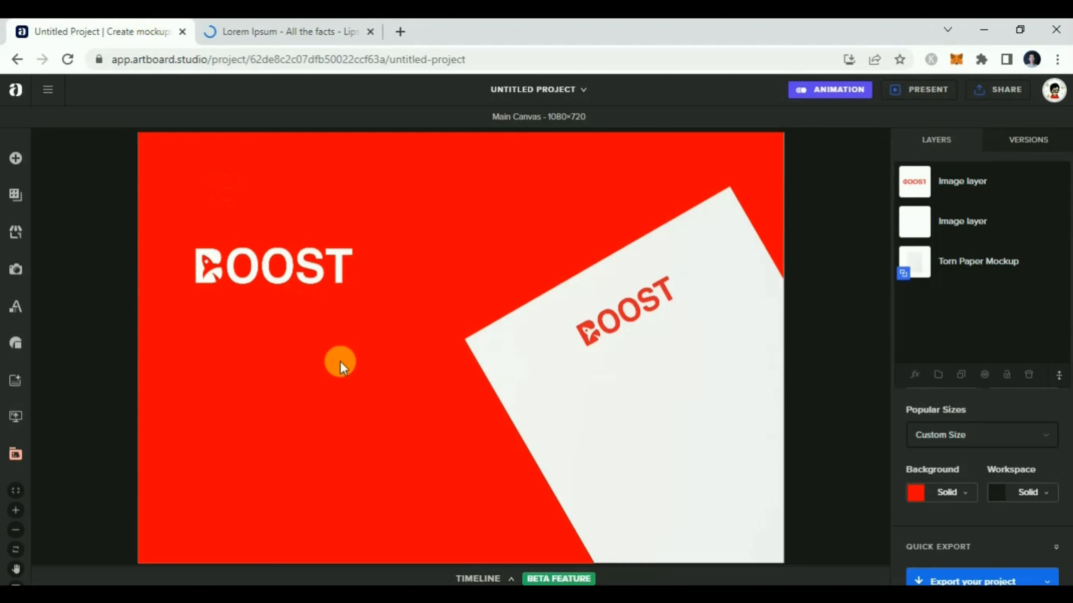
{"action": "key", "text": "ctrl+v"}
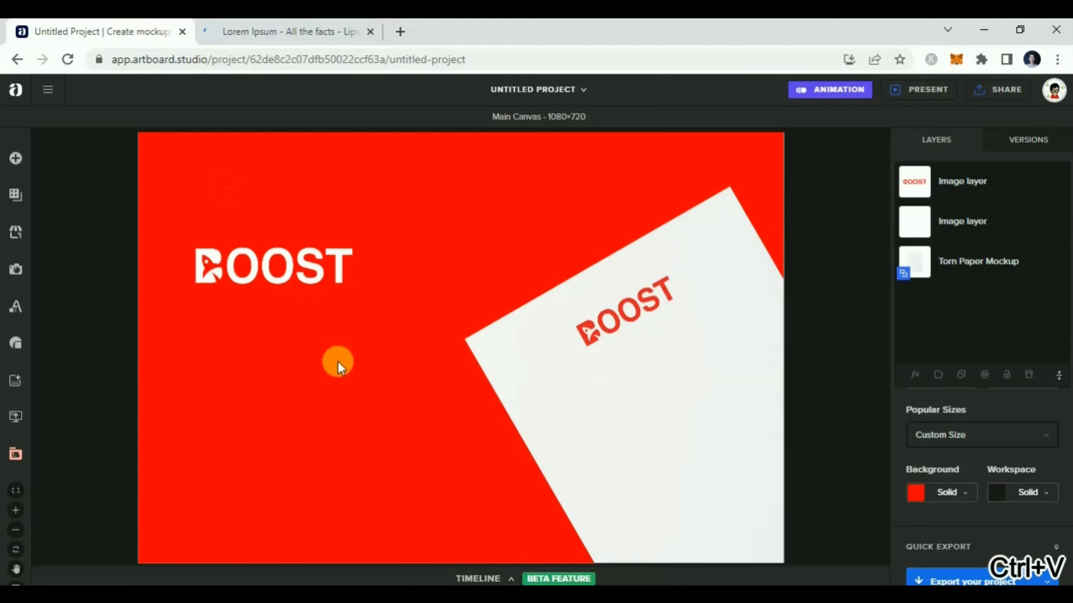
{"action": "left_click", "coordinate": [16, 311]}
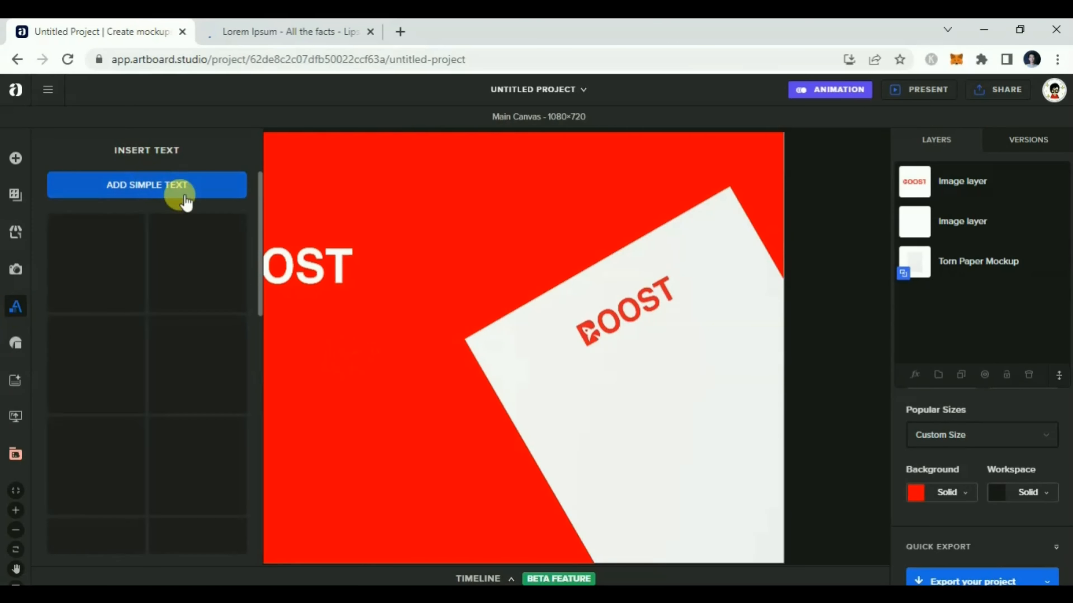
{"action": "left_click", "coordinate": [202, 184]}
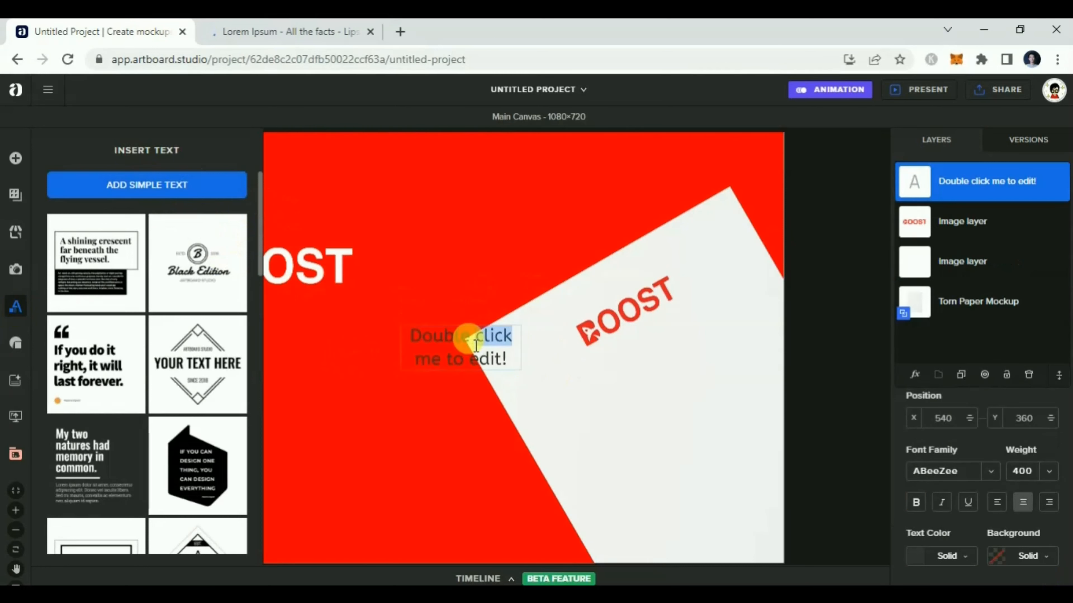
{"action": "key", "text": "ctrl+a"}
{"action": "key", "text": "ctrl+v"}
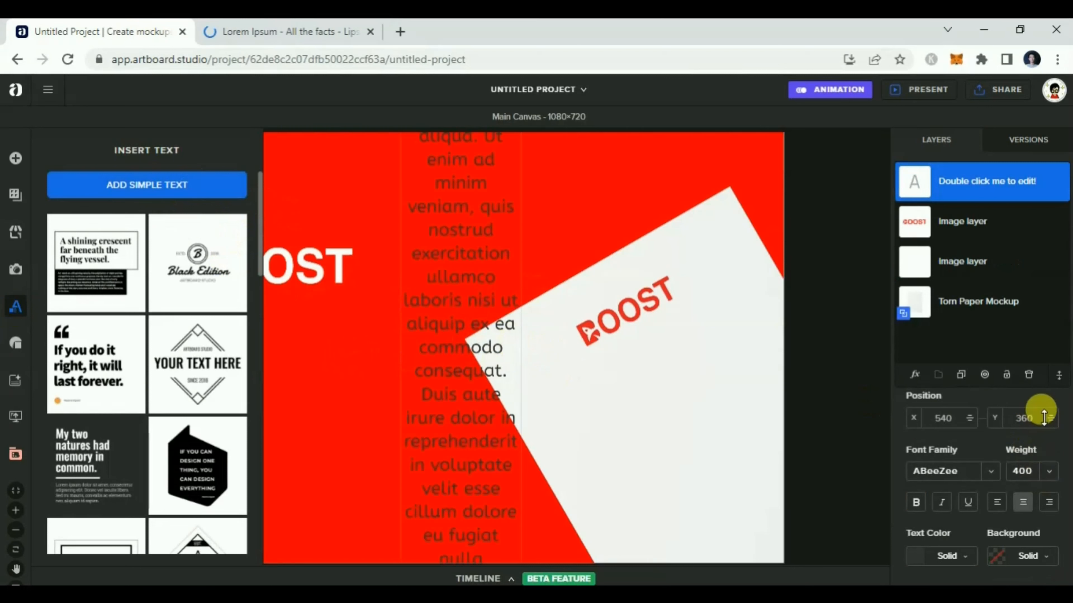
Try to set the text layer's font size to 12 px and its text color to white without selecting the text.
{"action": "left_click", "coordinate": [1048, 471]}
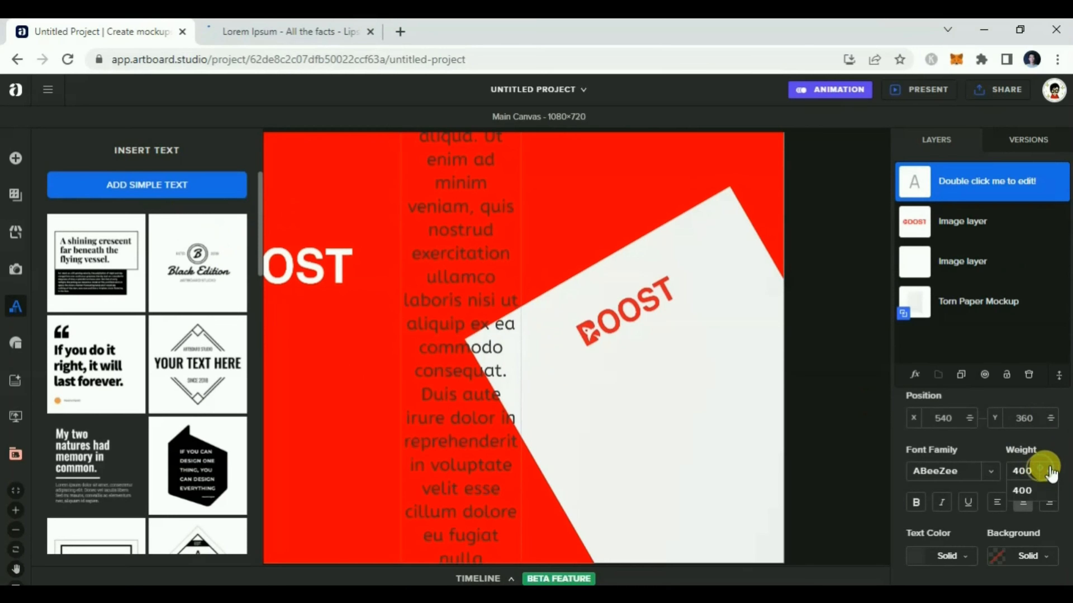
{"action": "left_click", "coordinate": [1048, 471]}
{"action": "scroll", "coordinate": [992, 484], "scroll_direction": "down", "scroll_amount": 4}
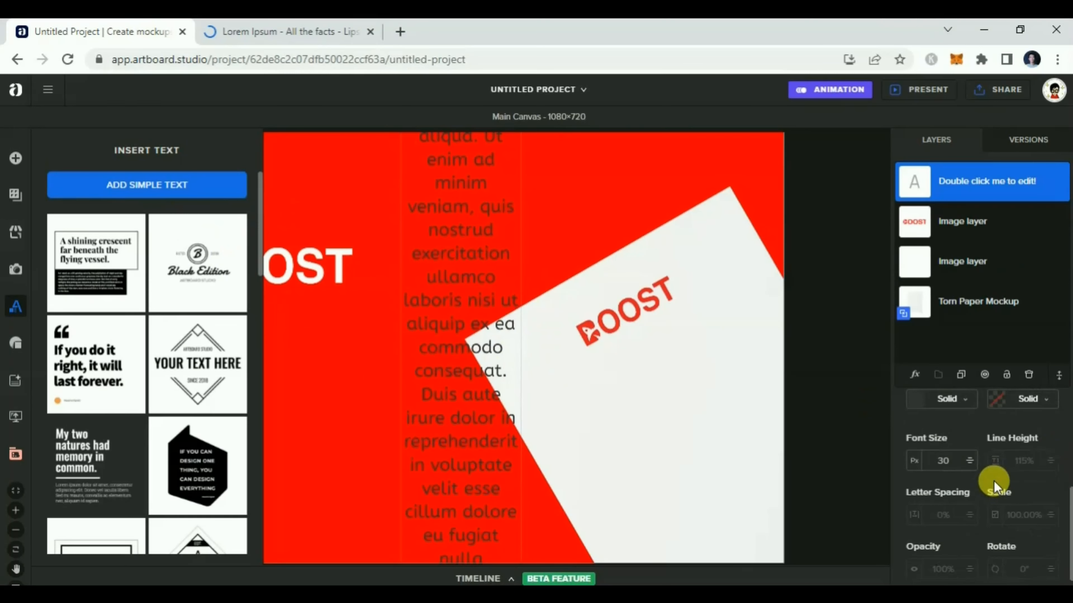
{"action": "left_click", "coordinate": [969, 460]}
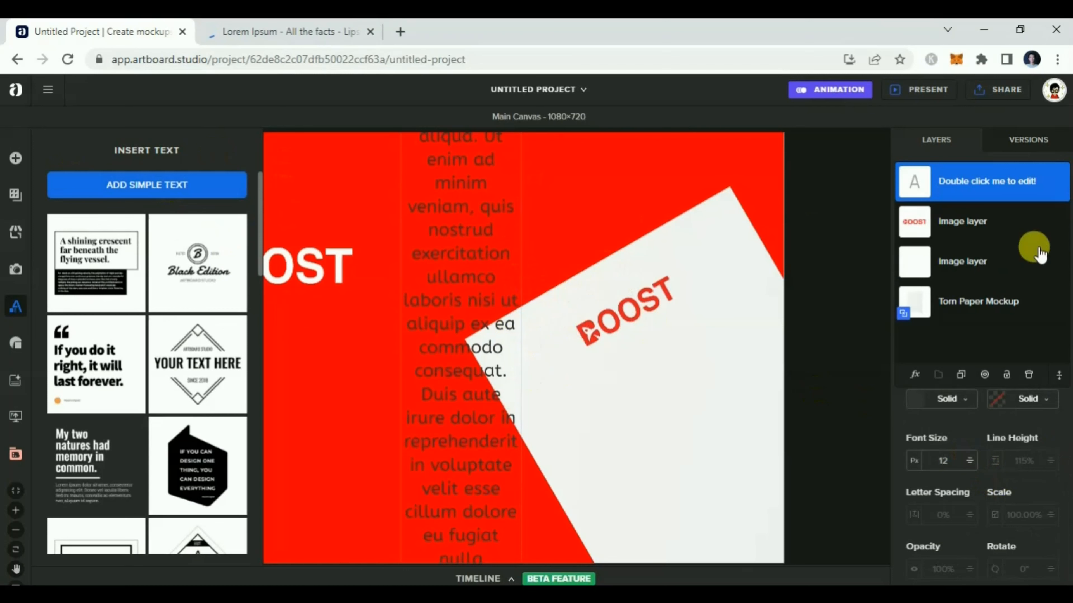
{"action": "double_click", "coordinate": [941, 460]}
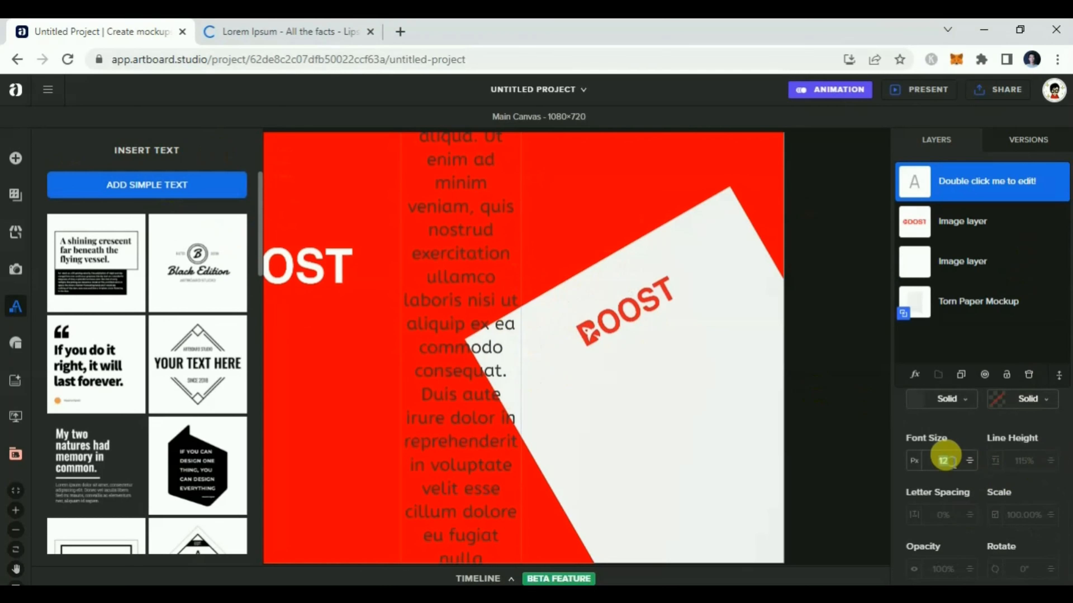
{"action": "scroll", "coordinate": [985, 451], "scroll_direction": "up", "scroll_amount": 3}
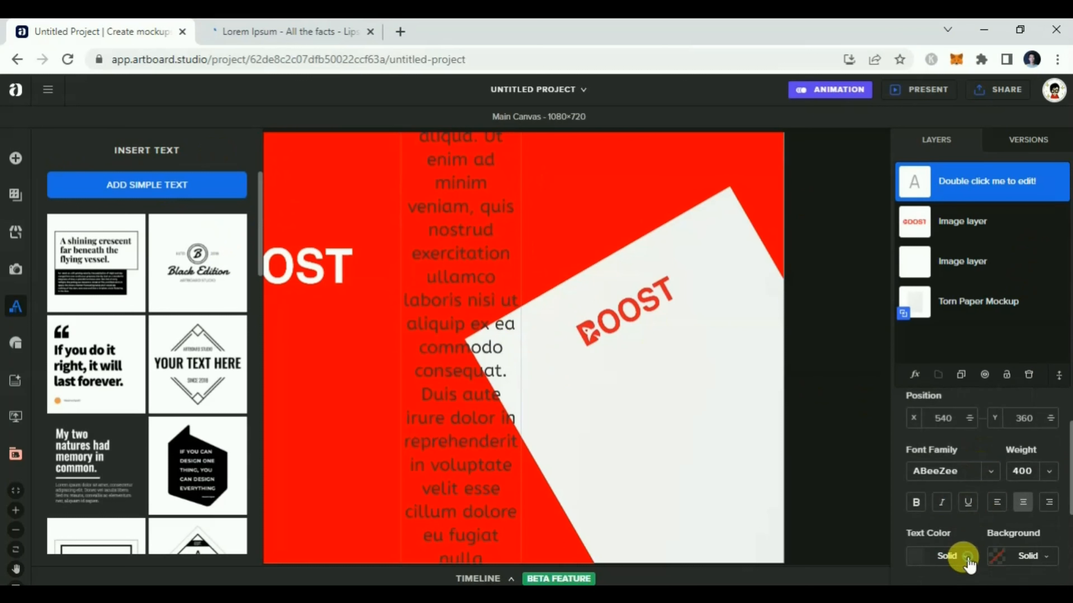
{"action": "left_click", "coordinate": [946, 556]}
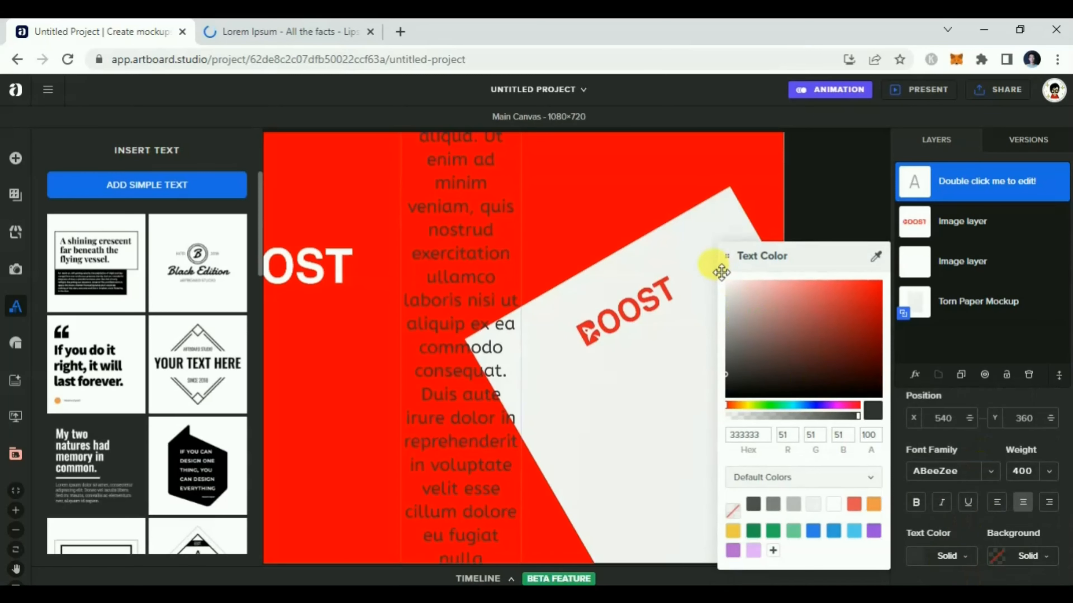
{"action": "left_click", "coordinate": [727, 282]}
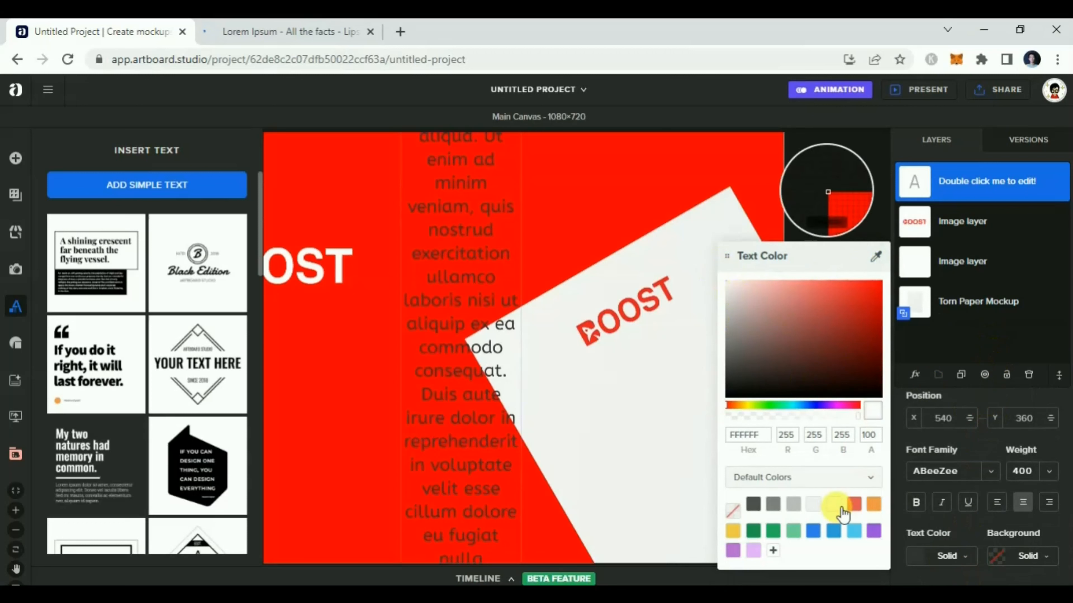
Select the entire Lorem Ipsum passage, color it white (FFFFFF) and set its font size to 12 px.
{"action": "left_click", "coordinate": [481, 209]}
{"action": "left_click", "coordinate": [492, 217]}
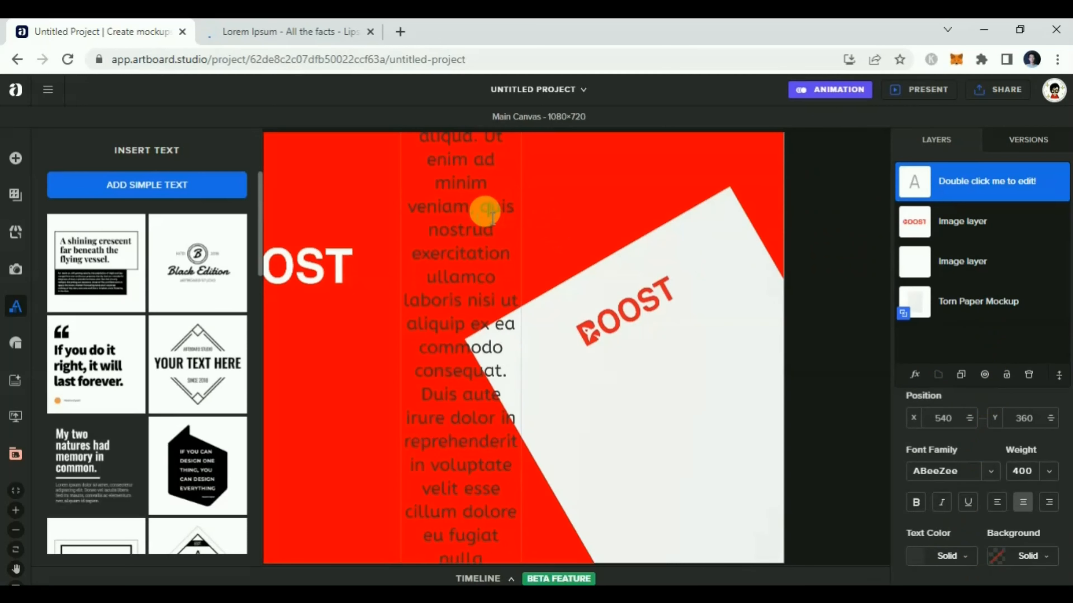
{"action": "key", "text": "ctrl+a"}
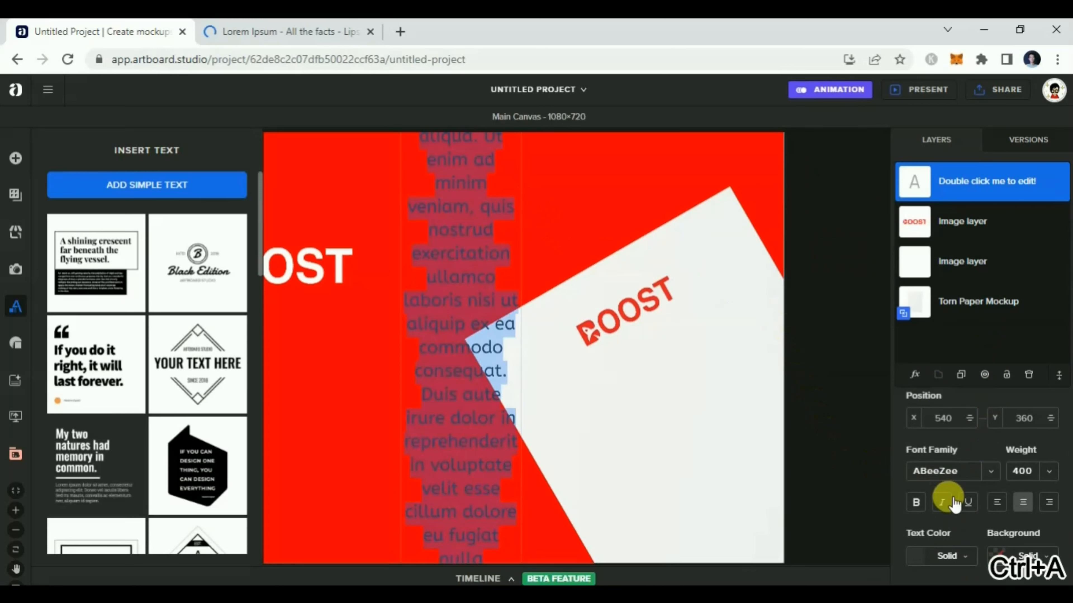
{"action": "left_click", "coordinate": [955, 556]}
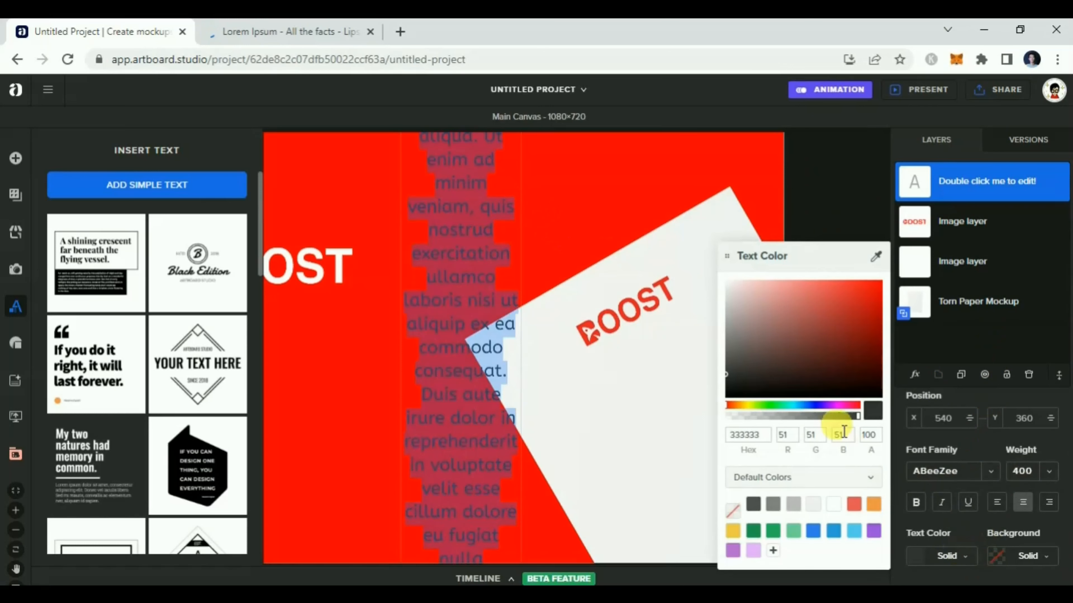
{"action": "left_click", "coordinate": [833, 503]}
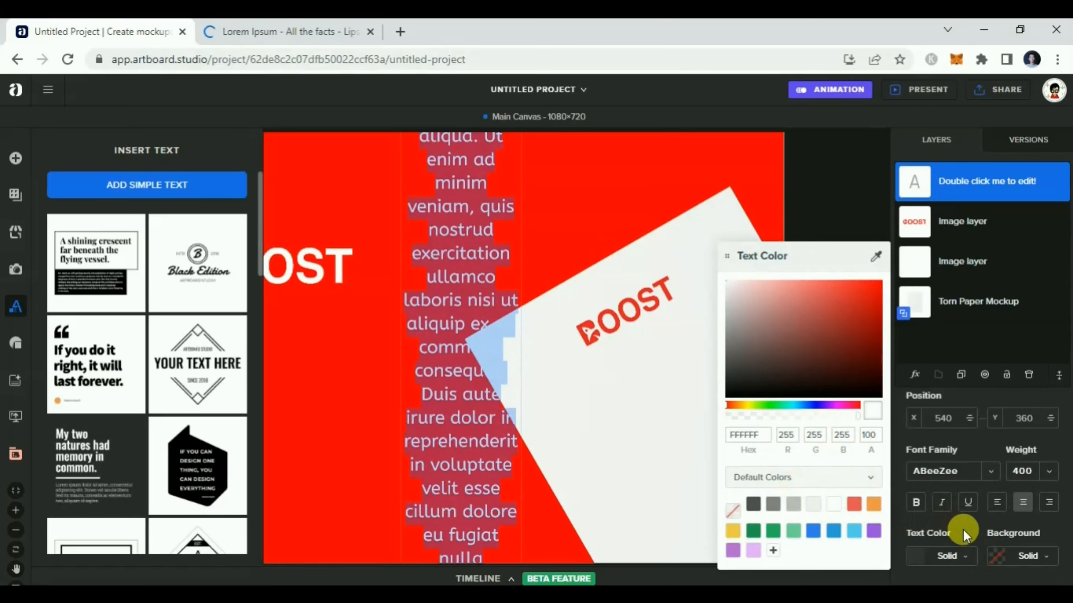
{"action": "scroll", "coordinate": [958, 505], "scroll_direction": "down", "scroll_amount": 3}
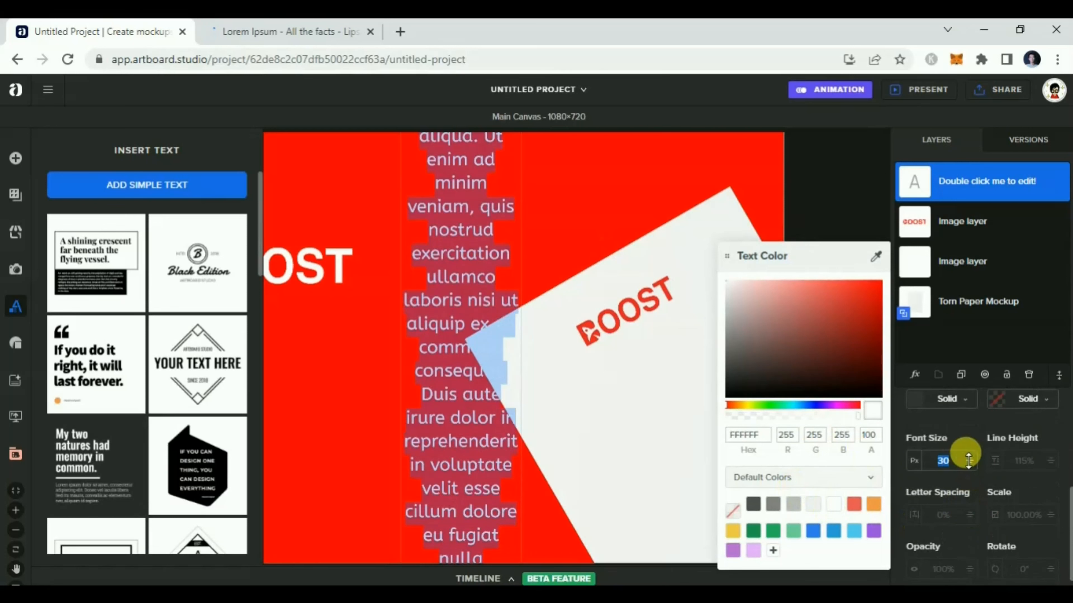
{"action": "type", "text": "12"}
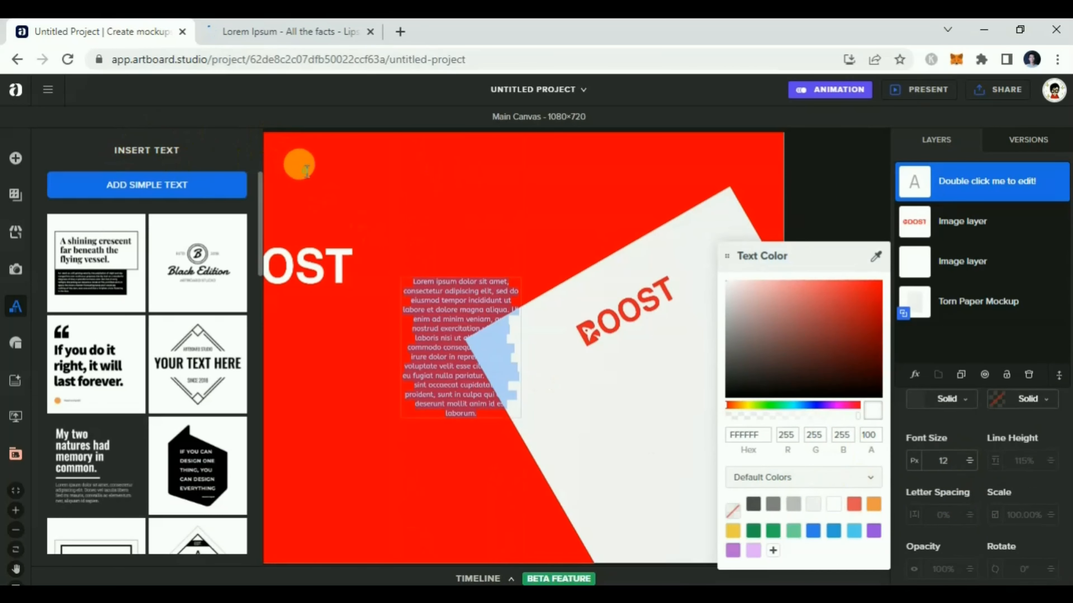
Widen the paragraph's text box to about twice its width and place it below the white BOOST wordmark, flush with its left edge.
{"action": "left_click", "coordinate": [306, 171]}
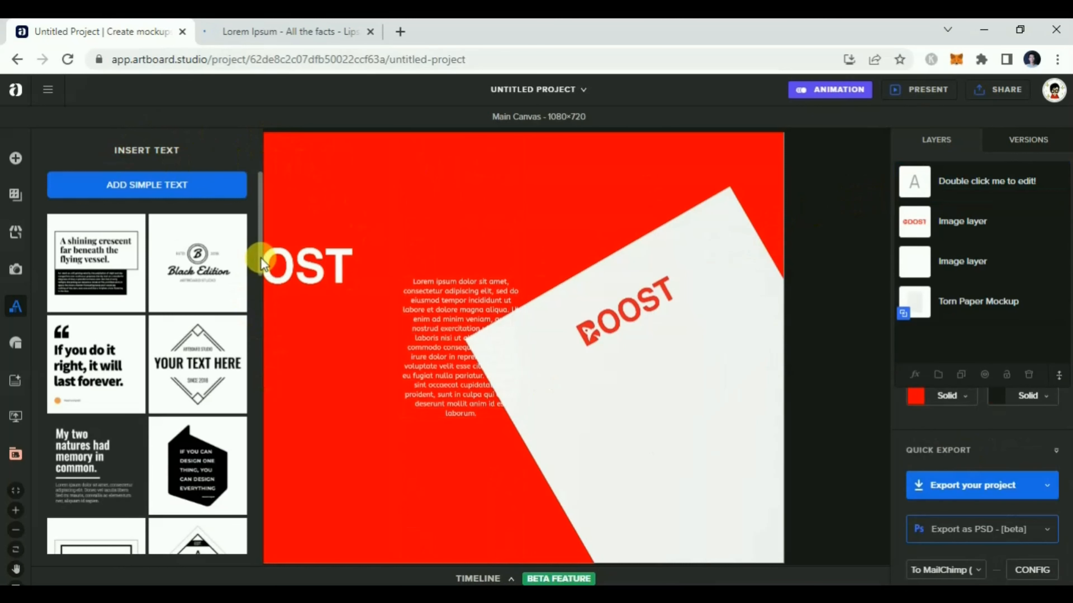
{"action": "left_click", "coordinate": [597, 310]}
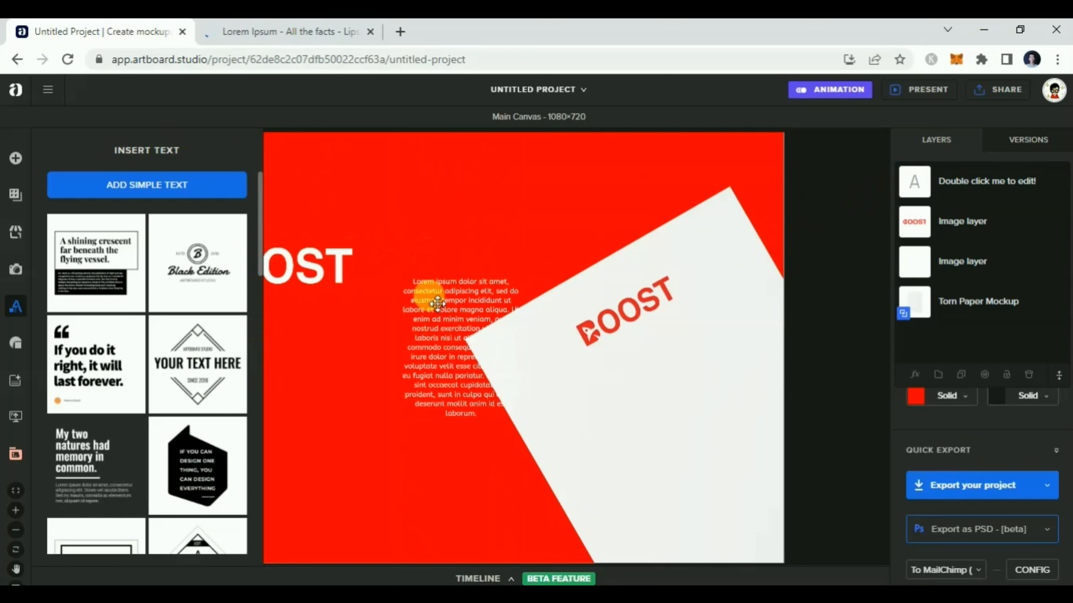
{"action": "left_click", "coordinate": [425, 297]}
{"action": "left_click_drag", "start_coordinate": [401, 347], "coordinate": [341, 338]}
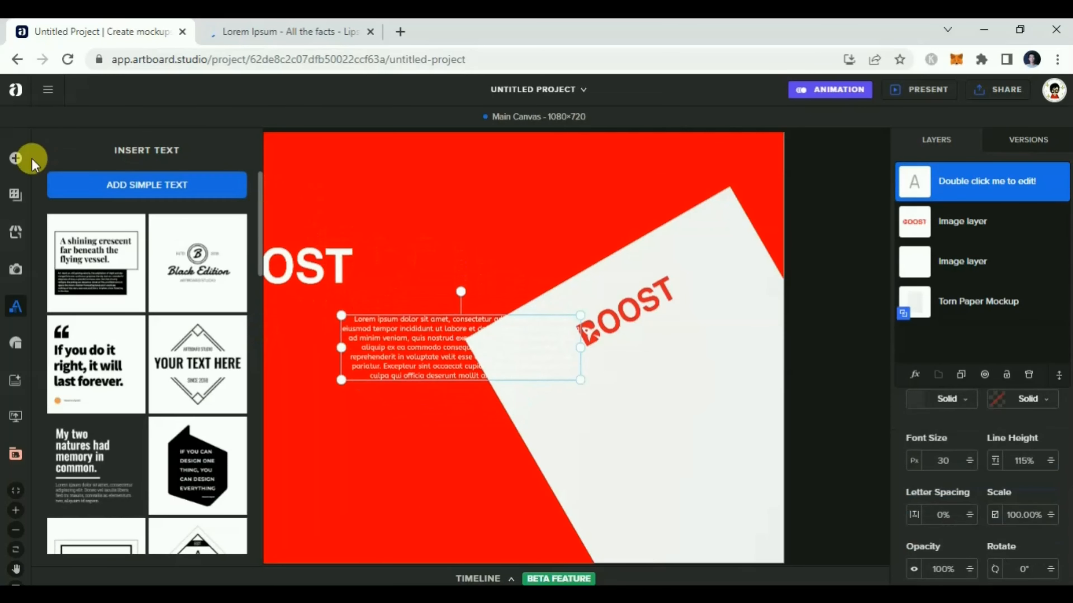
{"action": "left_click", "coordinate": [383, 332]}
{"action": "left_click_drag", "start_coordinate": [363, 314], "coordinate": [222, 328]}
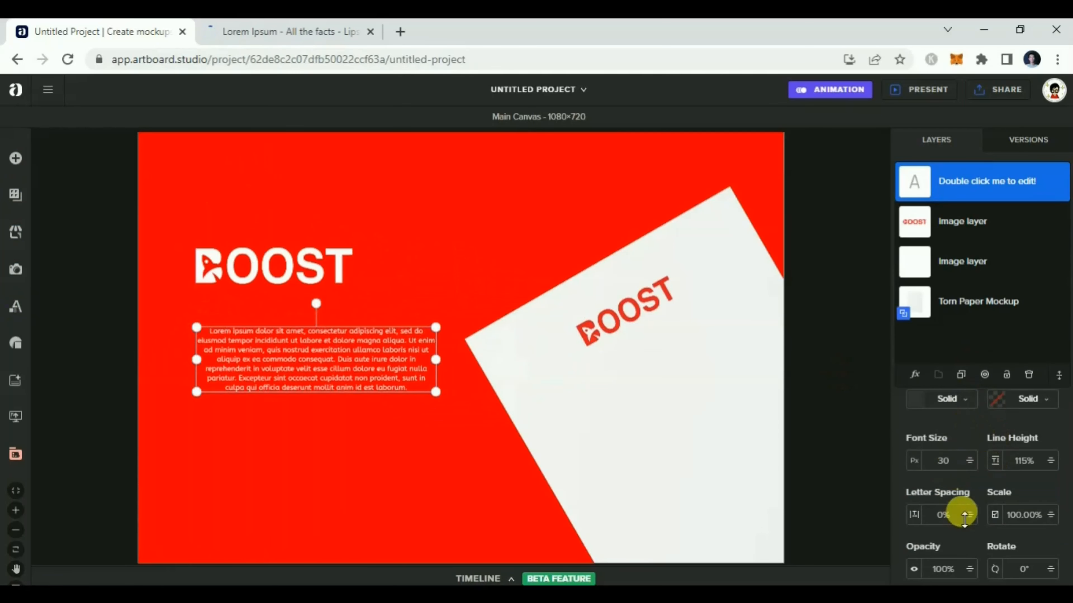
Left-align the Lorem Ipsum paragraph and deselect it.
{"action": "scroll", "coordinate": [1050, 457], "scroll_direction": "down", "scroll_amount": 1}
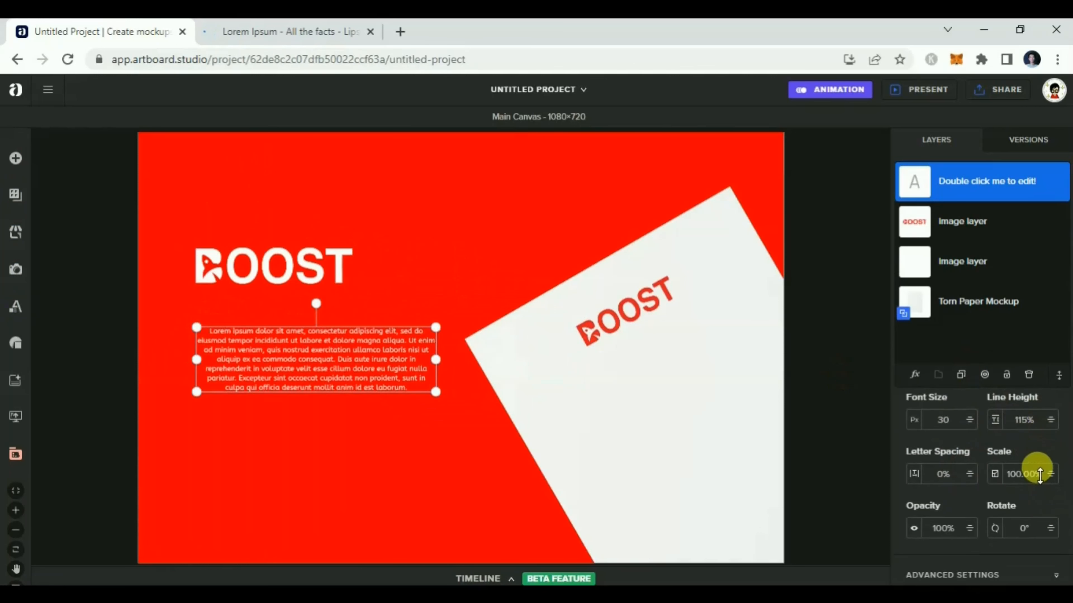
{"action": "scroll", "coordinate": [1039, 448], "scroll_direction": "up", "scroll_amount": 4}
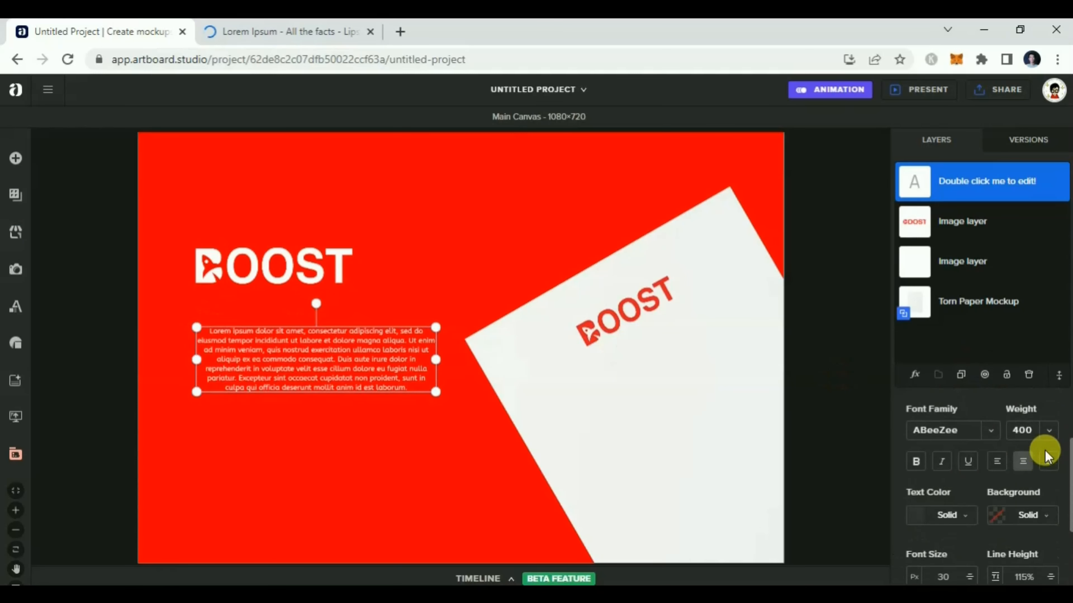
{"action": "left_click", "coordinate": [996, 462]}
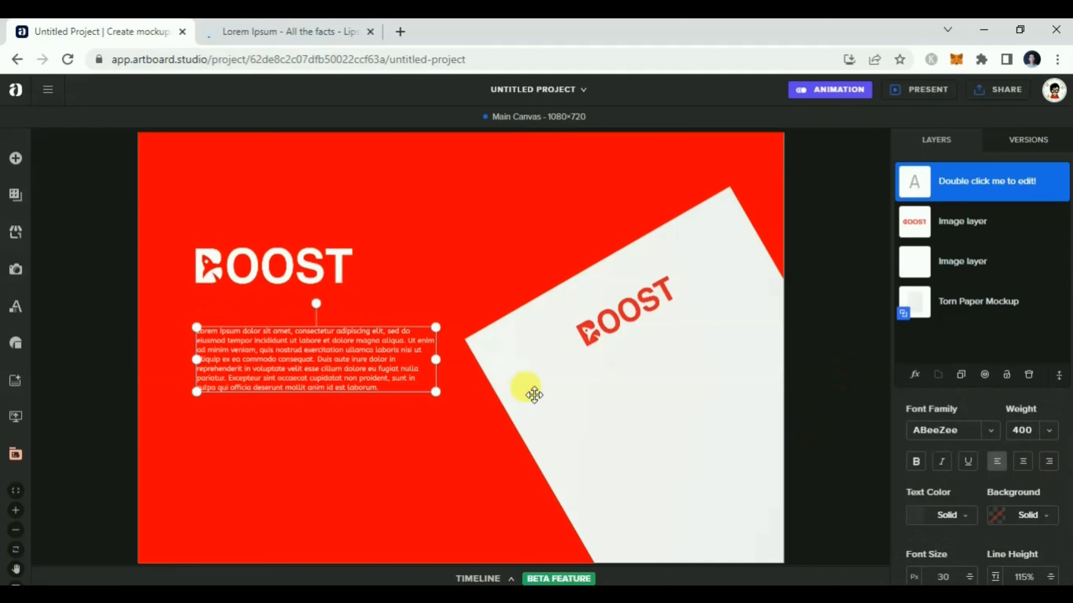
{"action": "left_click", "coordinate": [93, 277]}
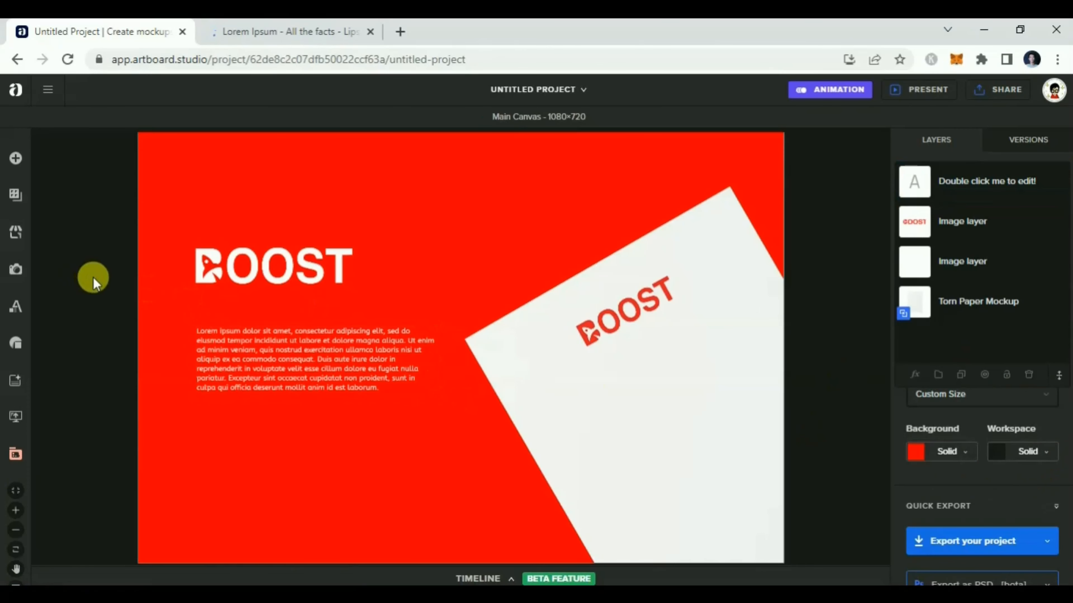
{"action": "scroll", "coordinate": [988, 481], "scroll_direction": "down", "scroll_amount": 2}
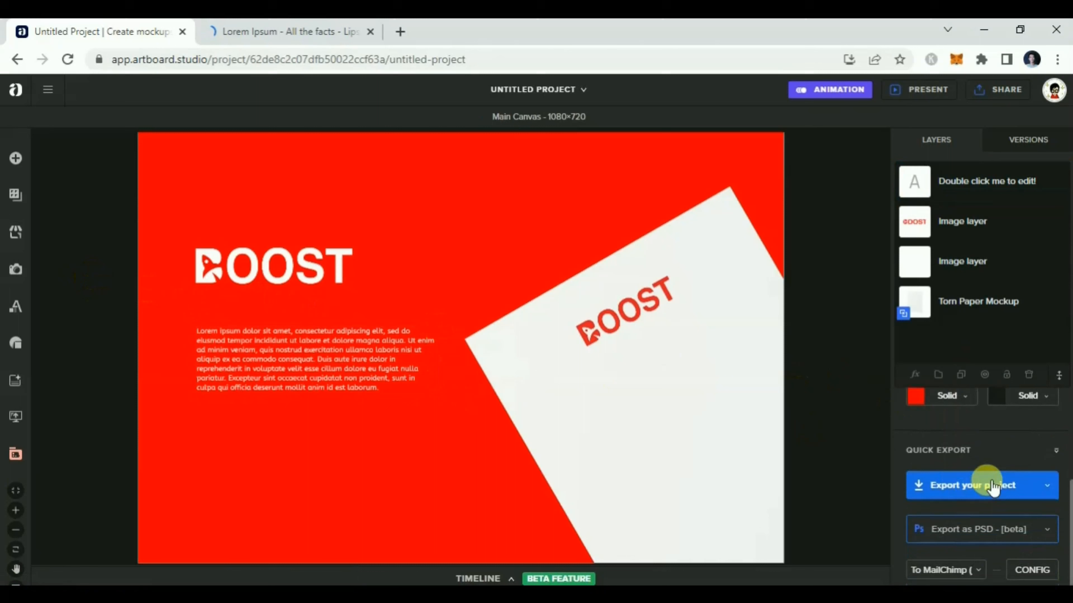
{"action": "left_click", "coordinate": [1039, 485]}
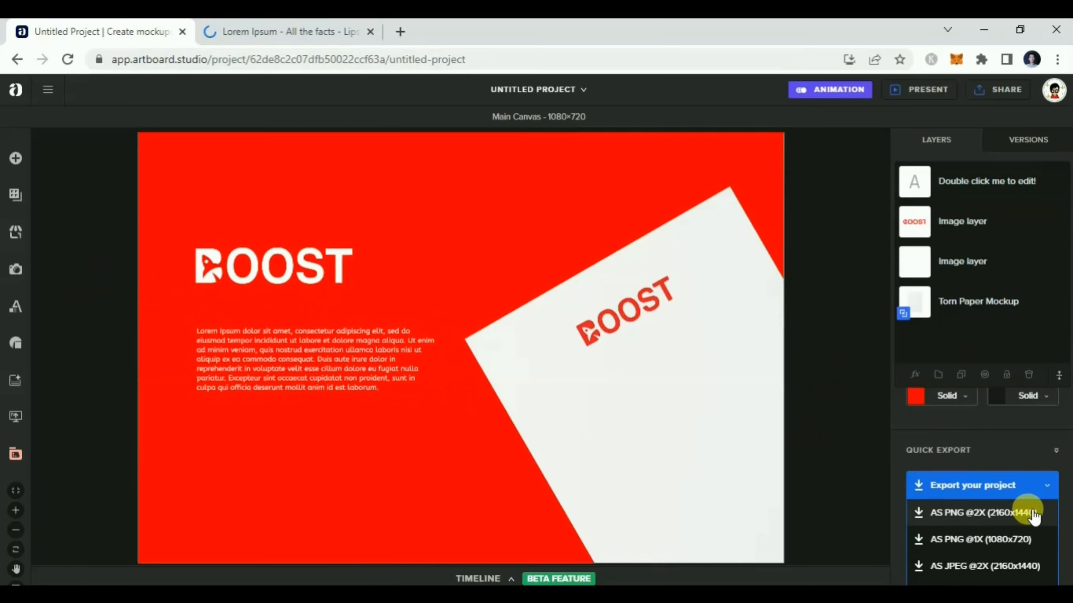
{"action": "left_click", "coordinate": [1029, 543]}
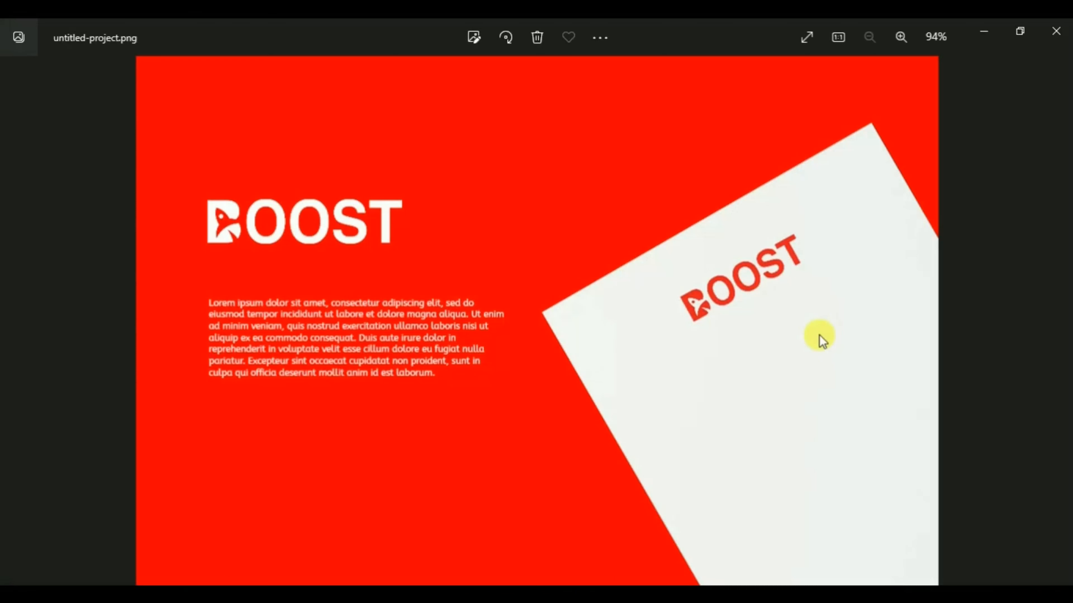
Close the exported image preview and delete the torn paper mockup from the main canvas.
{"action": "left_click", "coordinate": [1056, 30]}
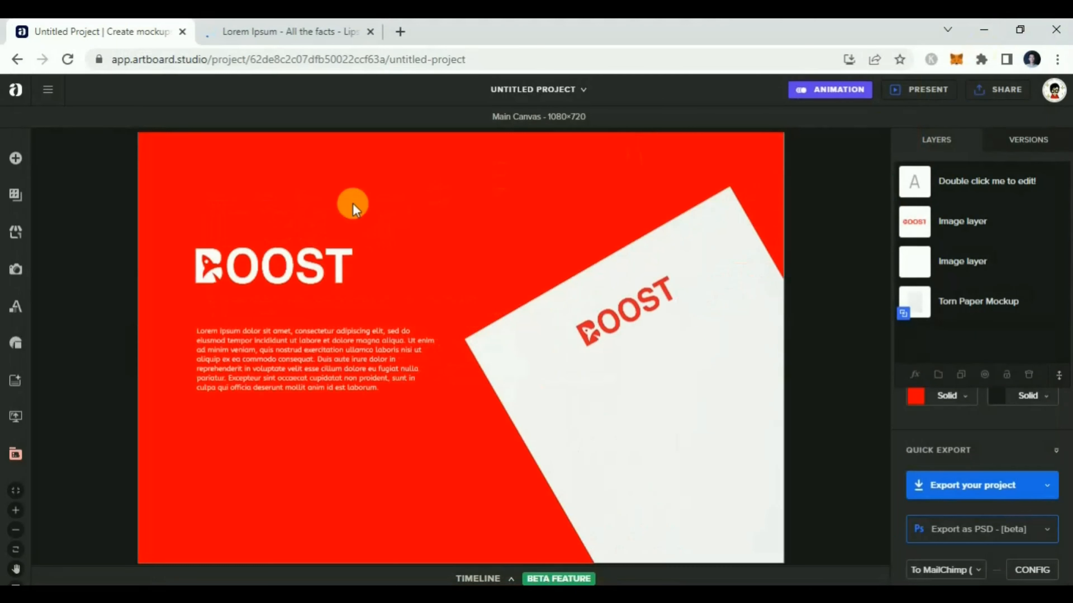
{"action": "left_click", "coordinate": [298, 267]}
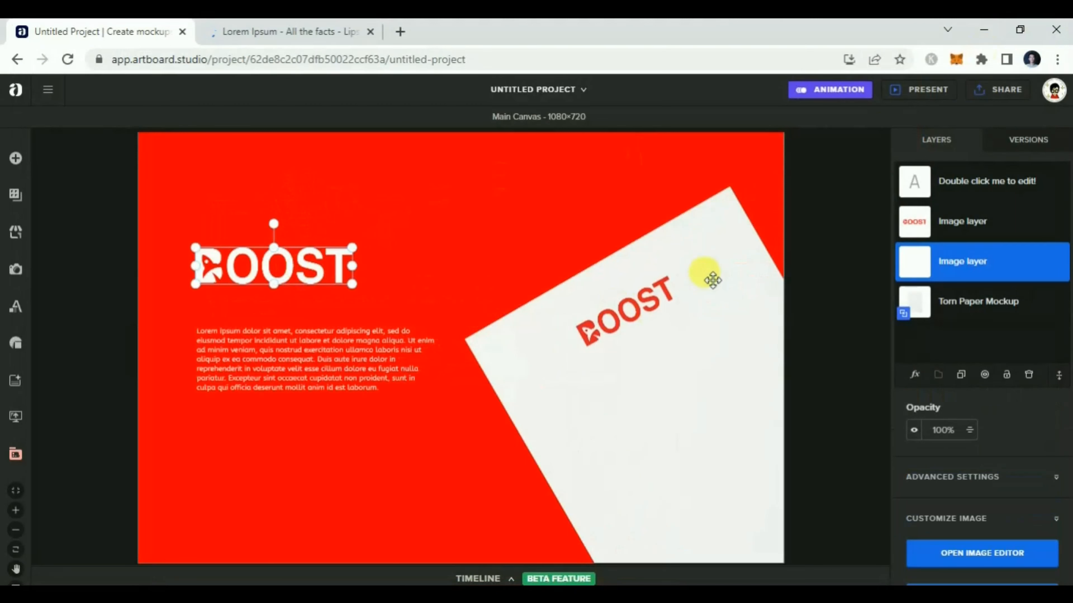
{"action": "left_click", "coordinate": [713, 280]}
{"action": "key", "text": "Delete"}
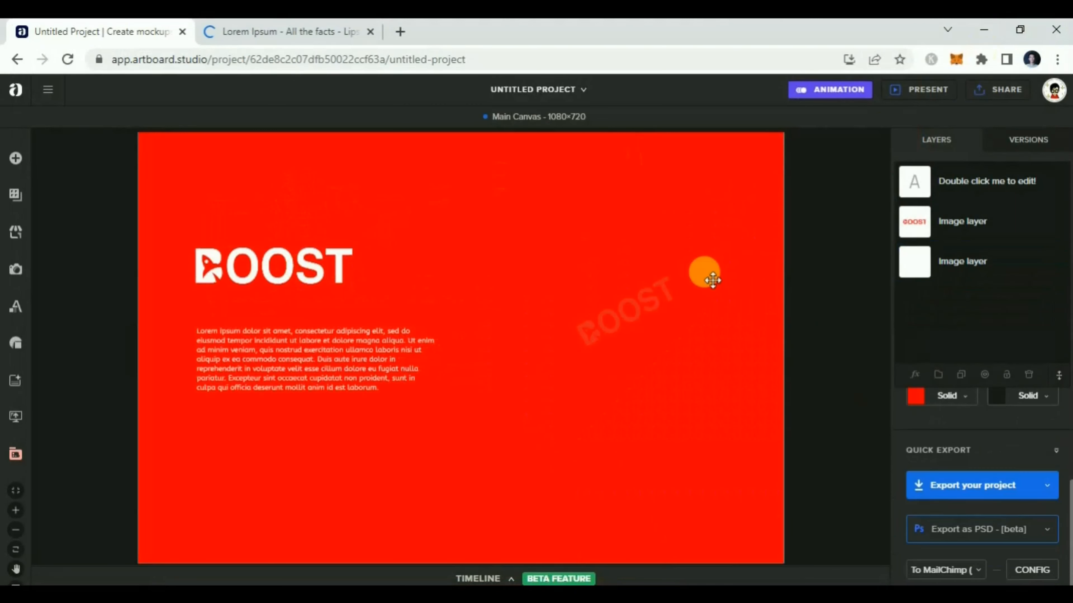
Search the mockup library for "tshirt" and place the Wrinkled T-shirt Mockup beside the paragraph at about X 818, Y 456.
{"action": "left_click", "coordinate": [16, 158]}
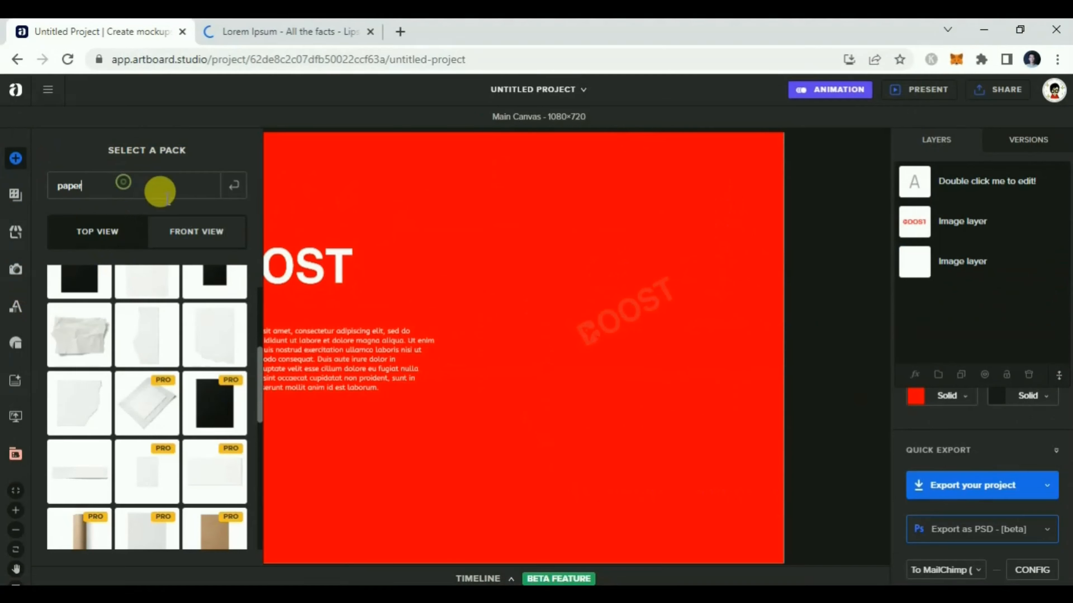
{"action": "left_click_drag", "start_coordinate": [157, 189], "coordinate": [42, 176]}
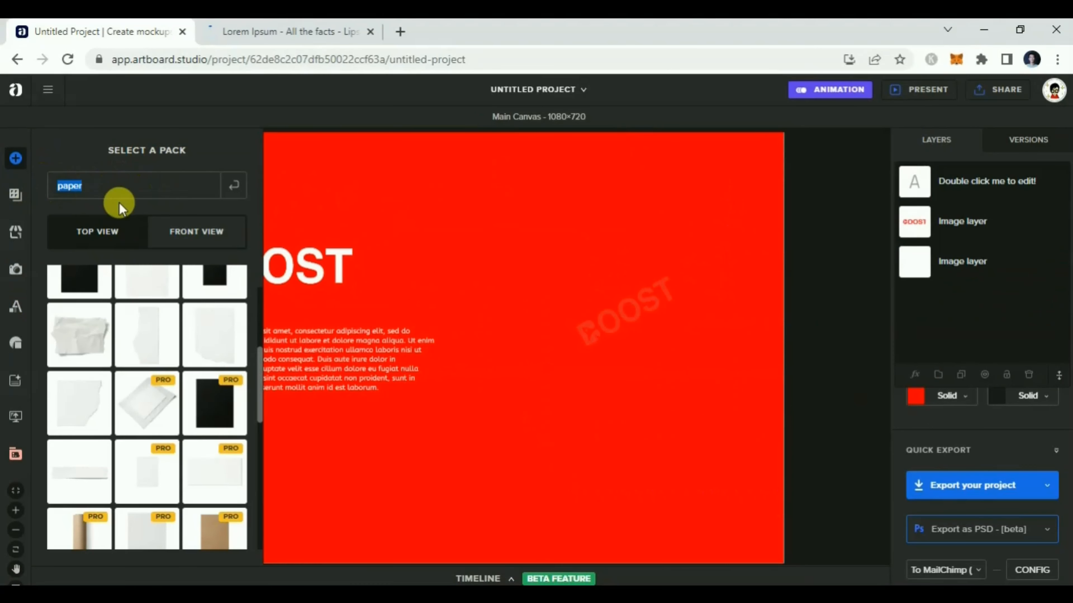
{"action": "type", "text": "tshirt"}
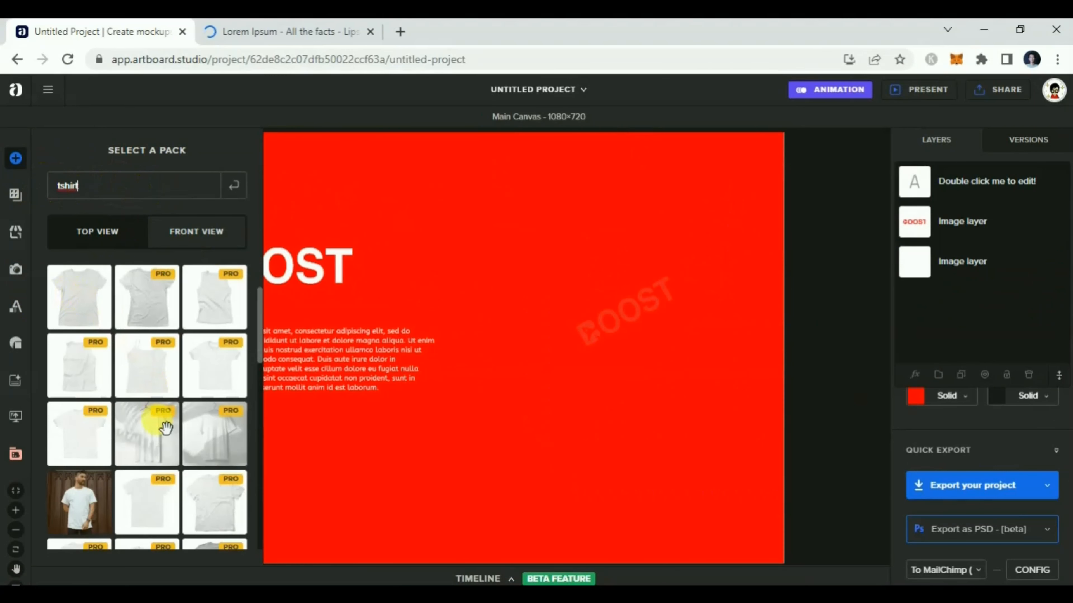
{"action": "scroll", "coordinate": [166, 428], "scroll_direction": "down", "scroll_amount": 3}
{"action": "scroll", "coordinate": [170, 483], "scroll_direction": "down", "scroll_amount": 5}
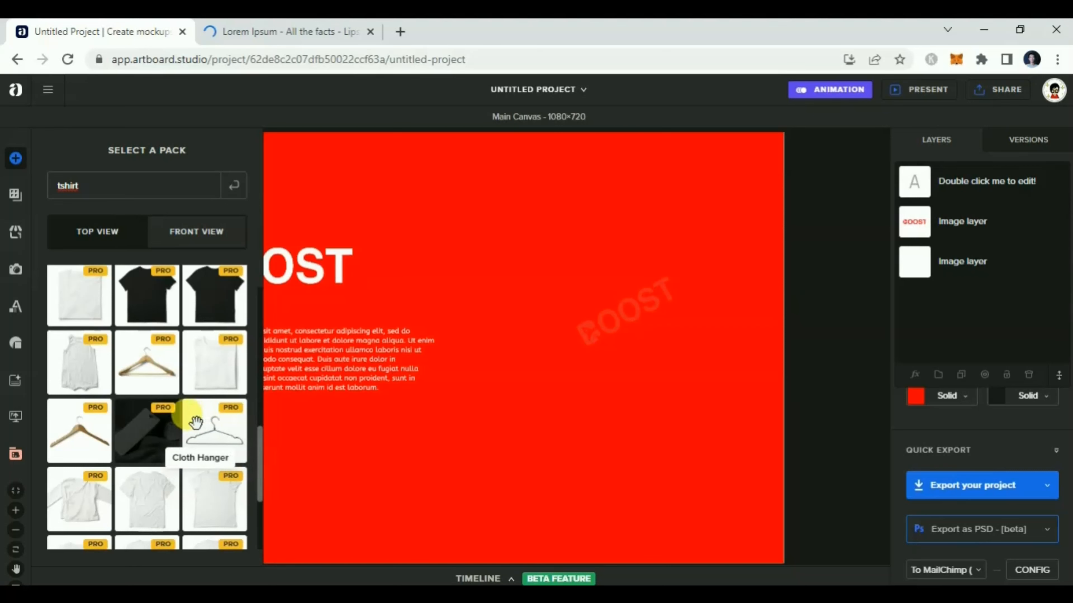
{"action": "left_click", "coordinate": [150, 506]}
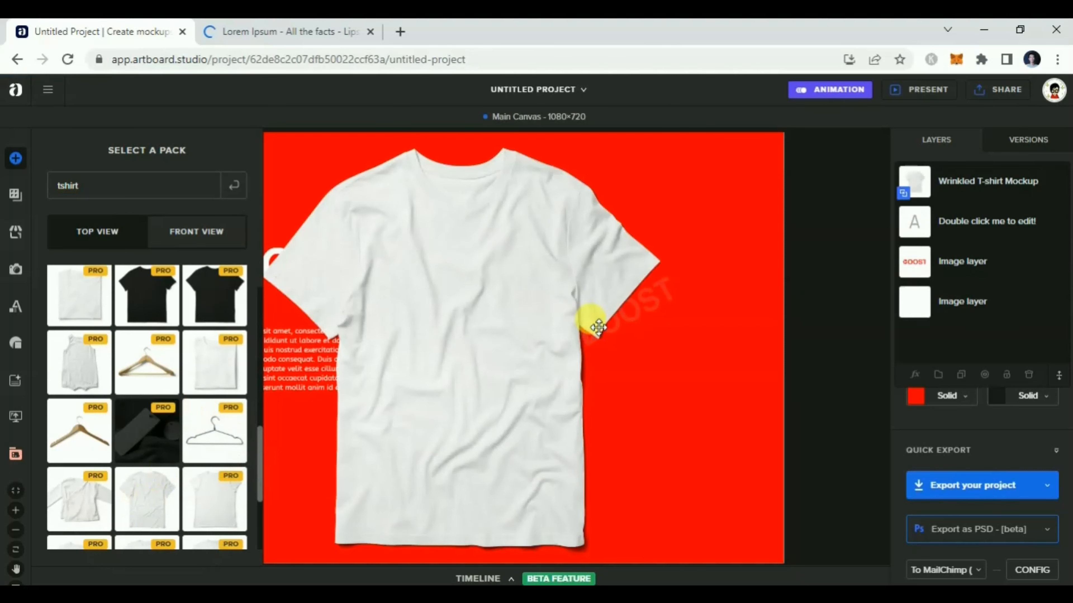
{"action": "left_click_drag", "start_coordinate": [504, 225], "coordinate": [625, 263]}
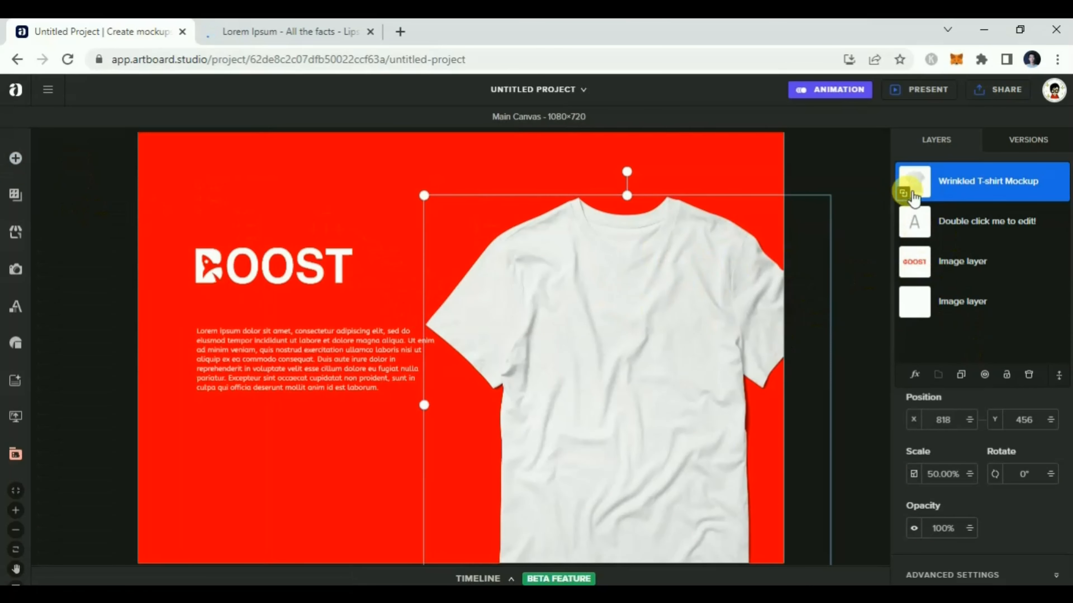
Open the T-shirt mockup's design artboard and pick pure red (FF0000) for its background.
{"action": "left_click", "coordinate": [903, 193]}
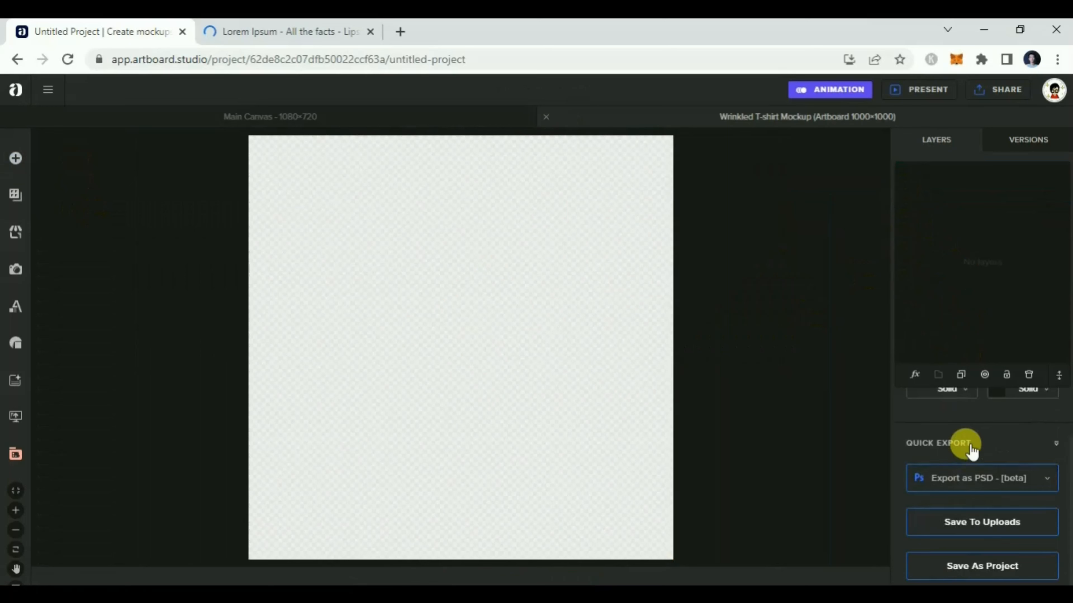
{"action": "scroll", "coordinate": [967, 463], "scroll_direction": "up", "scroll_amount": 2}
{"action": "left_click", "coordinate": [966, 458]}
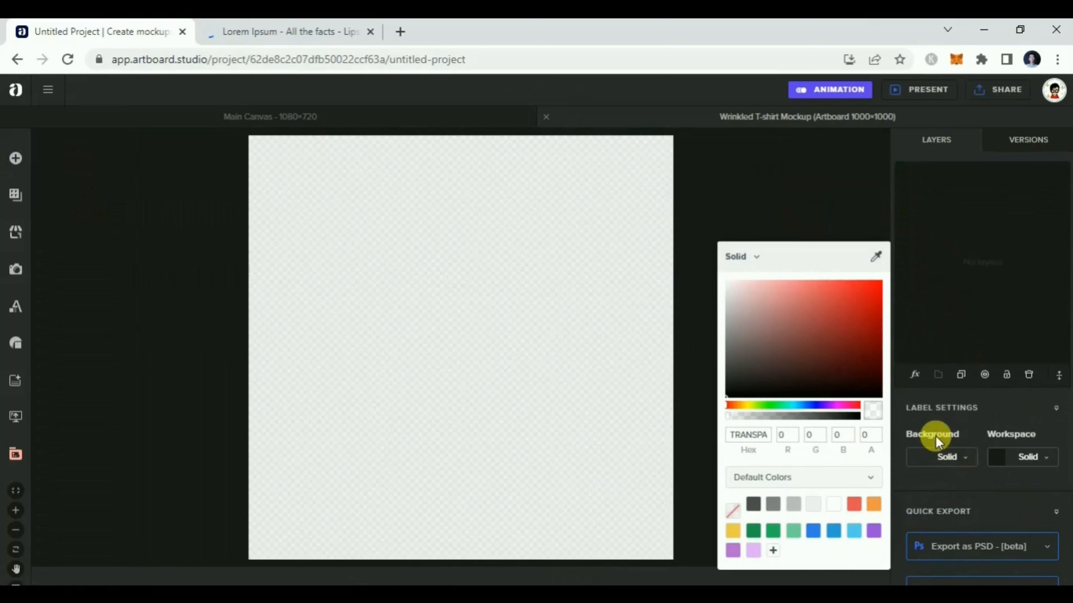
{"action": "left_click", "coordinate": [872, 295]}
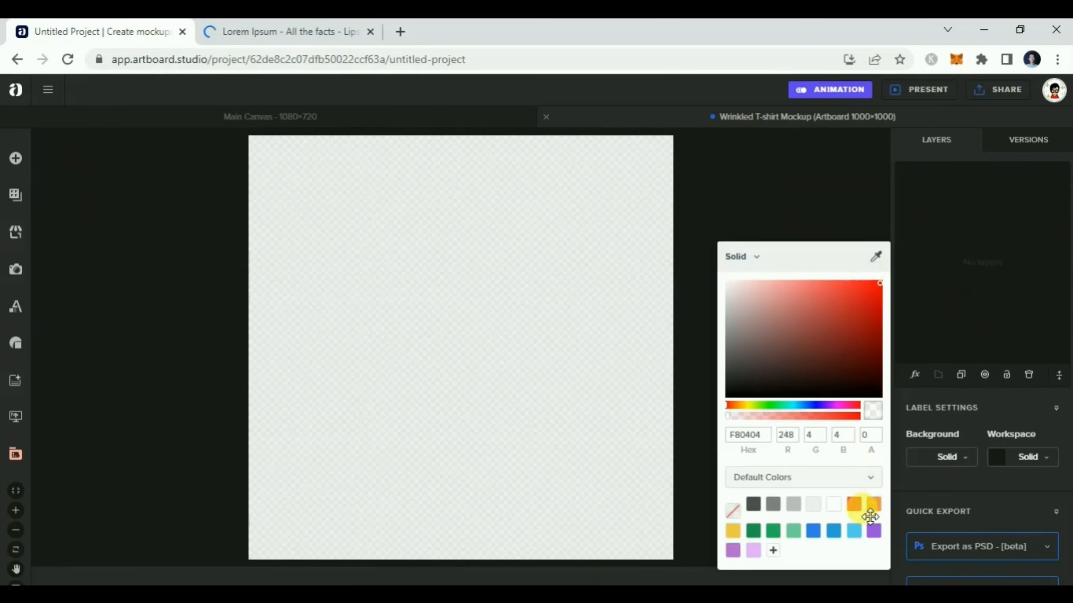
{"action": "left_click_drag", "start_coordinate": [886, 276], "coordinate": [885, 278]}
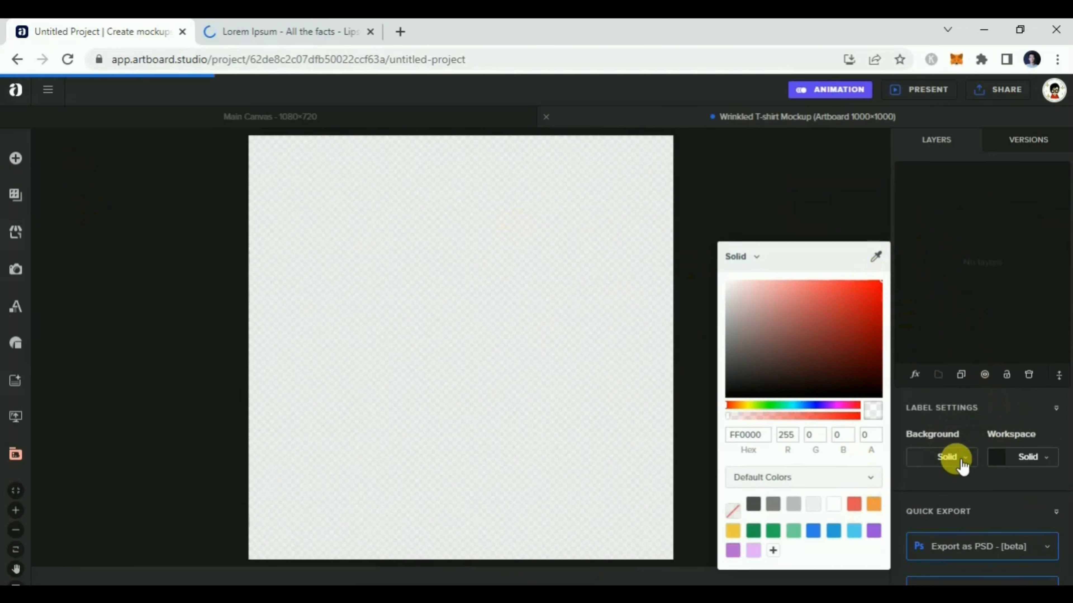
{"action": "left_click", "coordinate": [974, 453]}
{"action": "left_click", "coordinate": [951, 458]}
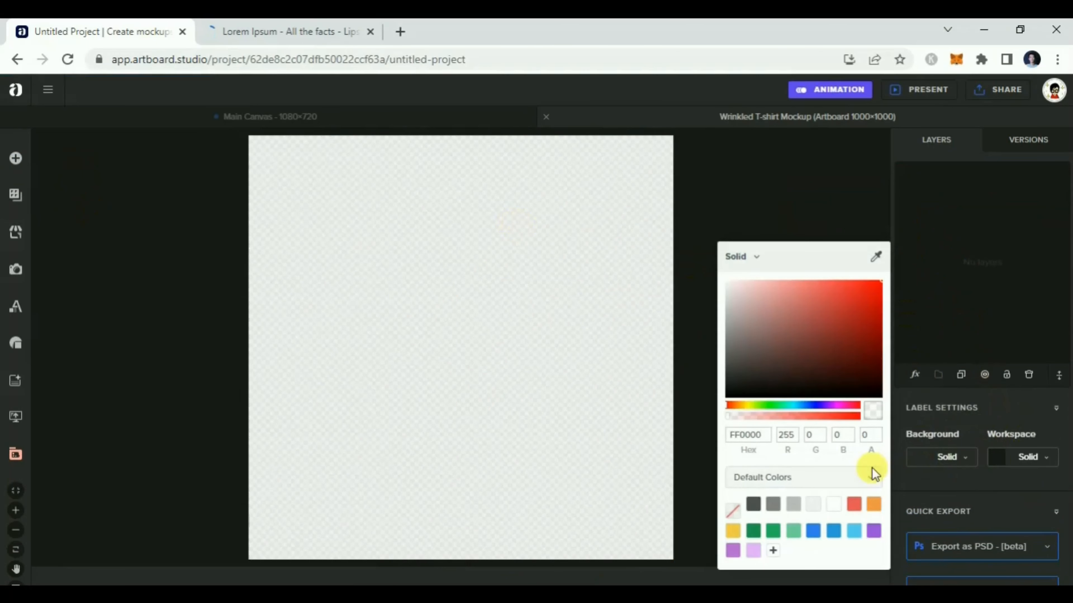
Apply the opaque coral swatch (EB5757) to the T-shirt artboard background, change it to red FF0000 and return to the main canvas.
{"action": "left_click", "coordinate": [854, 504]}
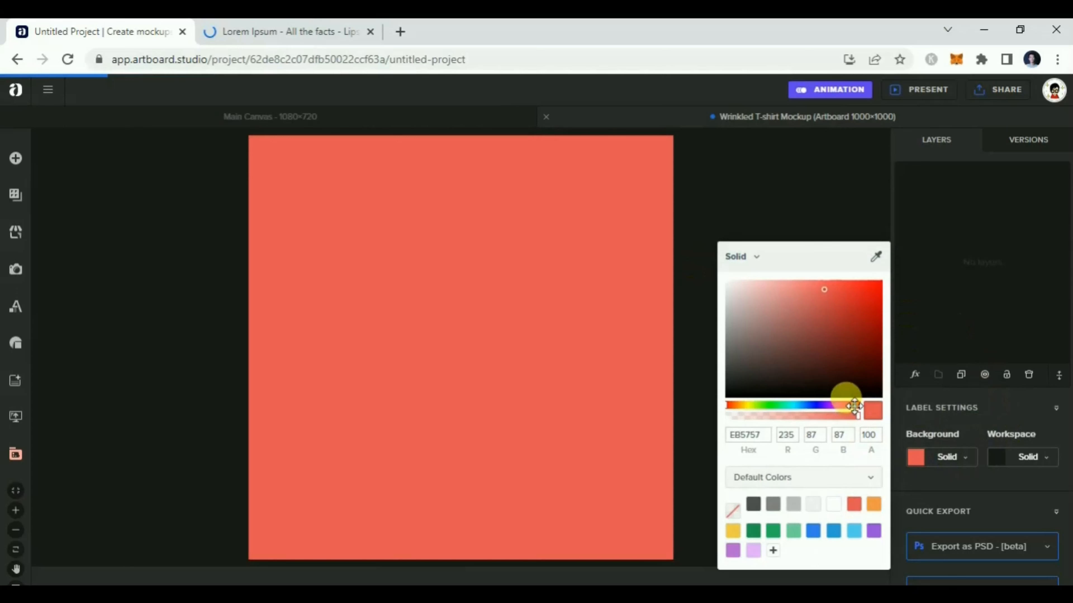
{"action": "left_click_drag", "start_coordinate": [853, 406], "coordinate": [730, 404]}
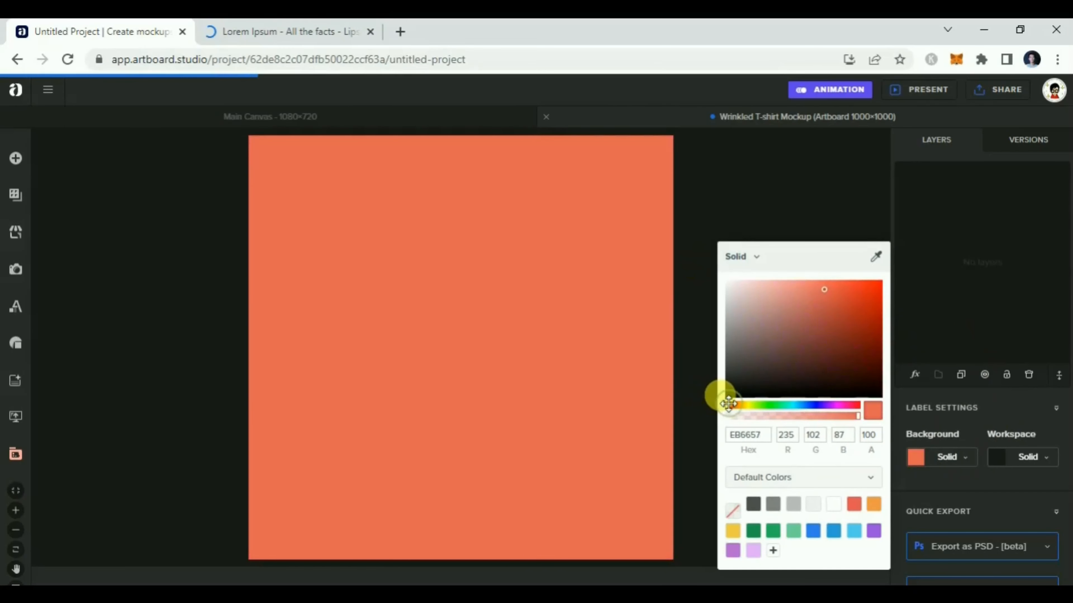
{"action": "left_click", "coordinate": [853, 505]}
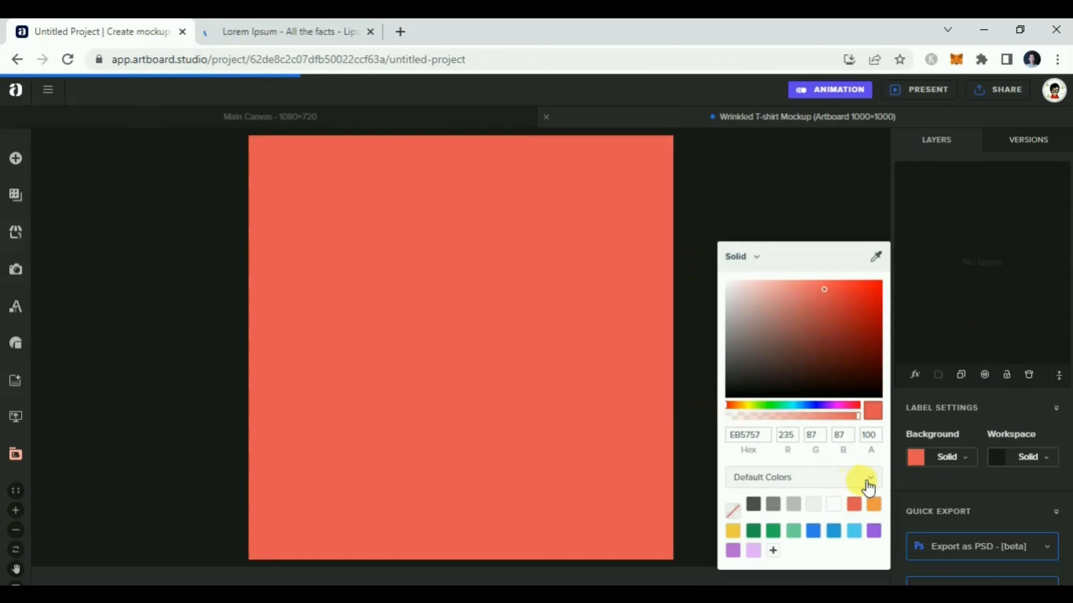
{"action": "left_click", "coordinate": [870, 478]}
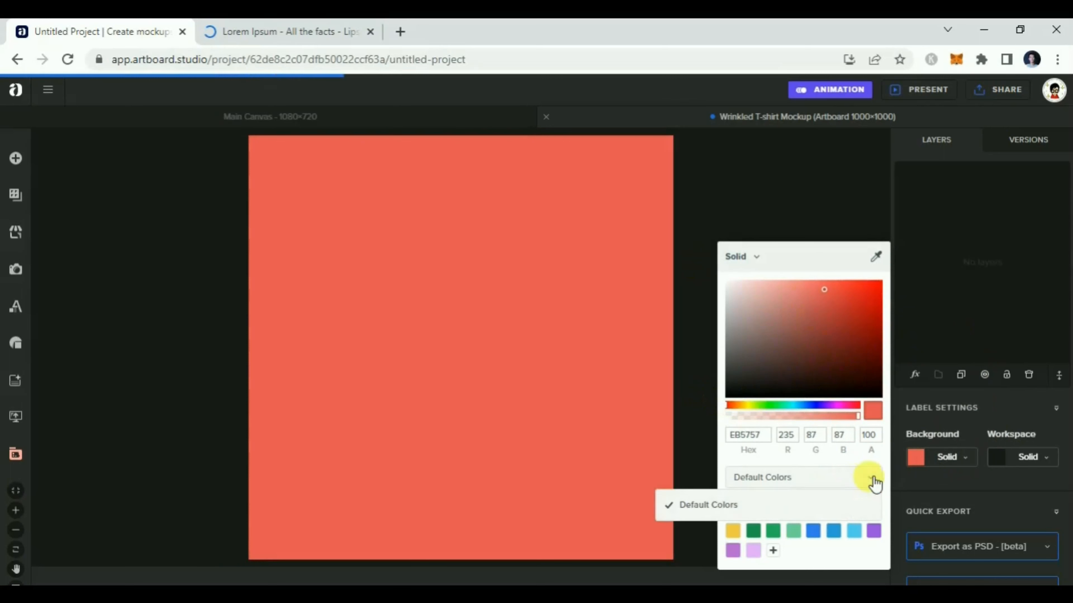
{"action": "left_click", "coordinate": [873, 290]}
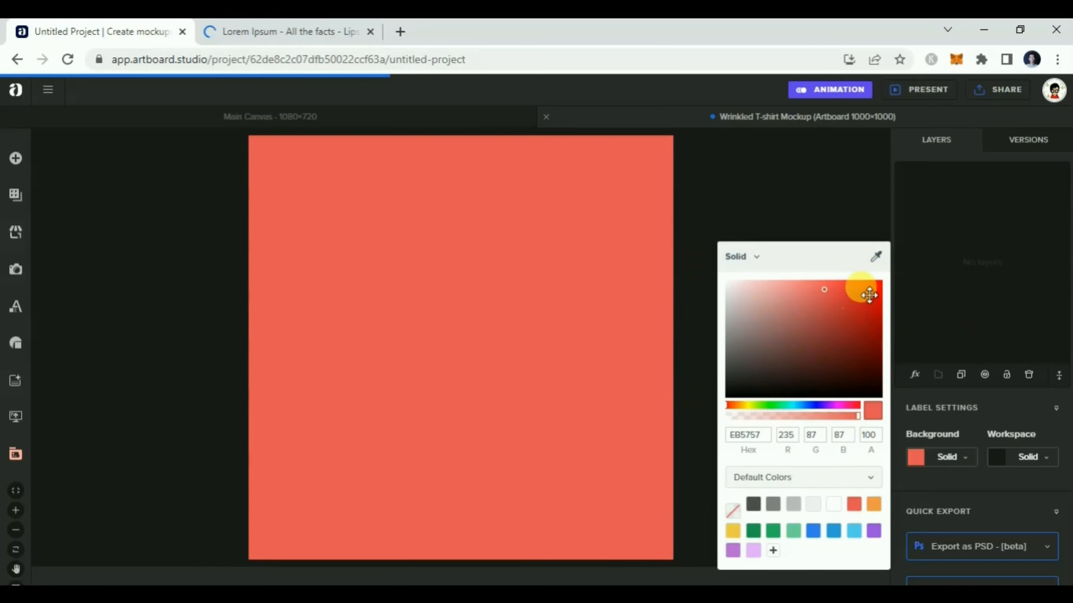
{"action": "left_click", "coordinate": [860, 505]}
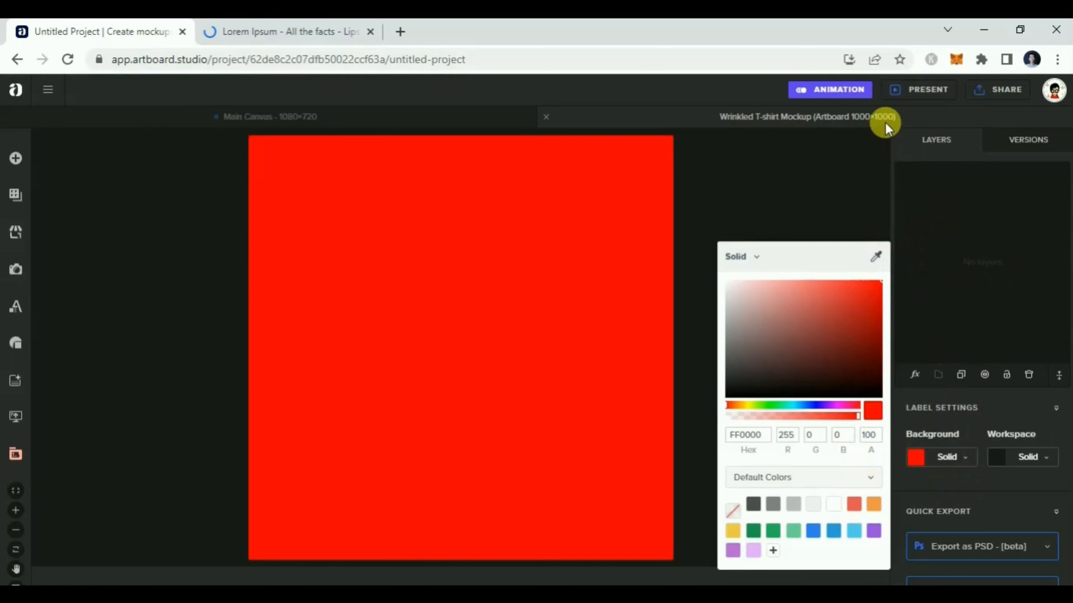
{"action": "left_click", "coordinate": [340, 120]}
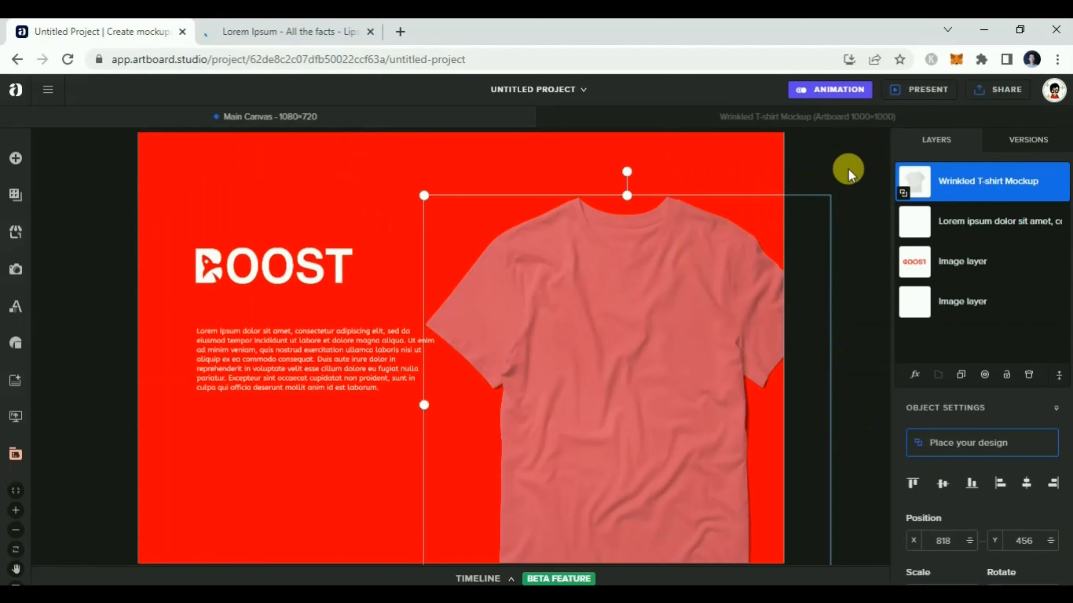
Deselect the T-shirt and set the main canvas background to white (FFFFFF).
{"action": "scroll", "coordinate": [955, 448], "scroll_direction": "down", "scroll_amount": 3}
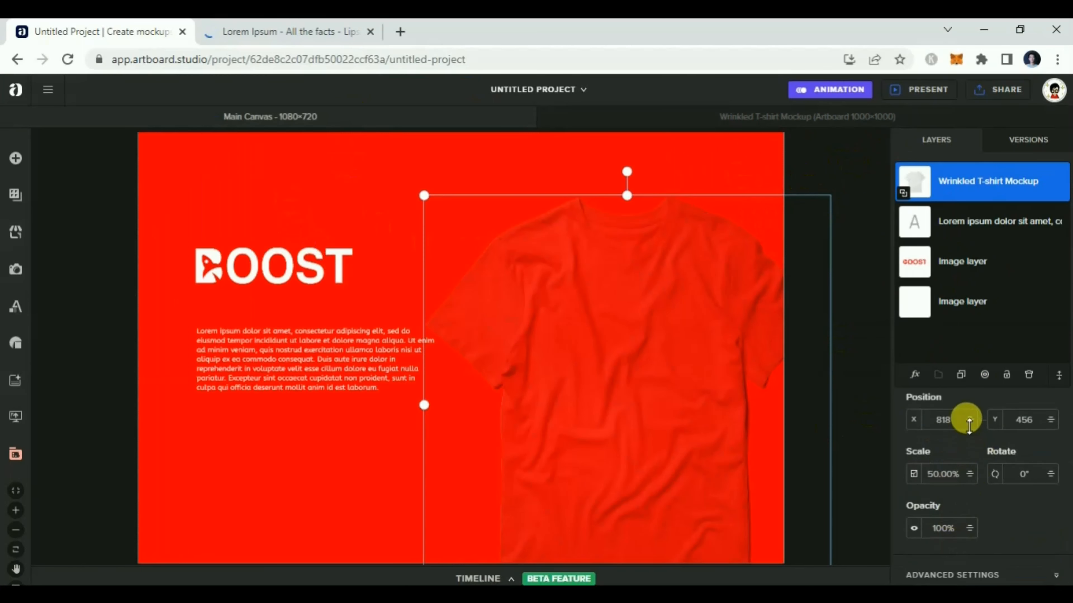
{"action": "left_click", "coordinate": [374, 167]}
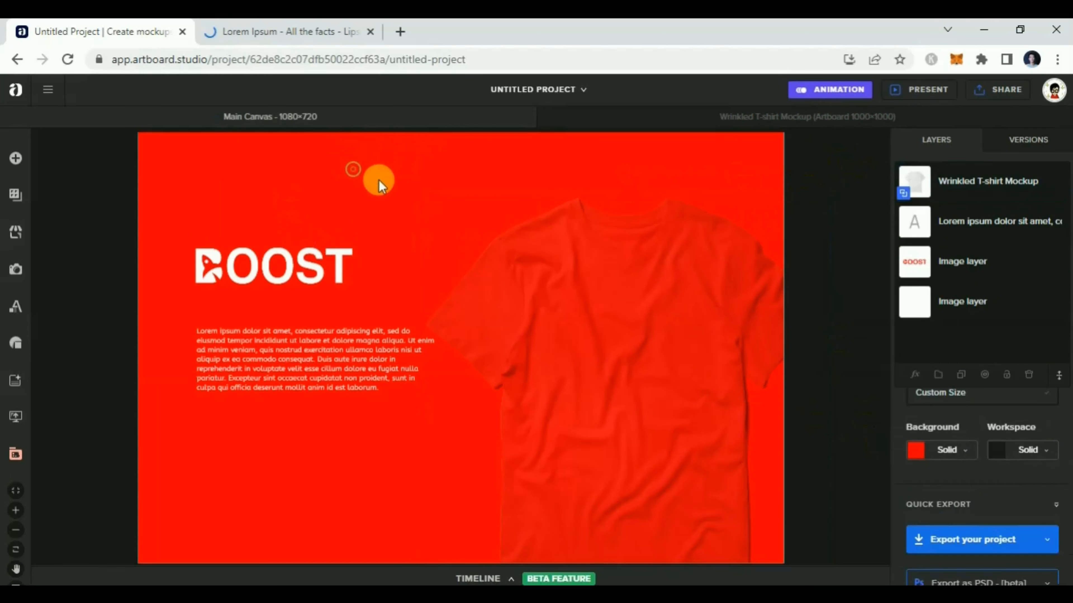
{"action": "left_click", "coordinate": [942, 454]}
{"action": "left_click", "coordinate": [726, 281]}
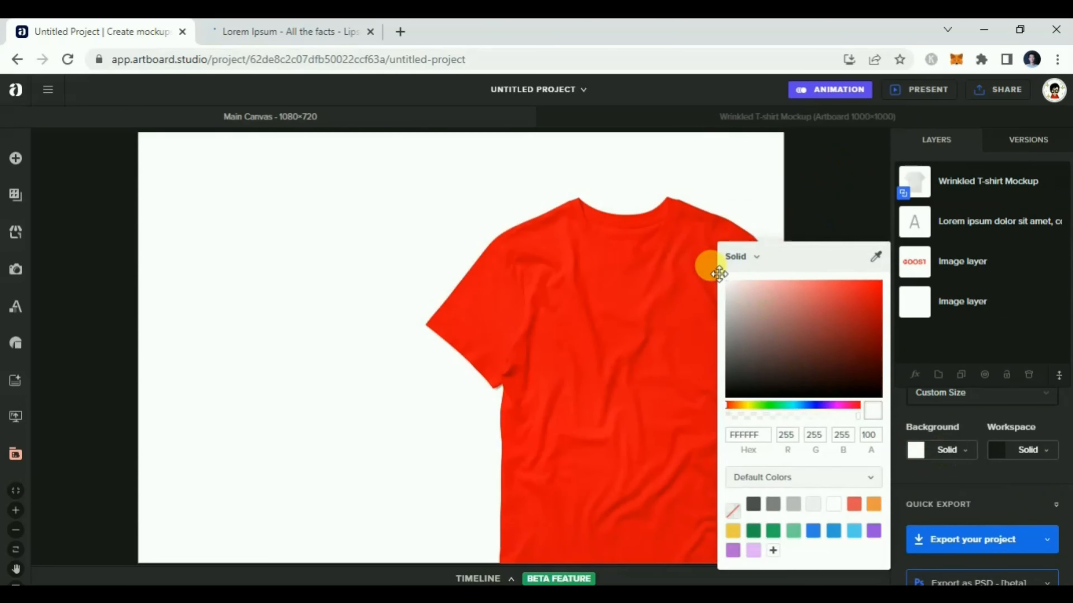
{"action": "left_click", "coordinate": [831, 203]}
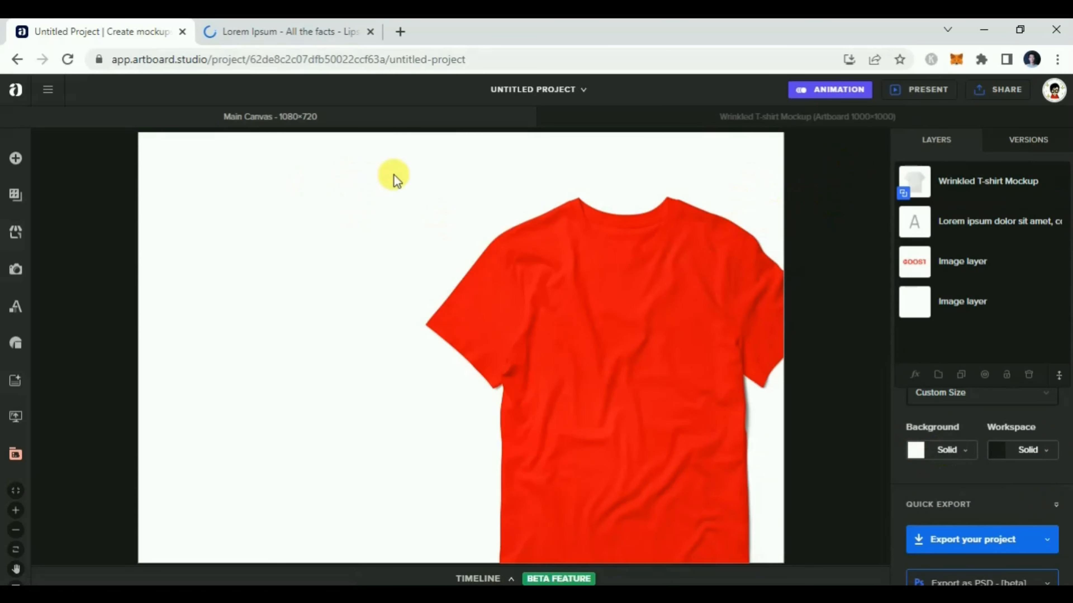
Select the Lorem Ipsum paragraph and set its text color to near-black 0E0E0E.
{"action": "left_click_drag", "start_coordinate": [393, 174], "coordinate": [224, 490]}
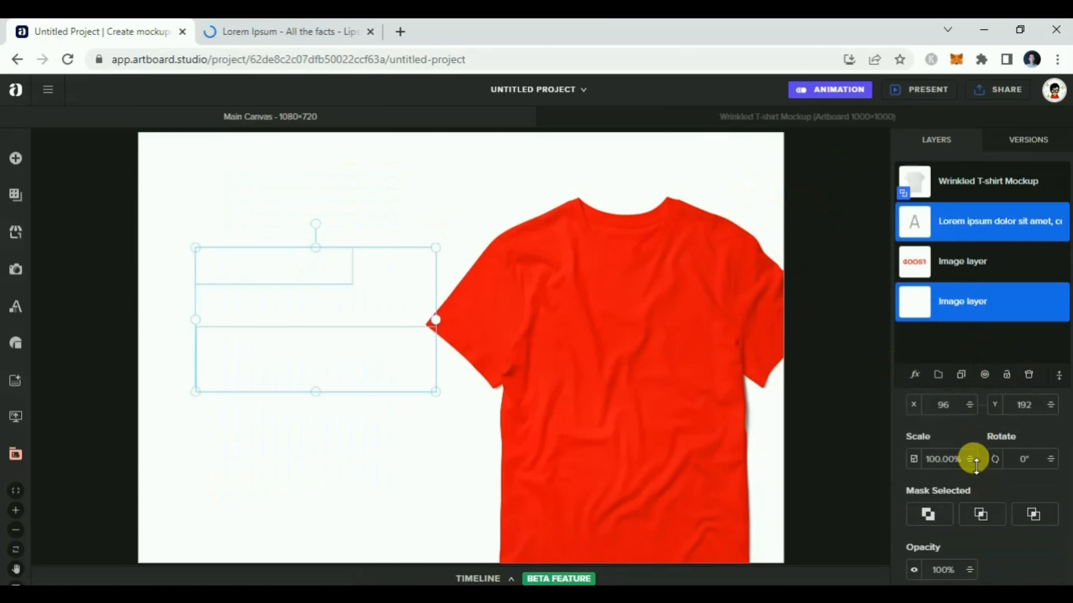
{"action": "left_click", "coordinate": [297, 412]}
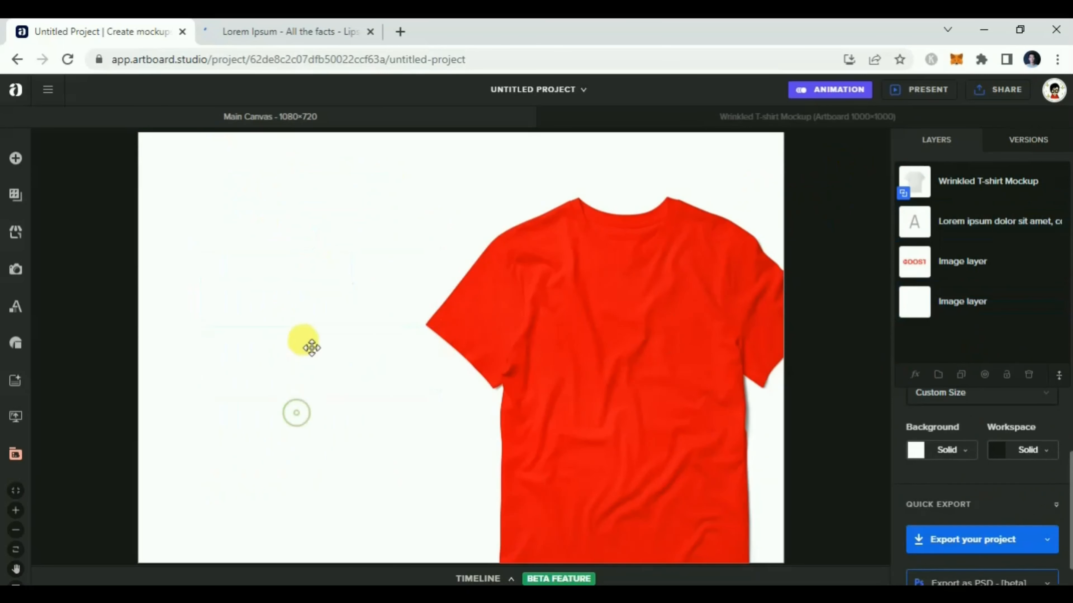
{"action": "left_click", "coordinate": [332, 355]}
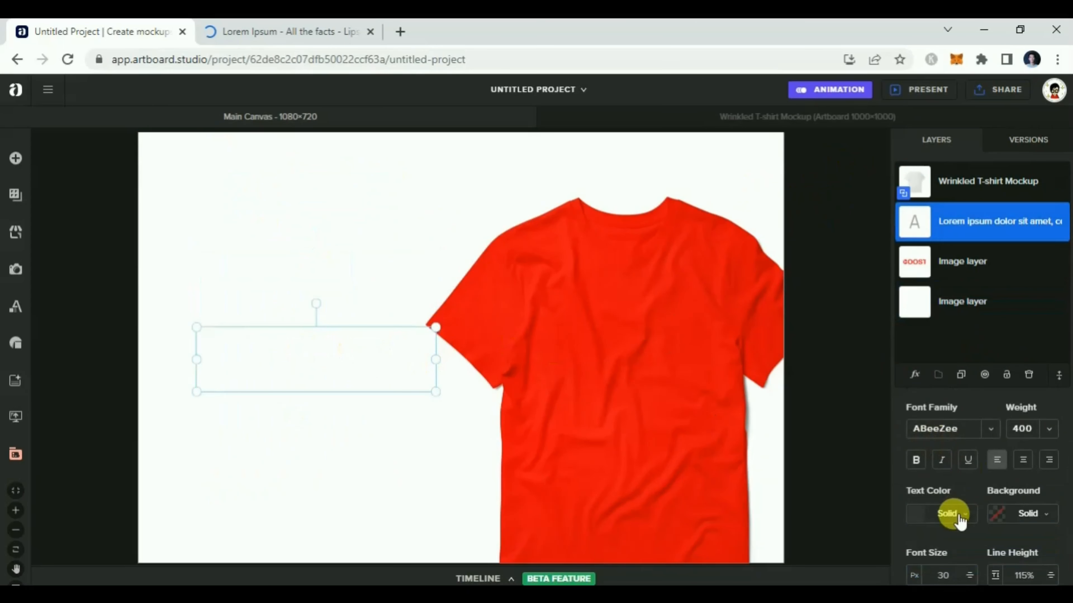
{"action": "left_click", "coordinate": [950, 514]}
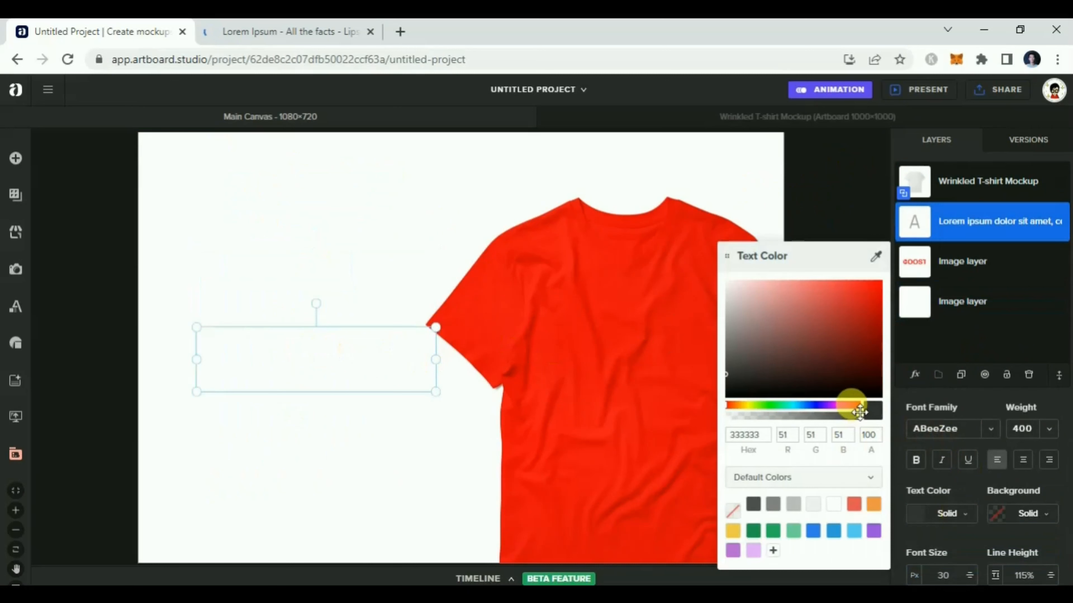
{"action": "left_click", "coordinate": [871, 303]}
{"action": "left_click", "coordinate": [881, 280]}
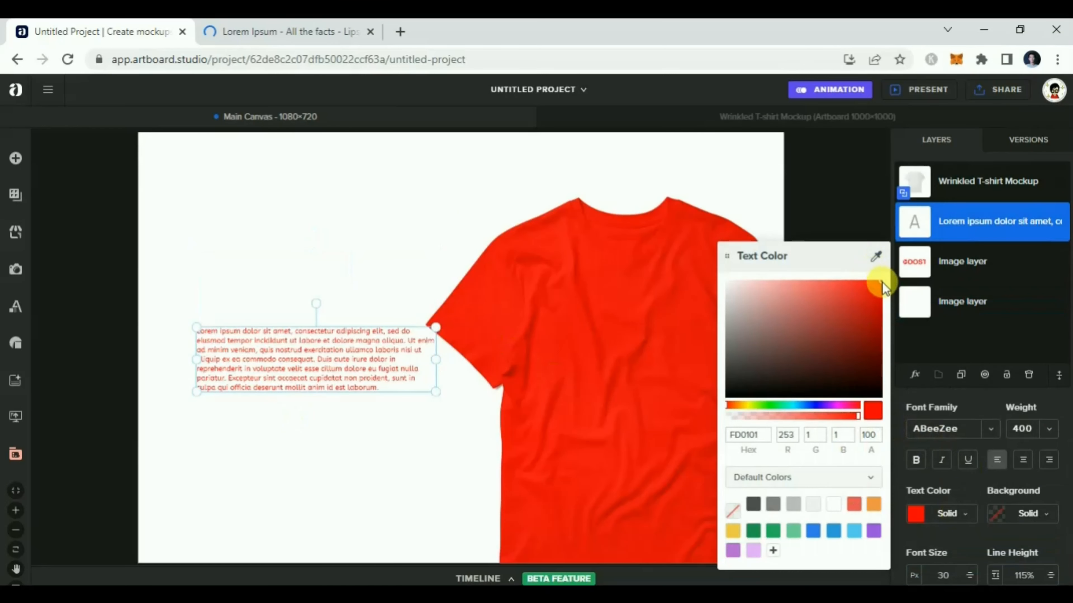
{"action": "left_click", "coordinate": [729, 375]}
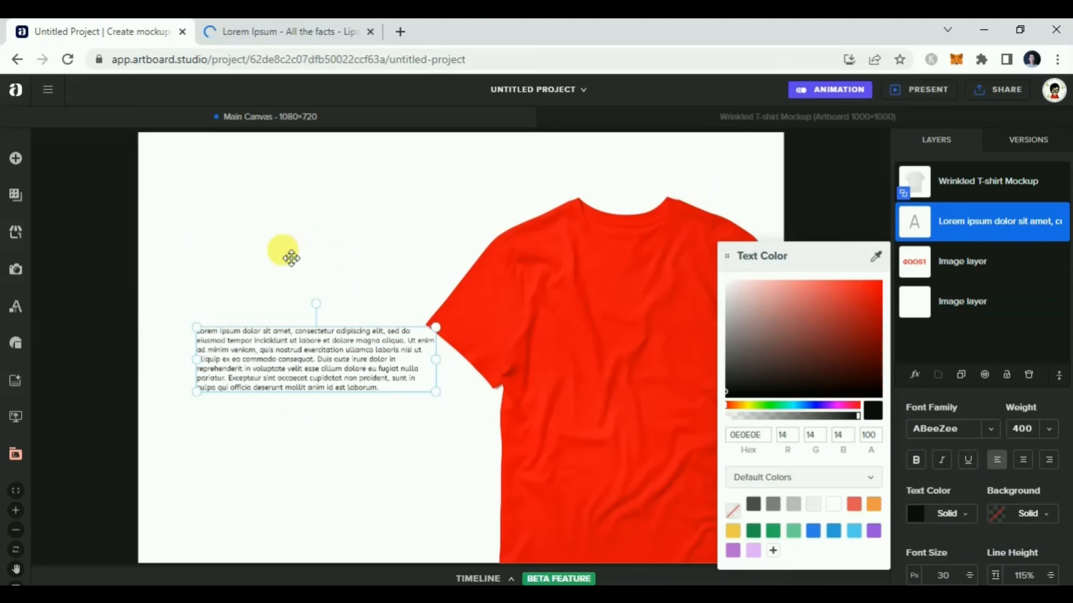
Move the T-shirt mockup lower on the canvas, then rotate the red BOOST wordmark to 358° and enlarge it to 17% scale.
{"action": "left_click", "coordinate": [304, 253]}
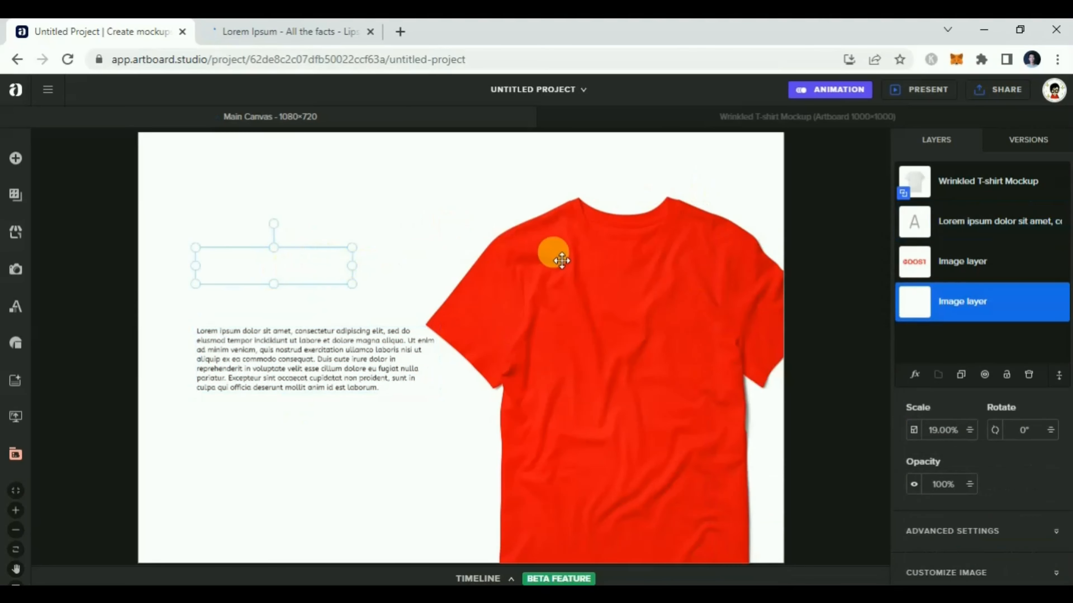
{"action": "left_click_drag", "start_coordinate": [555, 253], "coordinate": [590, 420]}
{"action": "left_click_drag", "start_coordinate": [642, 281], "coordinate": [520, 195]}
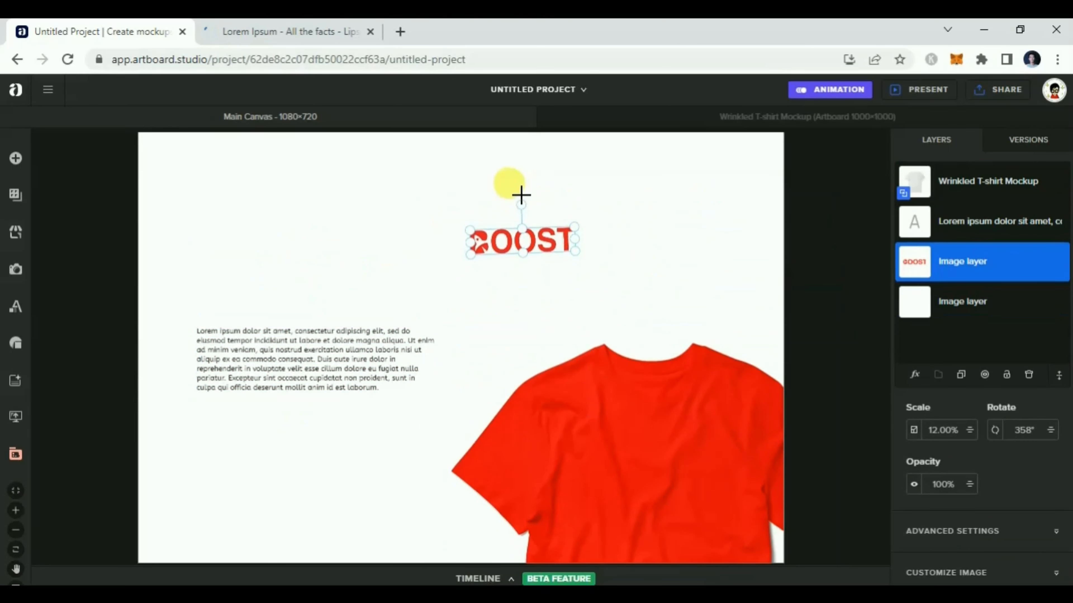
{"action": "left_click_drag", "start_coordinate": [583, 218], "coordinate": [598, 211]}
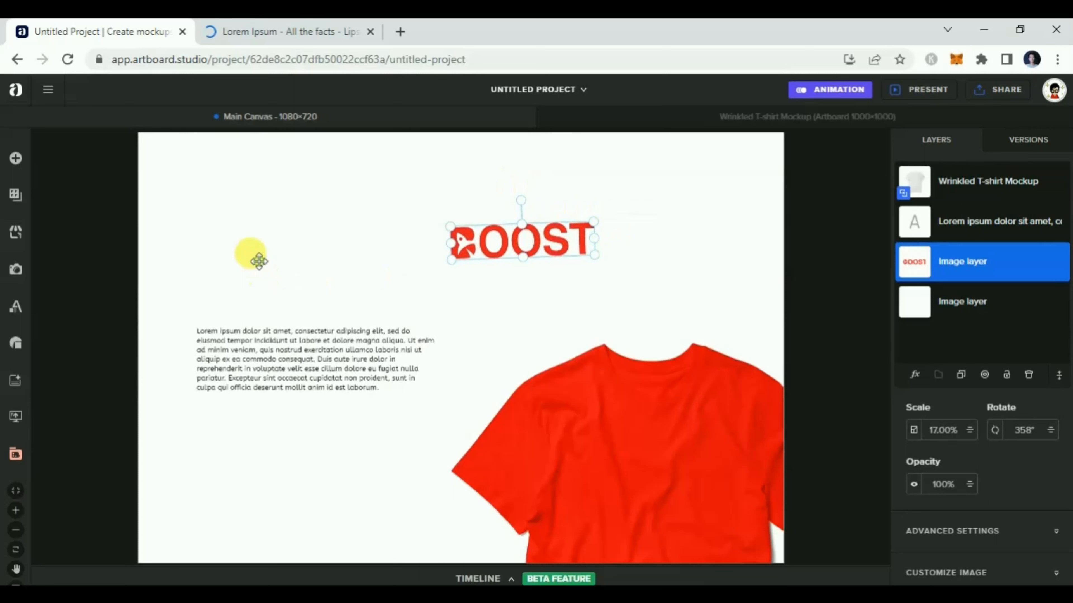
Move the white BOOST wordmark over the red T-shirt and bring it to the front of the layer stack.
{"action": "left_click", "coordinate": [270, 258]}
{"action": "left_click_drag", "start_coordinate": [542, 366], "coordinate": [670, 400]}
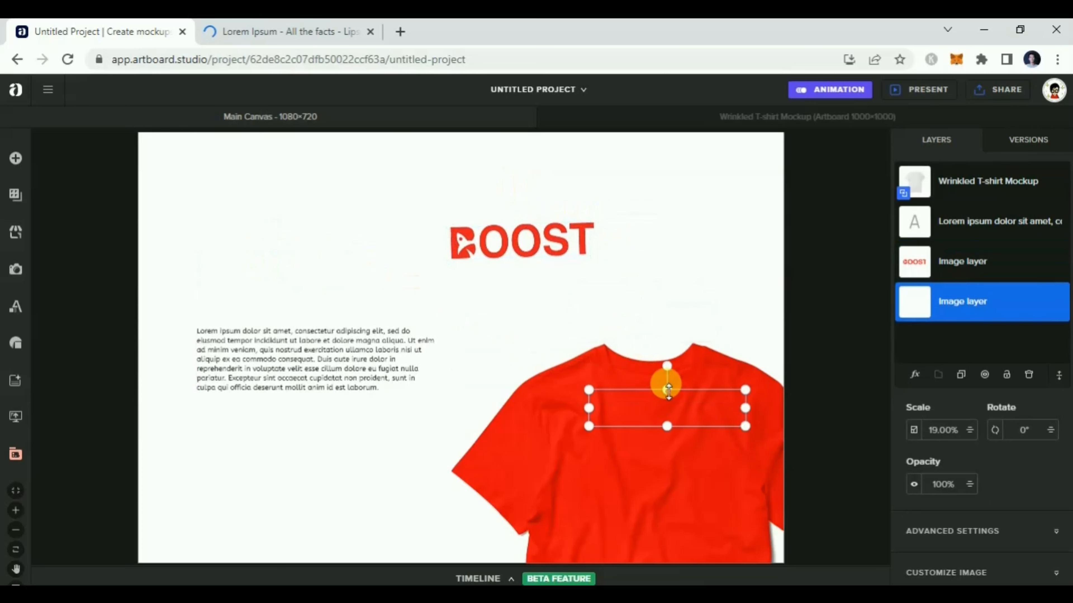
{"action": "right_click", "coordinate": [668, 391]}
{"action": "mouse_move", "coordinate": [729, 367]}
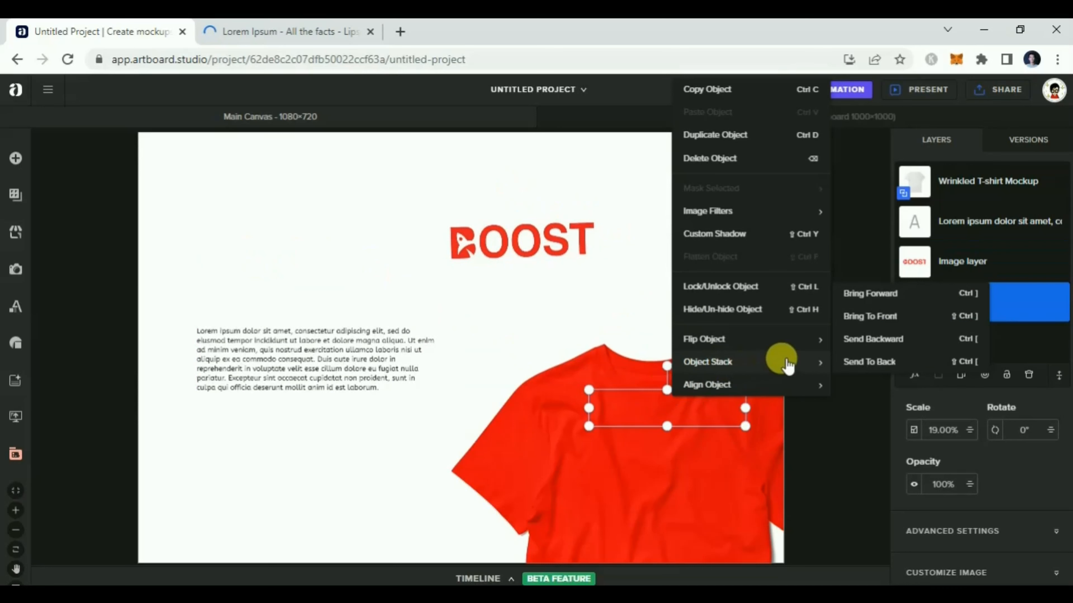
{"action": "left_click", "coordinate": [876, 321]}
Move the red BOOST wordmark above the Lorem Ipsum paragraph and raise the T-shirt mockup to about X 825, Y 456.
{"action": "left_click_drag", "start_coordinate": [538, 239], "coordinate": [272, 270]}
{"action": "left_click", "coordinate": [643, 495]}
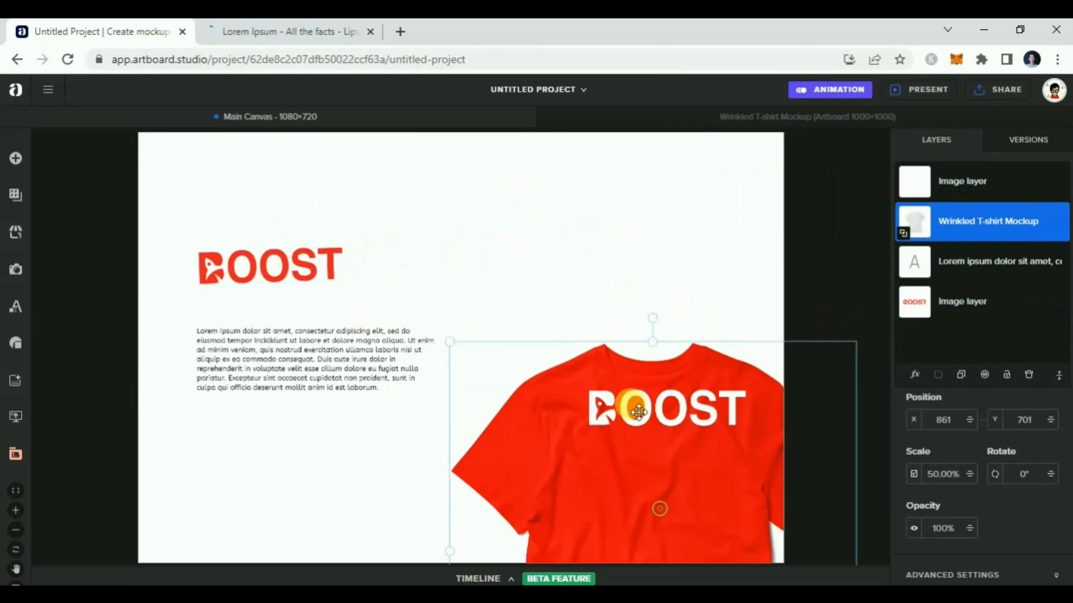
{"action": "left_click_drag", "start_coordinate": [638, 412], "coordinate": [629, 355]}
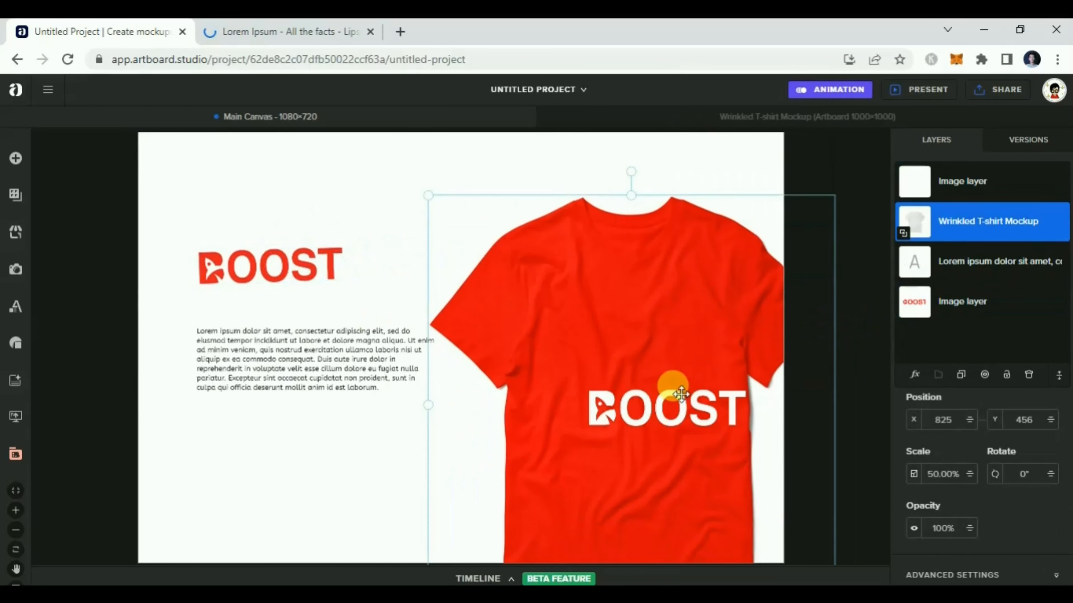
Center the white BOOST wordmark on the T-shirt's chest and export the project as an image.
{"action": "left_click", "coordinate": [681, 394]}
{"action": "left_click_drag", "start_coordinate": [661, 319], "coordinate": [639, 299]}
{"action": "left_click", "coordinate": [801, 282]}
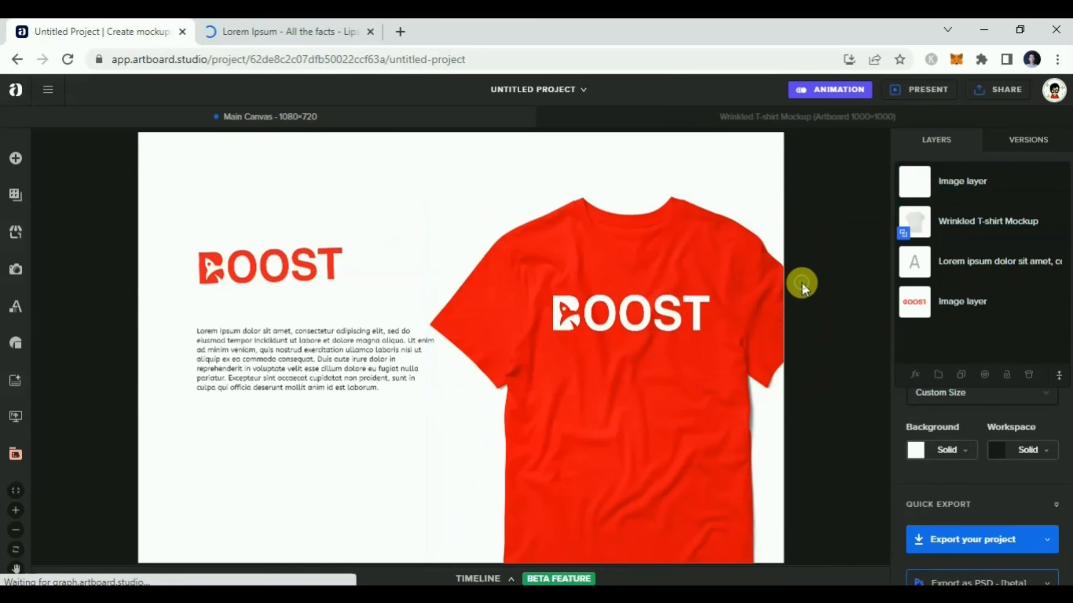
{"action": "left_click", "coordinate": [1049, 539]}
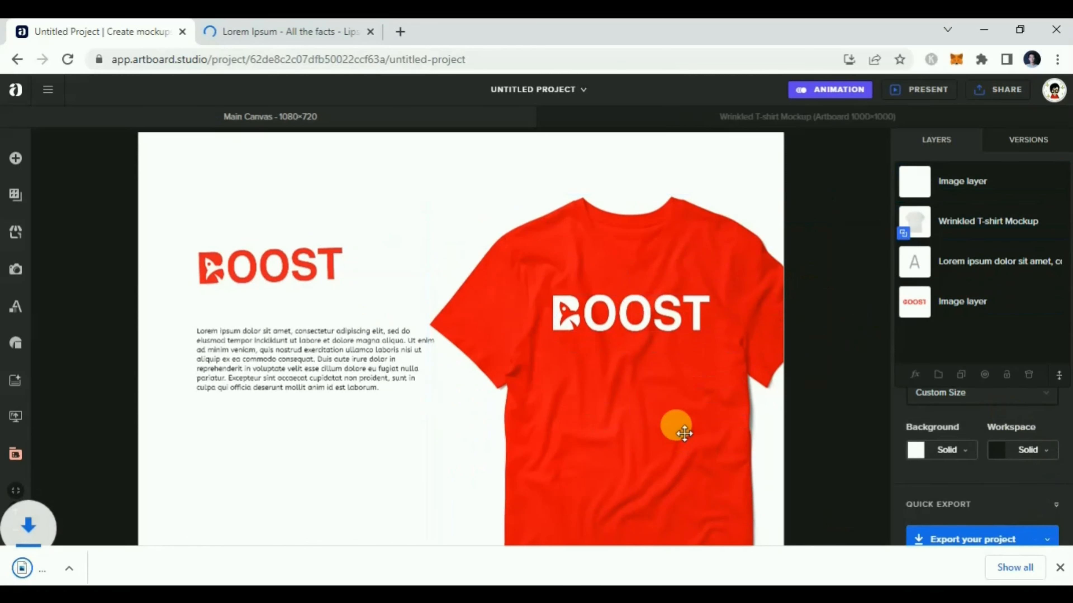
{"action": "left_click", "coordinate": [1059, 568]}
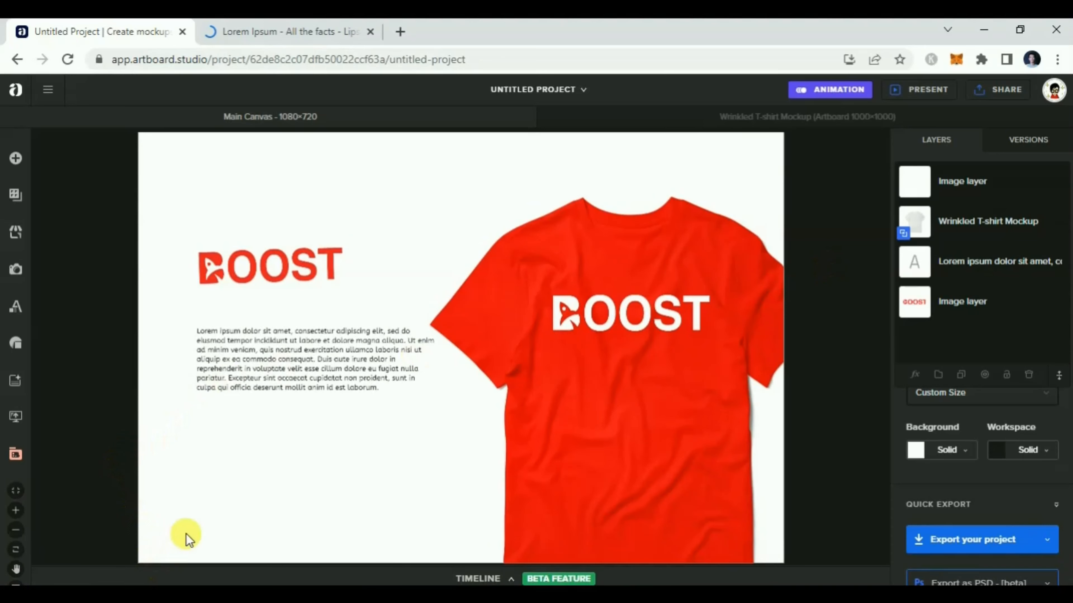
Switch to Illustrator and delete the white and black BOOST wordmarks from the second and third artboards of Boost Logotype.eps.
{"action": "left_click", "coordinate": [178, 591]}
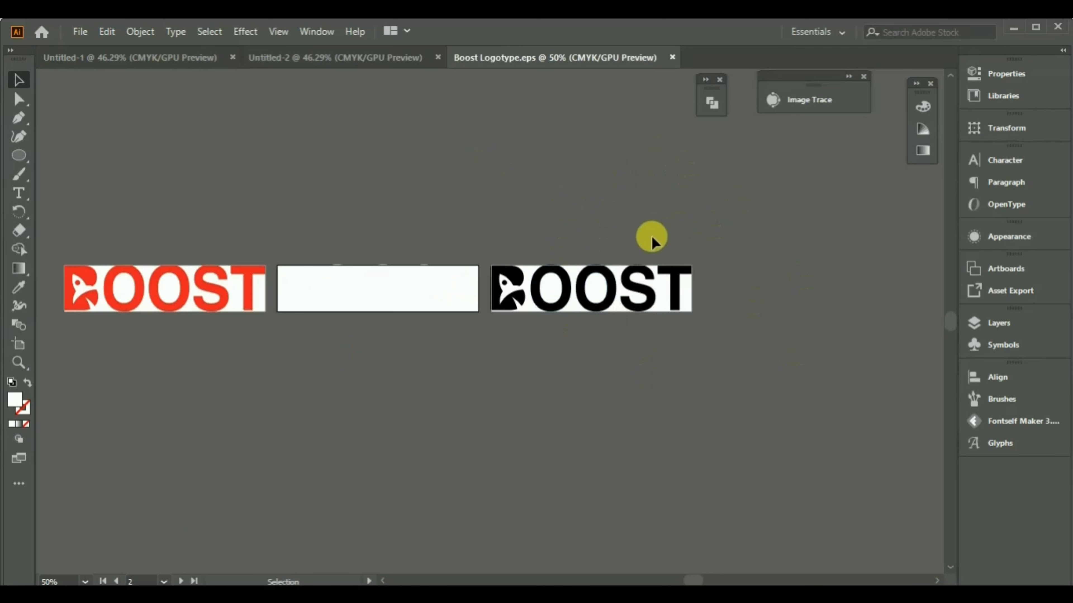
{"action": "scroll", "coordinate": [502, 211], "scroll_direction": "down", "scroll_amount": 2}
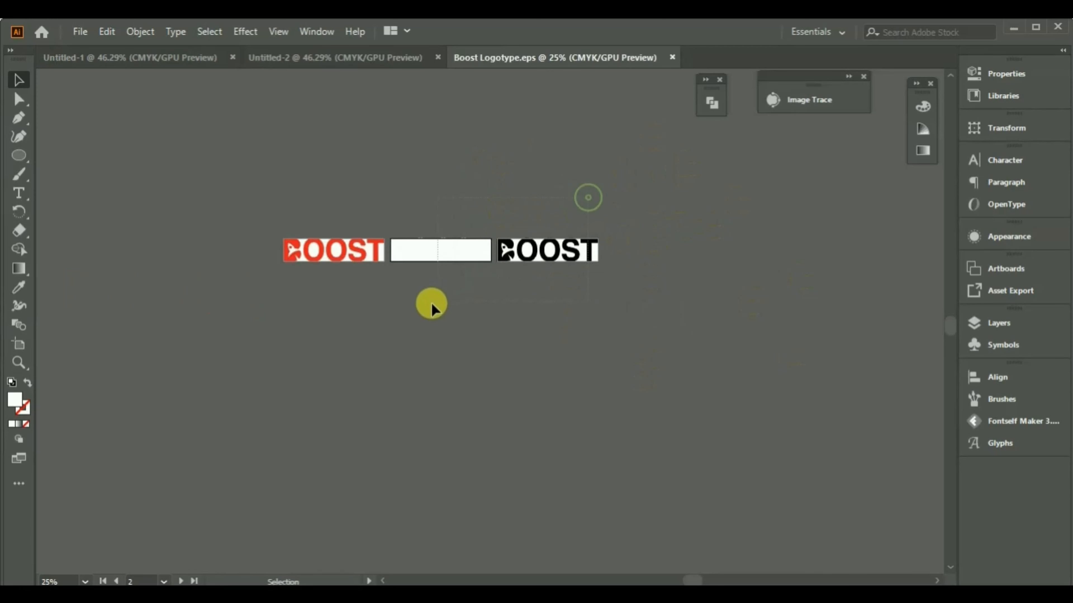
{"action": "key", "text": "ctrl+a"}
{"action": "key", "text": "Delete"}
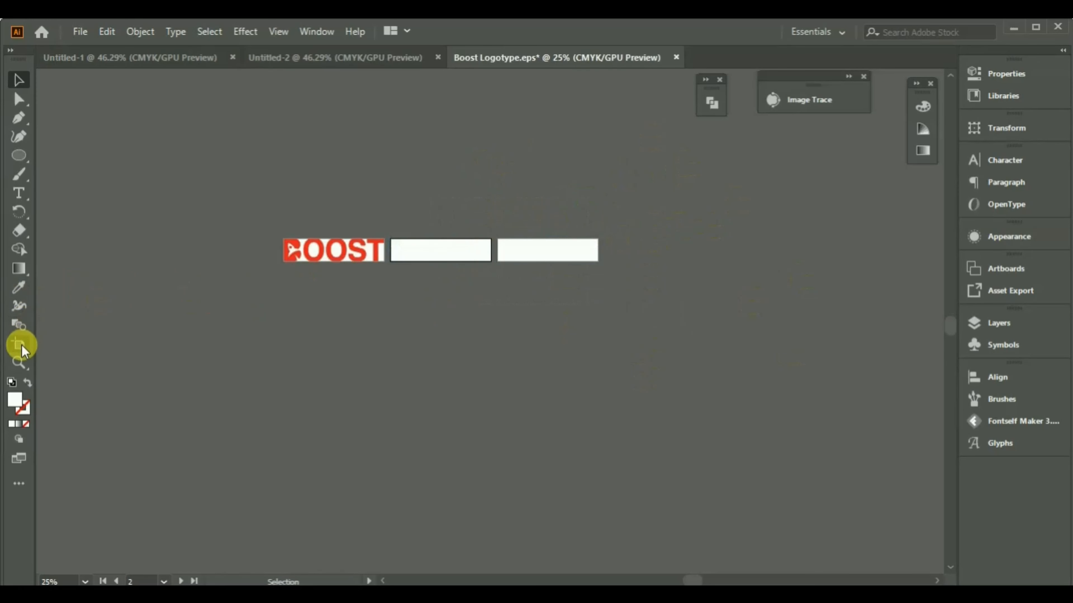
Delete the two empty artboards and enlarge the remaining one up and outward to leave space around the red wordmark.
{"action": "left_click", "coordinate": [21, 346]}
{"action": "left_click", "coordinate": [444, 249]}
{"action": "key", "text": "Delete"}
{"action": "left_click", "coordinate": [575, 257]}
{"action": "key", "text": "Delete"}
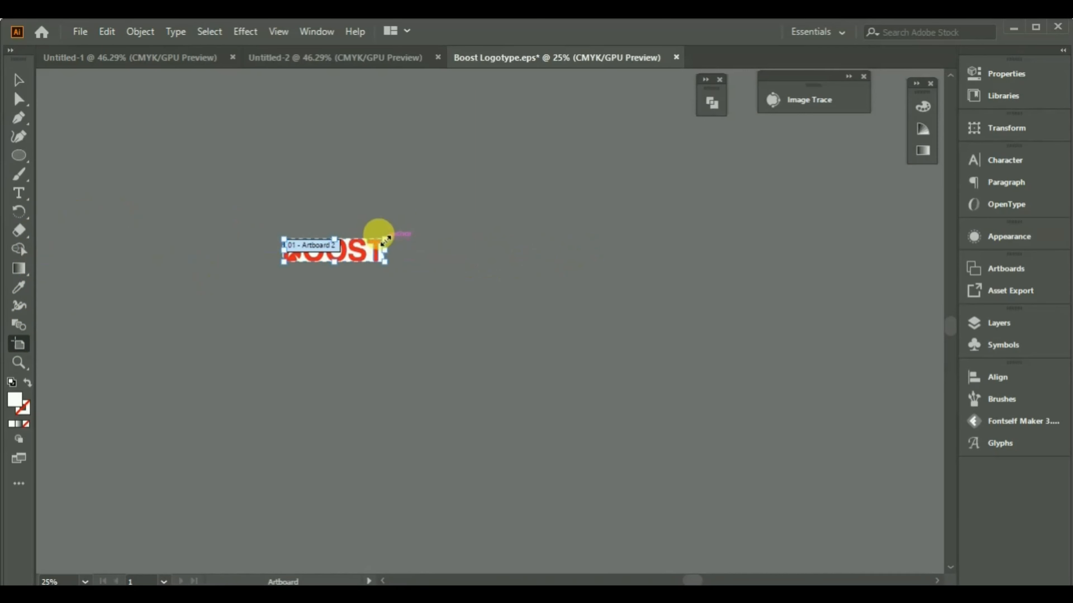
{"action": "left_click_drag", "start_coordinate": [386, 240], "coordinate": [462, 168]}
{"action": "left_click", "coordinate": [19, 80]}
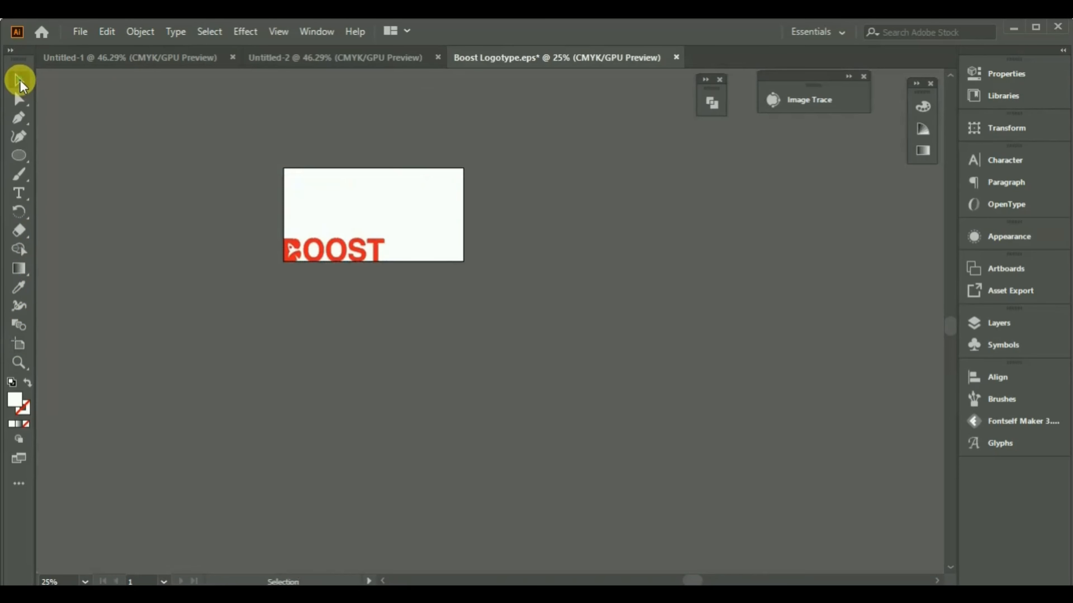
Center the red BOOST wordmark on the artboard at a slightly smaller size and delete the black copy behind it.
{"action": "left_click_drag", "start_coordinate": [358, 246], "coordinate": [403, 210]}
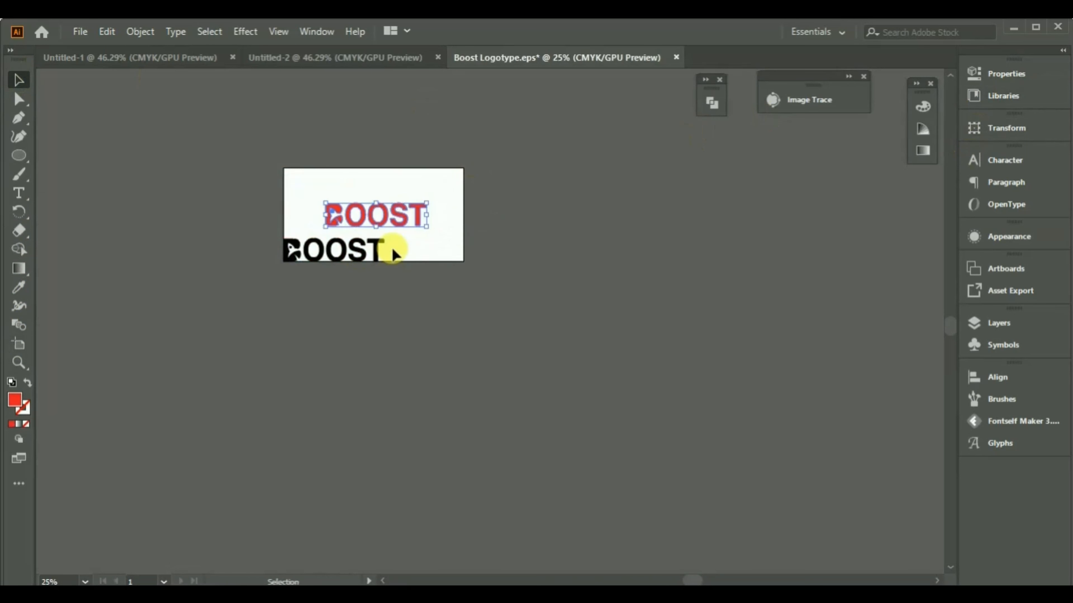
{"action": "left_click", "coordinate": [377, 252]}
{"action": "key", "text": "Delete"}
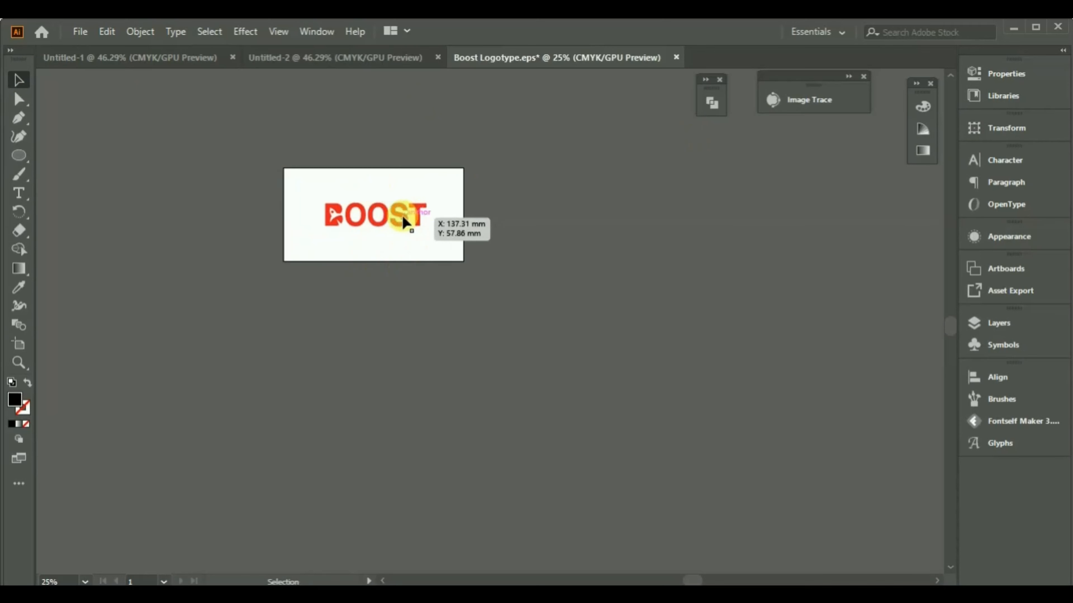
{"action": "left_click_drag", "start_coordinate": [431, 202], "coordinate": [399, 211]}
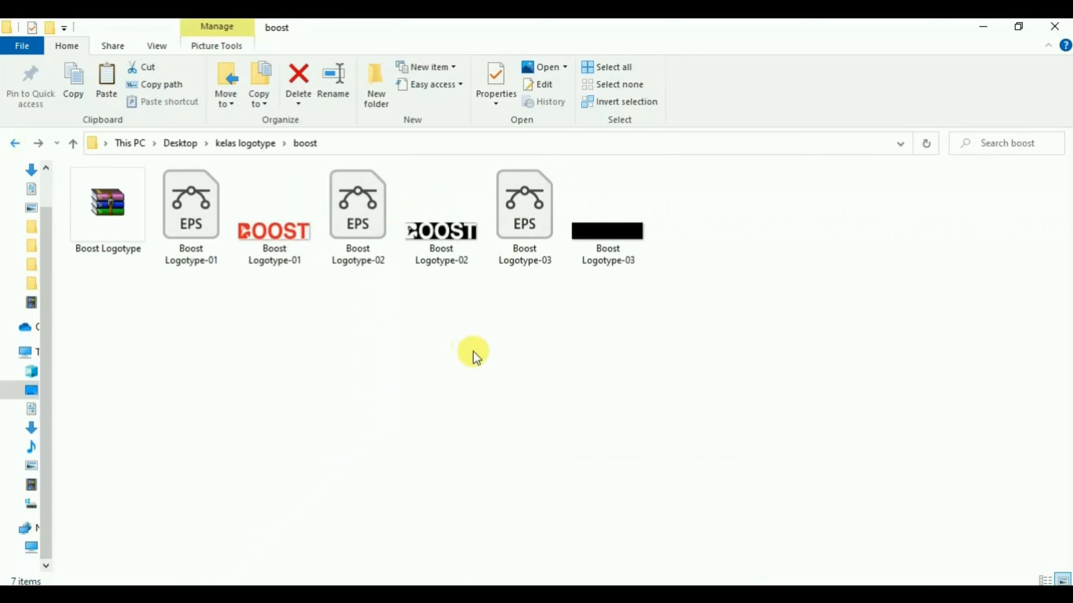
In File Explorer, paste the two exported mockup images into the boost folder, then place both in the Illustrator document.
{"action": "left_click", "coordinate": [474, 357]}
{"action": "key", "text": "ctrl+v"}
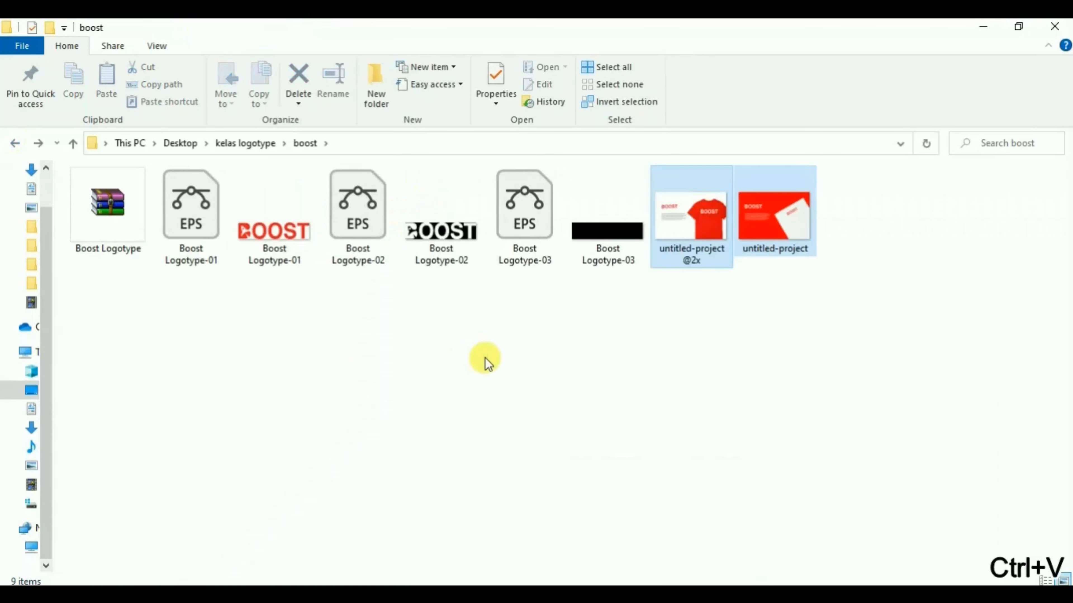
{"action": "left_click", "coordinate": [720, 325]}
{"action": "left_click_drag", "start_coordinate": [699, 314], "coordinate": [833, 220]}
{"action": "left_click_drag", "start_coordinate": [702, 226], "coordinate": [507, 254]}
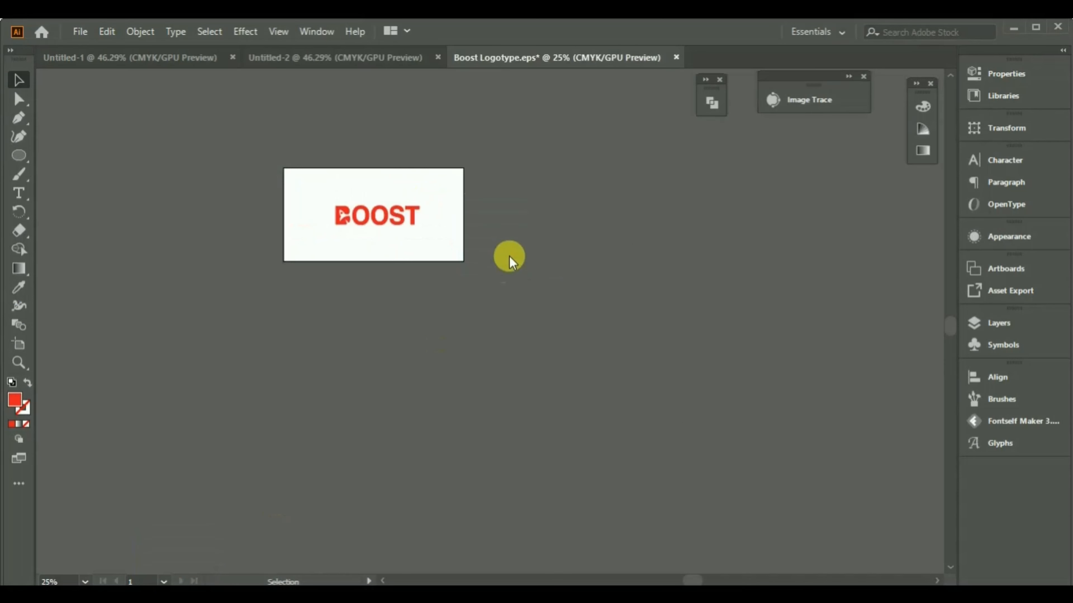
{"action": "left_click_drag", "start_coordinate": [178, 490], "coordinate": [530, 191]}
{"action": "left_click_drag", "start_coordinate": [605, 137], "coordinate": [603, 438]}
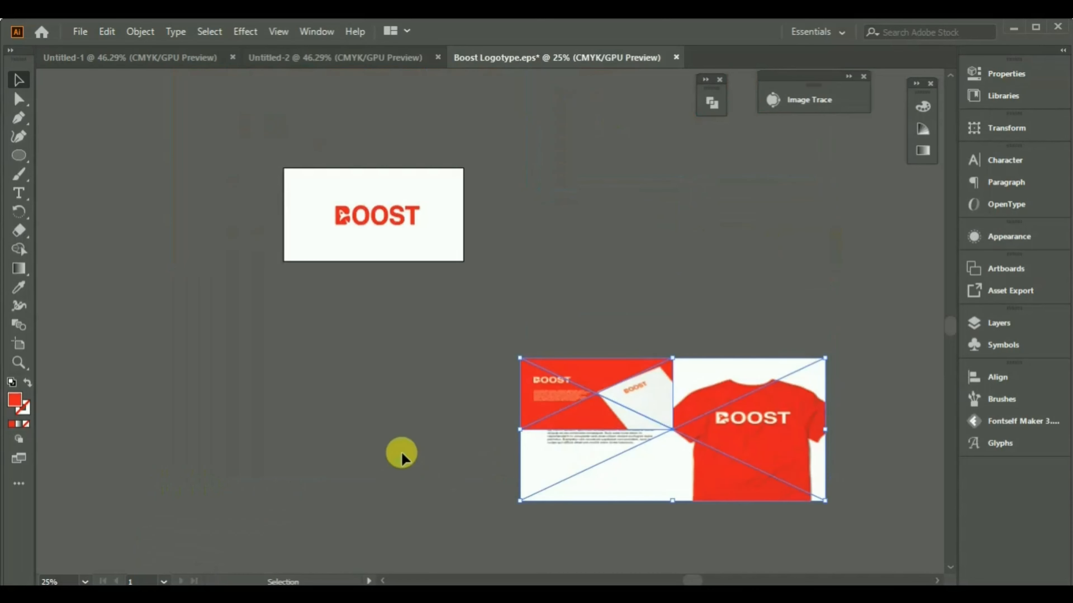
{"action": "key", "text": "ctrl+z"}
{"action": "key", "text": "ctrl+z"}
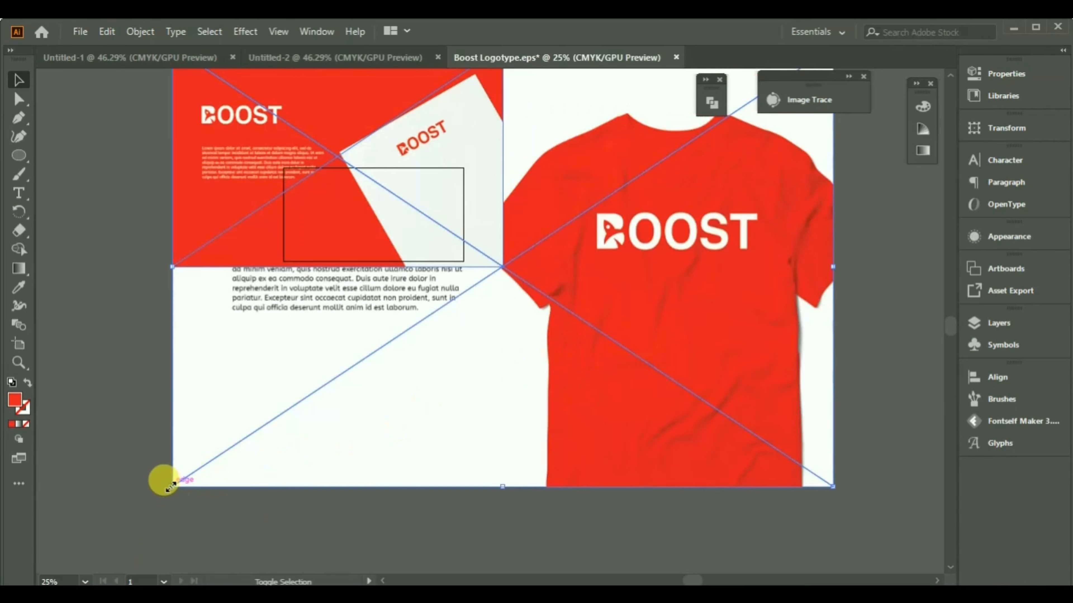
Scale both placed mockup images down proportionally and position them beside the artboard, clear of the wordmark.
{"action": "left_click_drag", "start_coordinate": [171, 487], "coordinate": [520, 254]}
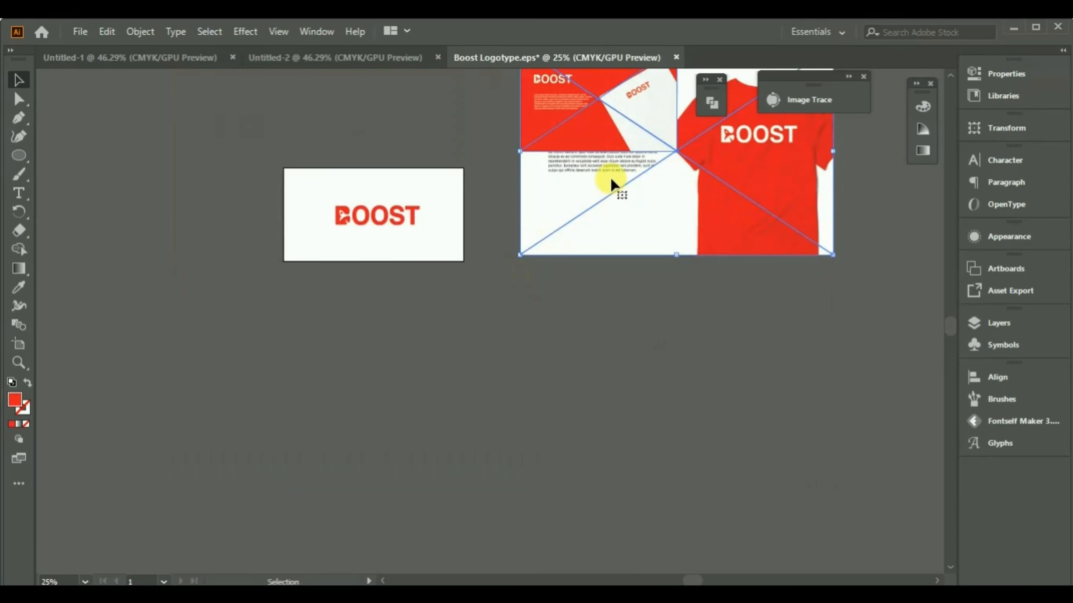
{"action": "left_click_drag", "start_coordinate": [610, 176], "coordinate": [610, 342]}
{"action": "left_click", "coordinate": [498, 422]}
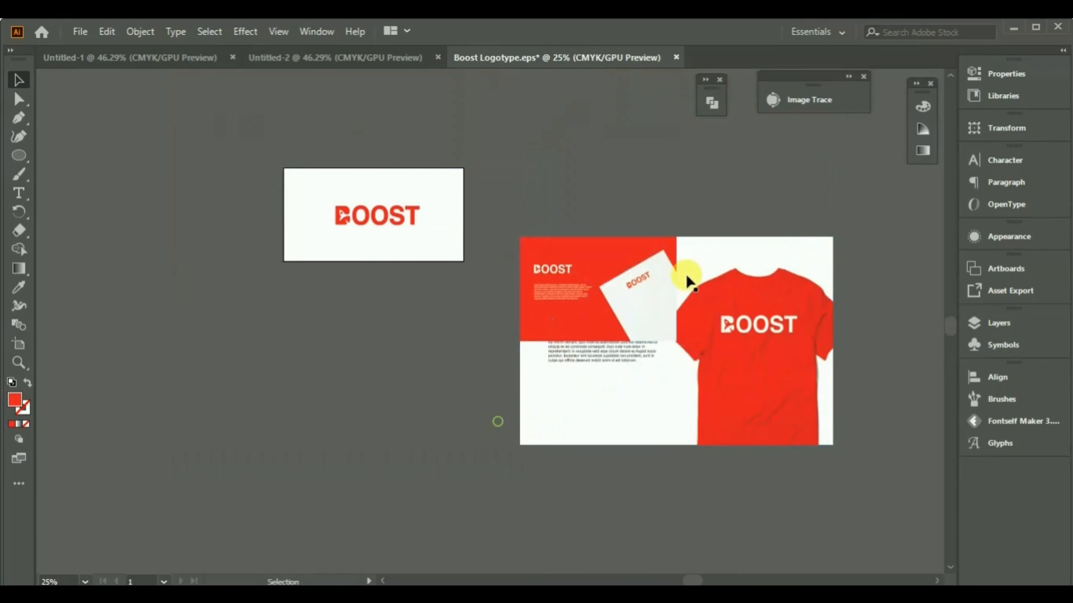
{"action": "left_click", "coordinate": [652, 283]}
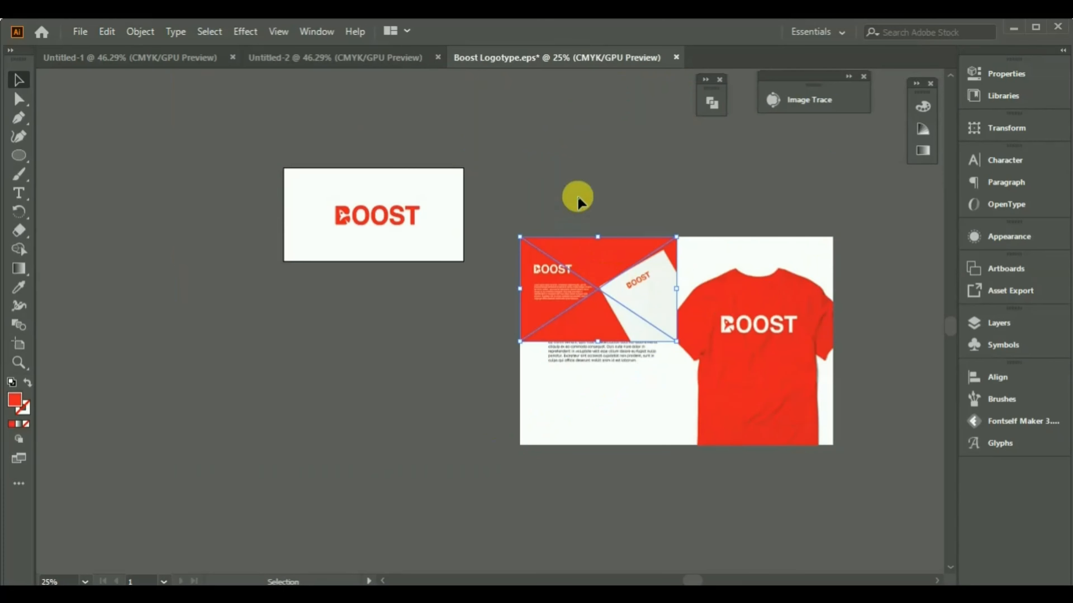
{"action": "left_click", "coordinate": [555, 232]}
Draw a red rectangle as wide as the artboard, starting just above its lower edge and extending well below it.
{"action": "scroll", "coordinate": [341, 219], "scroll_direction": "up", "scroll_amount": 2}
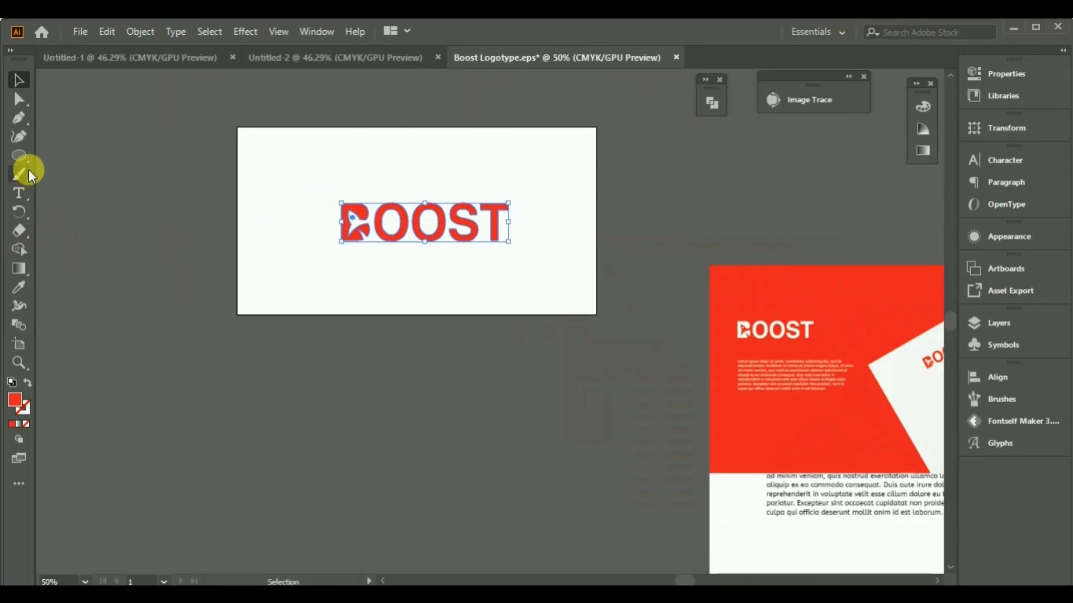
{"action": "left_click", "coordinate": [25, 158]}
{"action": "left_click", "coordinate": [69, 154]}
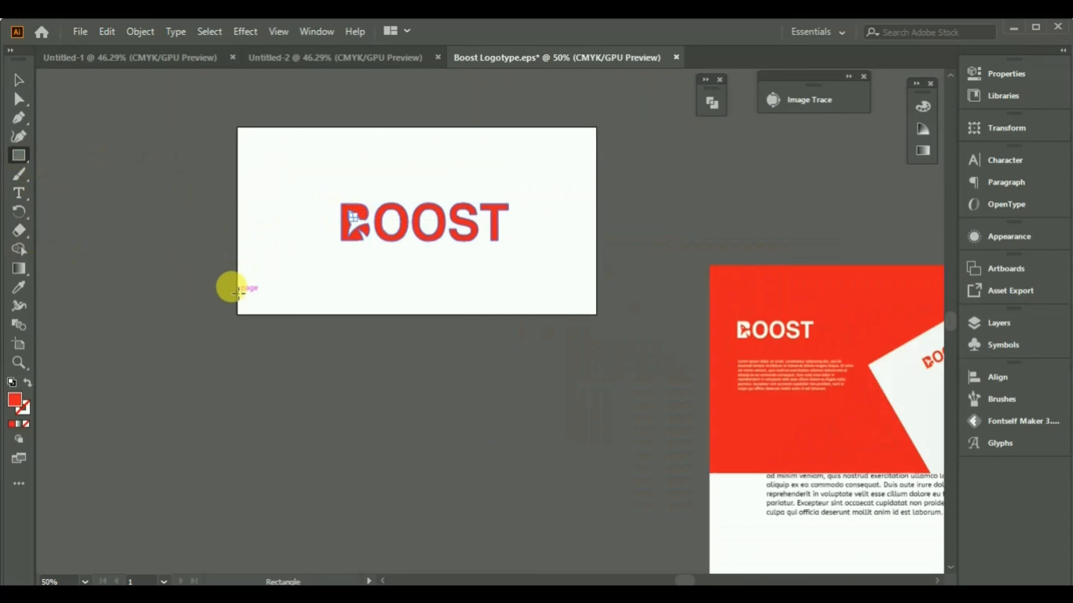
{"action": "left_click_drag", "start_coordinate": [236, 294], "coordinate": [596, 308]}
{"action": "left_click_drag", "start_coordinate": [419, 308], "coordinate": [422, 446]}
{"action": "left_click", "coordinate": [19, 79]}
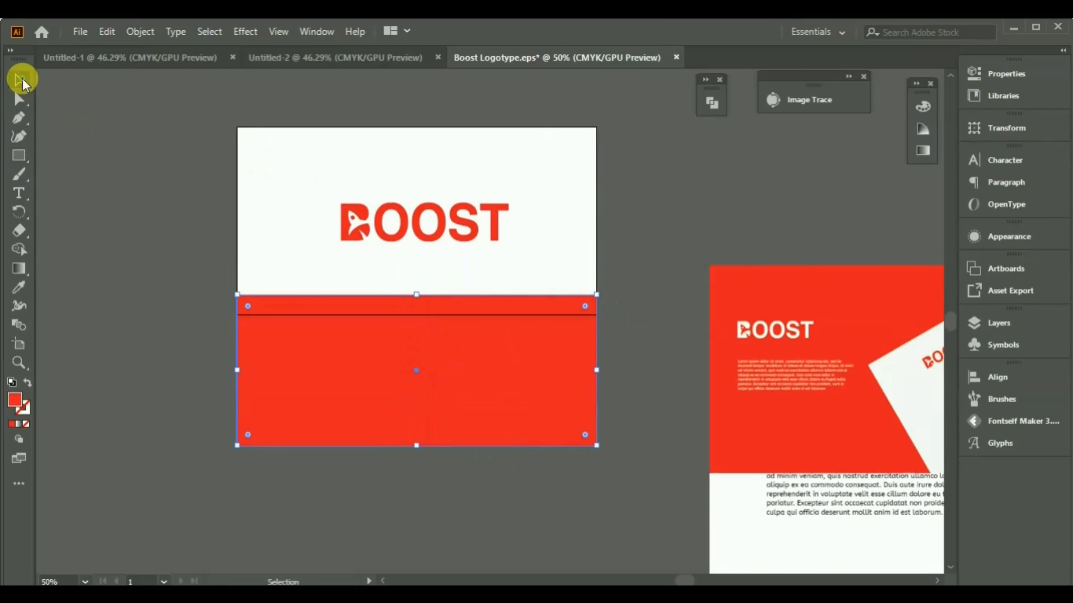
Duplicate the red BOOST wordmark onto the red rectangle directly below the original and recolor the copy white.
{"action": "left_click_drag", "start_coordinate": [426, 223], "coordinate": [519, 226]}
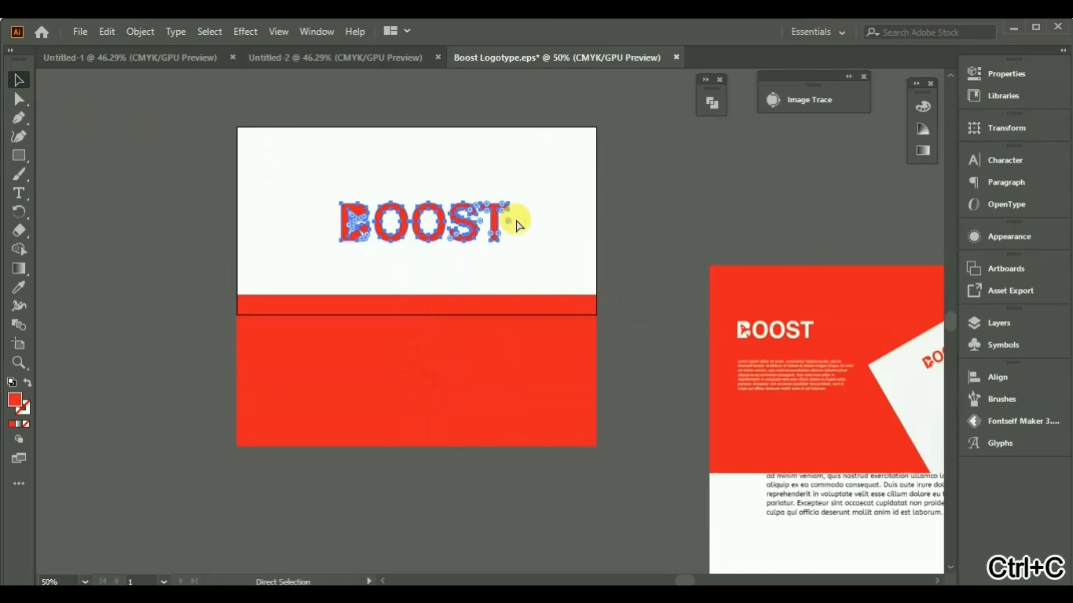
{"action": "key", "text": "ctrl+v"}
{"action": "left_click_drag", "start_coordinate": [534, 320], "coordinate": [466, 367]}
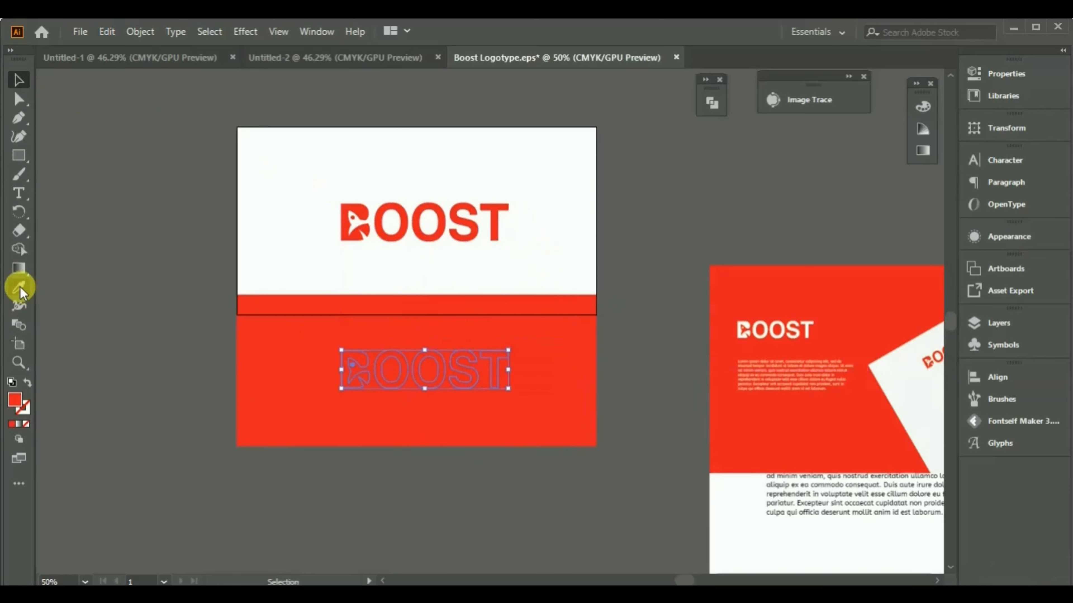
{"action": "left_click", "coordinate": [295, 134]}
{"action": "left_click", "coordinate": [19, 80]}
{"action": "left_click", "coordinate": [150, 190]}
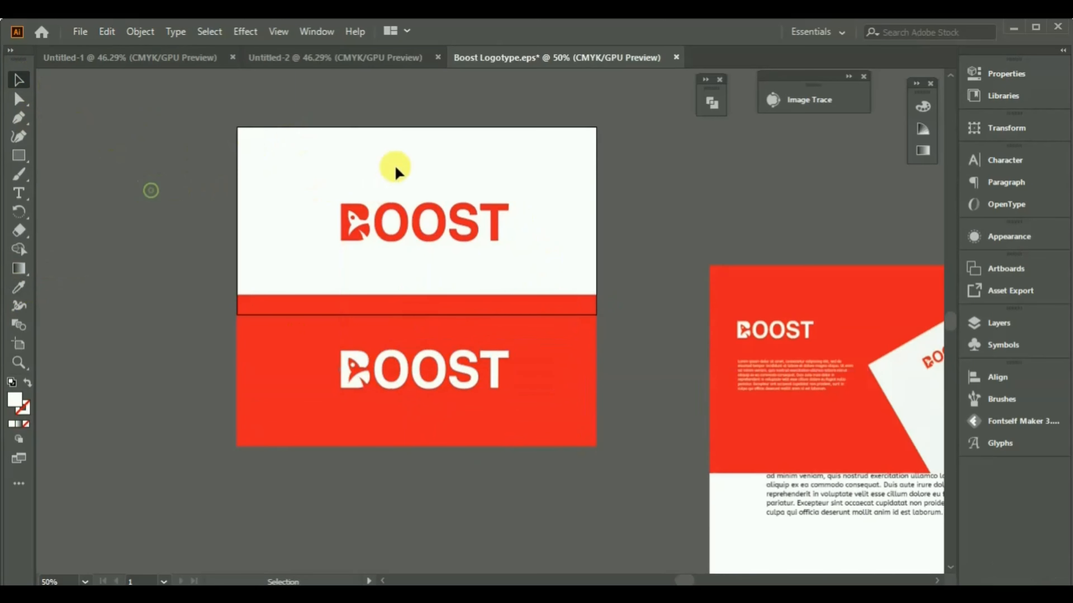
Place the T-shirt mockup directly under the red BOOST panel and scale it to the panel's width, about 209 mm.
{"action": "scroll", "coordinate": [395, 165], "scroll_direction": "down", "scroll_amount": 2}
{"action": "left_click_drag", "start_coordinate": [606, 314], "coordinate": [422, 386]}
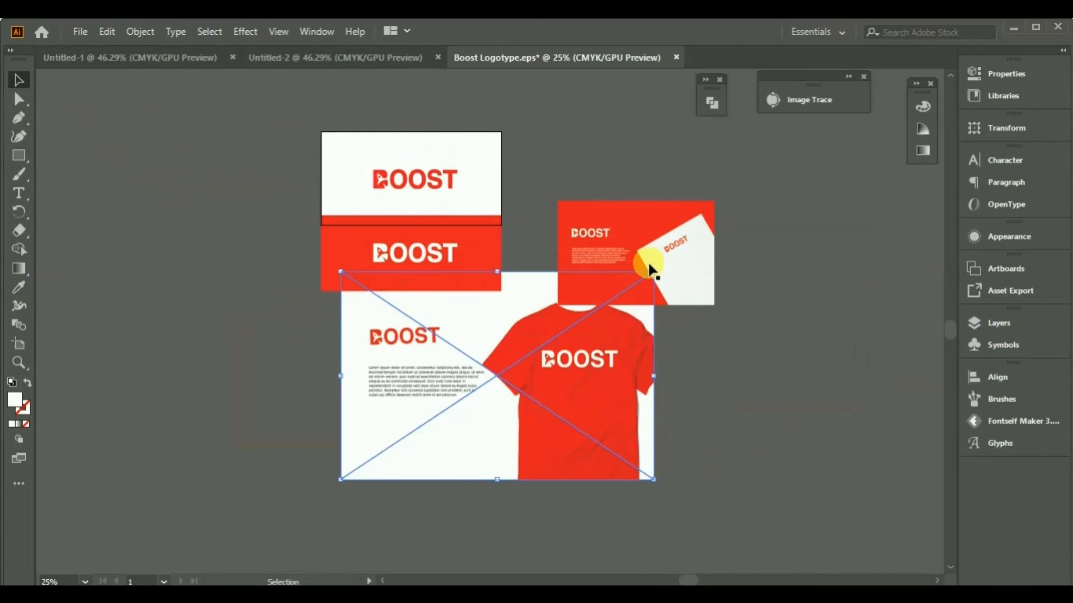
{"action": "left_click_drag", "start_coordinate": [649, 270], "coordinate": [489, 380]}
{"action": "left_click_drag", "start_coordinate": [449, 420], "coordinate": [426, 325]}
{"action": "left_click_drag", "start_coordinate": [470, 291], "coordinate": [502, 263]}
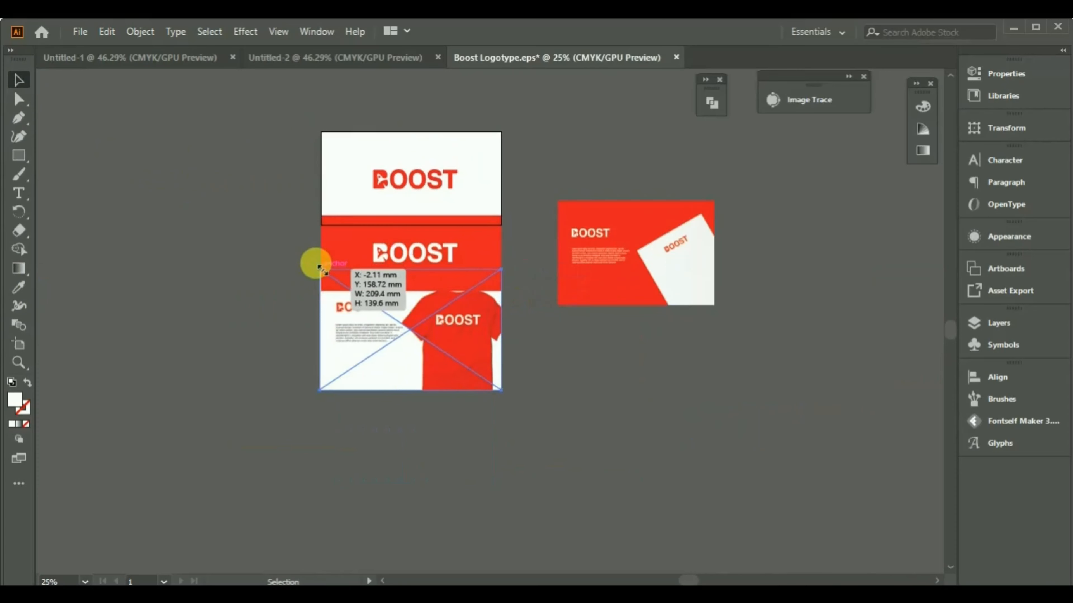
{"action": "left_click_drag", "start_coordinate": [319, 267], "coordinate": [379, 244]}
{"action": "scroll", "coordinate": [329, 271], "scroll_direction": "up", "scroll_amount": 6}
{"action": "scroll", "coordinate": [292, 271], "scroll_direction": "down", "scroll_amount": 6}
{"action": "left_click_drag", "start_coordinate": [509, 305], "coordinate": [508, 319]}
Place the red paper mockup at the bottom of the stack and scale it to the same width as the panels.
{"action": "left_click_drag", "start_coordinate": [674, 220], "coordinate": [439, 431]}
{"action": "left_click_drag", "start_coordinate": [509, 396], "coordinate": [533, 364]}
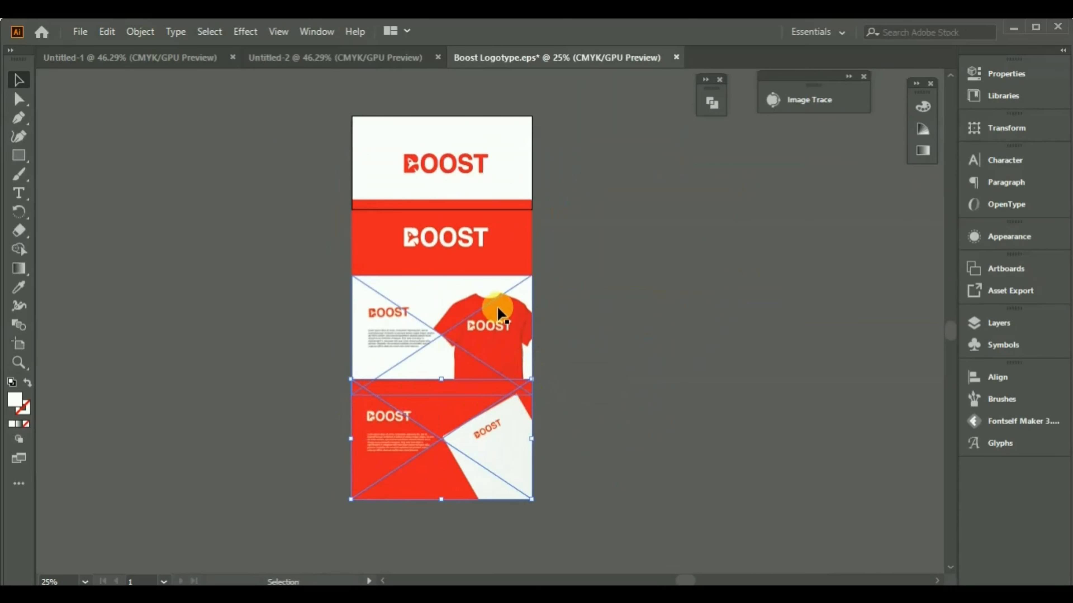
{"action": "left_click", "coordinate": [577, 296]}
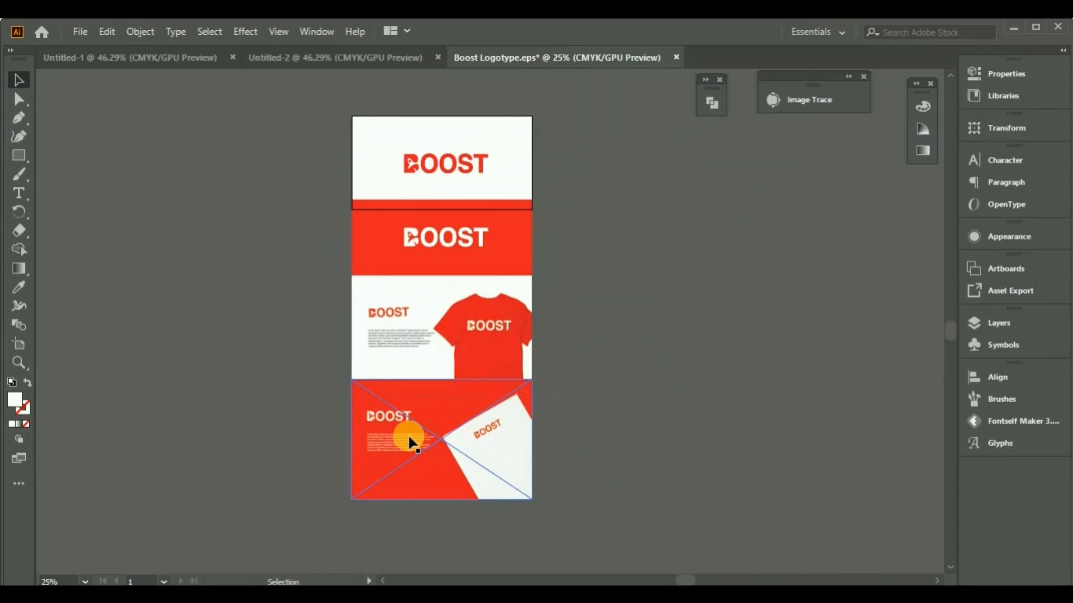
Clear the space under the white logo panel by moving the paper mockup aside and the T-shirt mockup and red BOOST panel down.
{"action": "left_click_drag", "start_coordinate": [407, 442], "coordinate": [603, 254]}
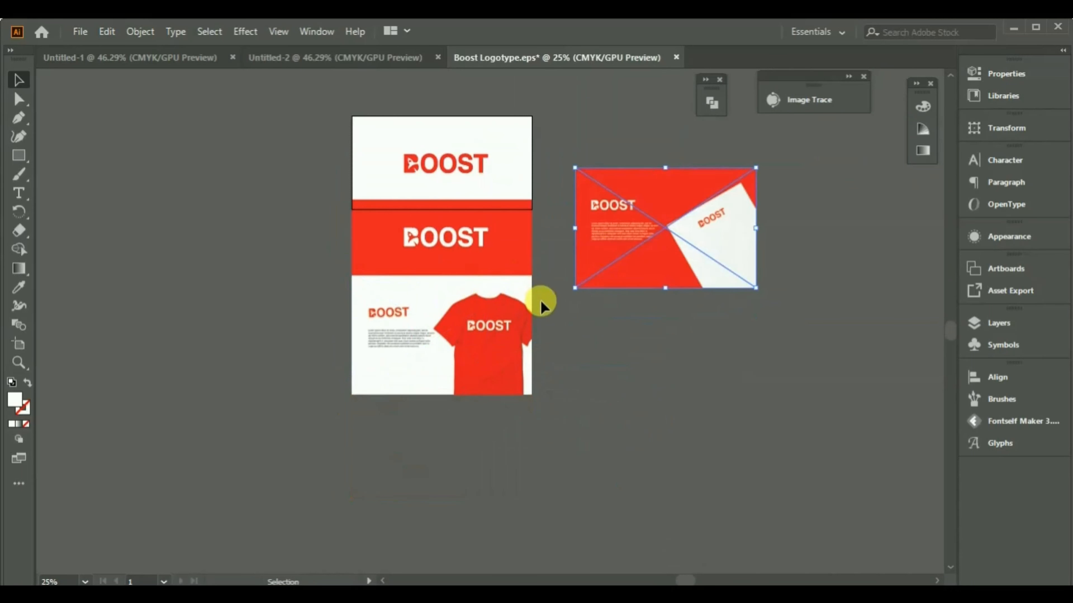
{"action": "left_click_drag", "start_coordinate": [486, 321], "coordinate": [485, 417]}
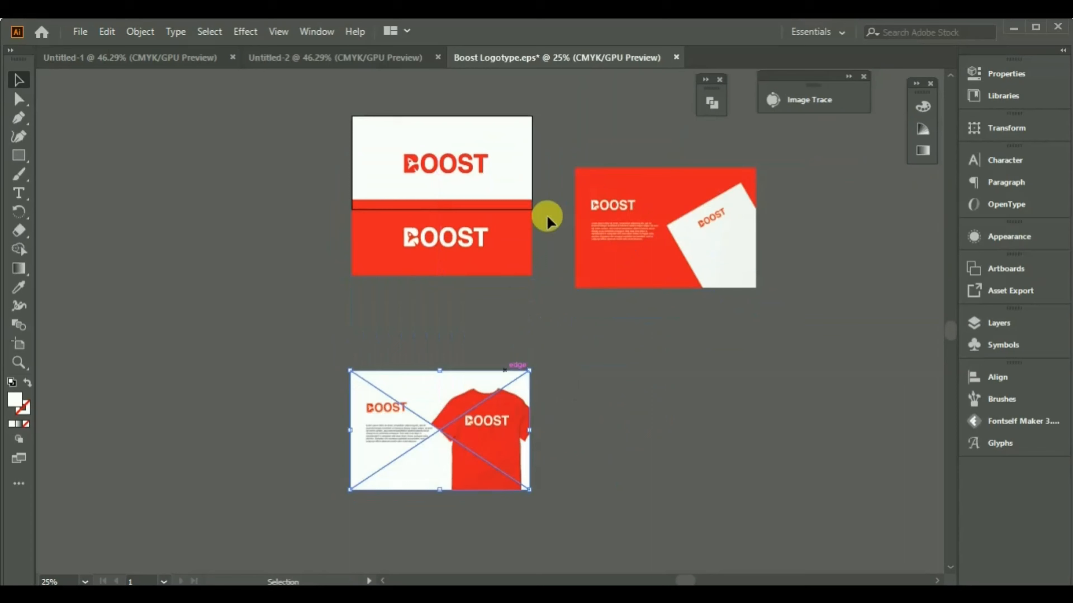
{"action": "left_click", "coordinate": [516, 248]}
{"action": "left_click_drag", "start_coordinate": [439, 218], "coordinate": [450, 510]}
Place the red paper mockup directly under the white logo panel, flush with the artboard's side edges.
{"action": "left_click_drag", "start_coordinate": [674, 219], "coordinate": [450, 247]}
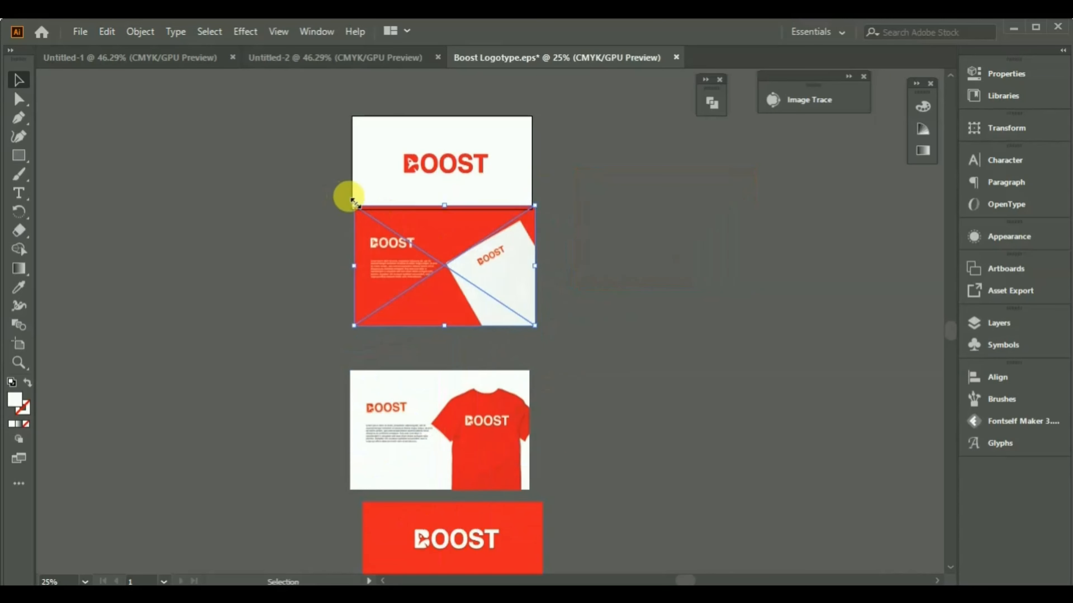
{"action": "scroll", "coordinate": [374, 195], "scroll_direction": "up", "scroll_amount": 5}
{"action": "left_click_drag", "start_coordinate": [376, 314], "coordinate": [366, 304]}
{"action": "scroll", "coordinate": [468, 171], "scroll_direction": "down", "scroll_amount": 5}
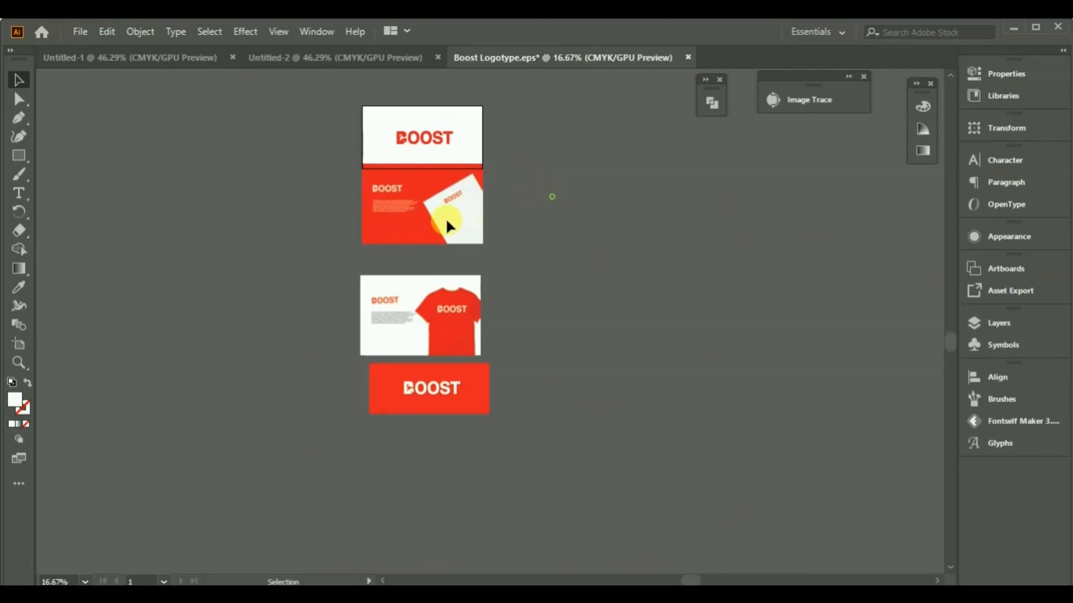
Place the T-shirt mockup directly beneath the paper mockup with their side edges flush.
{"action": "scroll", "coordinate": [404, 235], "scroll_direction": "up", "scroll_amount": 1}
{"action": "left_click_drag", "start_coordinate": [394, 355], "coordinate": [395, 300]}
{"action": "scroll", "coordinate": [538, 304], "scroll_direction": "up", "scroll_amount": 5}
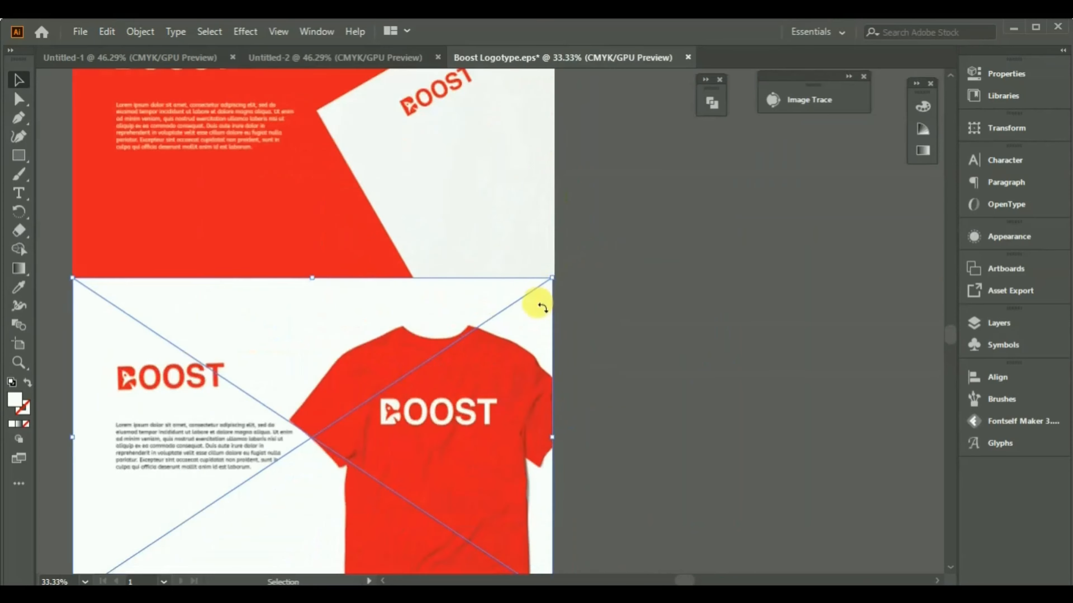
{"action": "left_click_drag", "start_coordinate": [548, 285], "coordinate": [568, 247]}
{"action": "scroll", "coordinate": [567, 247], "scroll_direction": "down", "scroll_amount": 6}
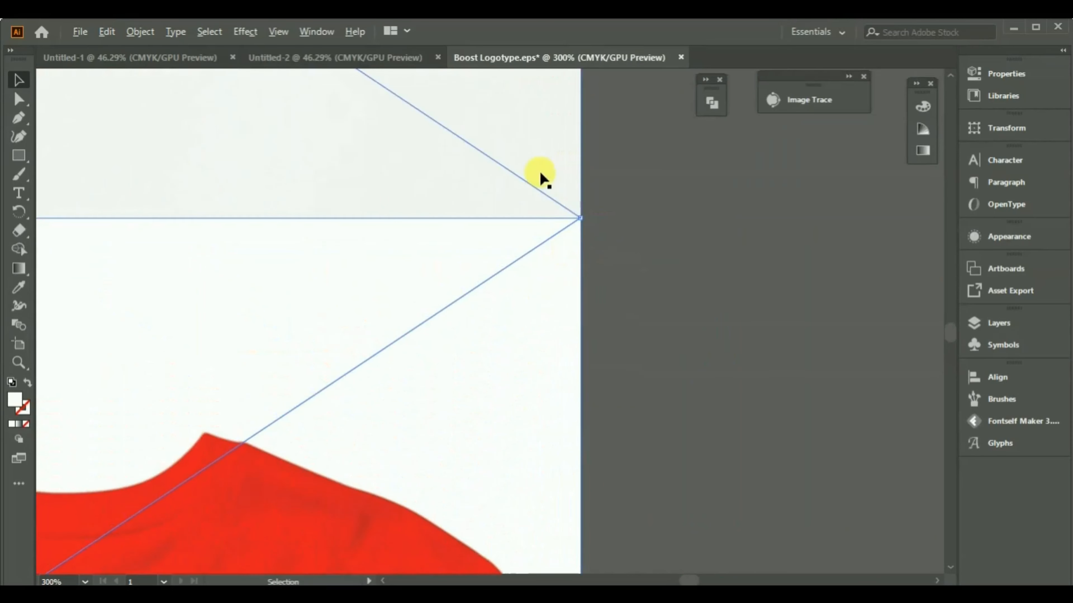
Move the red rectangle directly beneath the T-shirt mockup and reduce it to a strip about half as tall.
{"action": "left_click_drag", "start_coordinate": [511, 530], "coordinate": [479, 331]}
{"action": "scroll", "coordinate": [546, 355], "scroll_direction": "down", "scroll_amount": 3}
{"action": "scroll", "coordinate": [472, 426], "scroll_direction": "up", "scroll_amount": 3}
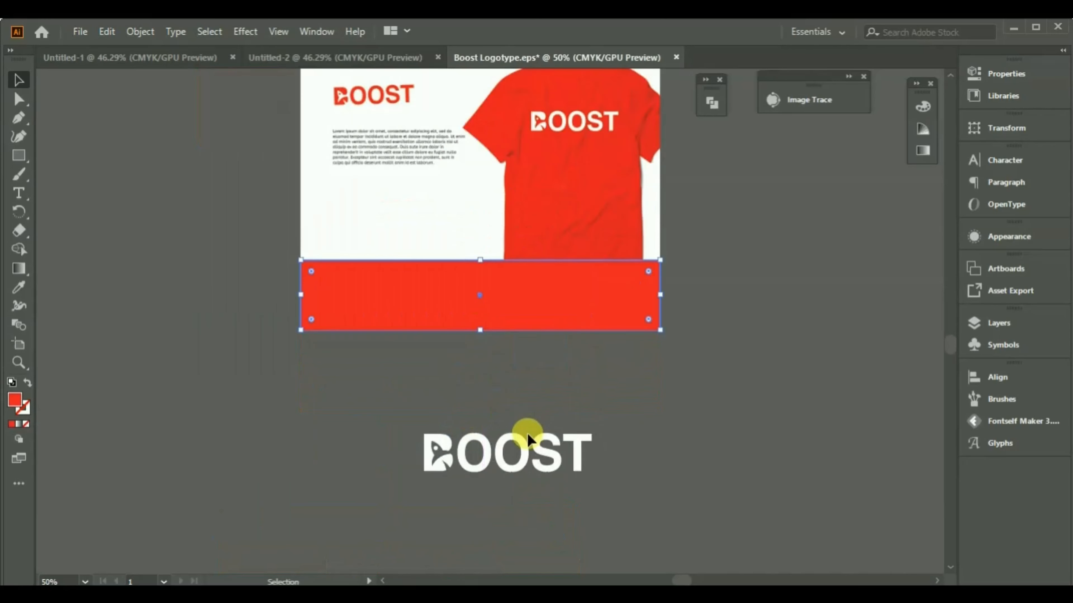
Place the white BOOST wordmark on the bottom red strip, scaled down, and center it horizontally and vertically within the strip.
{"action": "left_click_drag", "start_coordinate": [527, 438], "coordinate": [536, 297]}
{"action": "left_click_drag", "start_coordinate": [606, 275], "coordinate": [534, 291]}
{"action": "left_click", "coordinate": [998, 375]}
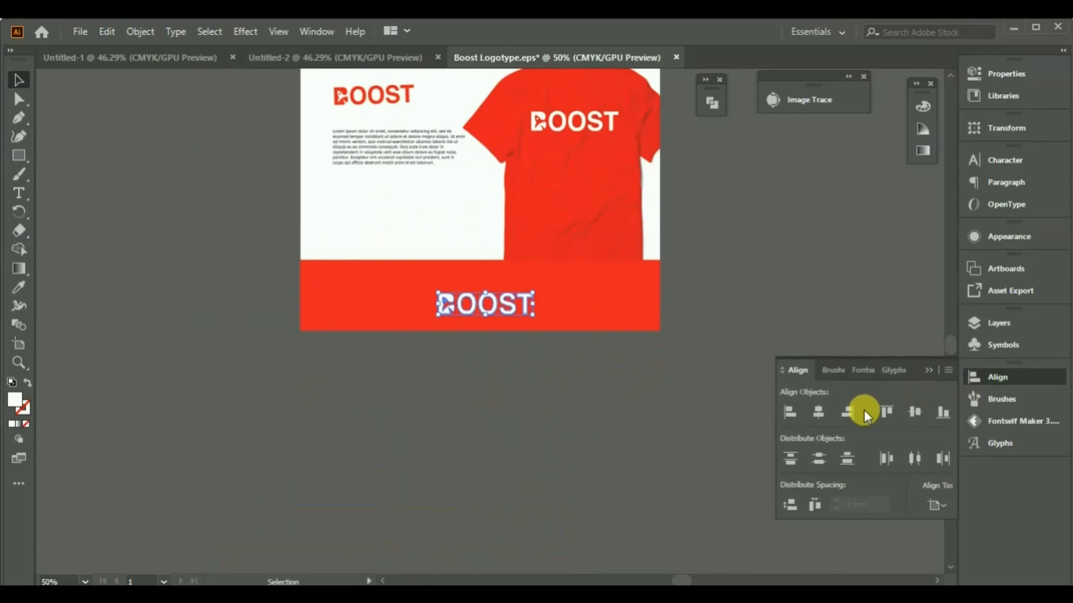
{"action": "left_click", "coordinate": [818, 412]}
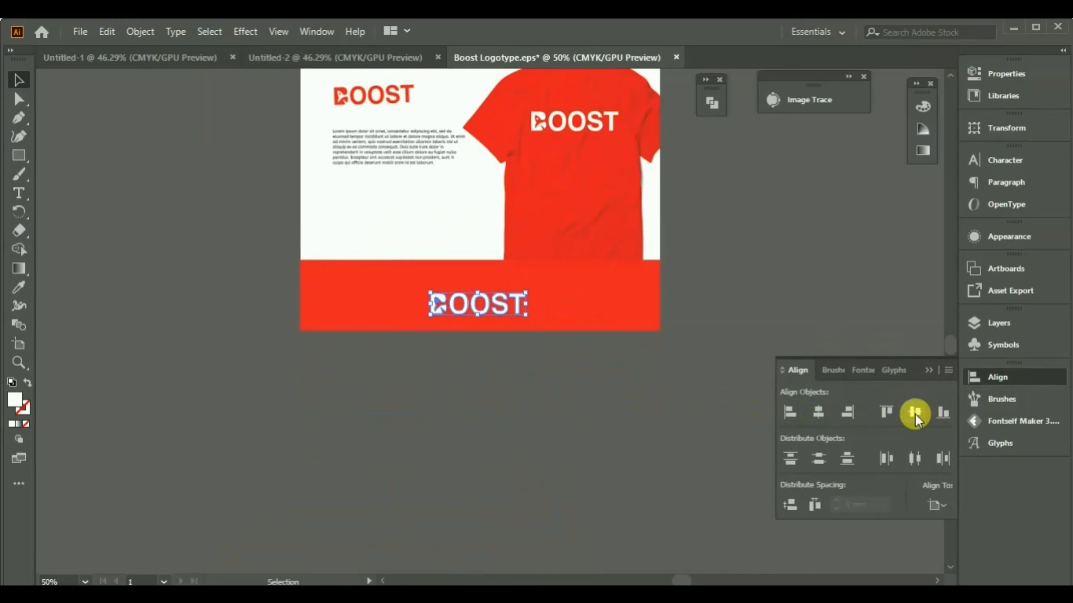
{"action": "scroll", "coordinate": [496, 292], "scroll_direction": "up", "scroll_amount": 5}
{"action": "left_click_drag", "start_coordinate": [501, 311], "coordinate": [499, 266]}
{"action": "left_click", "coordinate": [816, 412]}
{"action": "scroll", "coordinate": [555, 426], "scroll_direction": "down", "scroll_amount": 7}
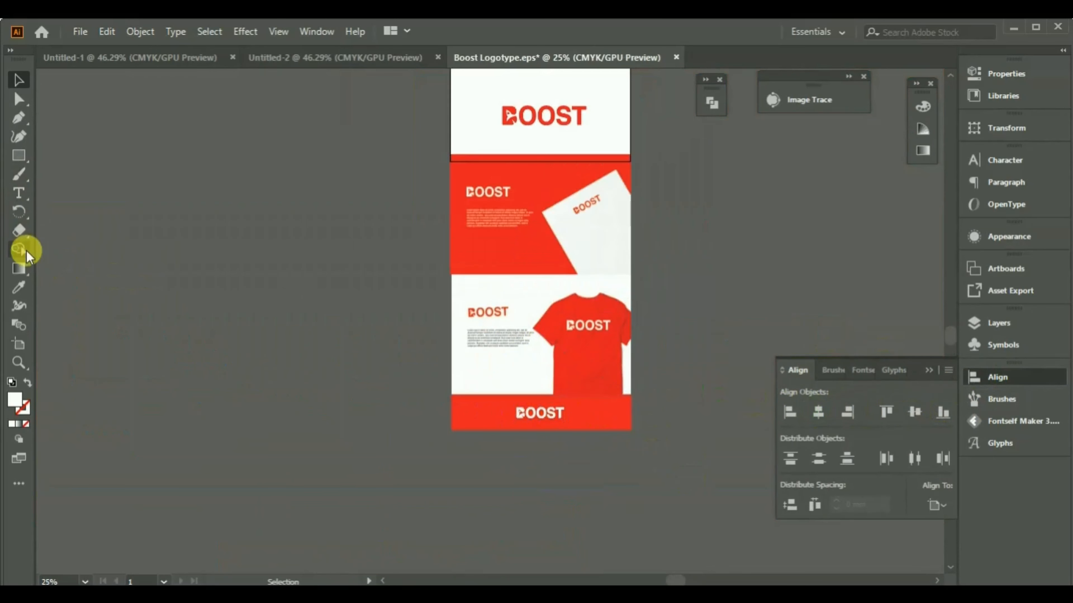
Extend the artboard's lower edge to the bottom of the red strip so it encloses the whole panel stack.
{"action": "left_click", "coordinate": [19, 343]}
{"action": "left_click_drag", "start_coordinate": [537, 158], "coordinate": [544, 429]}
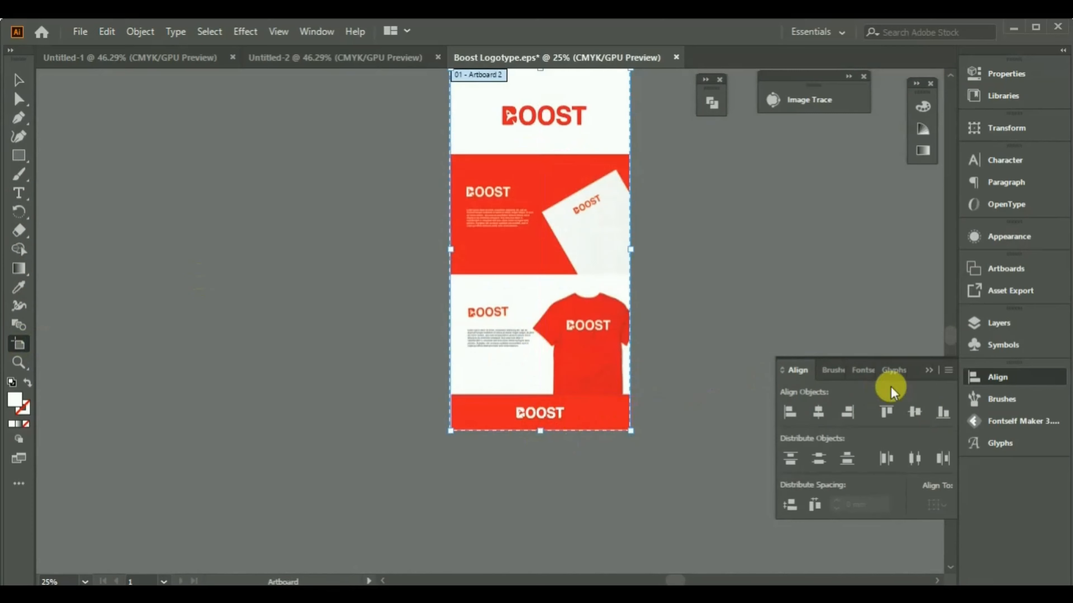
{"action": "left_click", "coordinate": [987, 376]}
{"action": "left_click", "coordinate": [17, 85]}
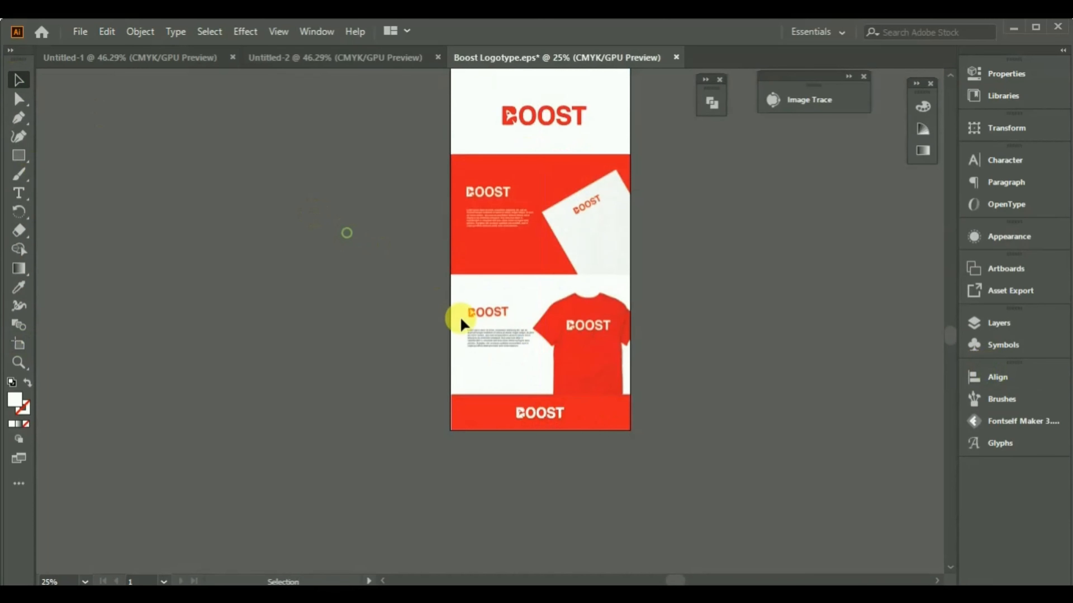
{"action": "scroll", "coordinate": [486, 325], "scroll_direction": "down", "scroll_amount": 2}
{"action": "scroll", "coordinate": [549, 363], "scroll_direction": "up", "scroll_amount": 4}
{"action": "left_click", "coordinate": [591, 395]}
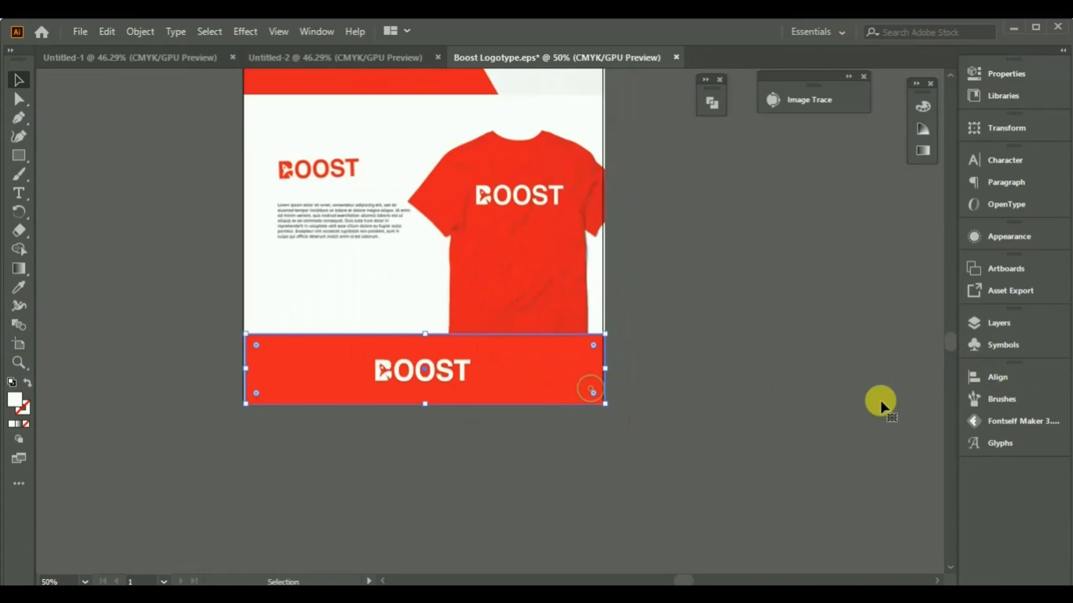
{"action": "left_click", "coordinate": [990, 376]}
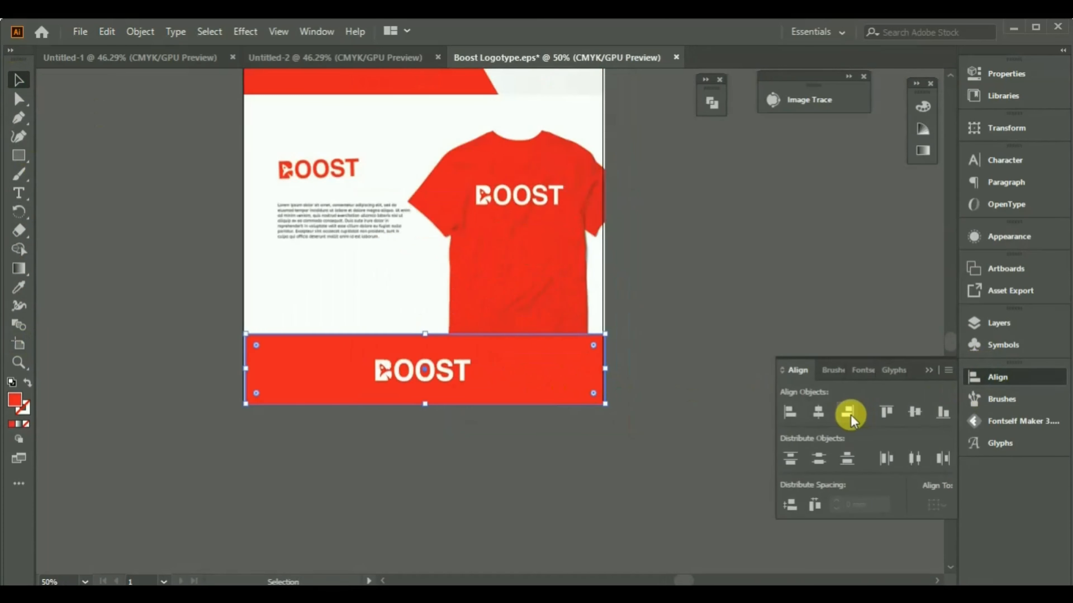
{"action": "left_click", "coordinate": [914, 412]}
{"action": "key", "text": "ctrl+z"}
{"action": "left_click", "coordinate": [685, 287]}
{"action": "scroll", "coordinate": [543, 459], "scroll_direction": "down", "scroll_amount": 3}
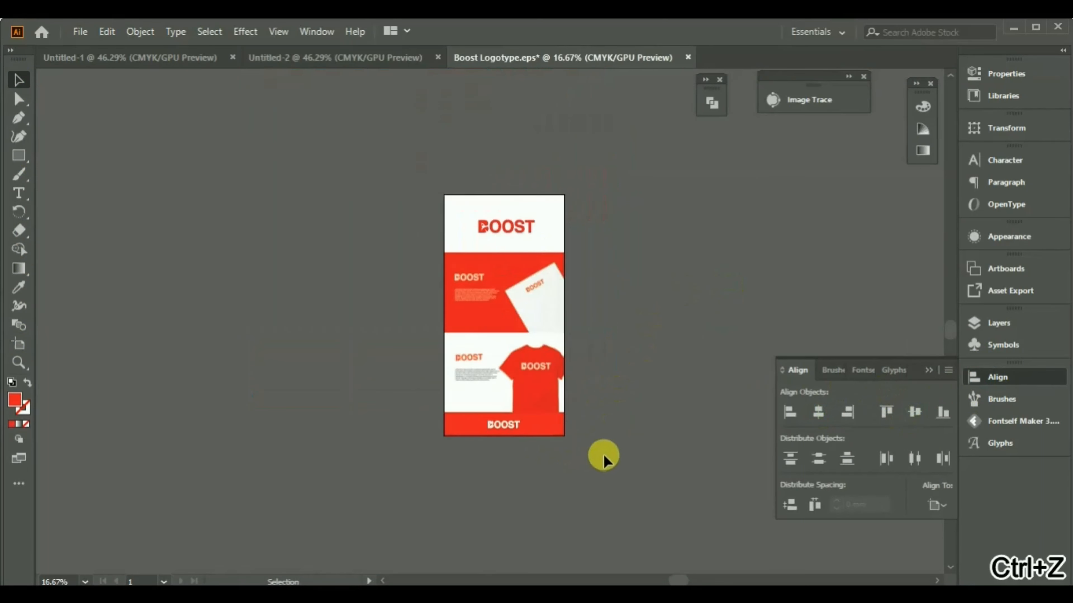
Center all panels, mockups and wordmarks horizontally on the artboard.
{"action": "key", "text": "ctrl+a"}
{"action": "left_click", "coordinate": [818, 412]}
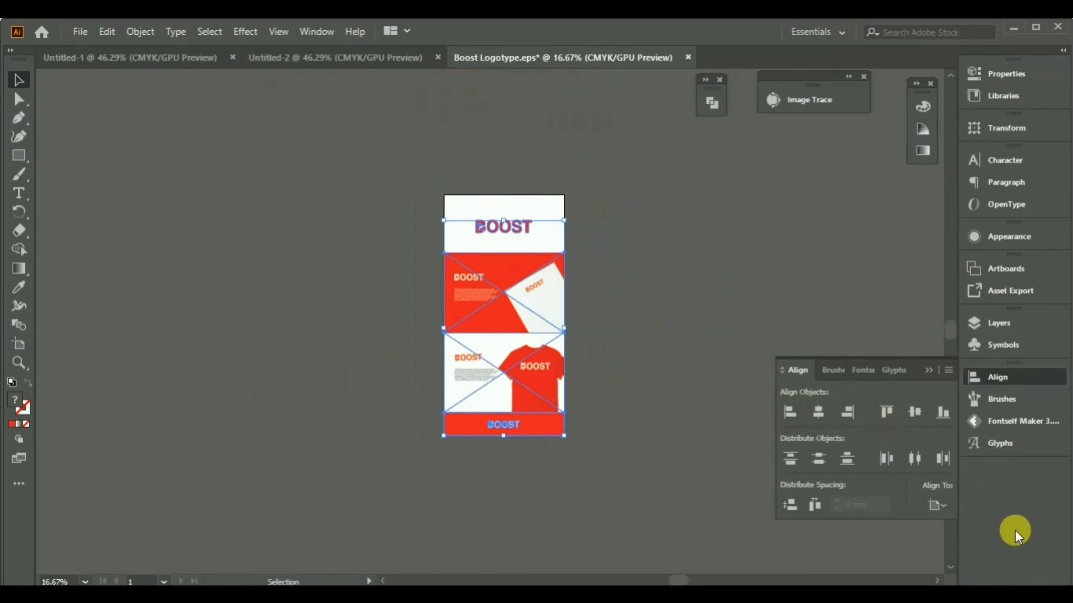
{"action": "left_click", "coordinate": [937, 505]}
{"action": "left_click", "coordinate": [752, 412]}
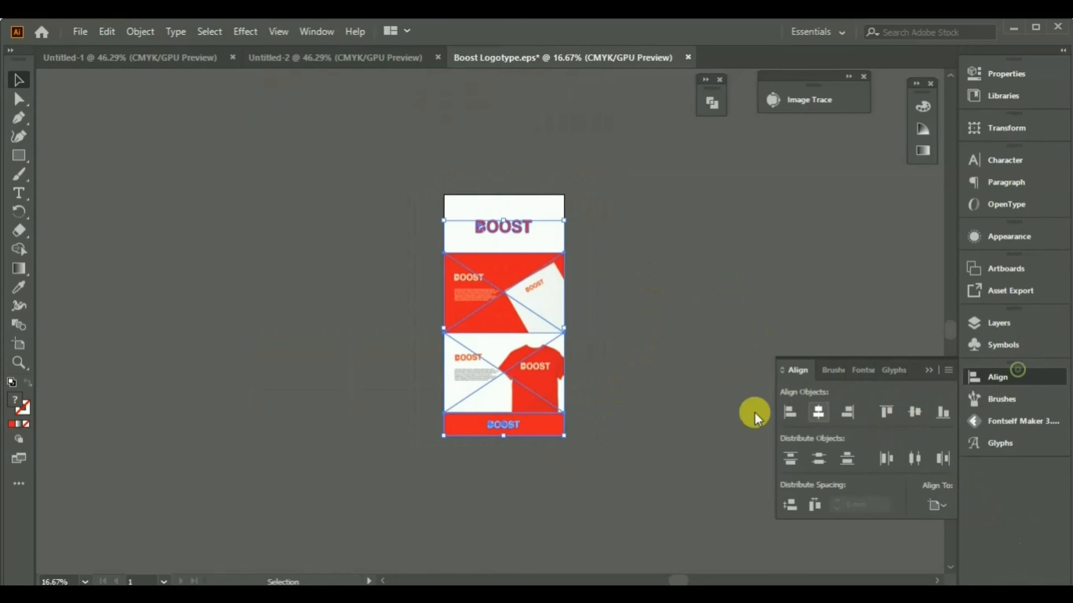
{"action": "left_click", "coordinate": [699, 414]}
{"action": "left_click", "coordinate": [984, 377]}
{"action": "scroll", "coordinate": [500, 435], "scroll_direction": "up", "scroll_amount": 4}
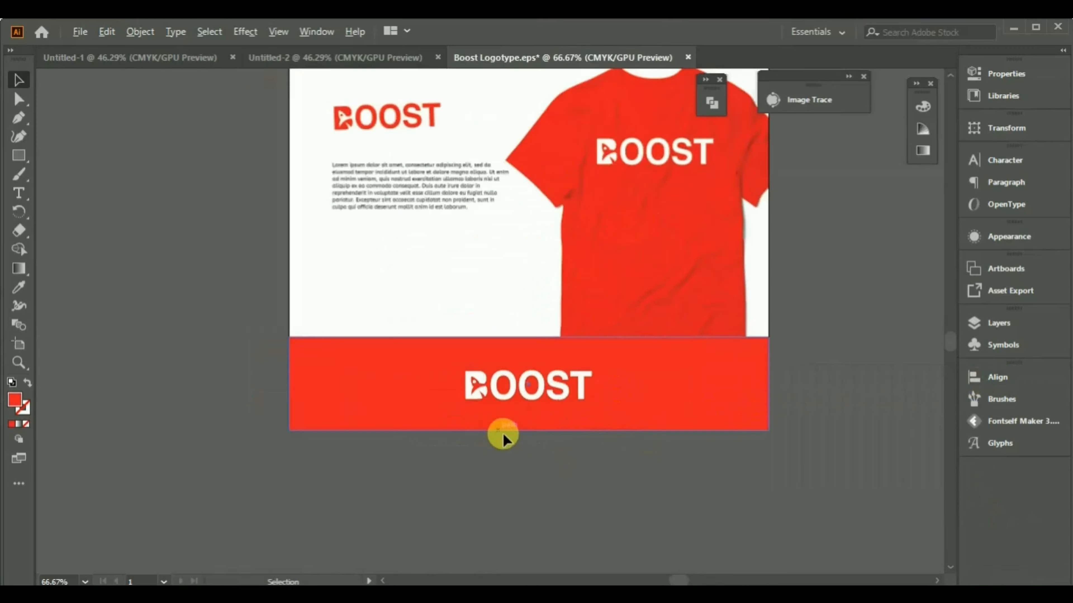
{"action": "scroll", "coordinate": [314, 434], "scroll_direction": "down", "scroll_amount": 3}
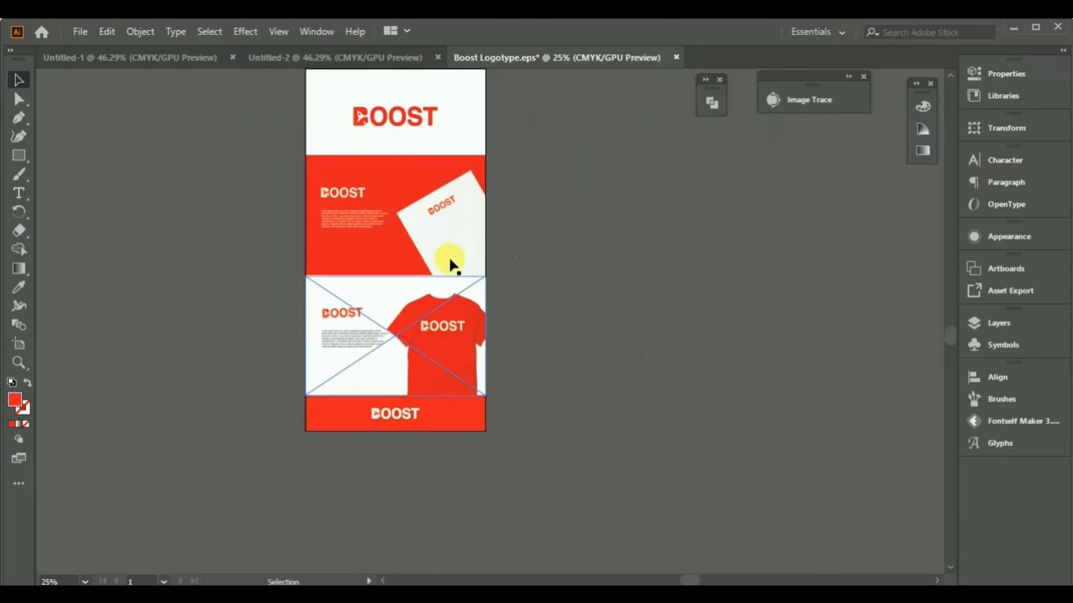
Export all artboards as PNG to the boost folder under the file name preview, using the artboard bounds.
{"action": "left_click", "coordinate": [74, 32]}
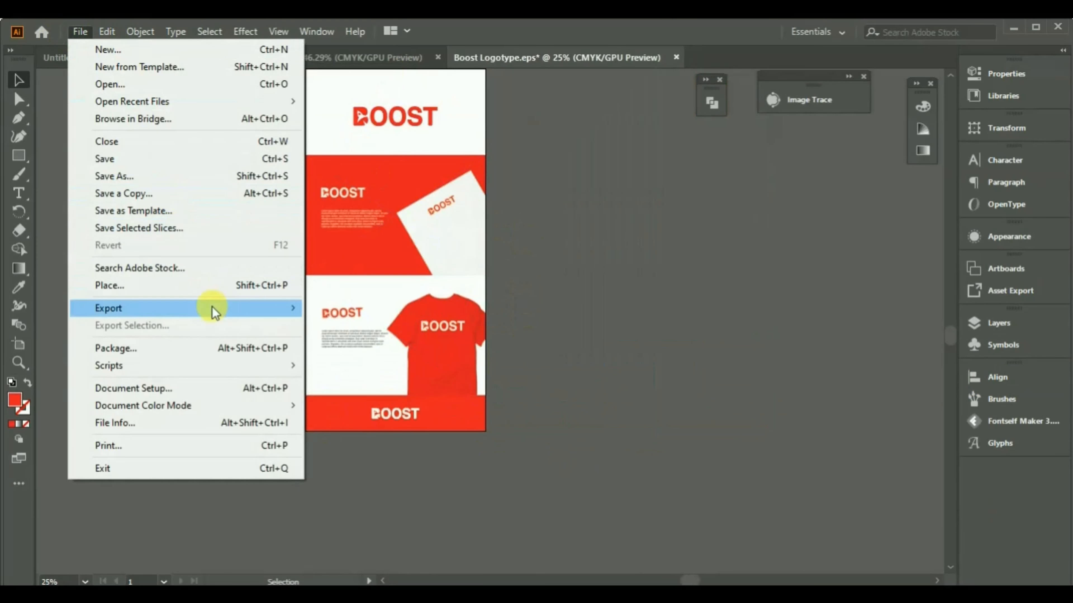
{"action": "mouse_move", "coordinate": [210, 308]}
{"action": "left_click", "coordinate": [365, 322]}
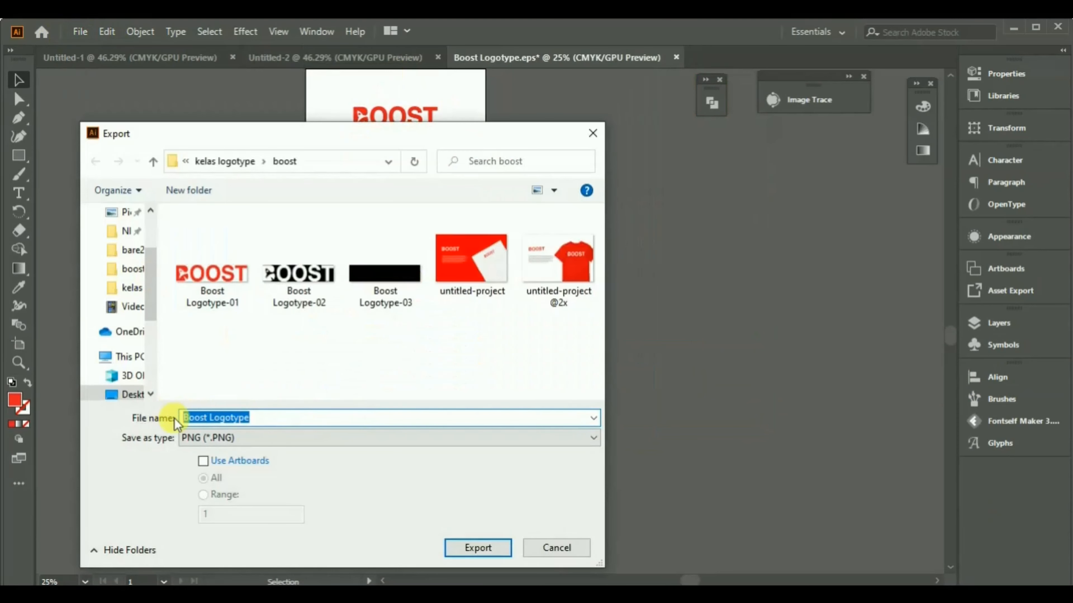
{"action": "type", "text": "preview"}
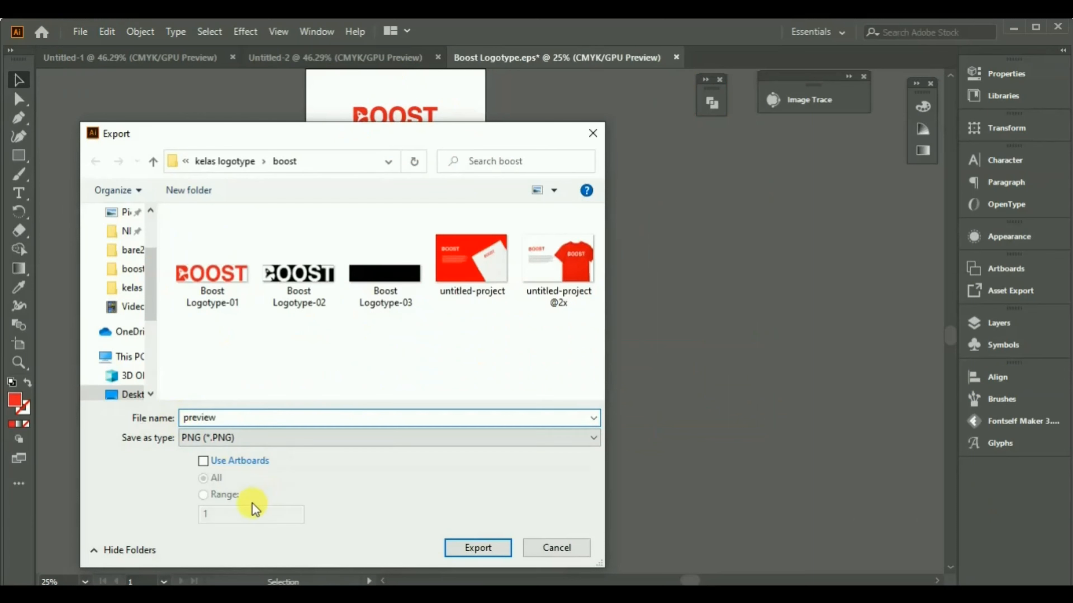
{"action": "left_click", "coordinate": [236, 470]}
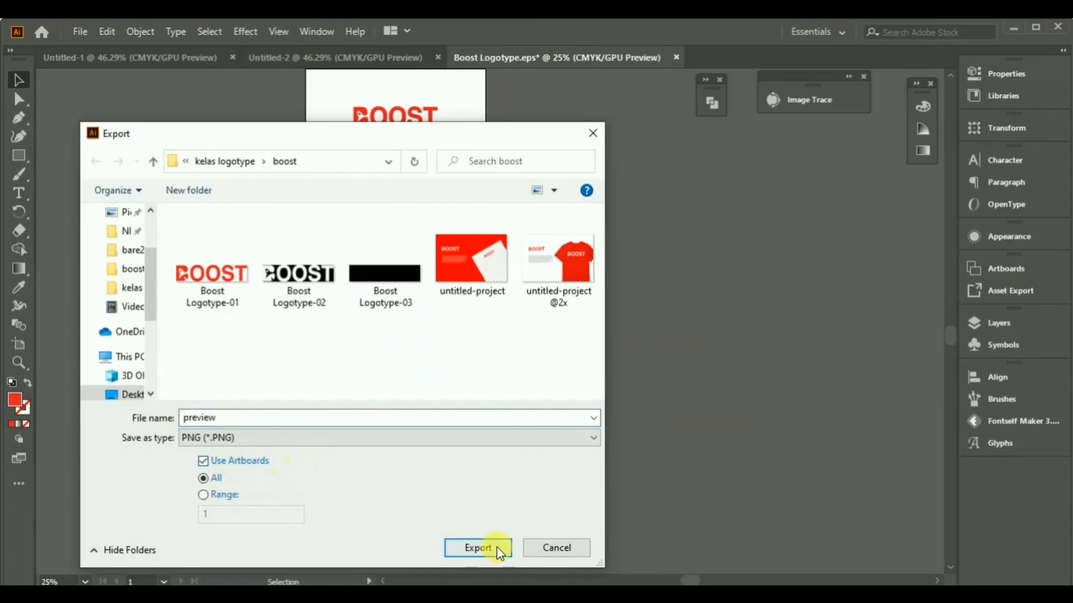
{"action": "left_click", "coordinate": [477, 548]}
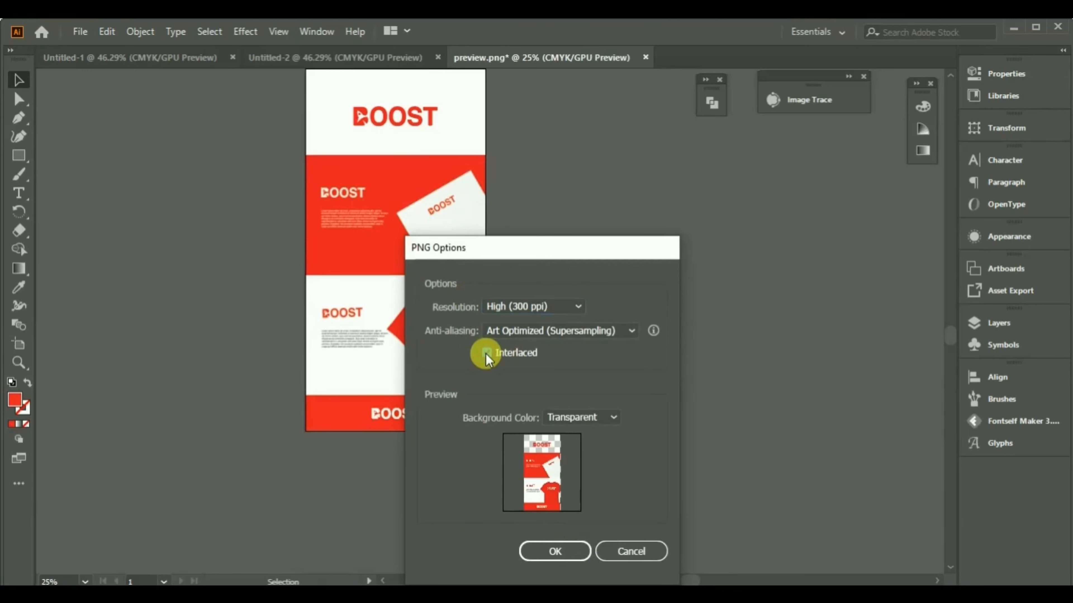
Finish the PNG export at High (300 ppi) with interlacing and a white background.
{"action": "left_click", "coordinate": [612, 418]}
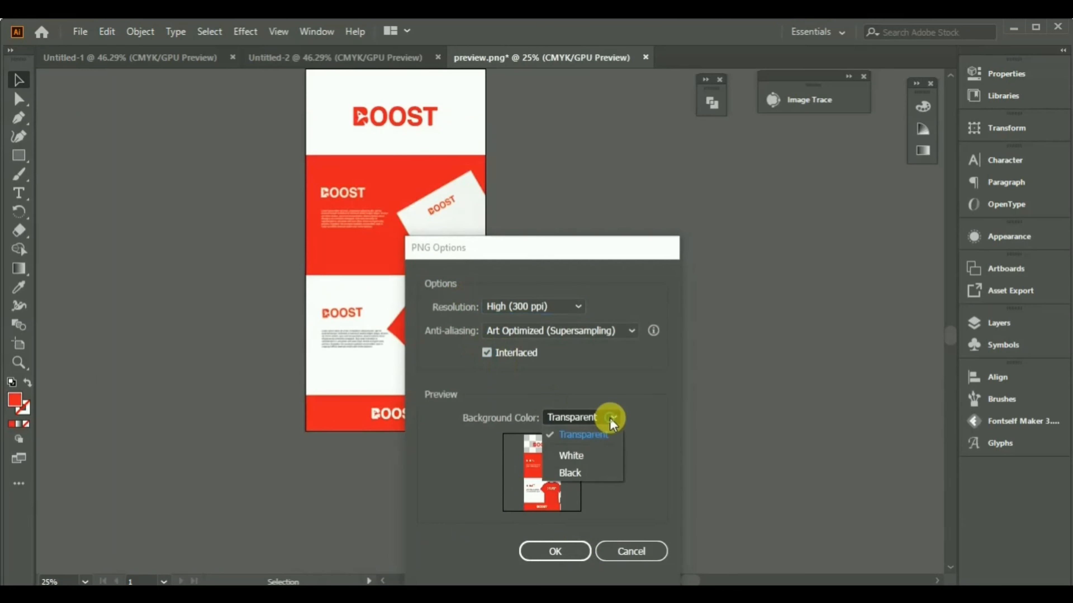
{"action": "left_click", "coordinate": [601, 455]}
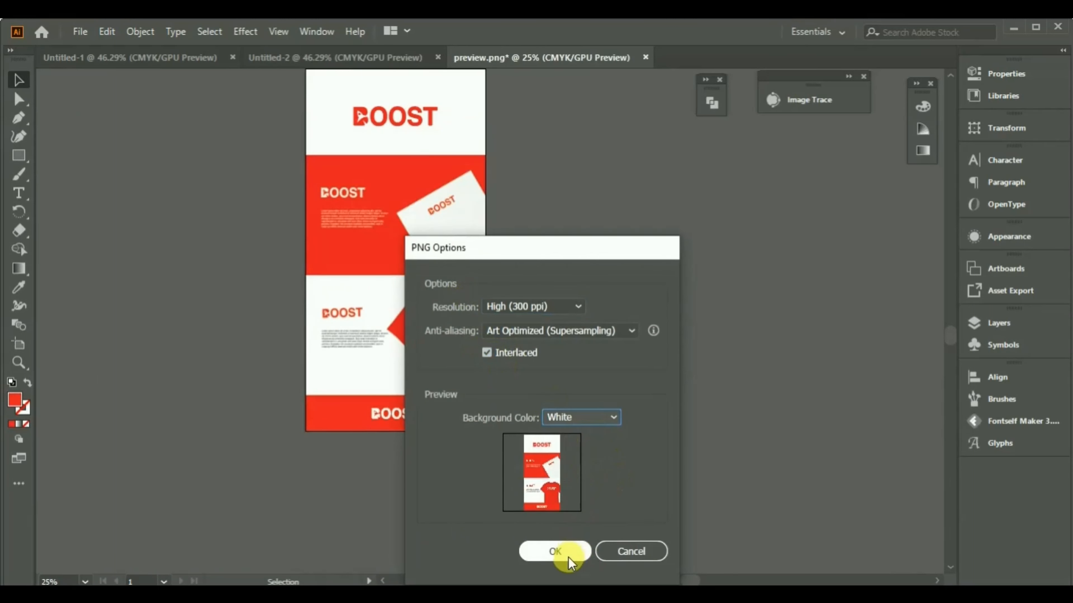
{"action": "left_click", "coordinate": [555, 550]}
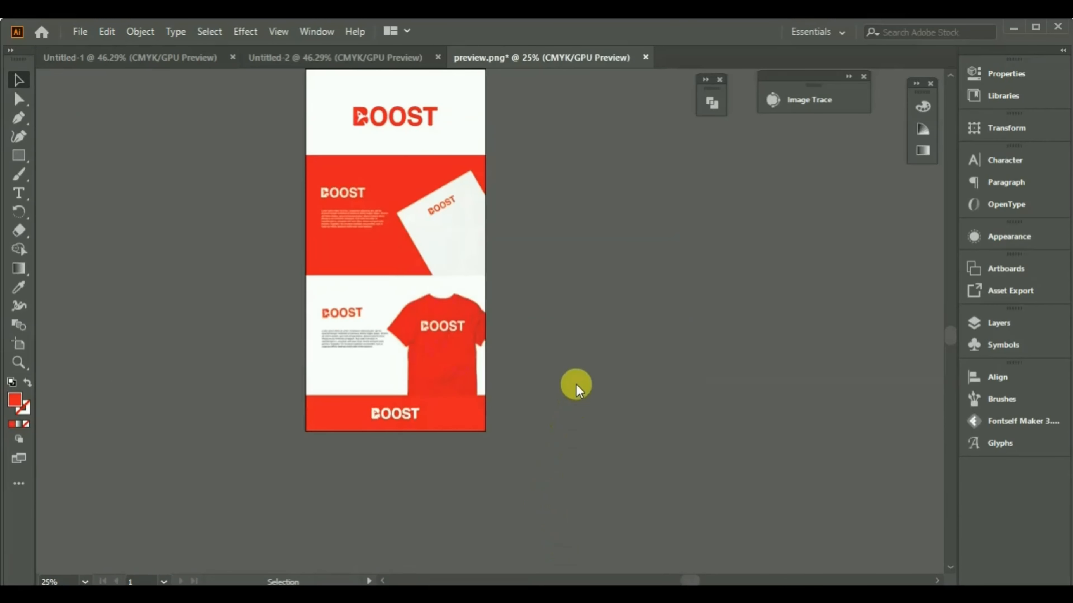
Switch to the boost folder in File Explorer and open the exported preview-01 PNG for viewing.
{"action": "left_click", "coordinate": [304, 531]}
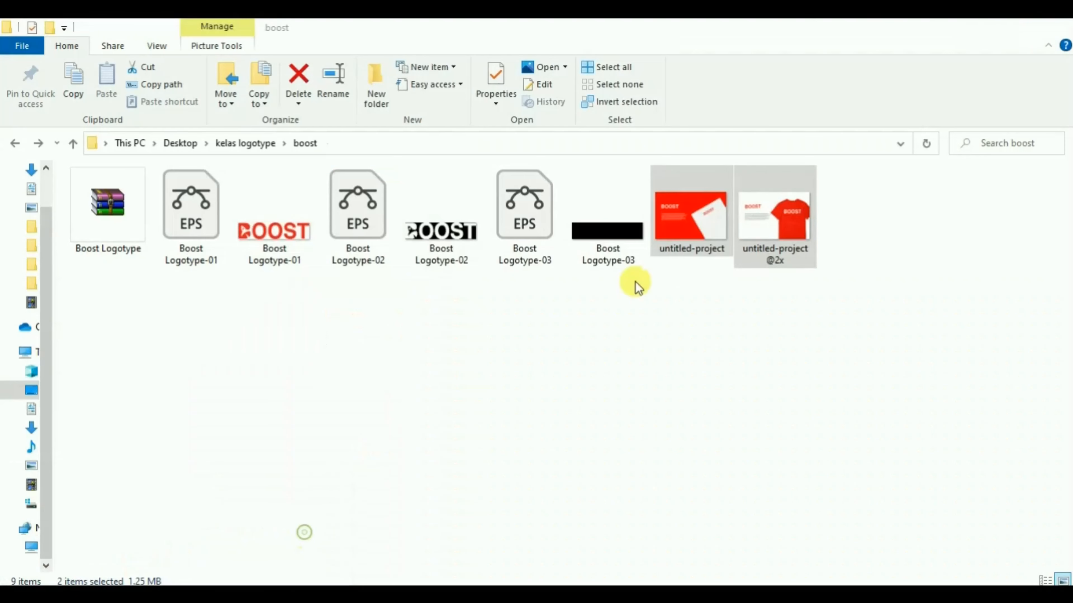
{"action": "right_click", "coordinate": [618, 368]}
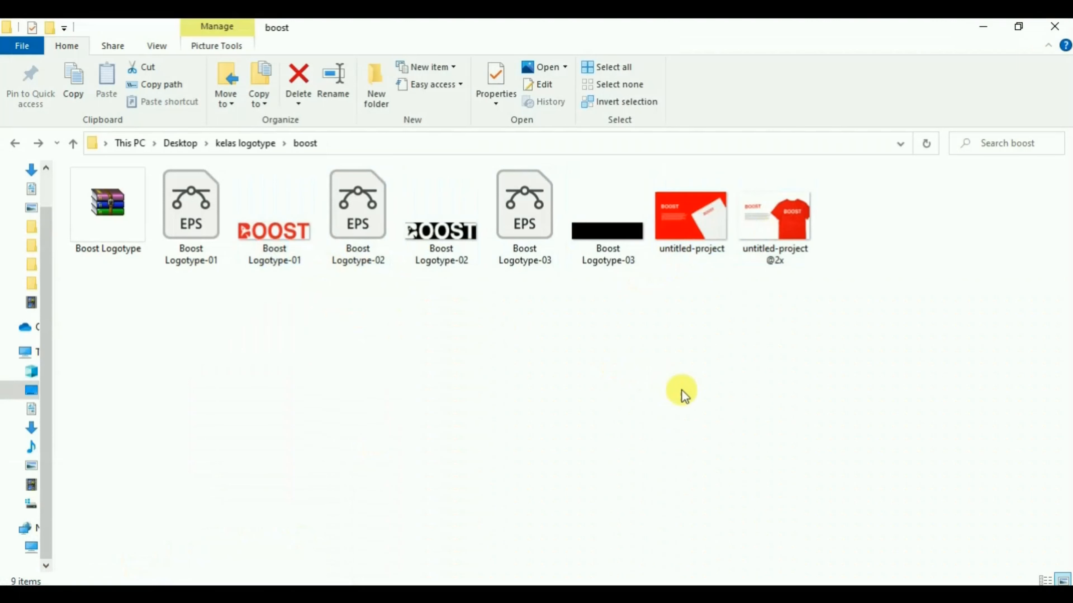
{"action": "left_click", "coordinate": [653, 205]}
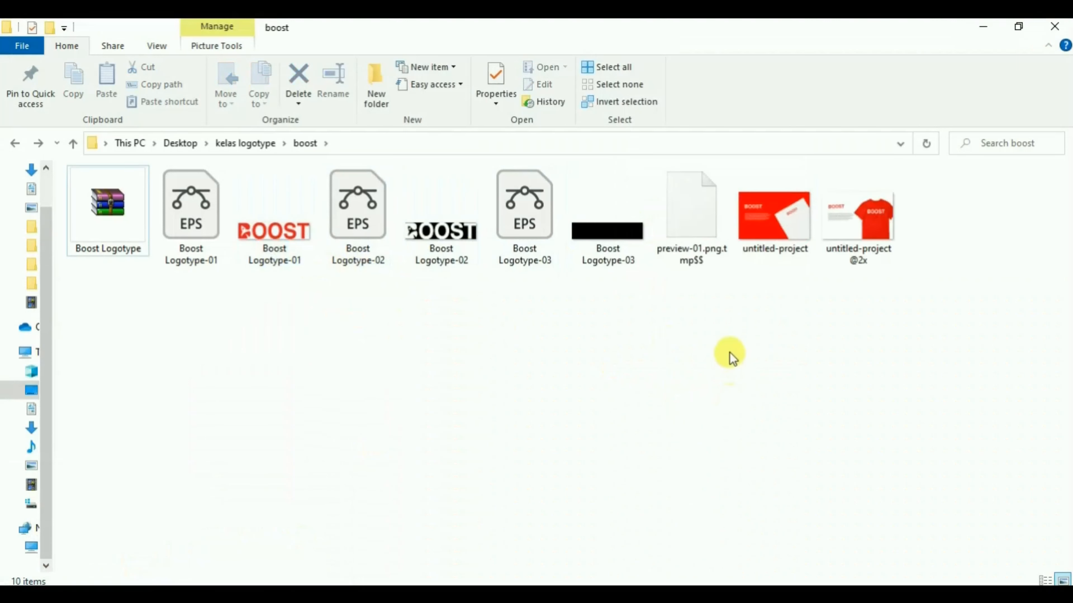
{"action": "left_click", "coordinate": [684, 206]}
{"action": "double_click", "coordinate": [684, 206]}
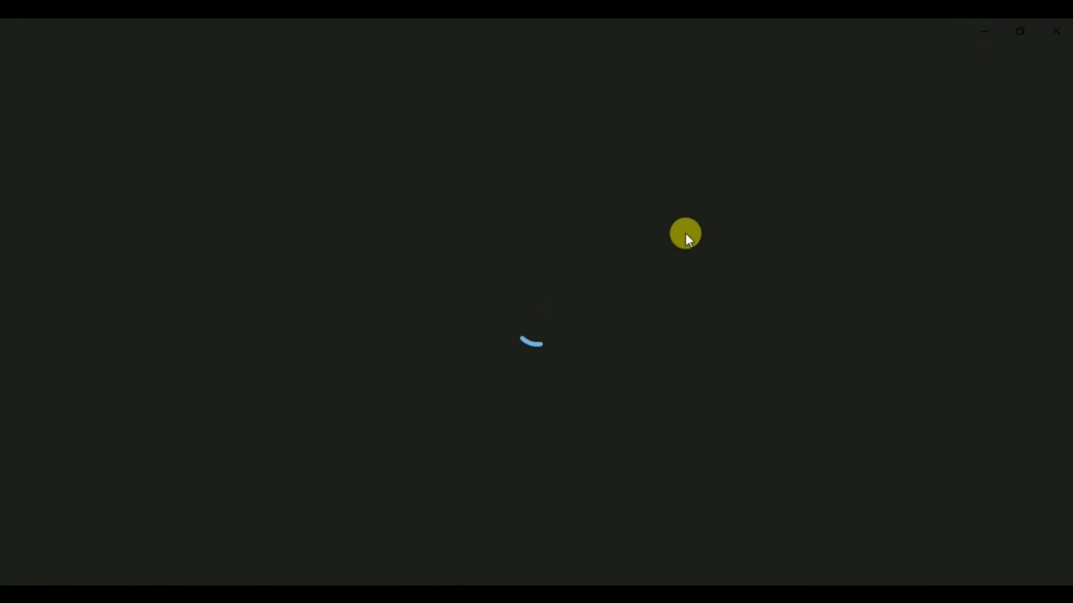